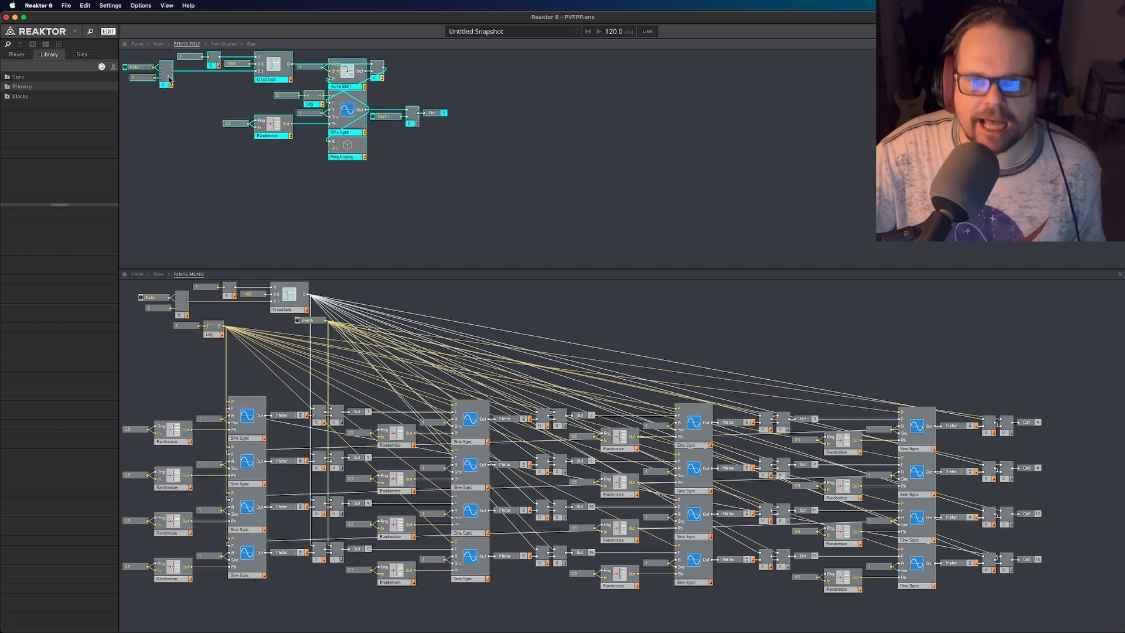
- Highlight the whole RFM16 MONO structure, view both instruments' bar displays in the panel, and return to the RFM16 POLY structure
left_click(460, 183)
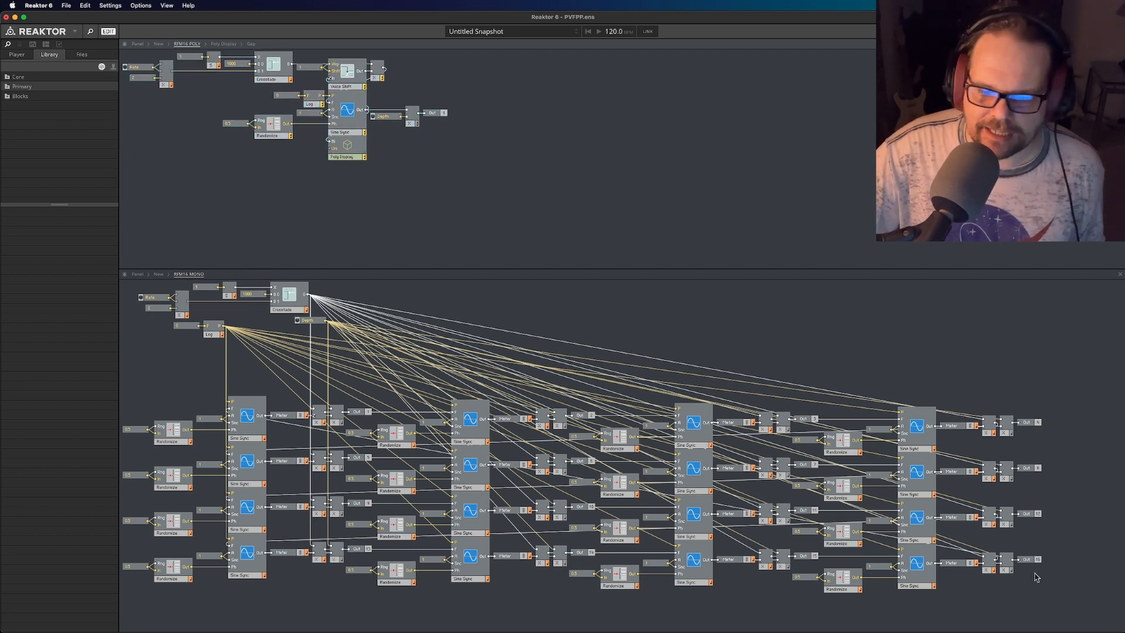
left_click(1062, 610)
left_click_drag(1061, 611, 119, 280)
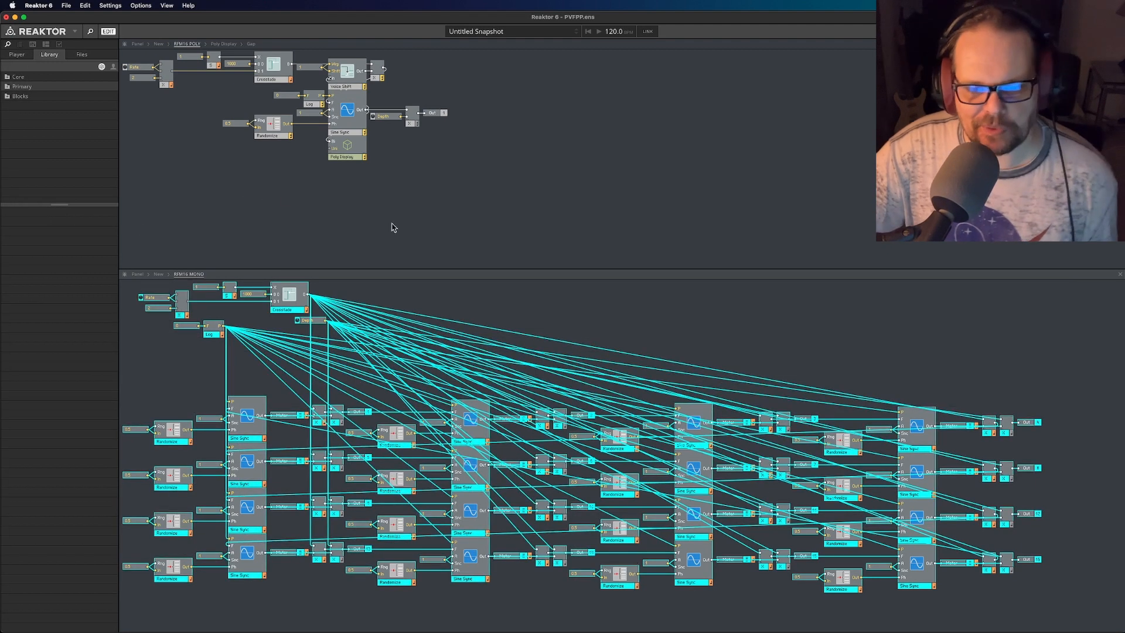
left_click(620, 232)
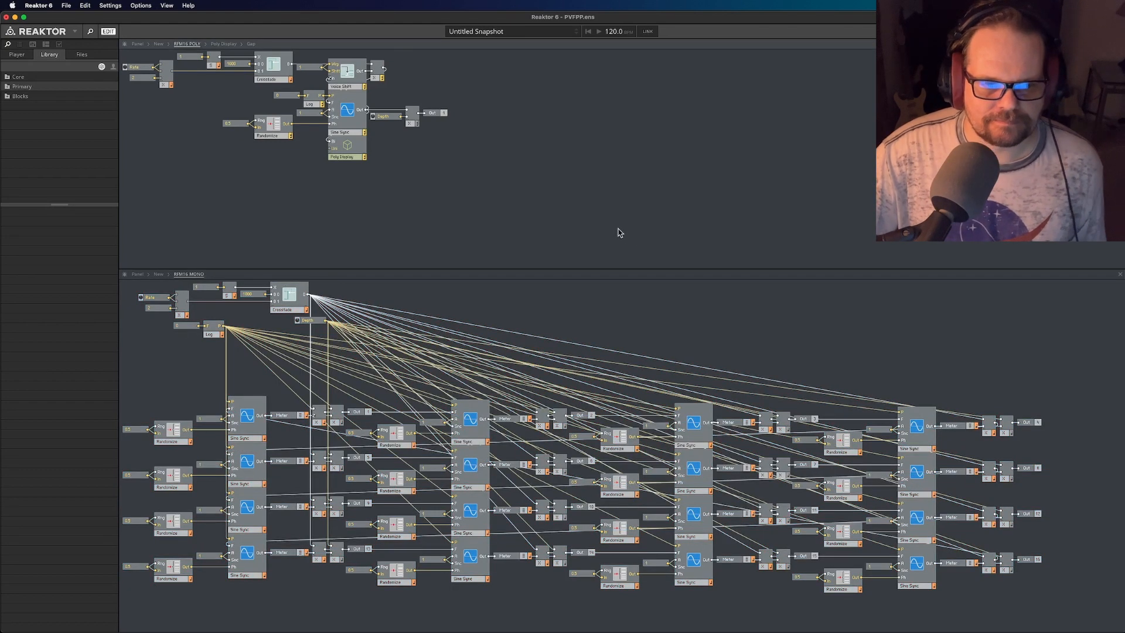
left_click(140, 44)
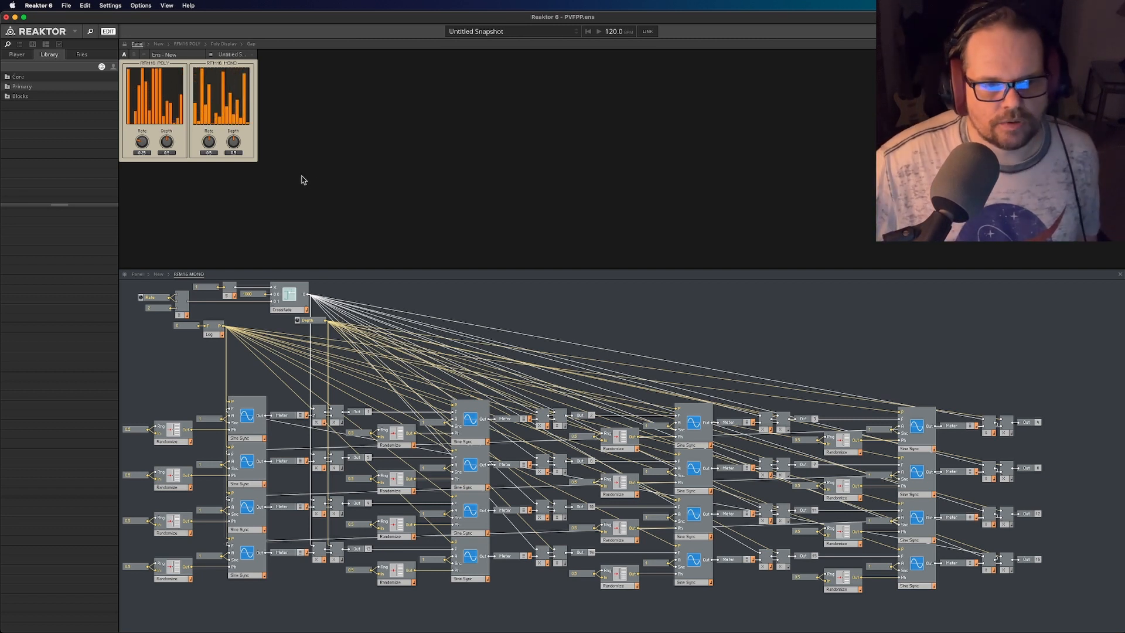
left_click(181, 44)
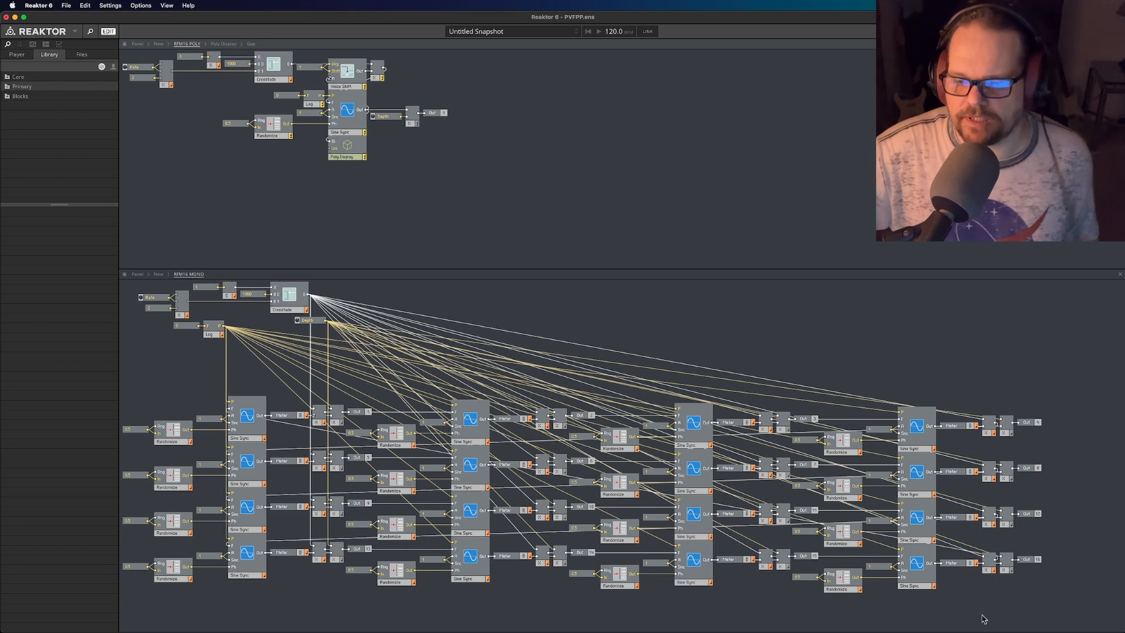
- Compare the RFM16 MONO and RFM16 POLY structures by highlighting all modules in each and clearing the selection
left_click_drag(1092, 619, 90, 281)
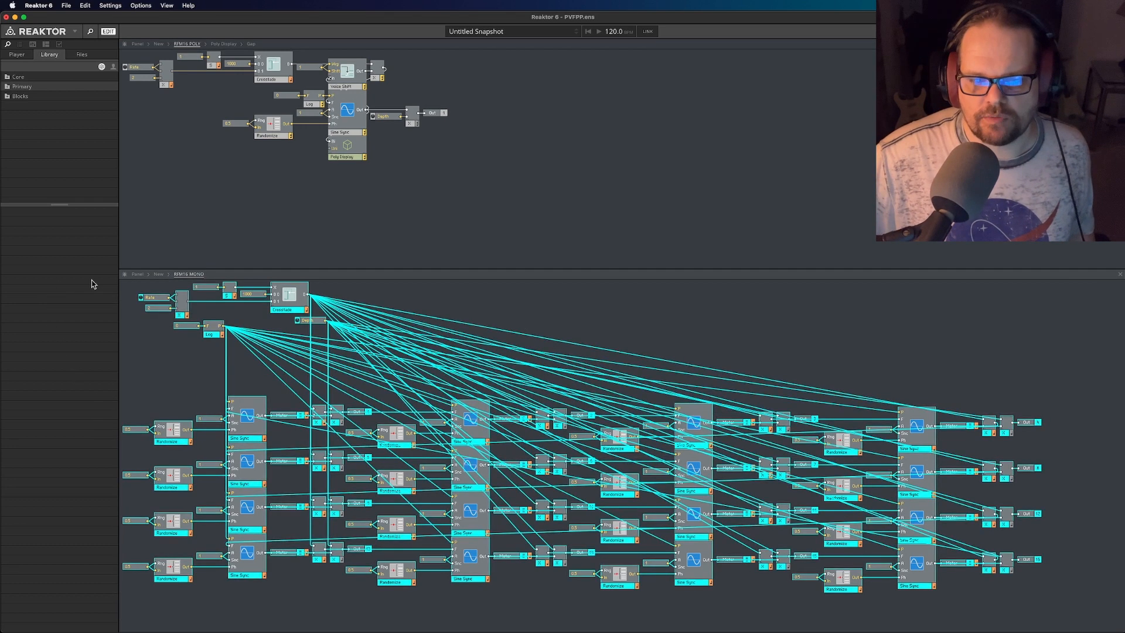
left_click(547, 321)
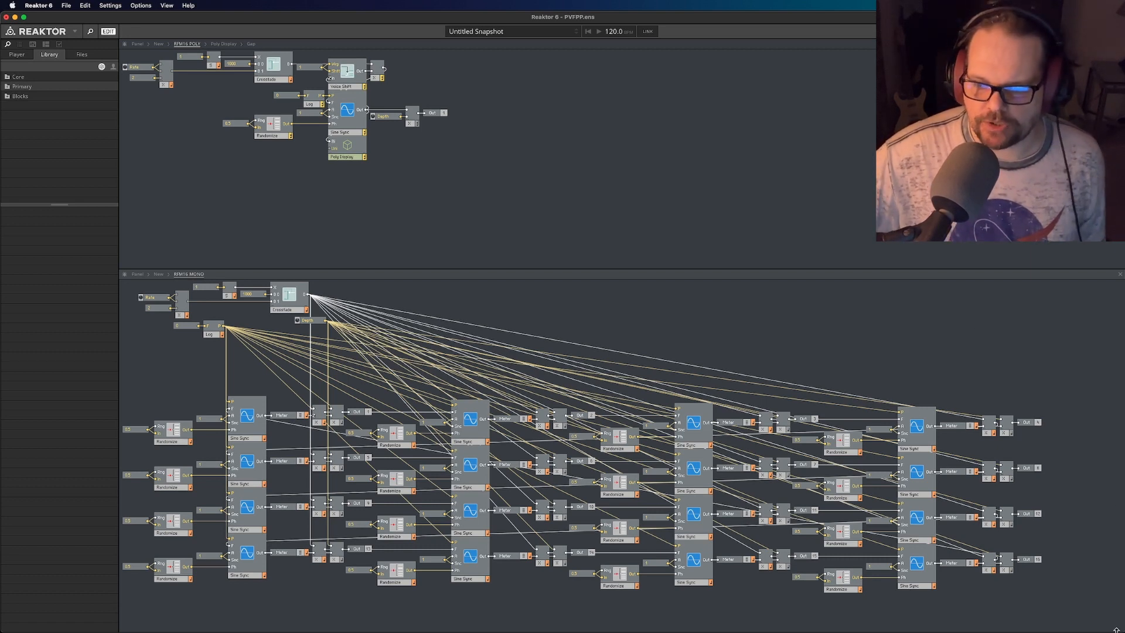
left_click_drag(1084, 604, 50, 206)
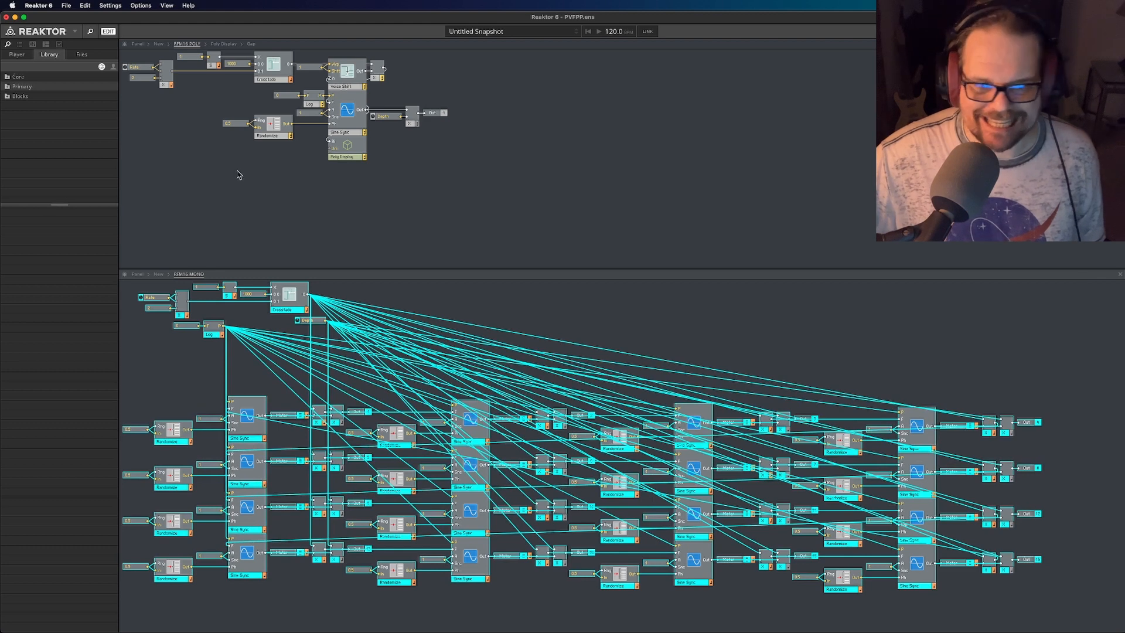
left_click_drag(549, 198, 78, 3)
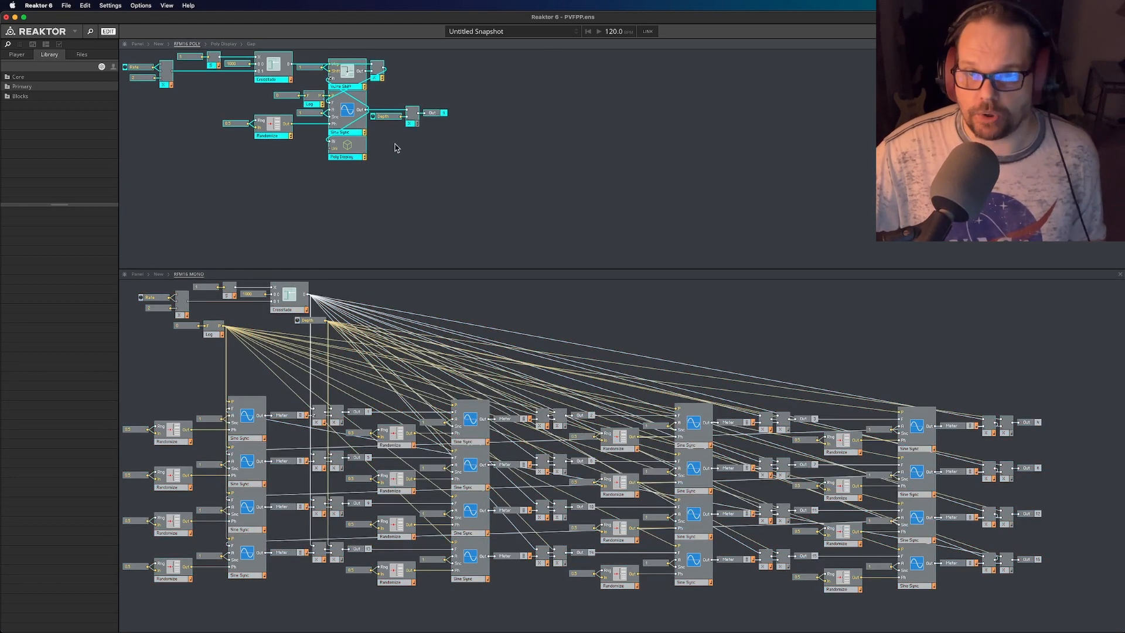
left_click(478, 194)
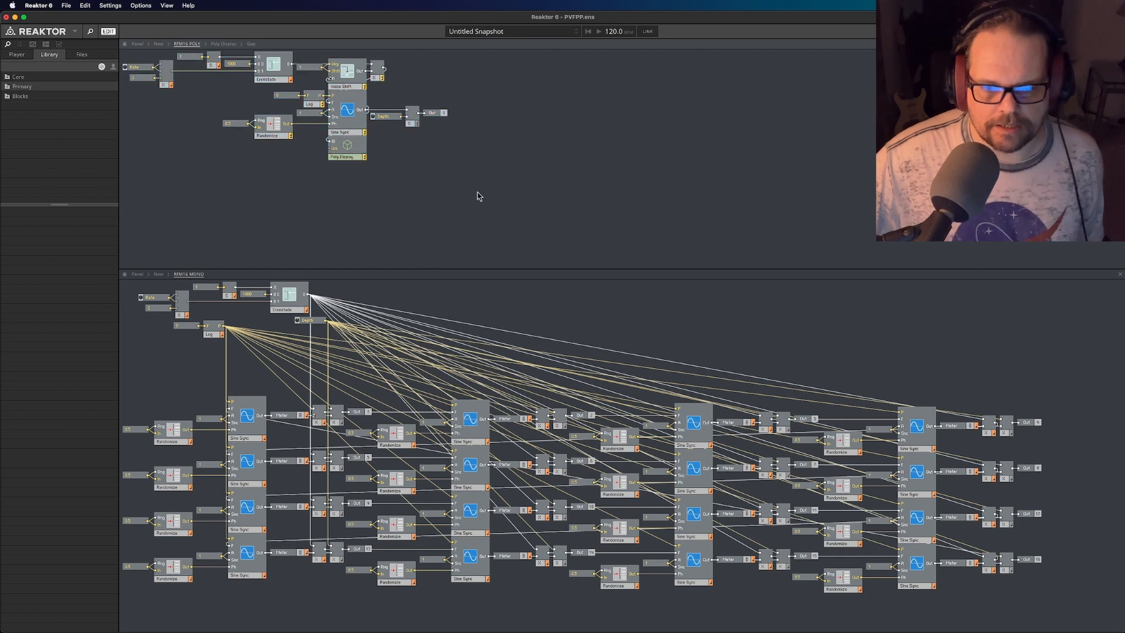
left_click(1042, 399)
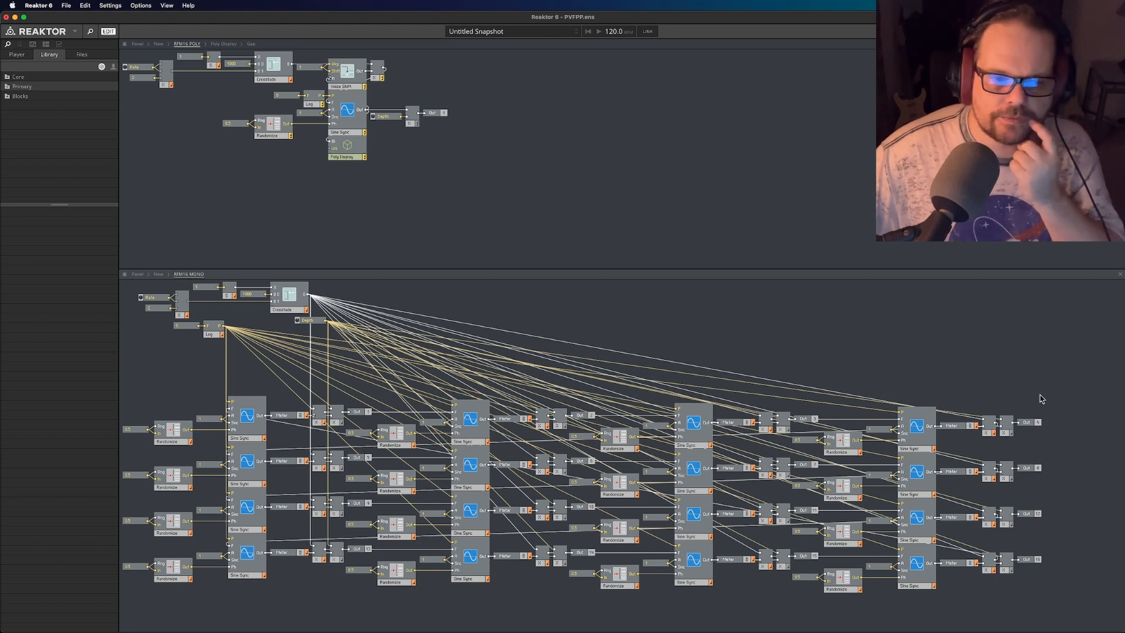
- Switch to the Reaktor Application Reference PDF in Preview, read section 9.3.4 "Using Voices for Parallel Processing", and minimize it
mouse_move(3, 390)
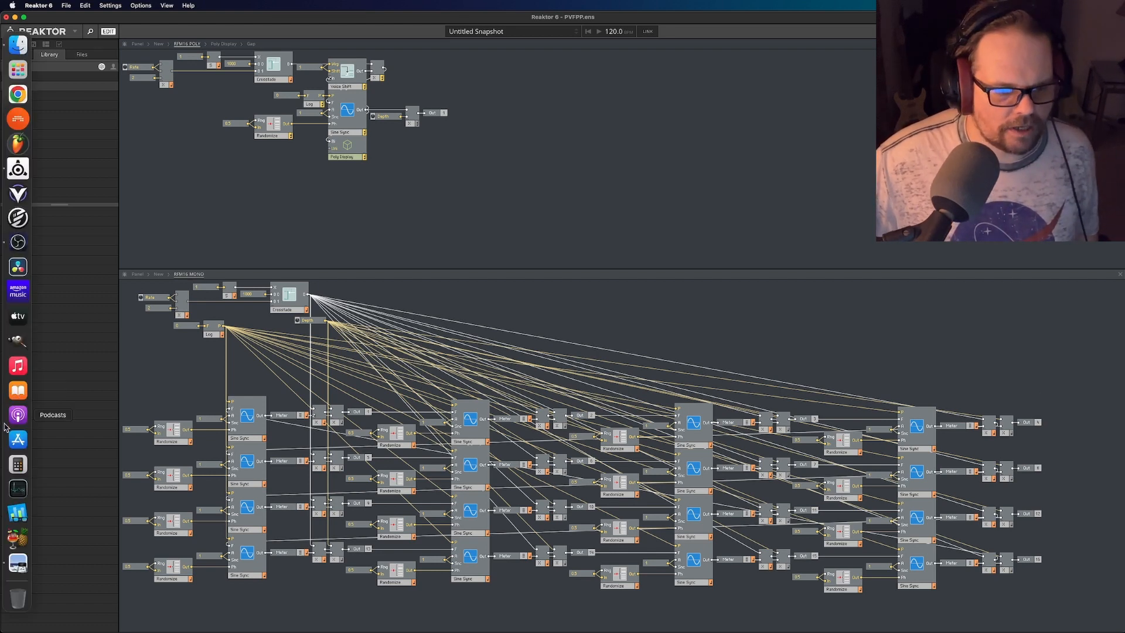
left_click(18, 564)
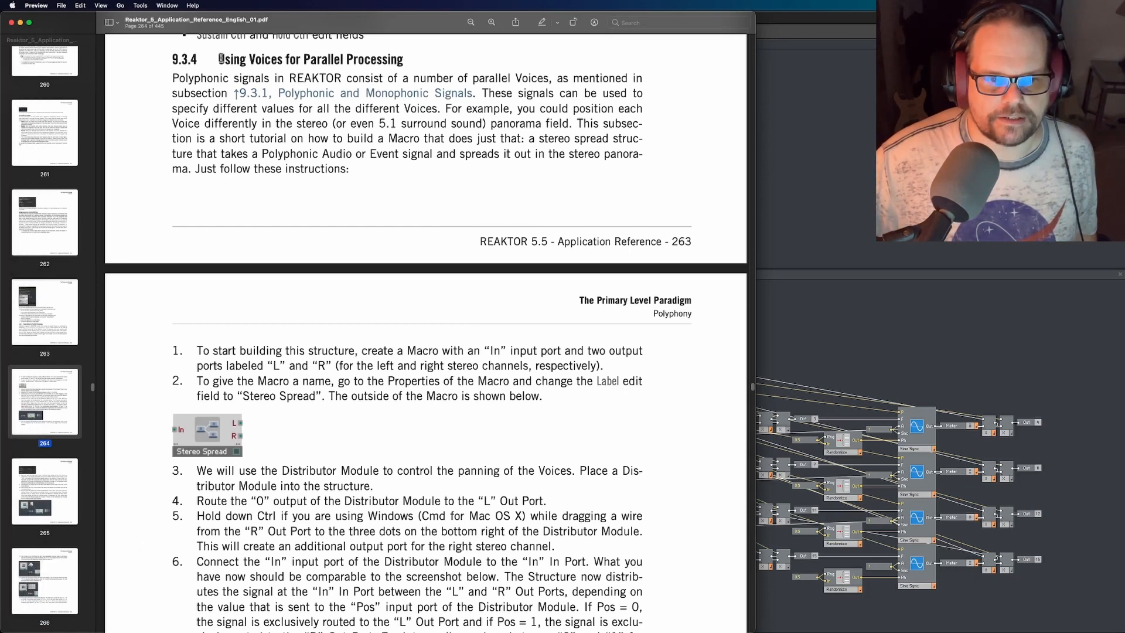
left_click_drag(218, 58, 405, 53)
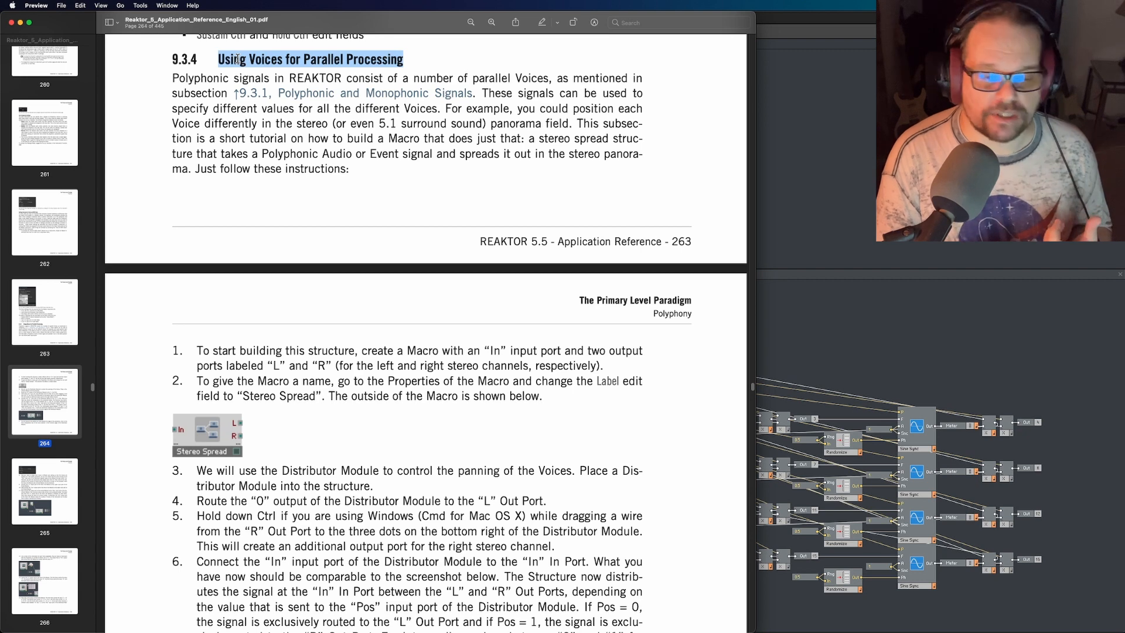
left_click(672, 129)
scroll(282, 370, "down", 8)
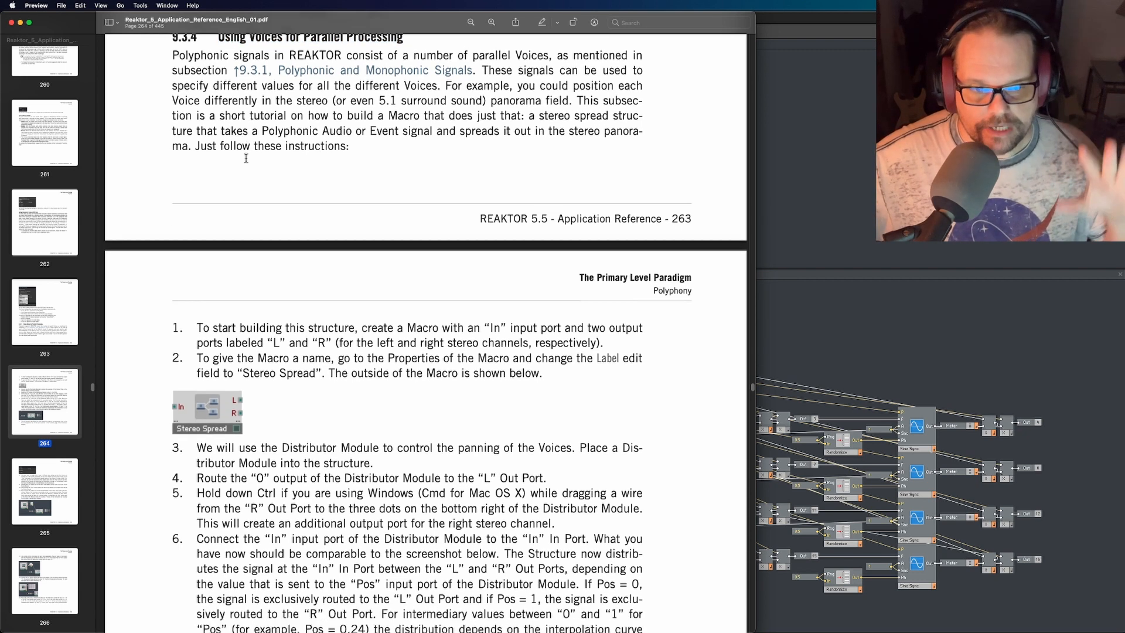
scroll(282, 371, "down", 2)
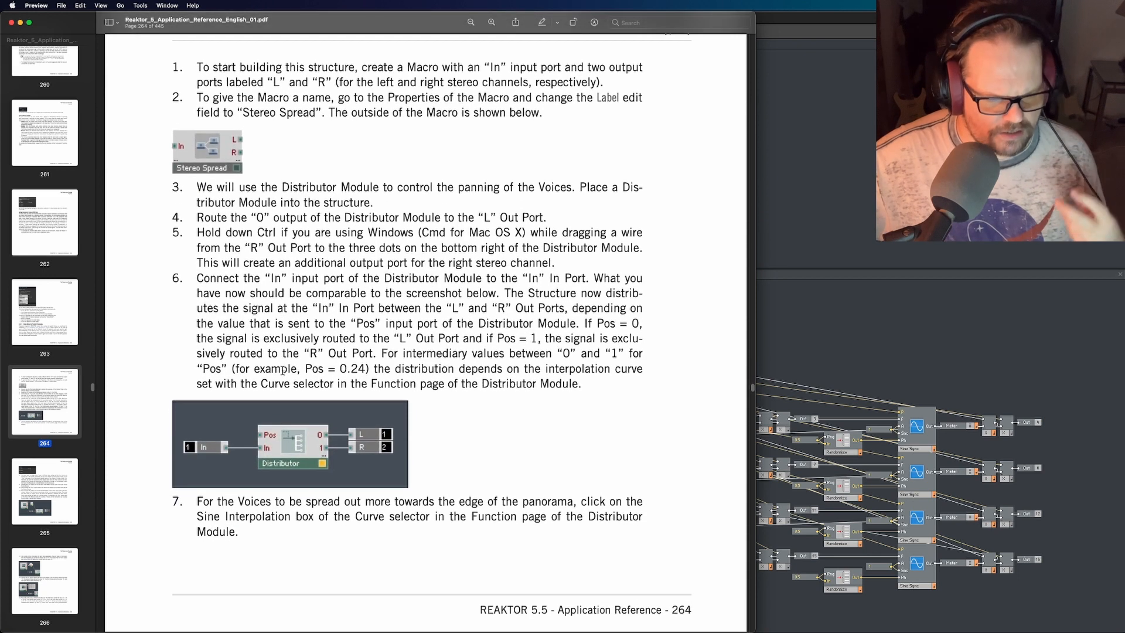
scroll(265, 363, "up", 2)
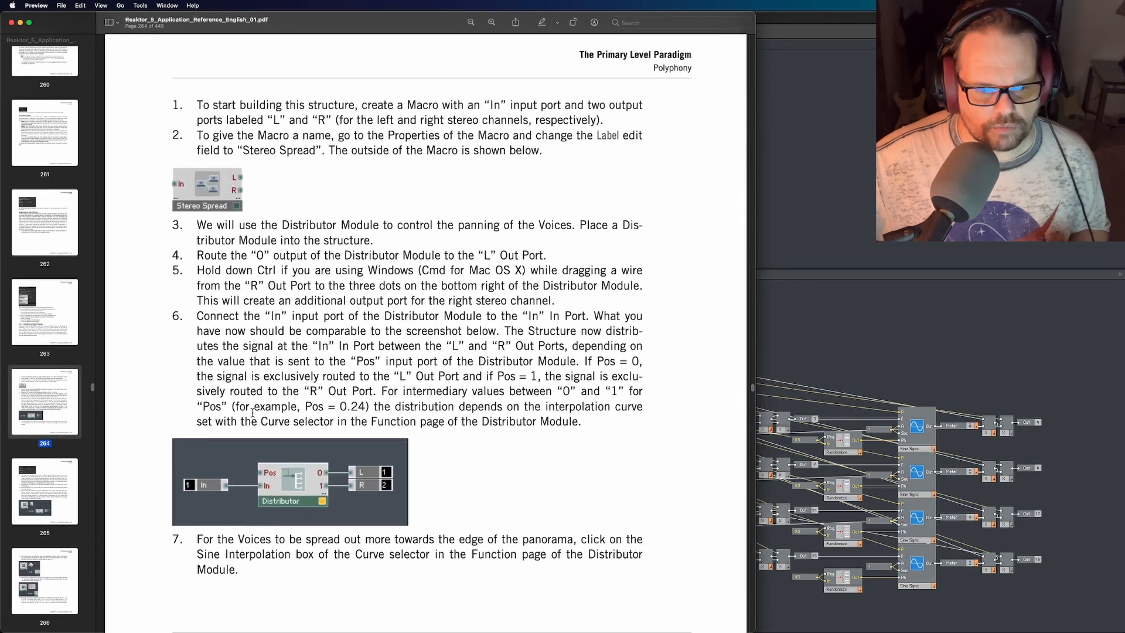
scroll(253, 412, "down", 2)
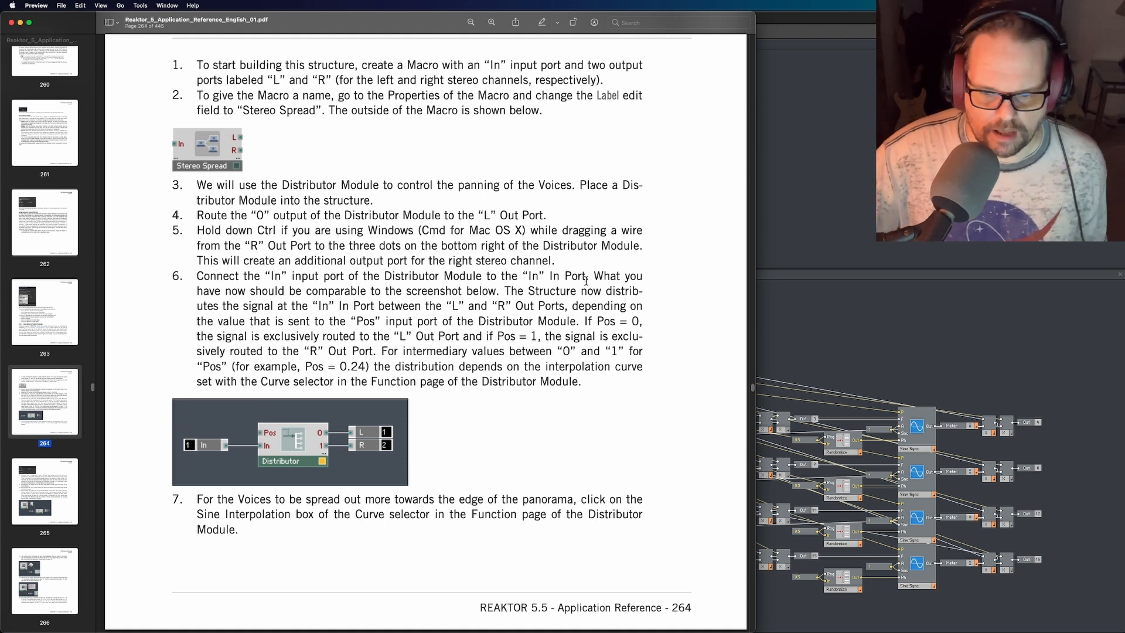
left_click(21, 23)
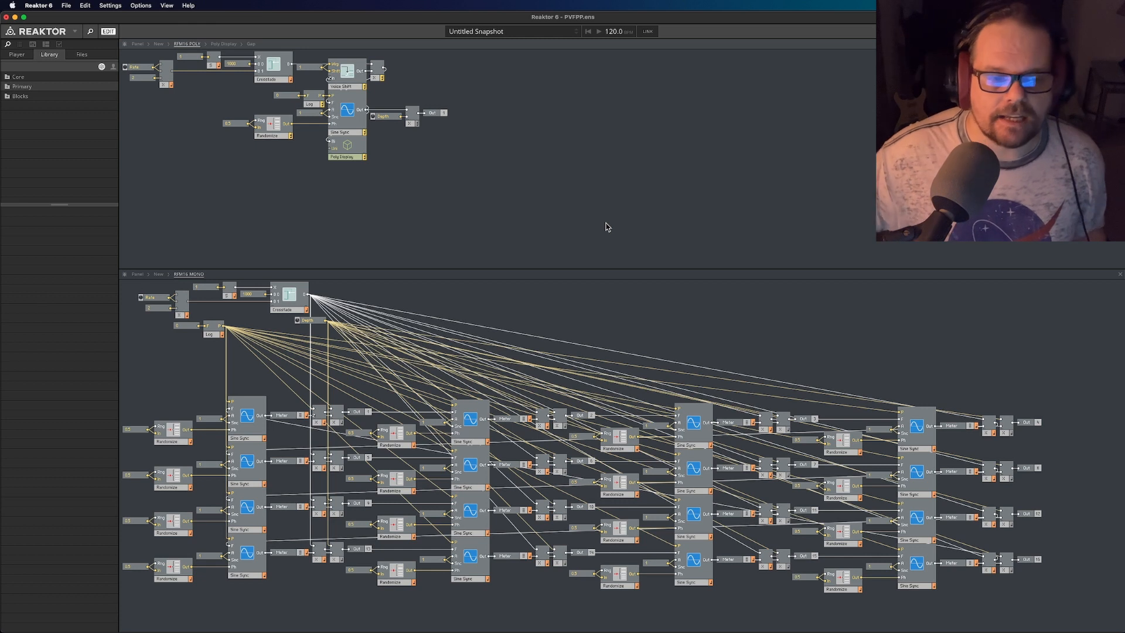
- Enable wire debugging and inspect the signals around the Rate control's multiplier in the MONO and POLY structures
left_click(125, 279)
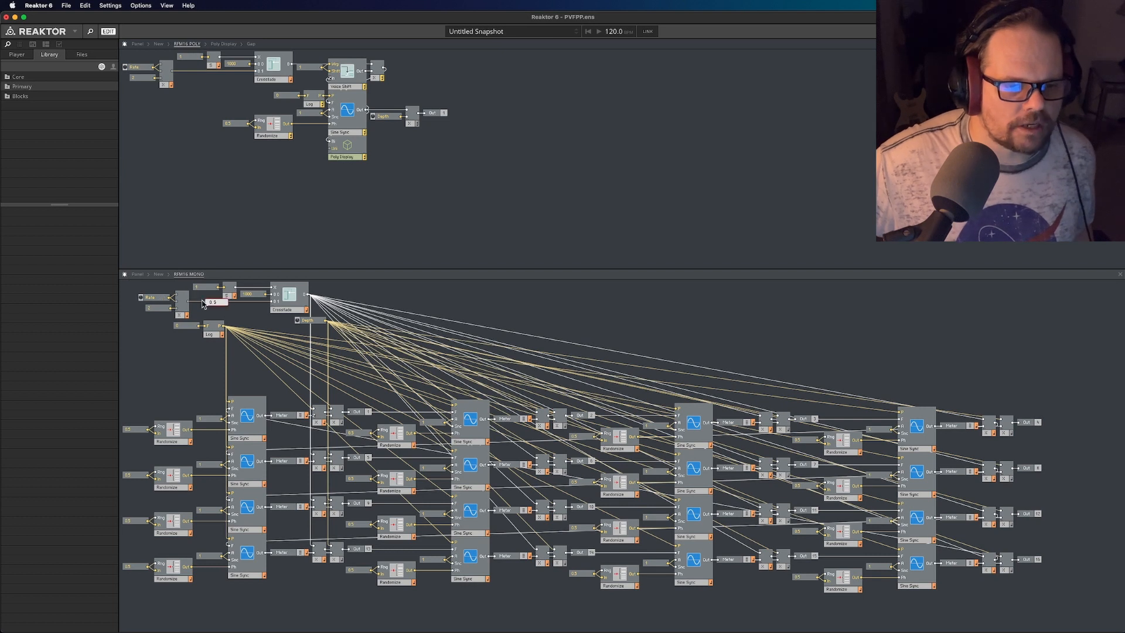
mouse_move(194, 75)
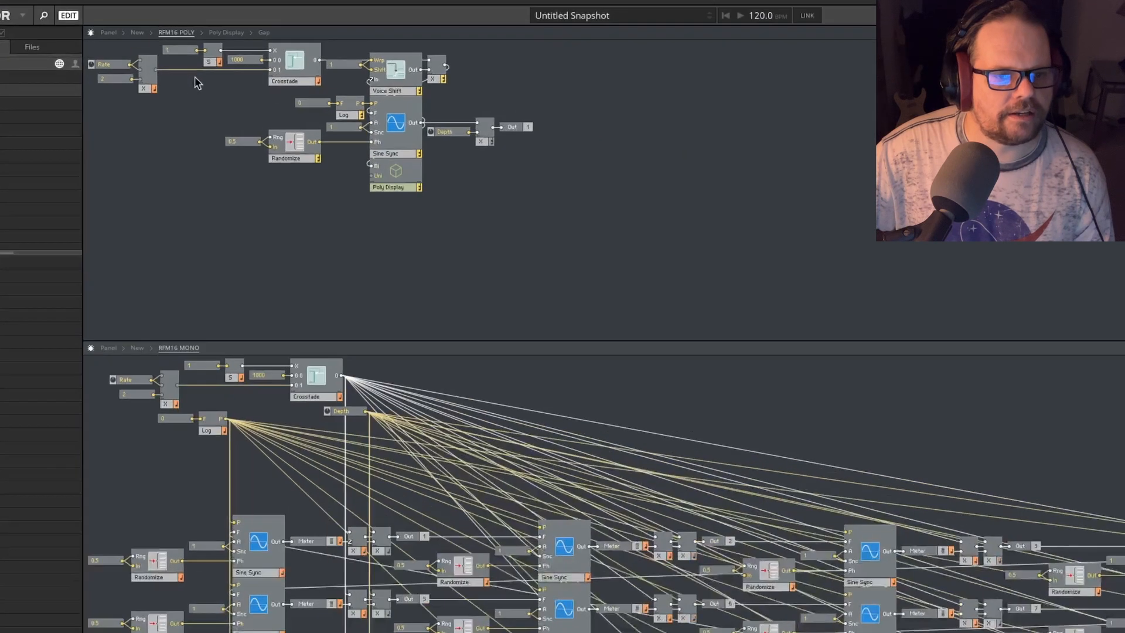
mouse_move(163, 74)
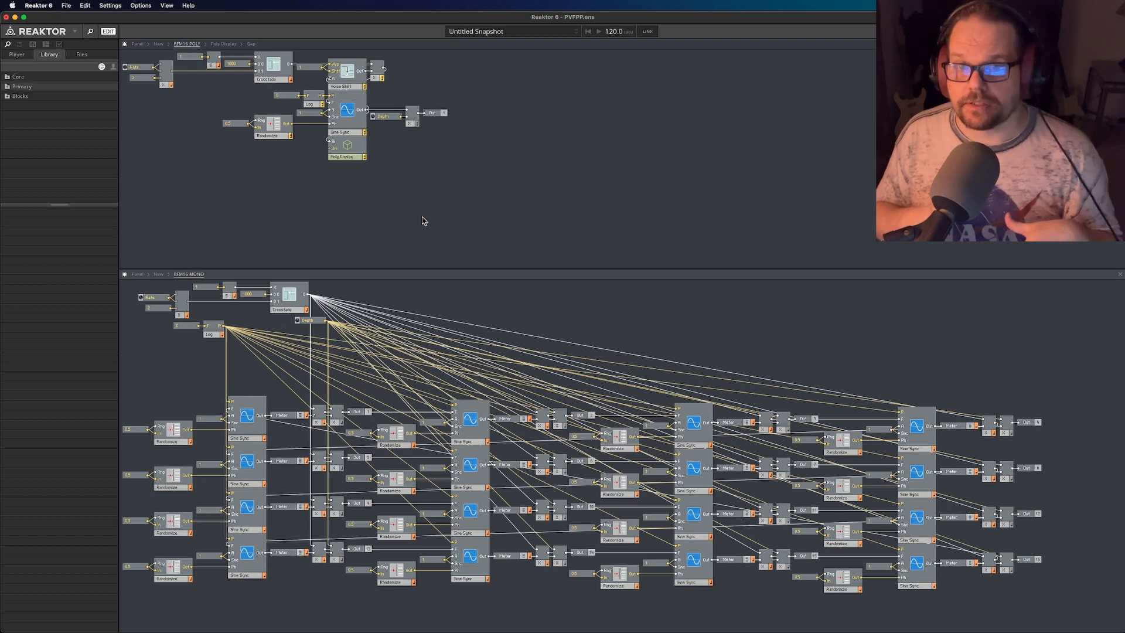
- Set the RFM16 POLY Rate knob to 0.5 in the panel and return to the RFM16 POLY structure
left_click(138, 43)
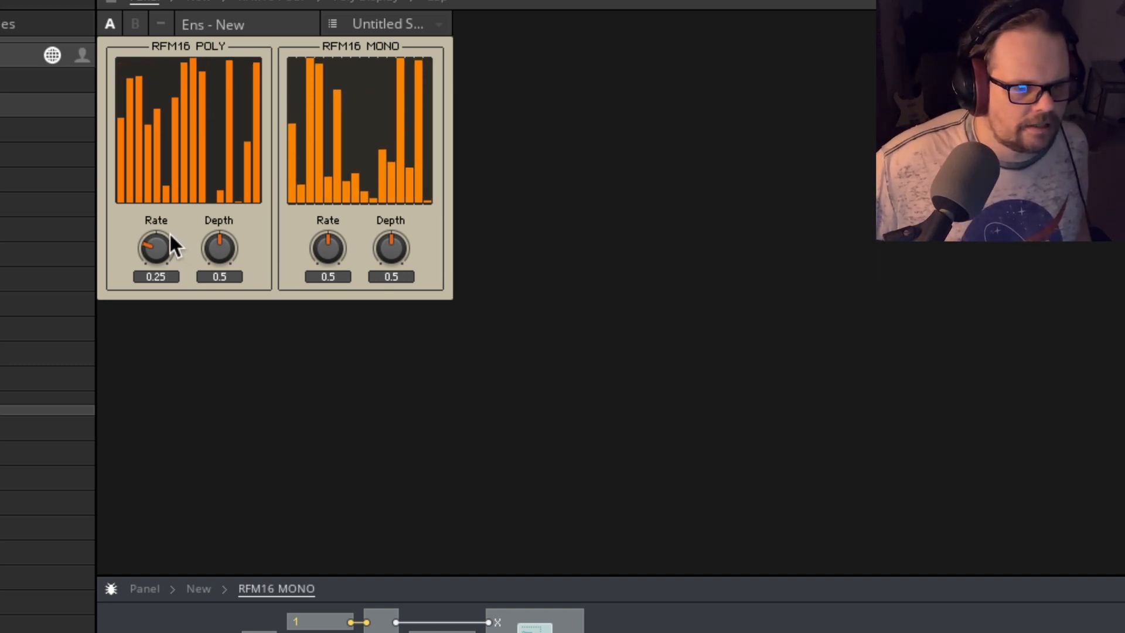
left_click_drag(155, 247, 170, 225)
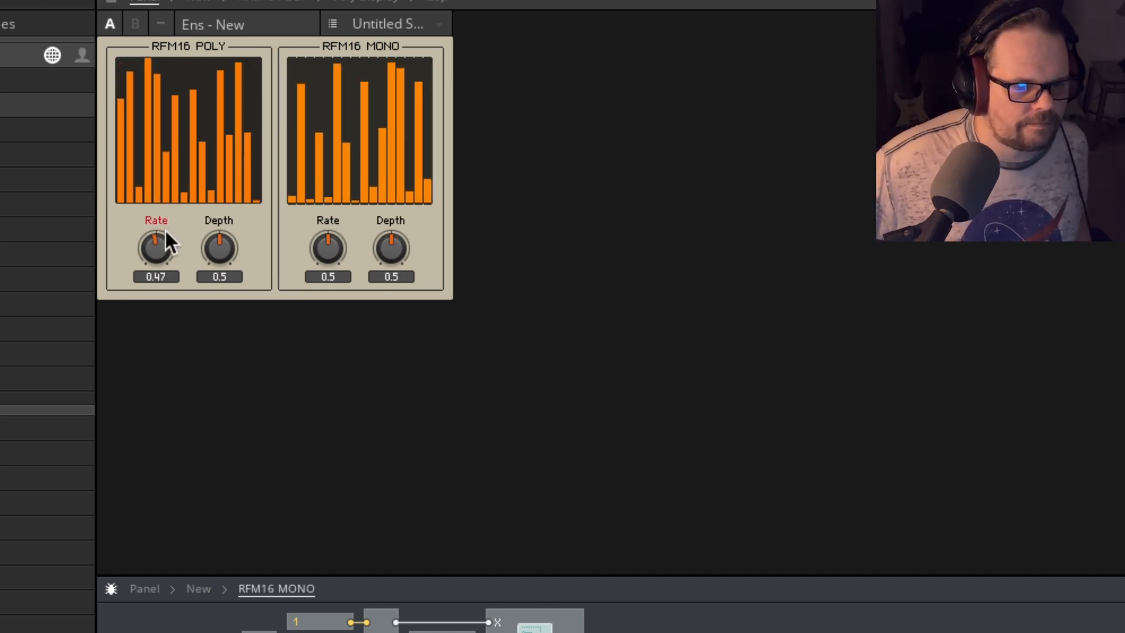
double_click(151, 243)
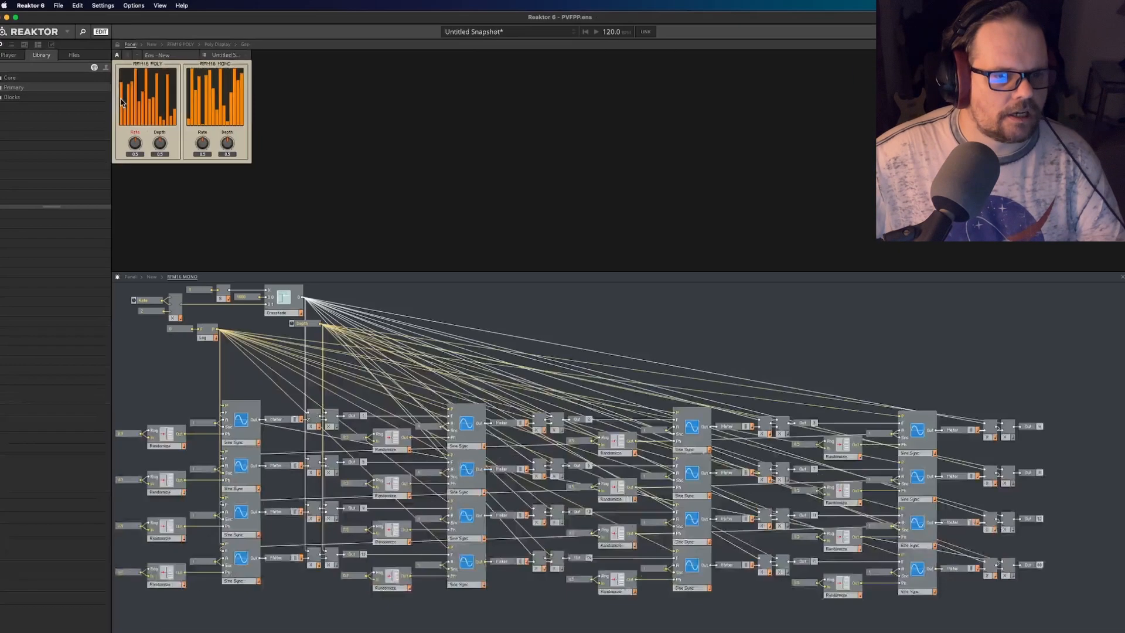
left_click(187, 44)
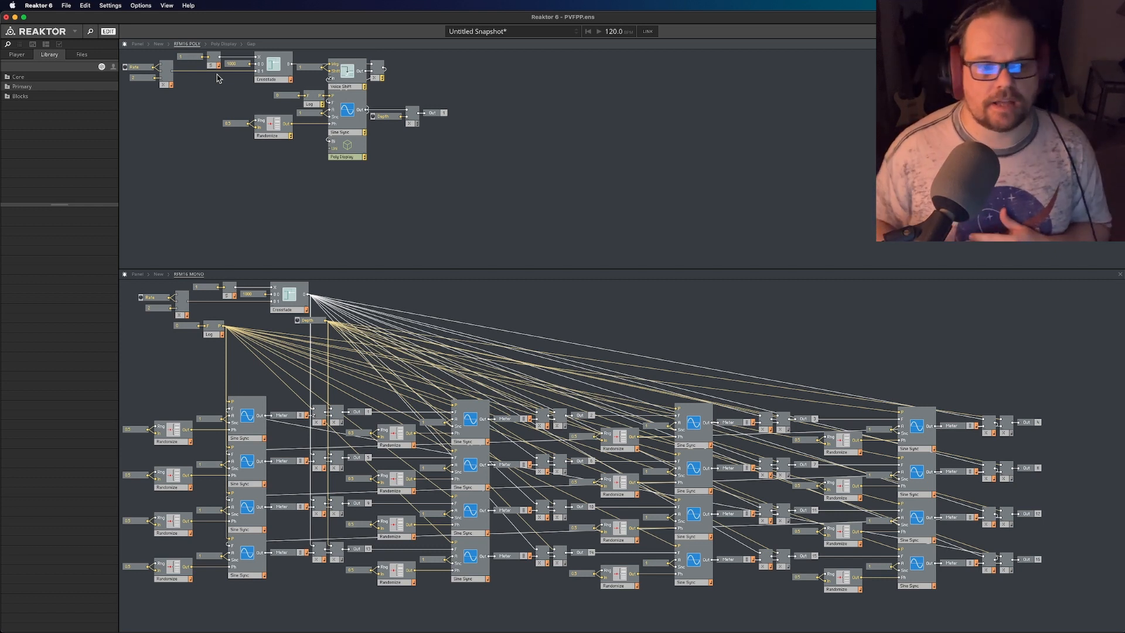
- Check both panel displays, then examine the repeated Sine Sync, Randomize and multiplier modules in the RFM16 MONO structure
left_click(137, 44)
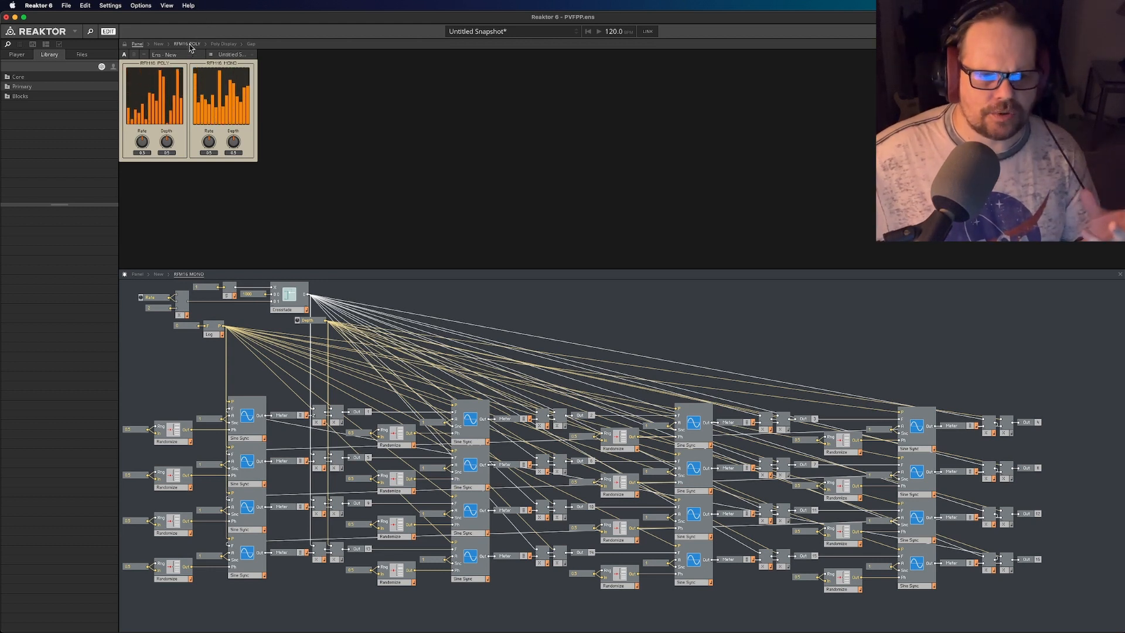
left_click(187, 44)
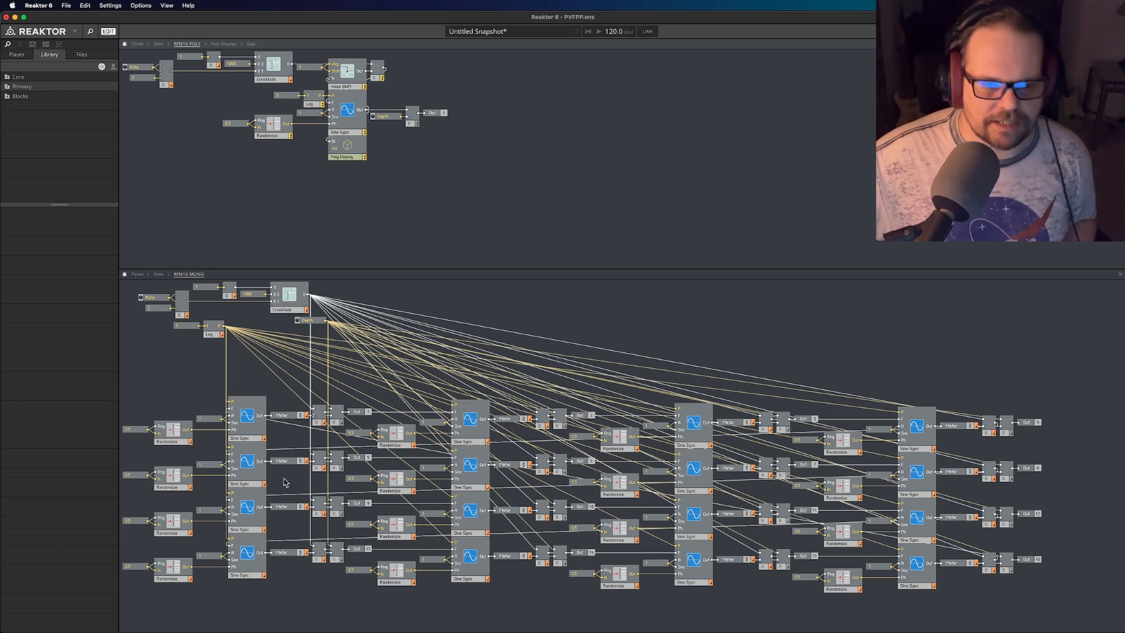
left_click_drag(129, 389, 1102, 630)
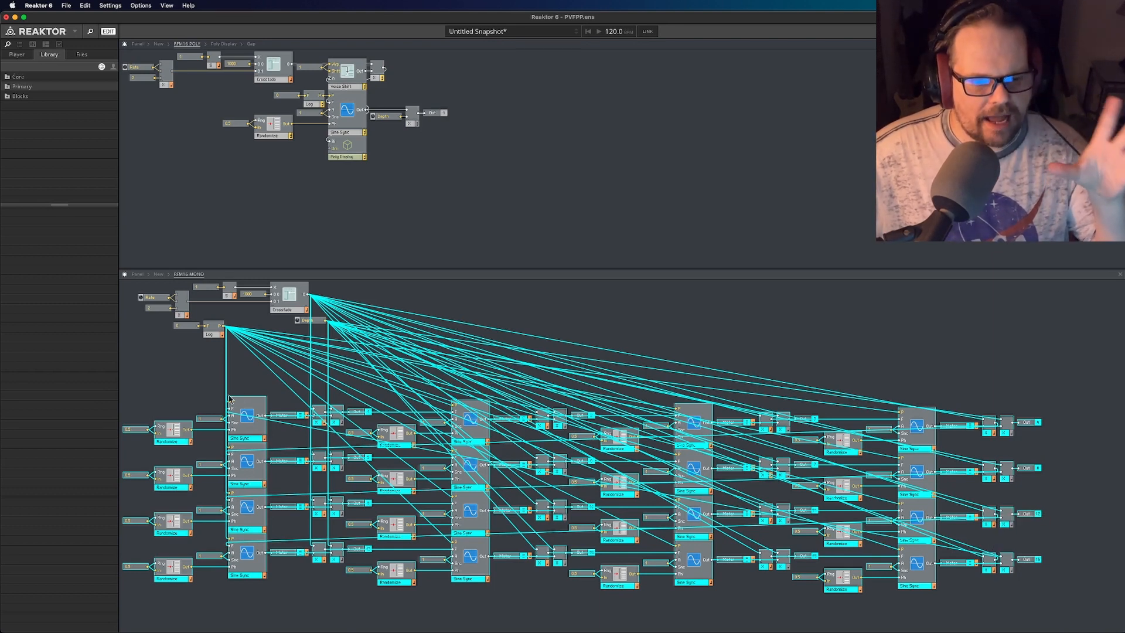
left_click(162, 387)
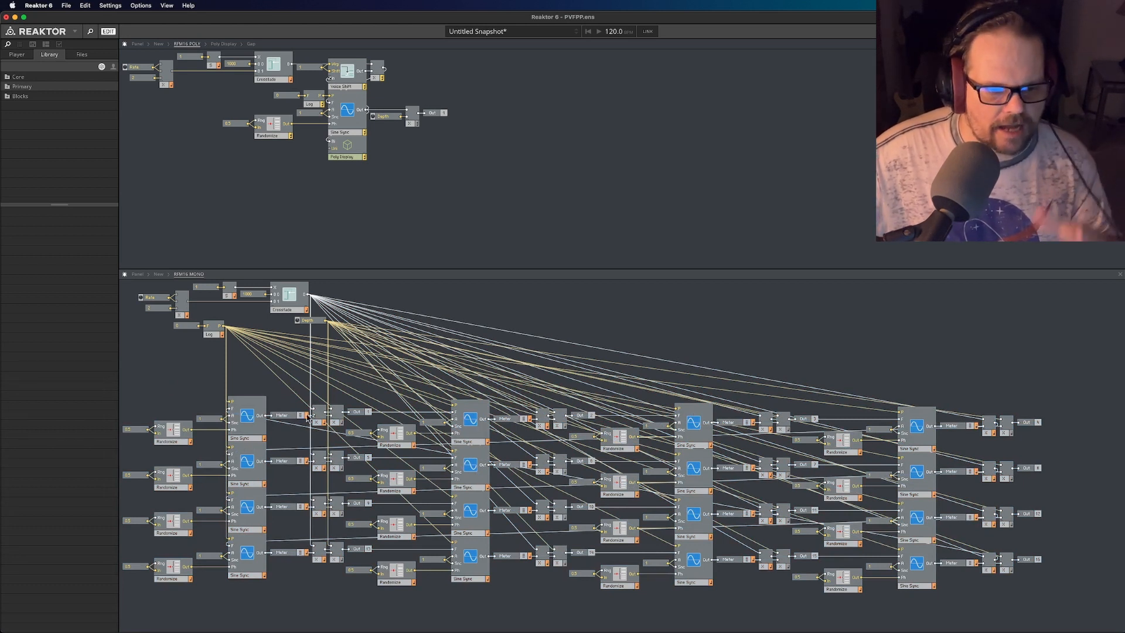
left_click(248, 418)
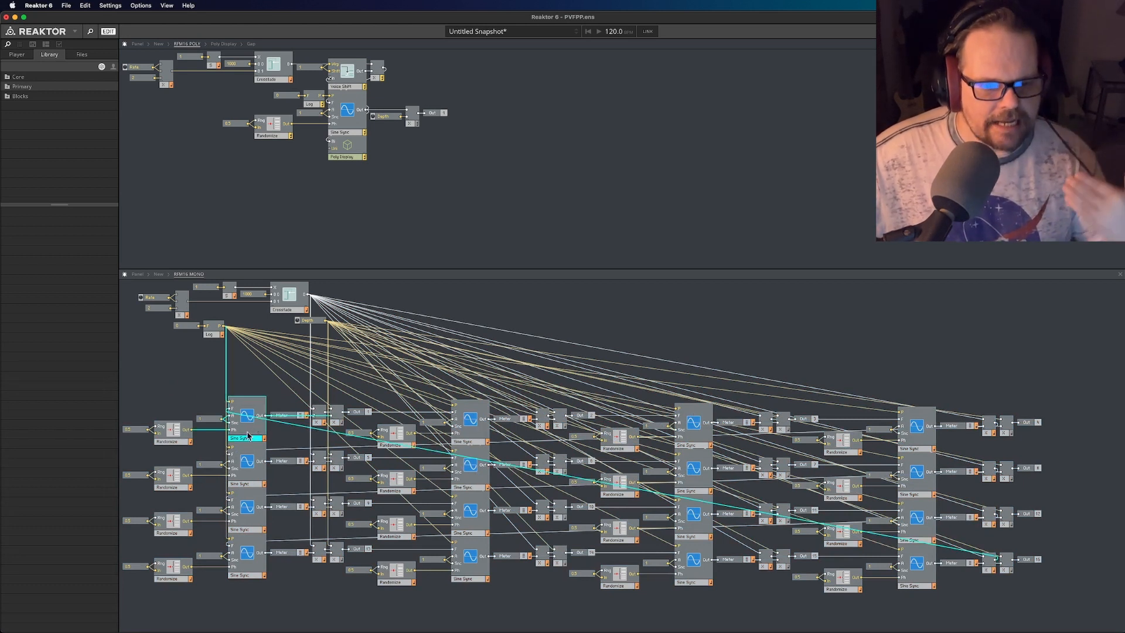
left_click(273, 381)
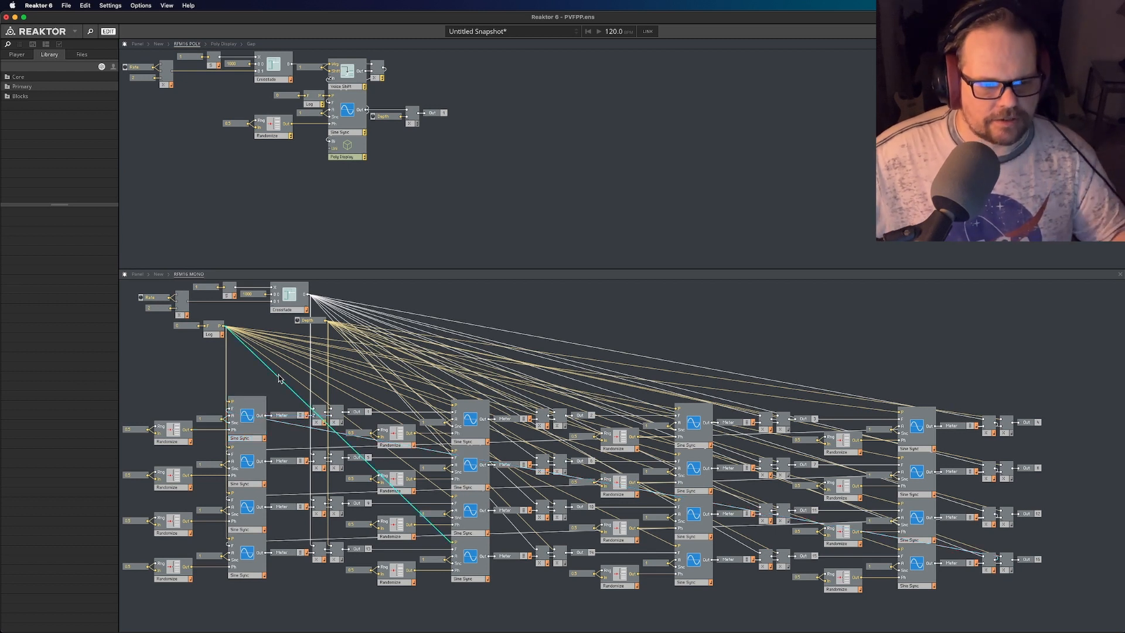
left_click(167, 439)
left_click(188, 393)
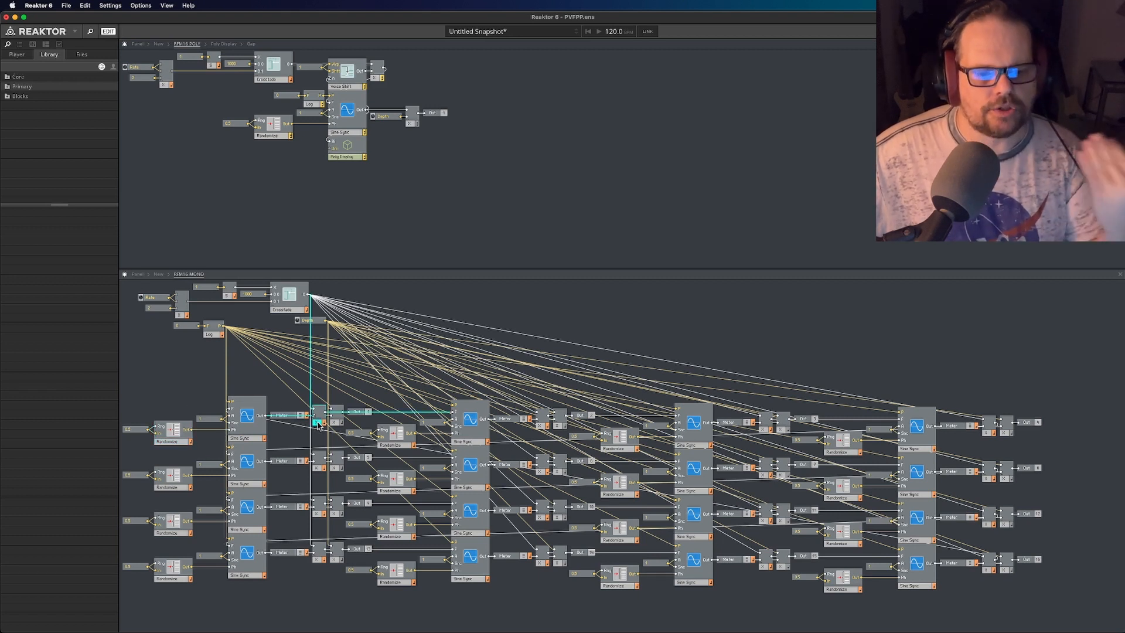
left_click(280, 388)
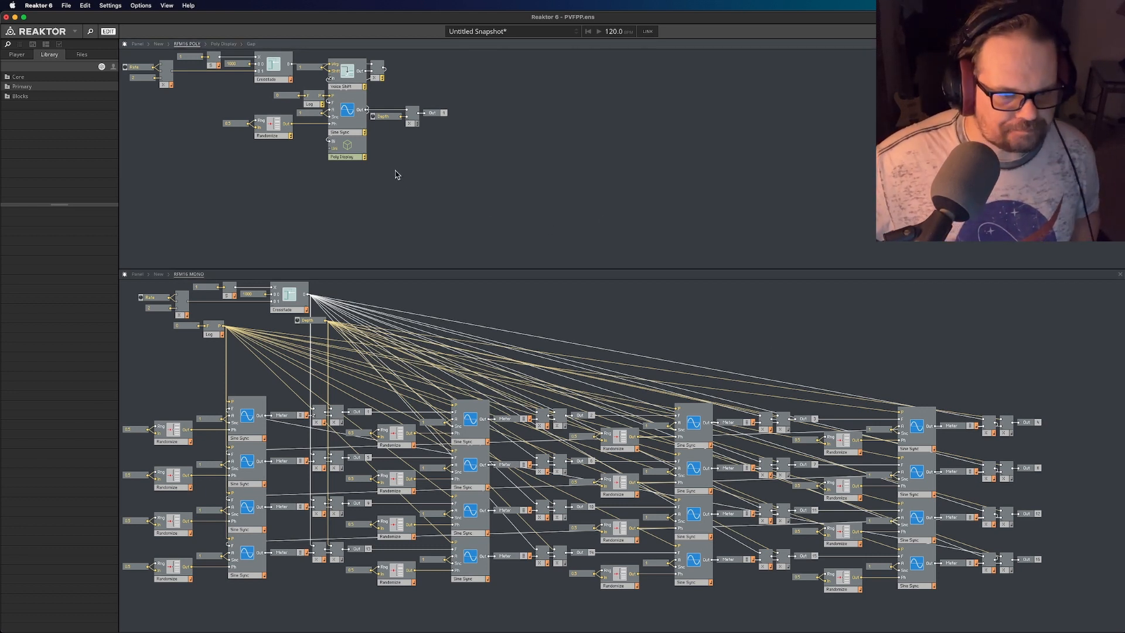
- Move the Poly Display module from below Sine Sync to the empty area beyond the Out port in RFM16 POLY
left_click_drag(343, 157, 608, 172)
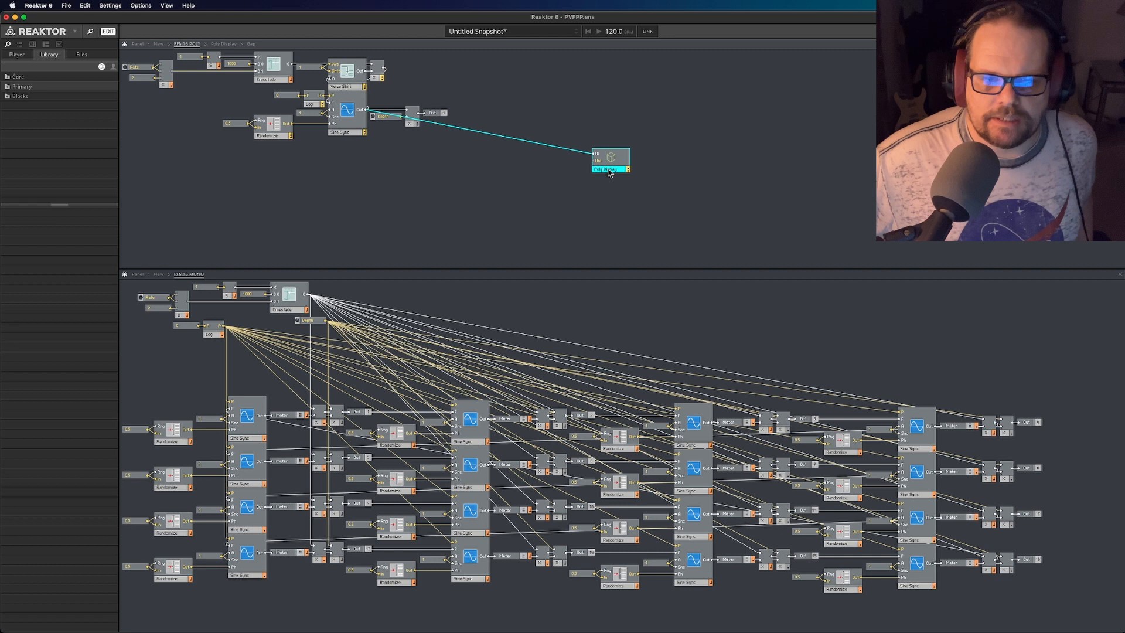
- Check the panel displays, examine the internal structure of the Poly Display macro, and return to the RFM16 POLY structure
left_click(137, 44)
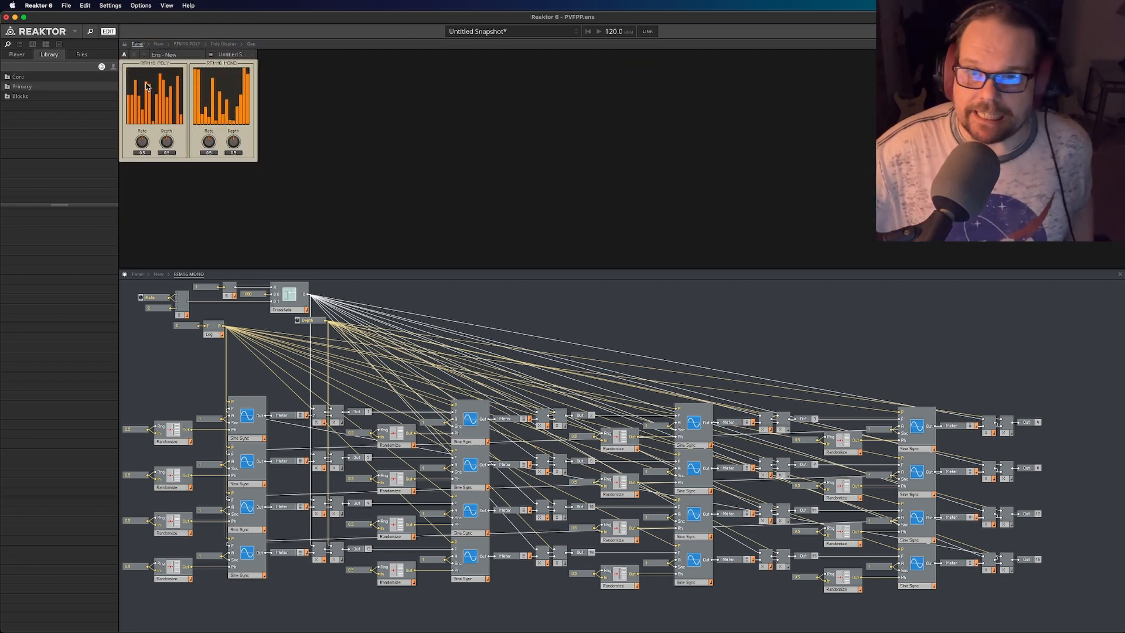
left_click(227, 44)
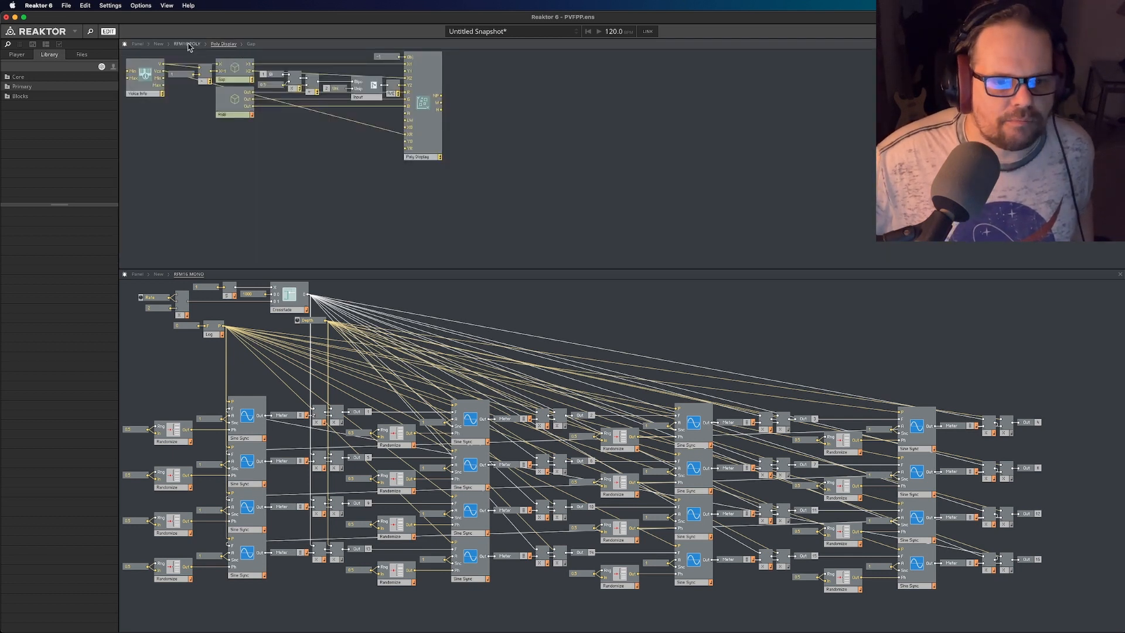
left_click(195, 45)
- Move the Poly Display module closer to Sine Sync, into the empty area diagonally below the Out port in RFM16 POLY
left_click(607, 186)
left_click_drag(608, 185, 475, 234)
left_click(552, 153)
left_click(525, 134)
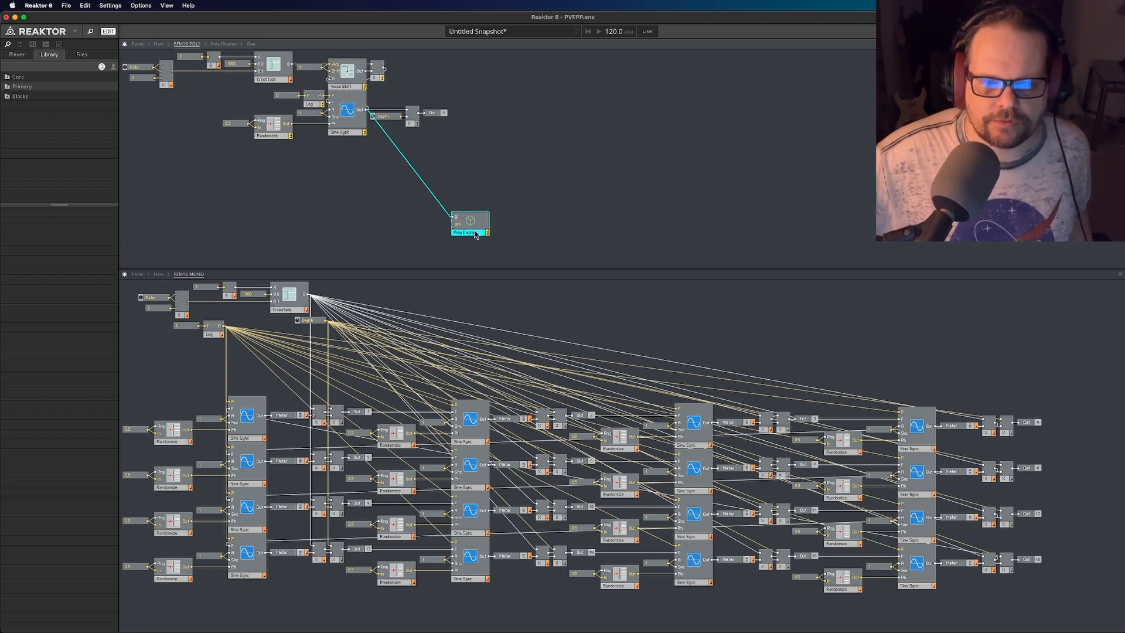
left_click(492, 139)
left_click(474, 234)
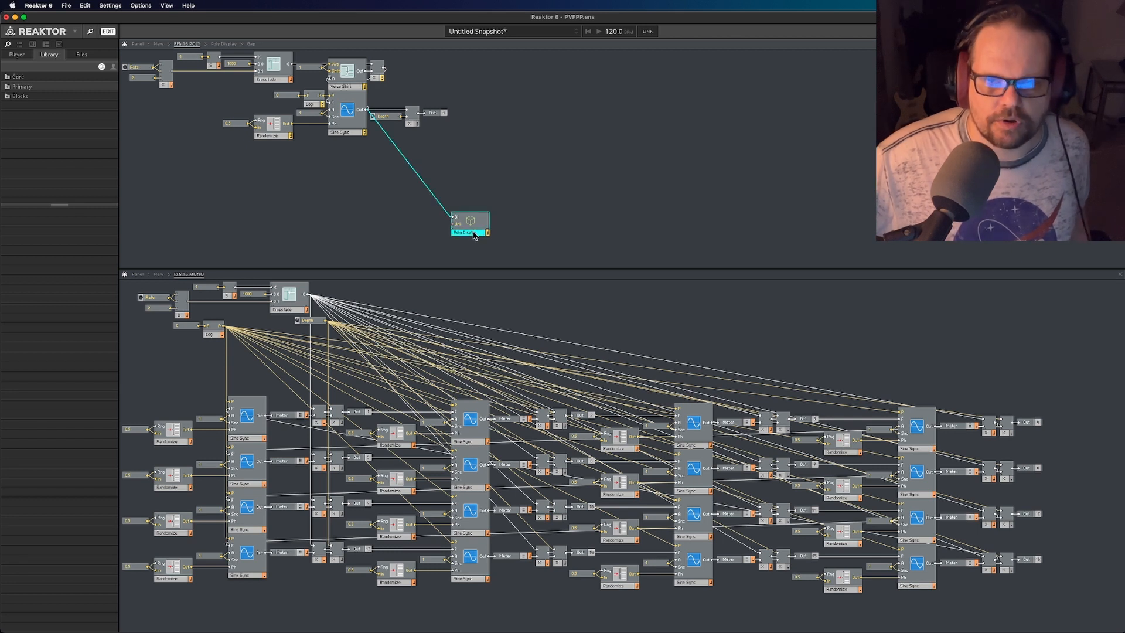
left_click(487, 173)
left_click_drag(477, 236, 548, 216)
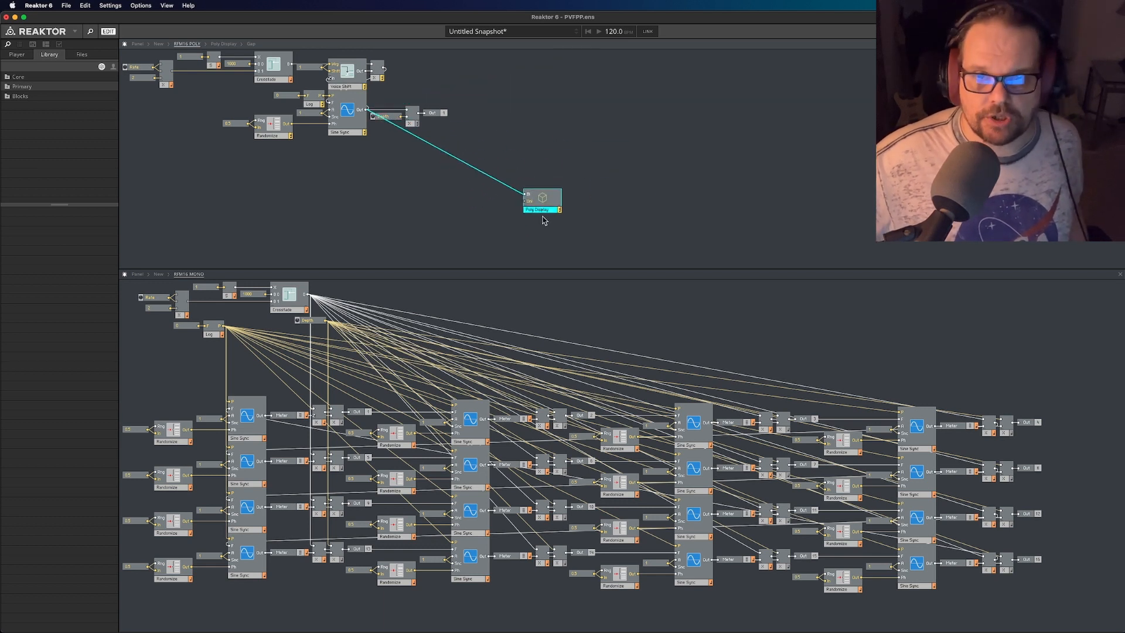
left_click(565, 326)
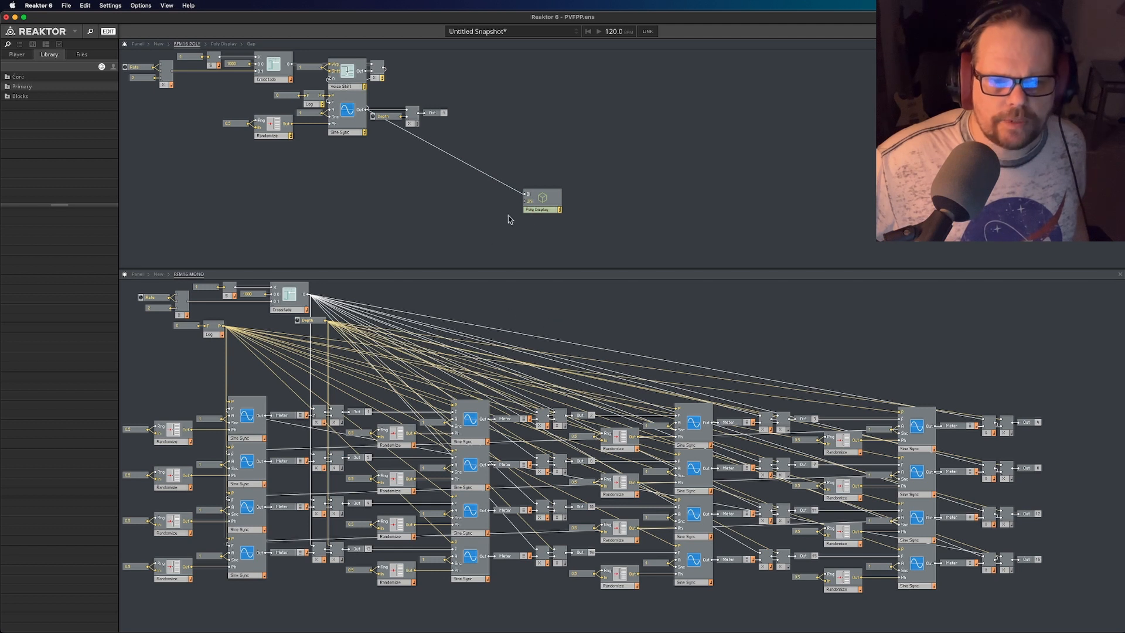
left_click(539, 215)
left_click_drag(539, 218, 534, 222)
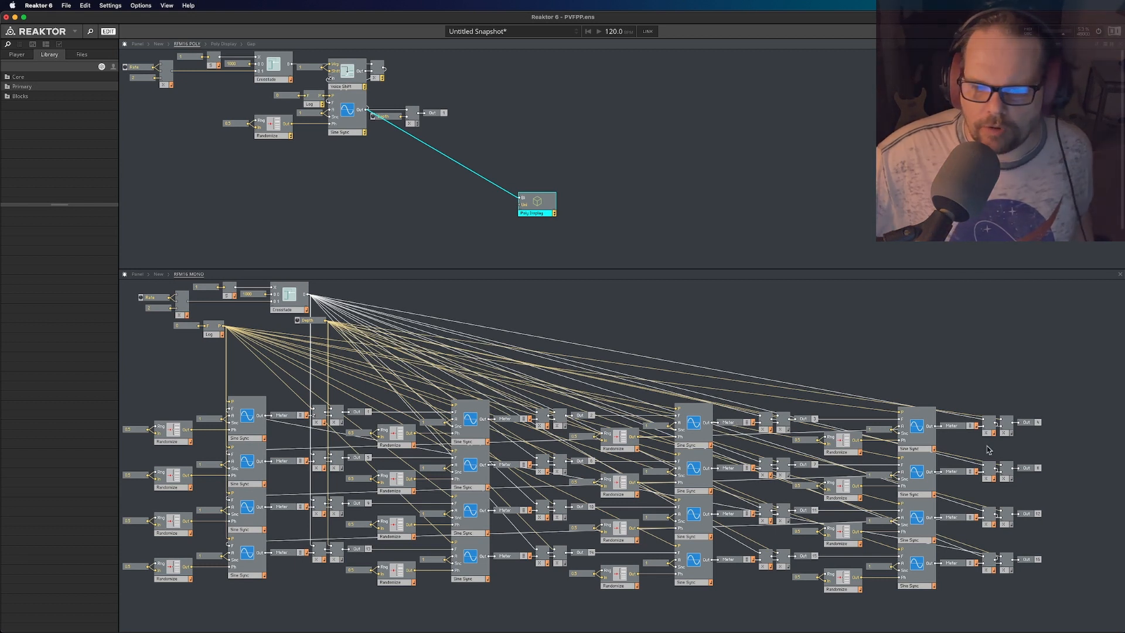
- Move the unconnected Voice Info, To Voice, From Voice, Voice Shift and voice combiner modules together up beside the RFM16 POLY circuit
scroll(870, 179, "down", 2)
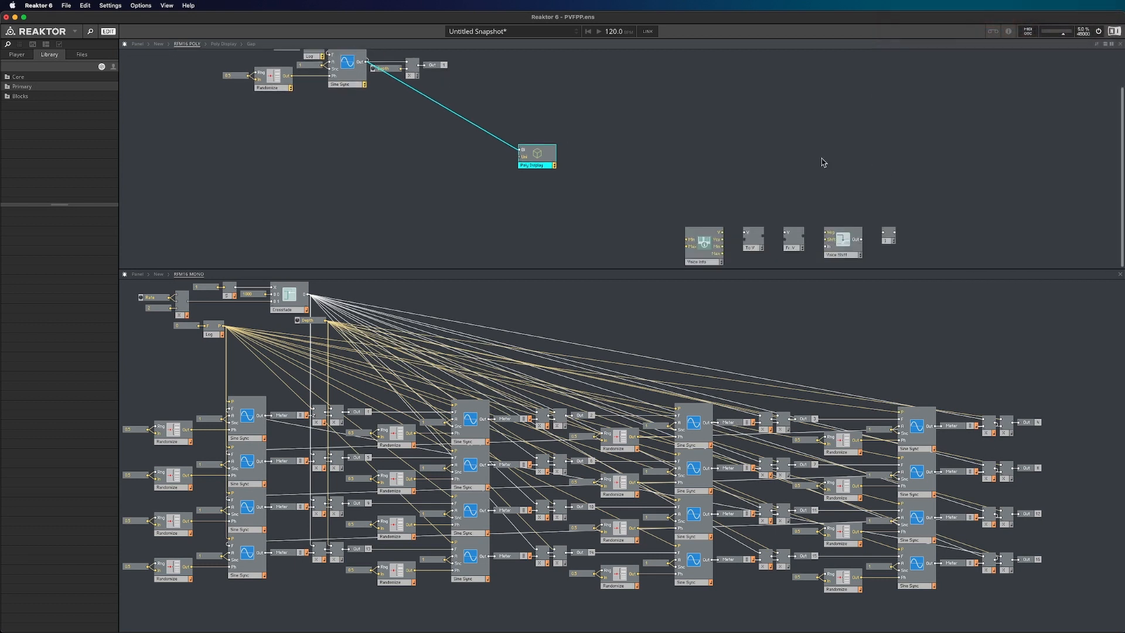
left_click_drag(645, 181, 937, 289)
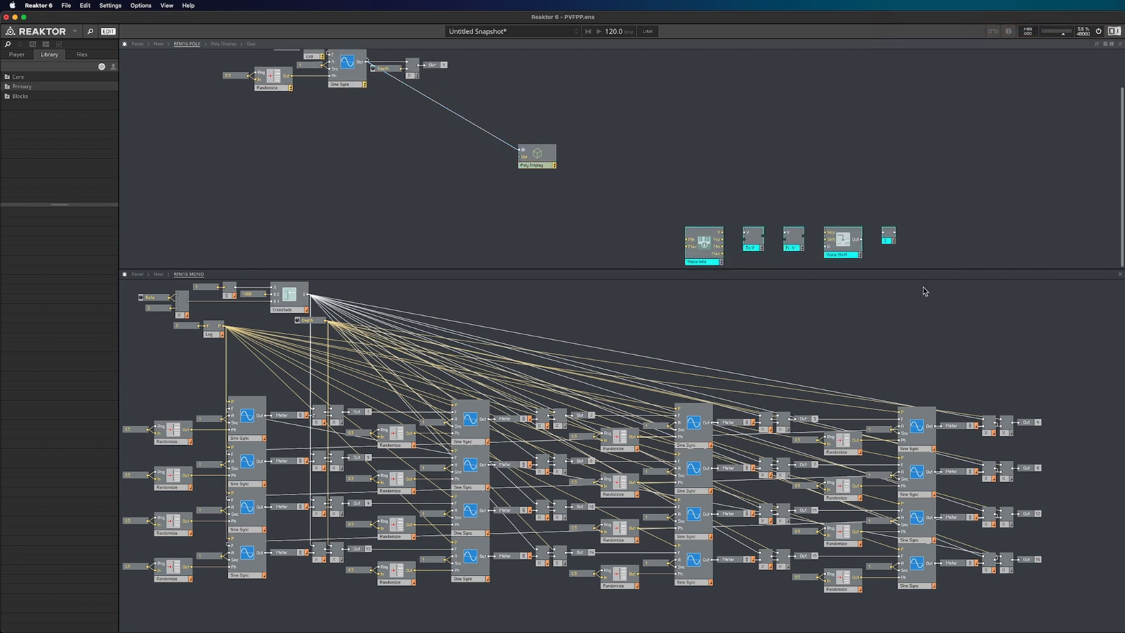
left_click_drag(710, 256, 733, 114)
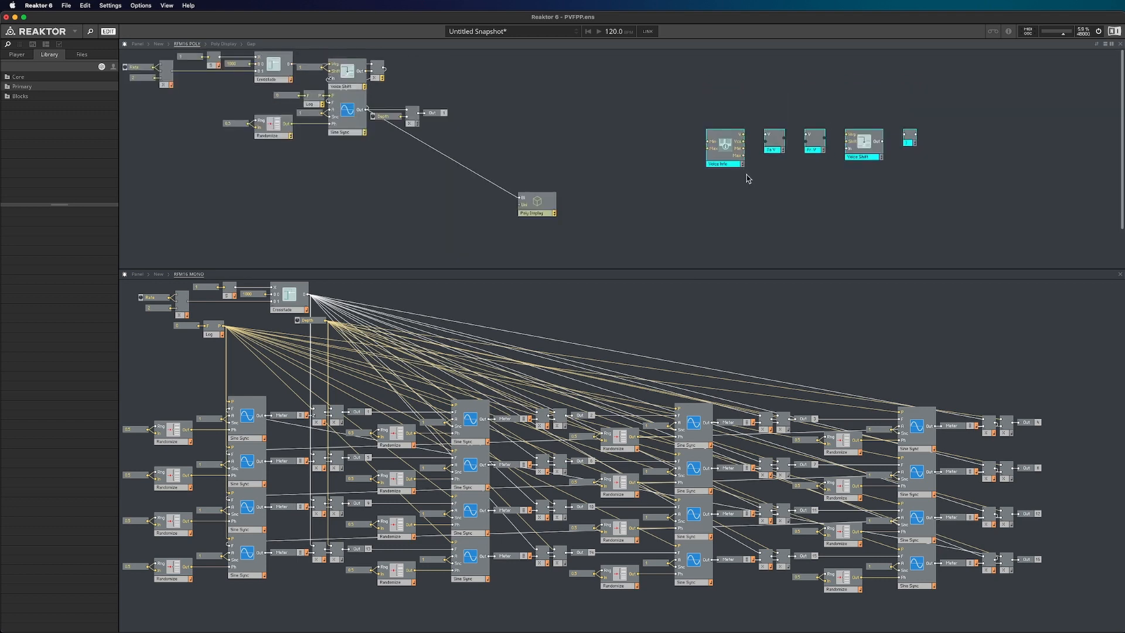
left_click_drag(732, 166, 715, 161)
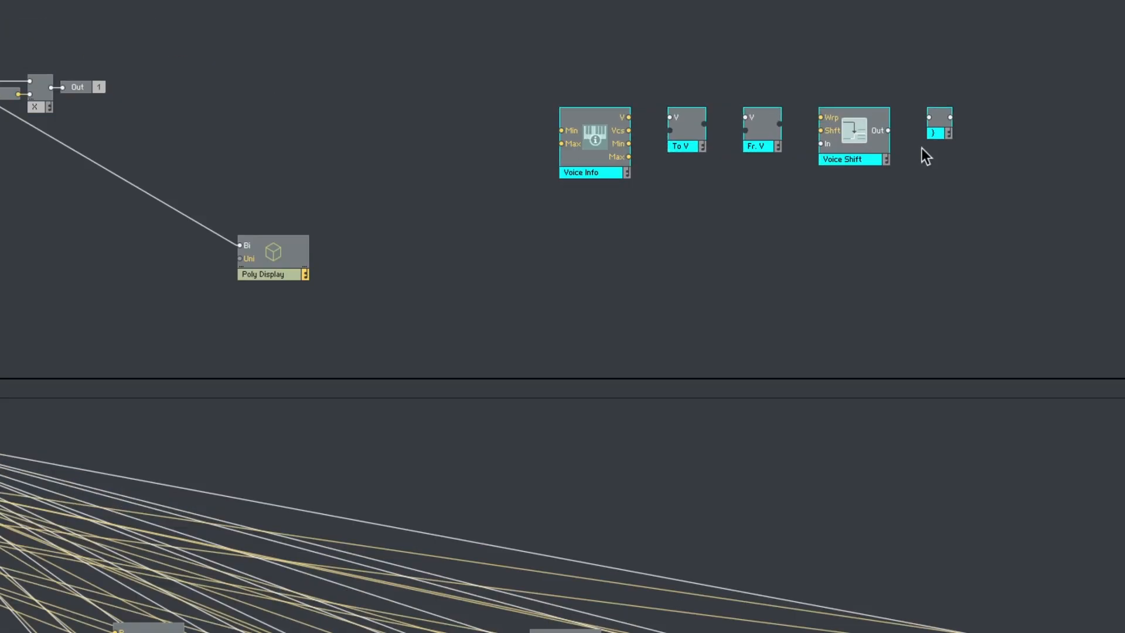
- Examine the Voice Info, To Voice, From Voice, Voice Shift and voice combiner modules one by one
left_click(686, 170)
left_click(533, 142)
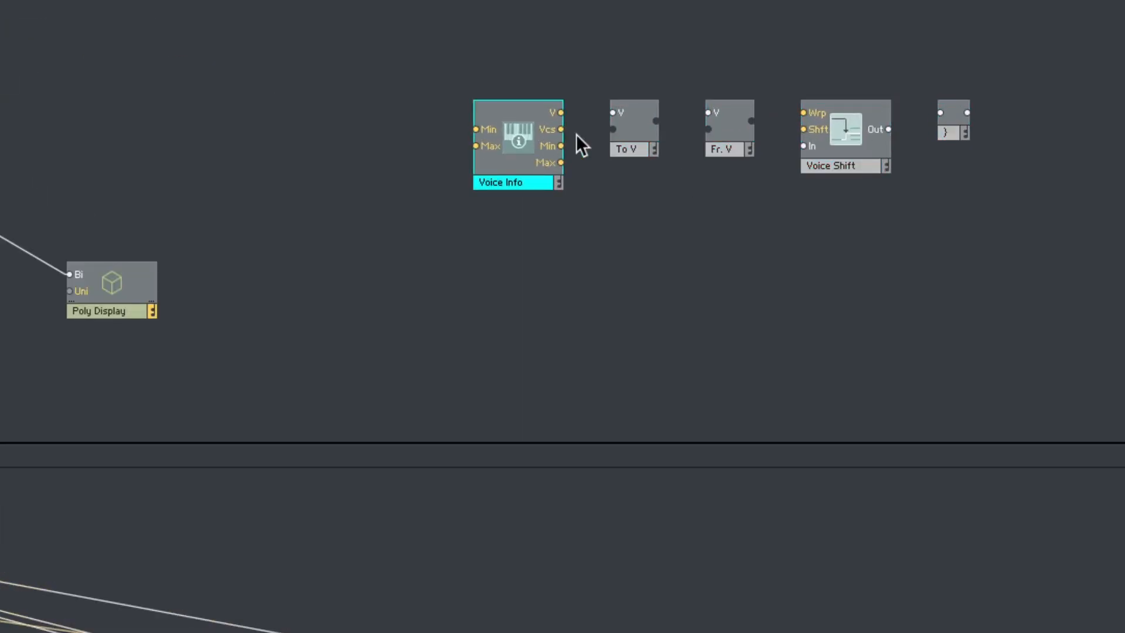
left_click(637, 121)
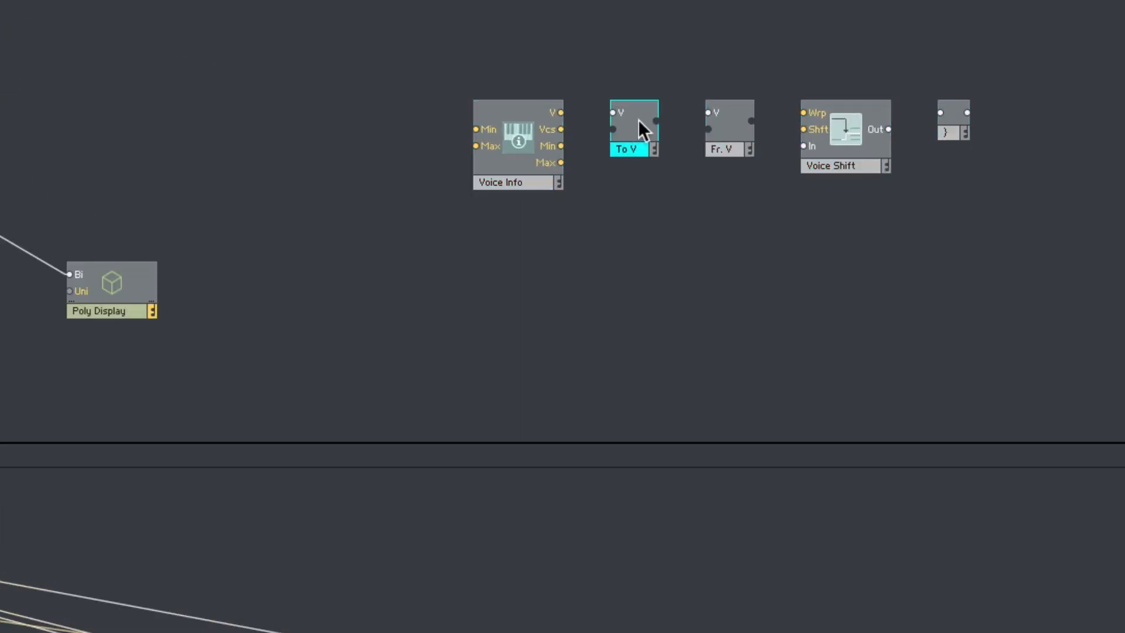
left_click(724, 119)
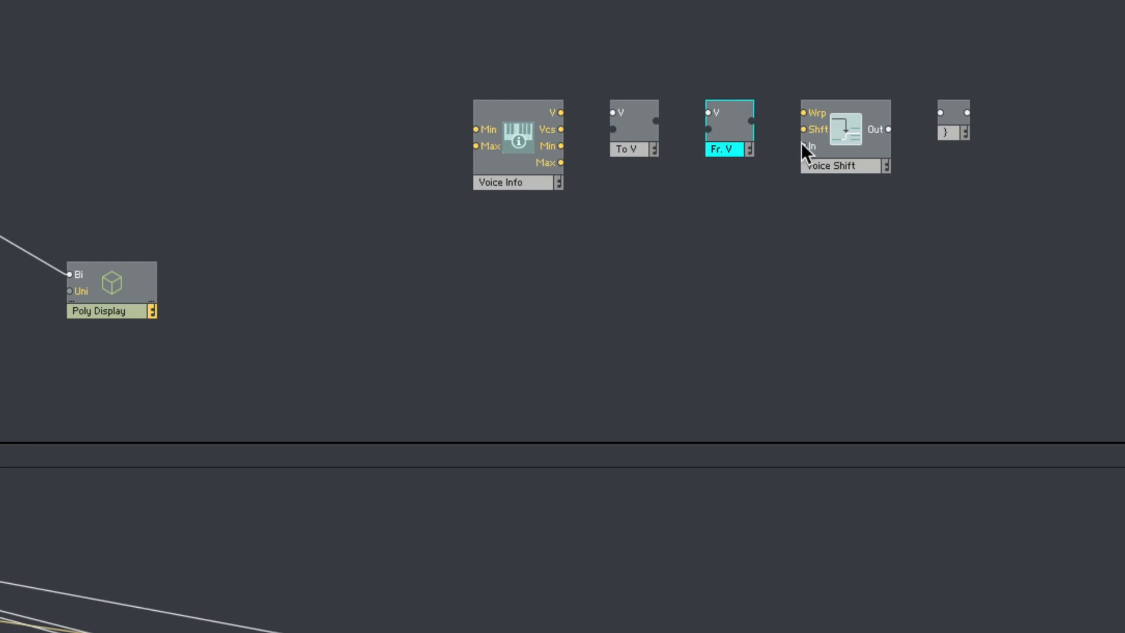
left_click(839, 165)
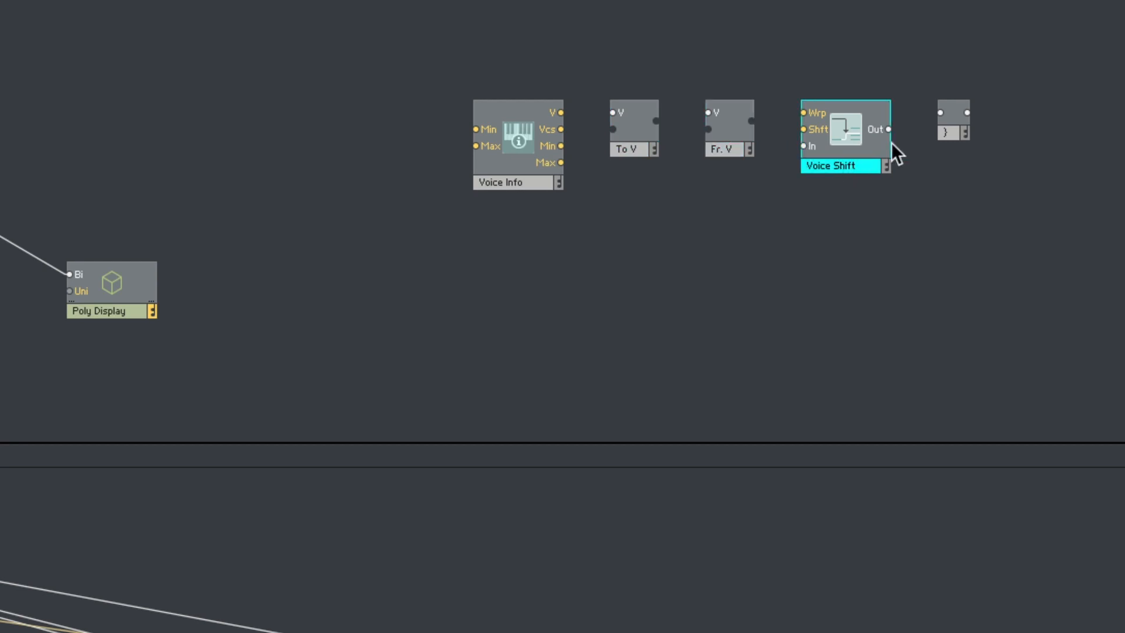
left_click(955, 124)
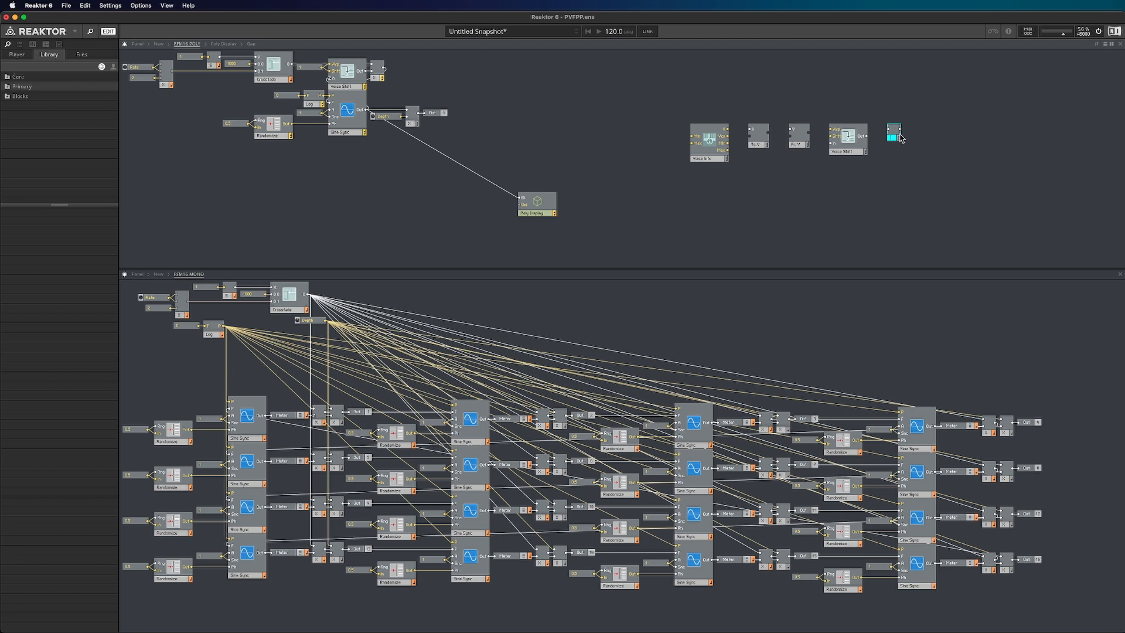
left_click(954, 138)
left_click_drag(874, 85, 952, 176)
- Browse the built-in module categories and examine the Auxiliary group for its voice-related modules without inserting any
right_click(834, 183)
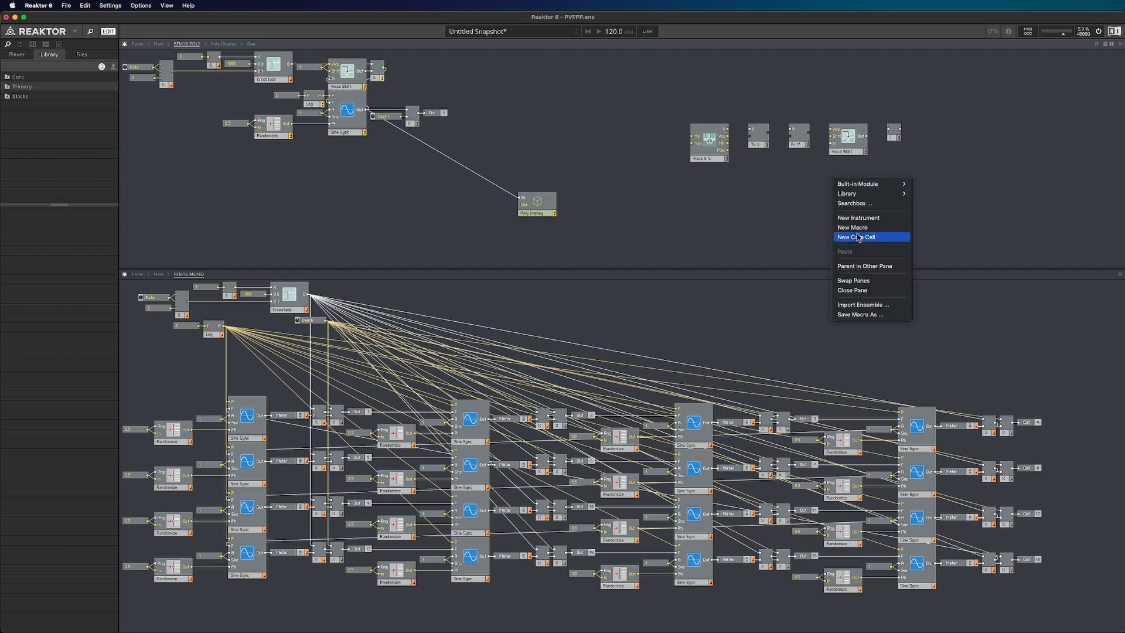
mouse_move(861, 184)
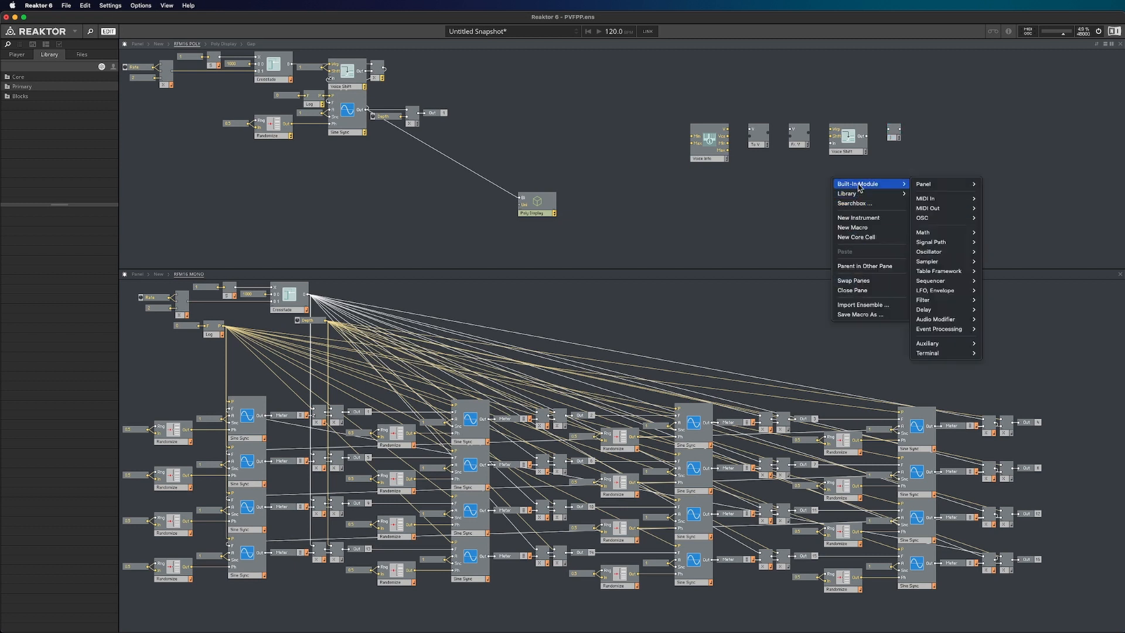
mouse_move(935, 184)
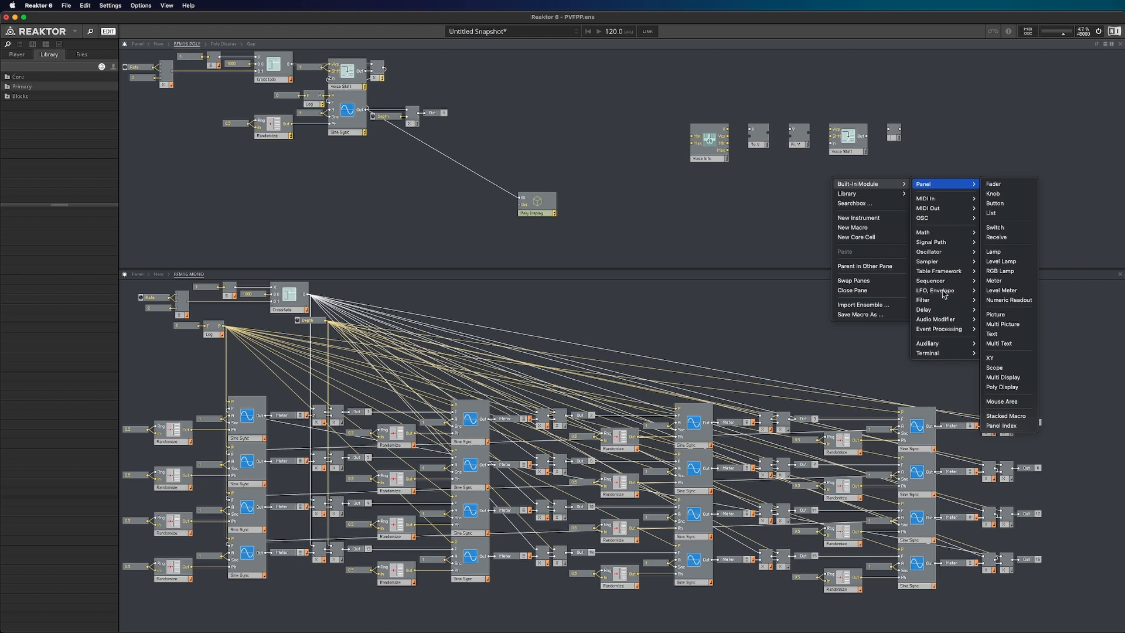
mouse_move(956, 344)
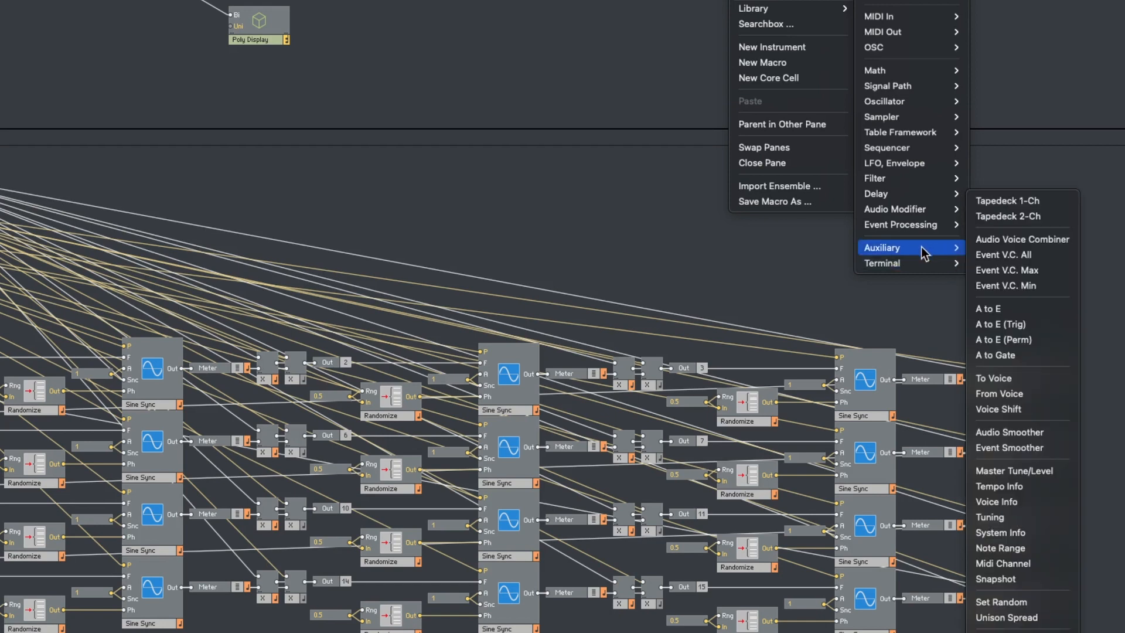
left_click(668, 53)
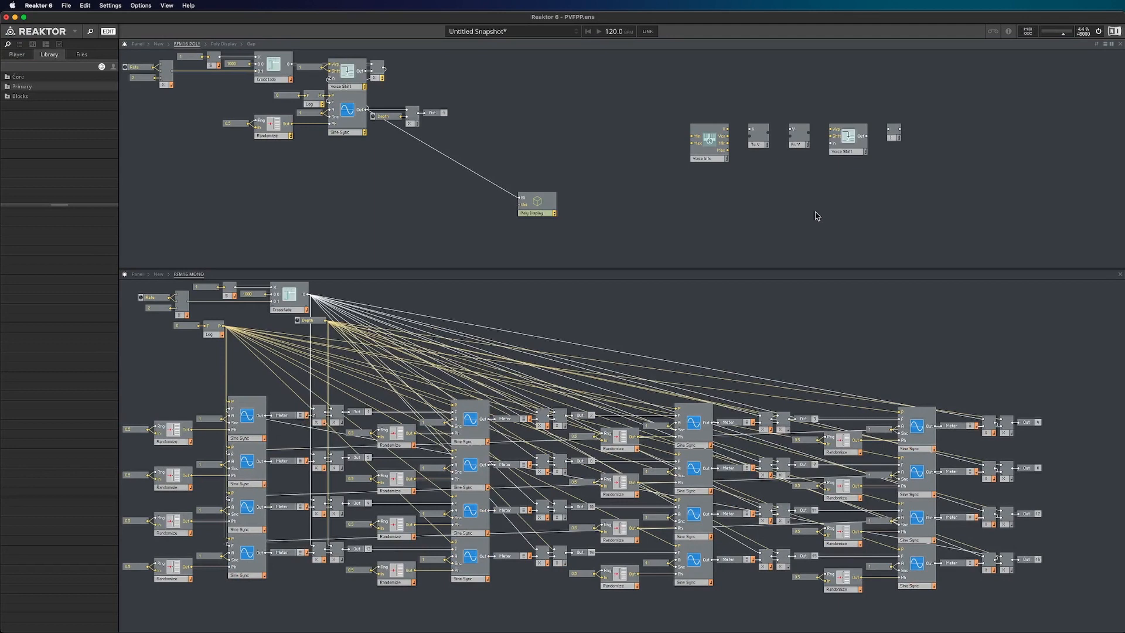
right_click(807, 203)
mouse_move(830, 209)
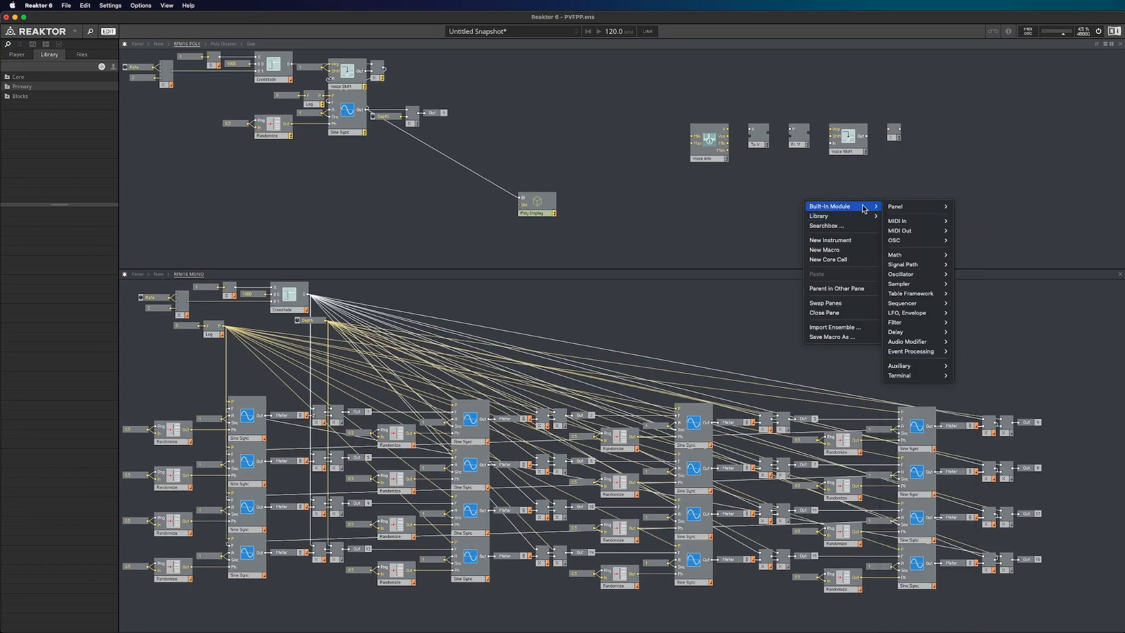
mouse_move(899, 365)
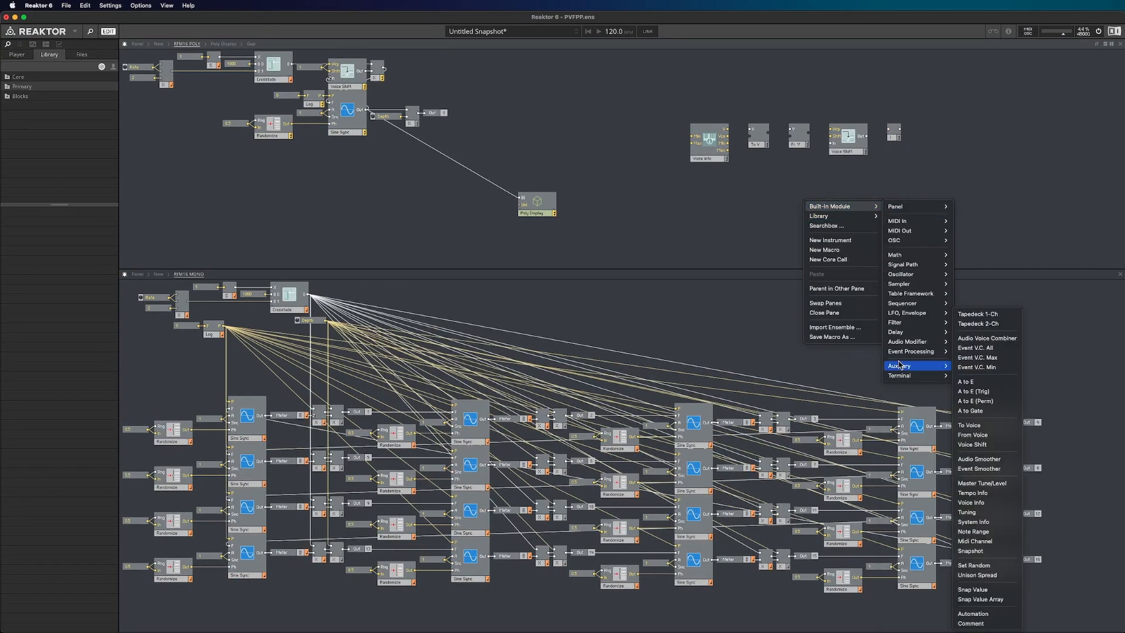
left_click(663, 209)
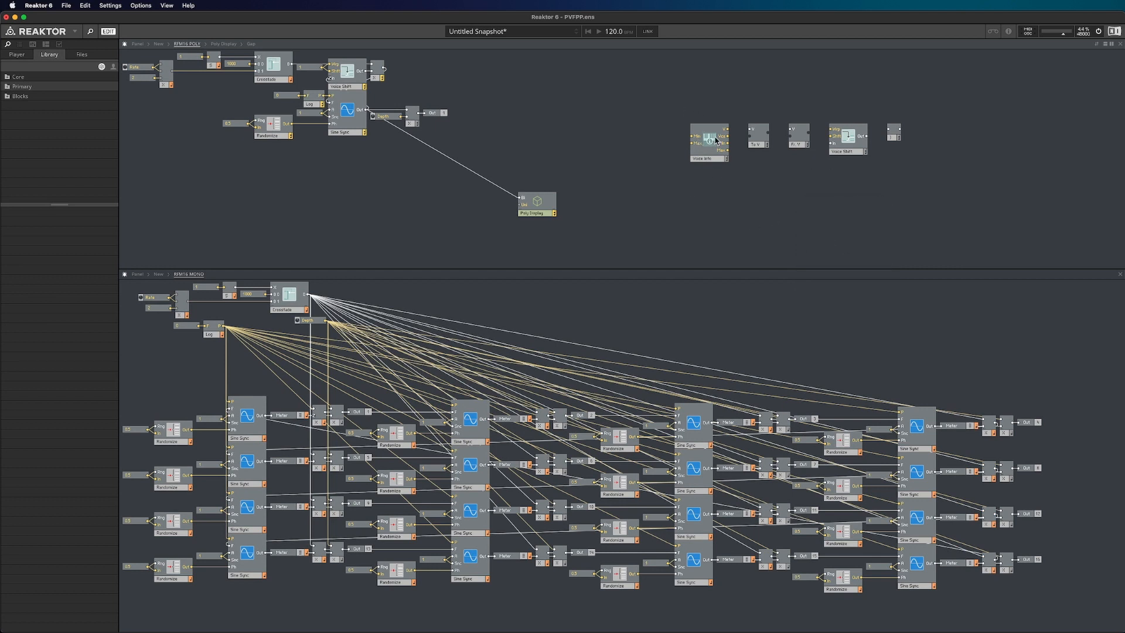
- Move the Voice Info module away from the other voice modules to the empty area below Randomize in RFM16 POLY
left_click(712, 160)
left_click(583, 69)
left_click(544, 213)
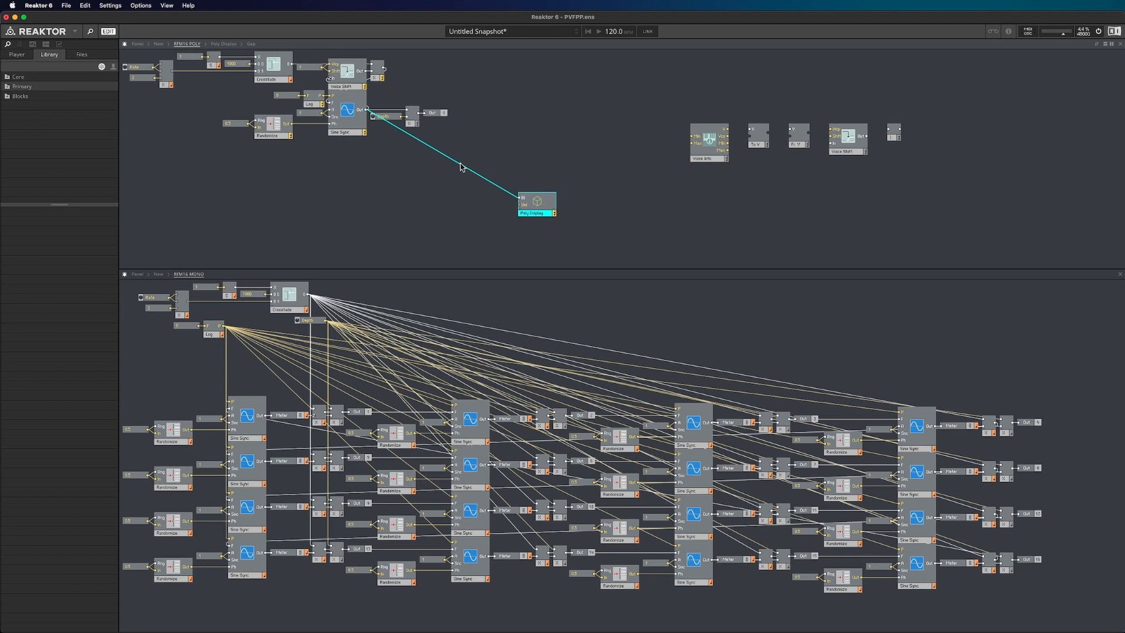
left_click(436, 232)
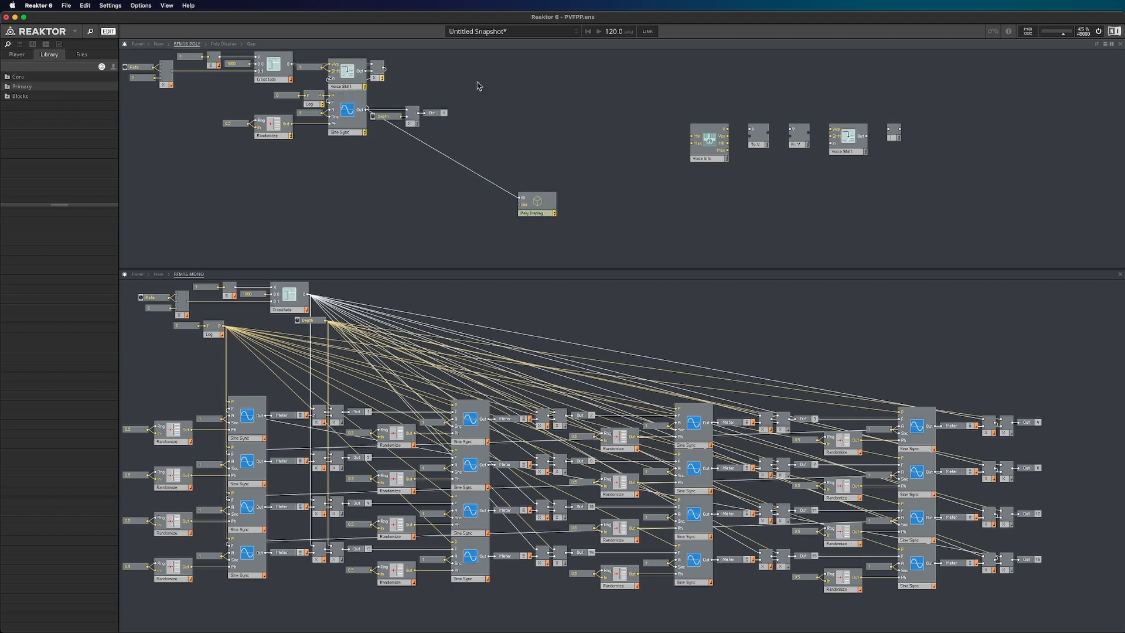
left_click_drag(694, 144, 355, 217)
- Insert a second Poly Display from the library beside Voice Info and connect Voice Info's V output to its Bi input
right_click(363, 197)
mouse_move(366, 198)
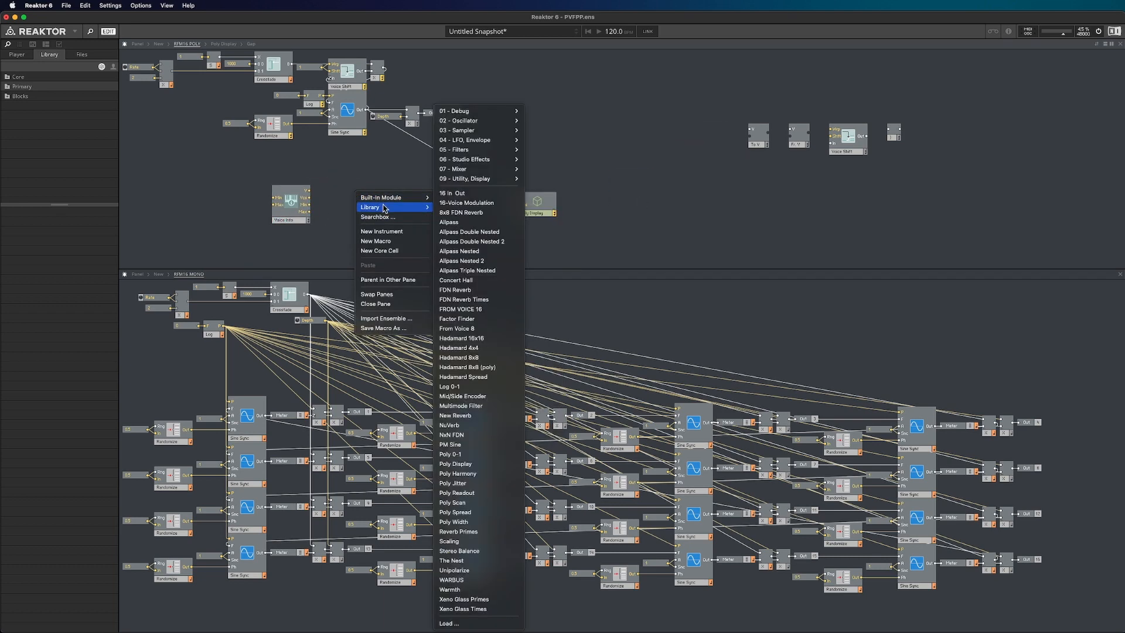
left_click(456, 464)
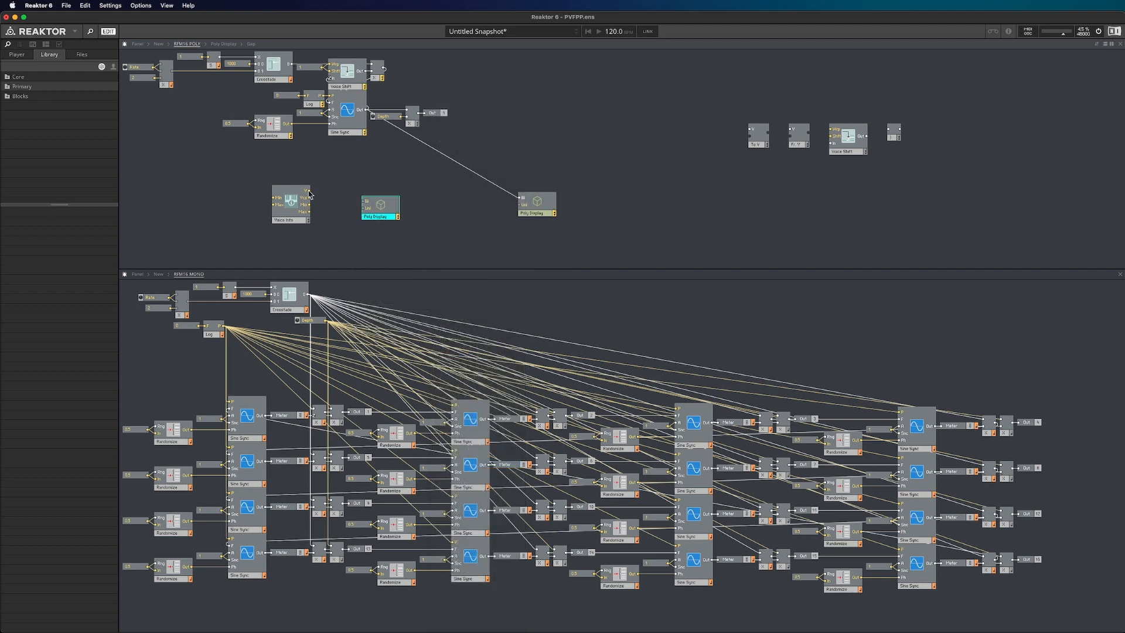
left_click_drag(309, 191, 397, 193)
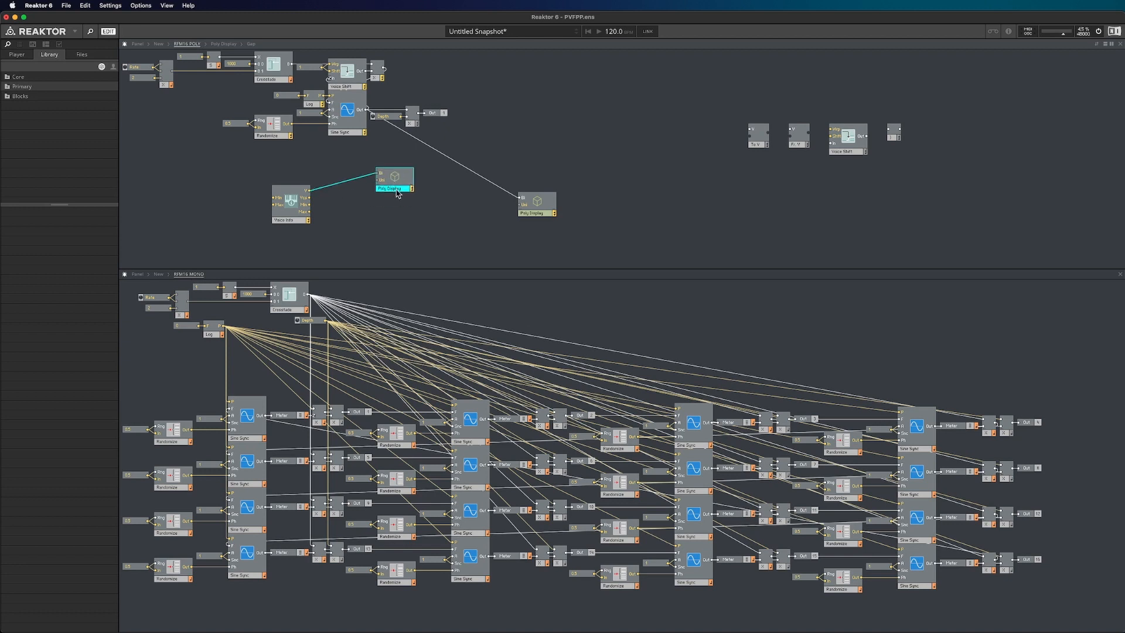
left_click(386, 231)
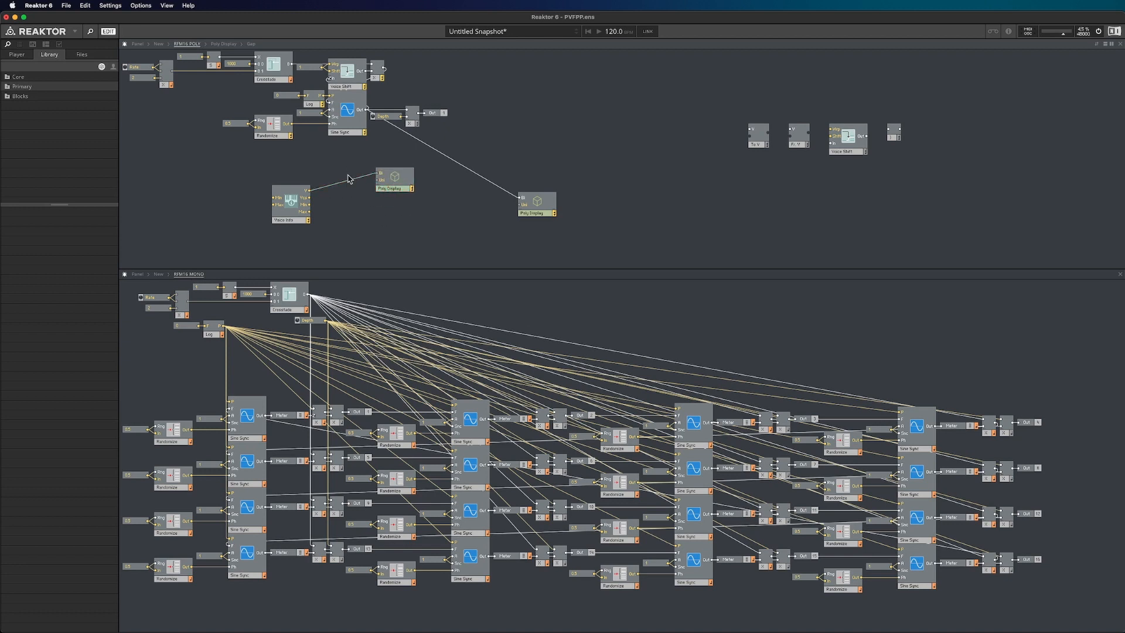
- Inspect the wire values from Voice Info's V and Vcs outputs by connecting Vcs to Poly Display's Bi input, and reconnect V
mouse_move(332, 186)
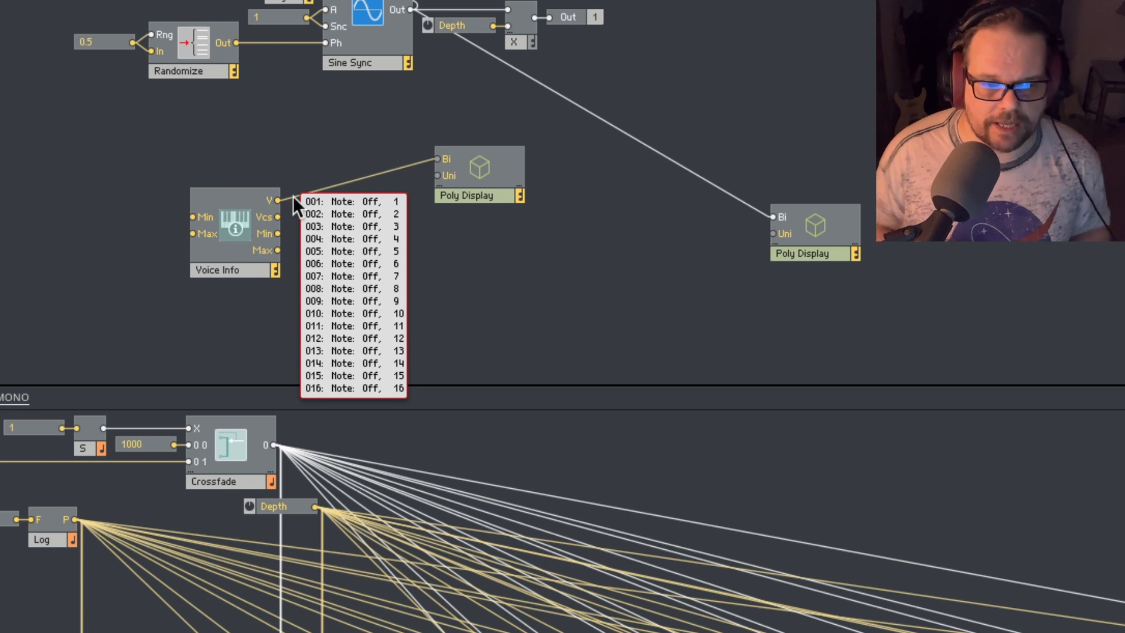
left_click_drag(279, 217, 437, 159)
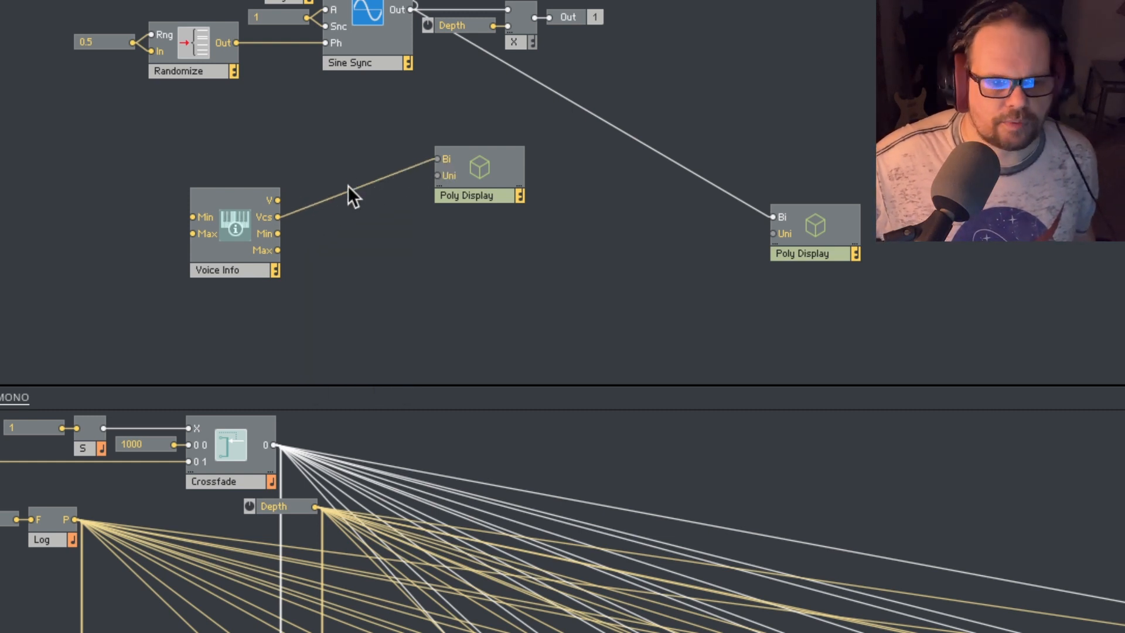
mouse_move(345, 187)
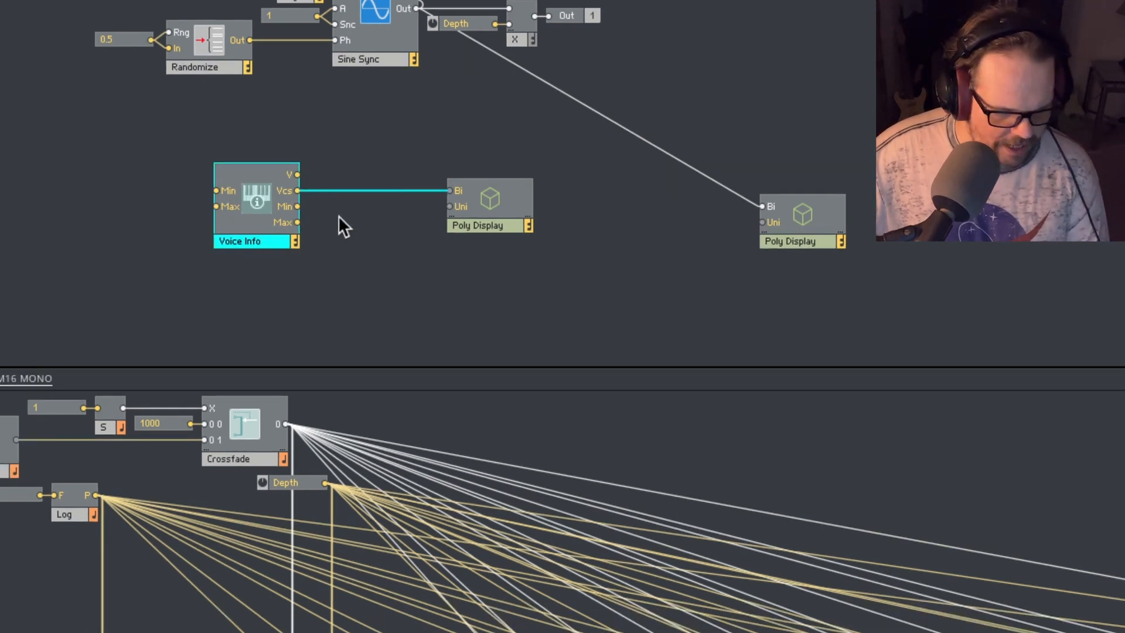
left_click(321, 173)
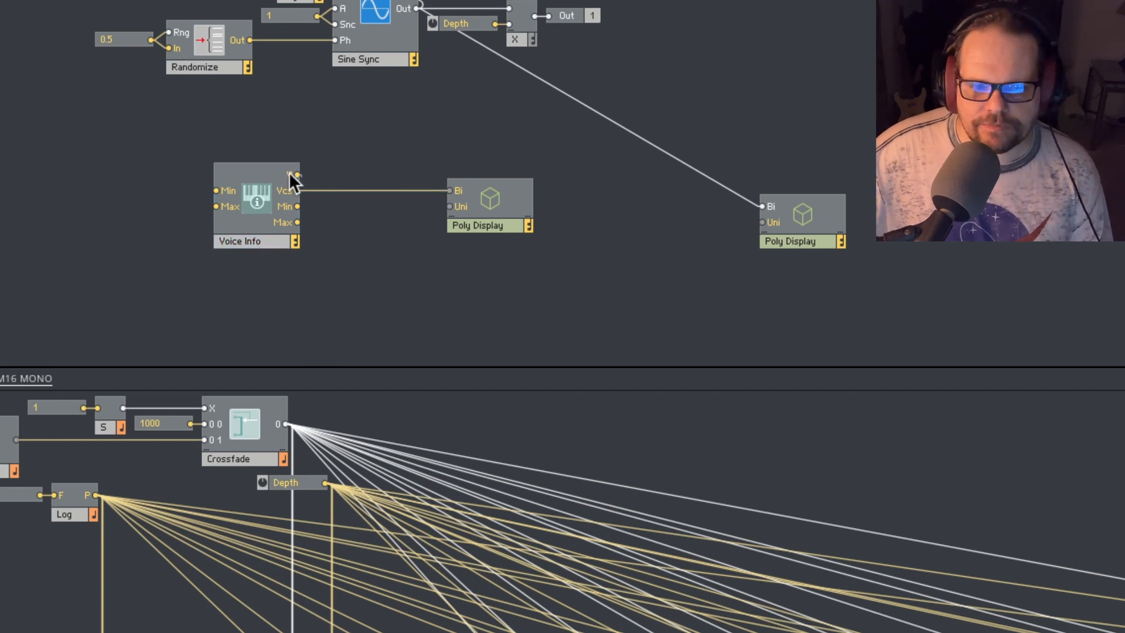
left_click_drag(297, 174, 450, 190)
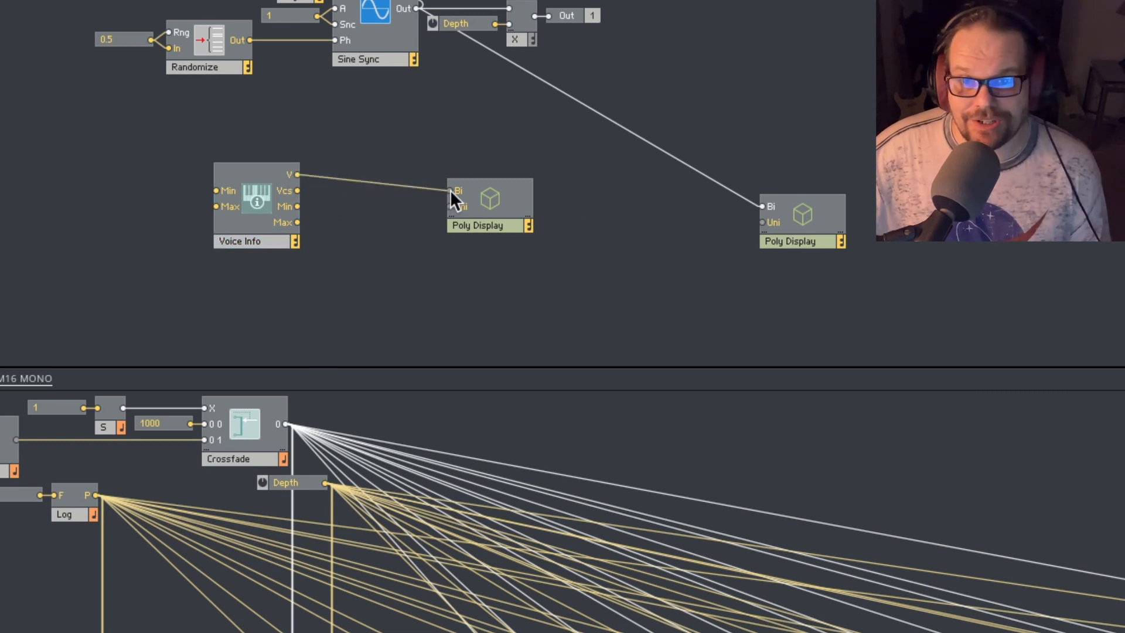
mouse_move(405, 180)
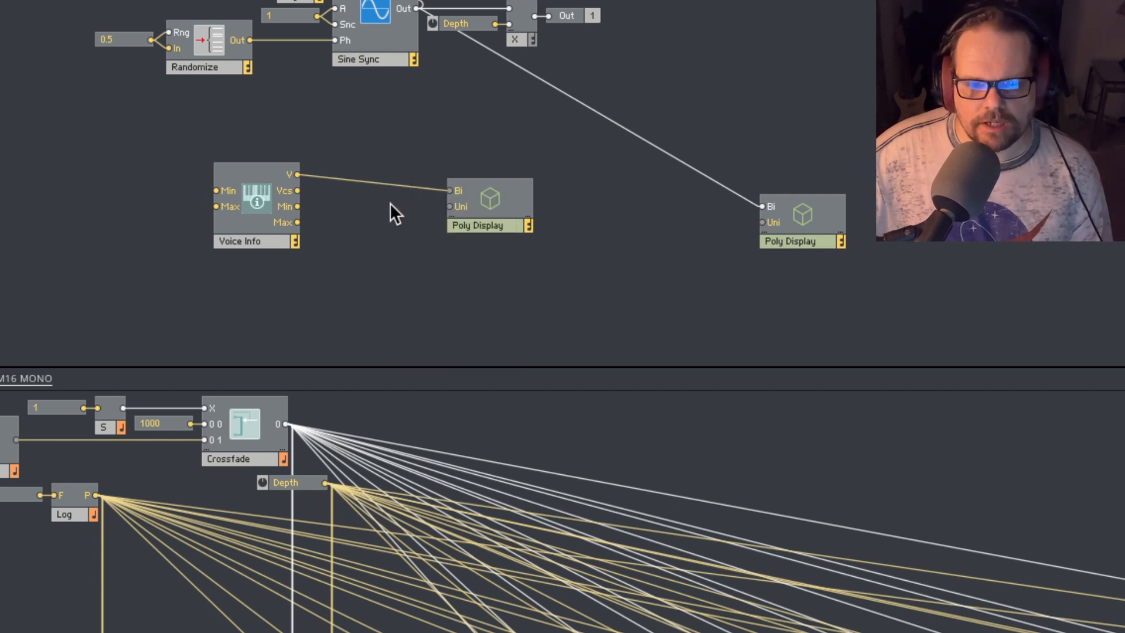
- Insert a Multiply module between Voice Info and its Poly Display, and position a Log module fed by a constant beside it
left_click_drag(256, 241, 207, 247)
right_click(274, 220)
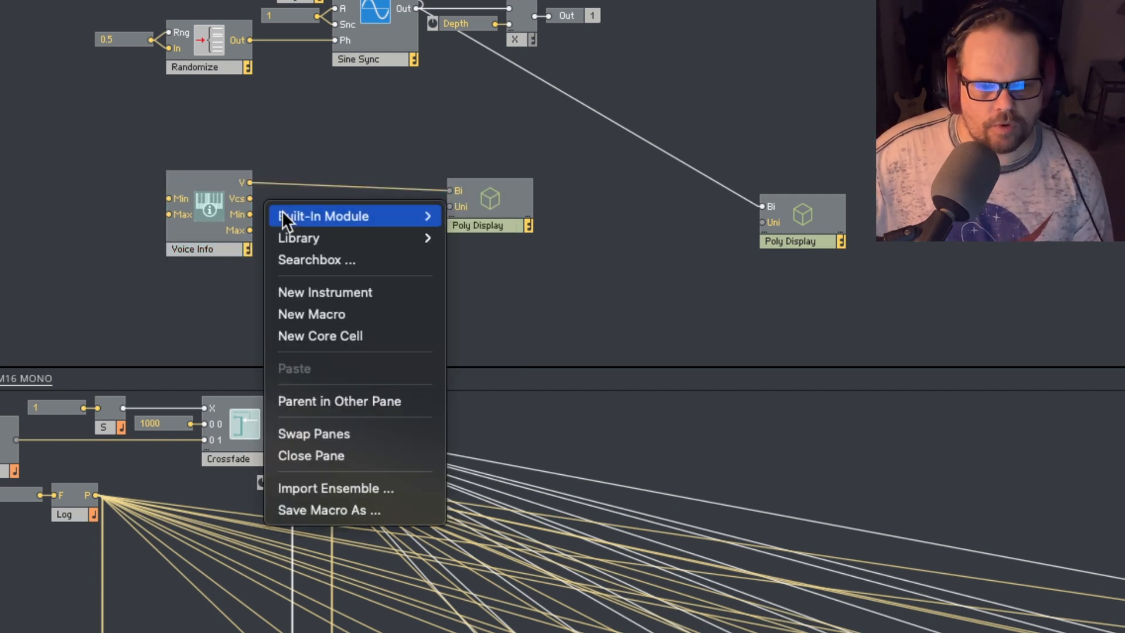
mouse_move(365, 217)
mouse_move(464, 322)
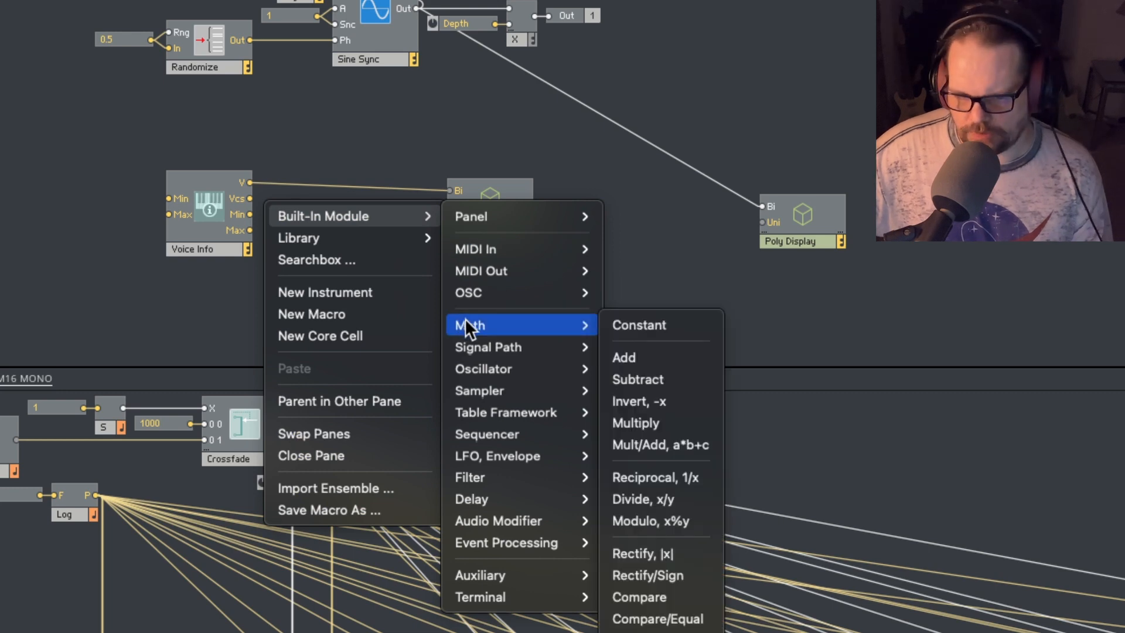
left_click(641, 416)
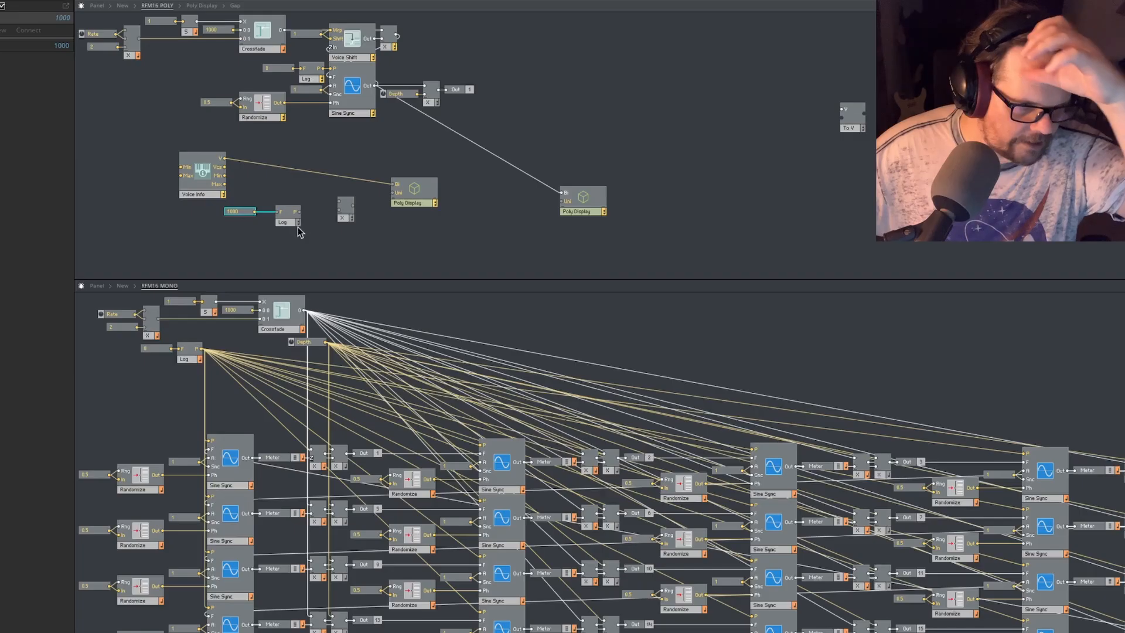
left_click_drag(286, 223, 270, 227)
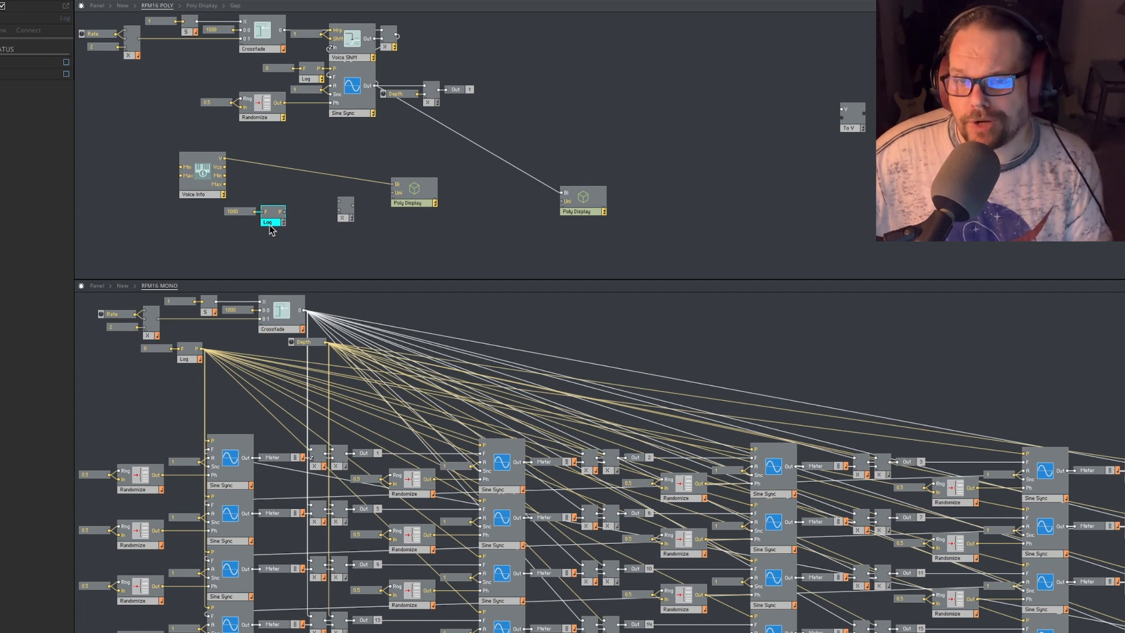
- Move the Log module and its constant above Voice Info, and connect Log's P and Voice Info's V outputs to the Multiply inputs
left_click(276, 241)
left_click_drag(276, 241, 268, 140)
left_click(269, 186)
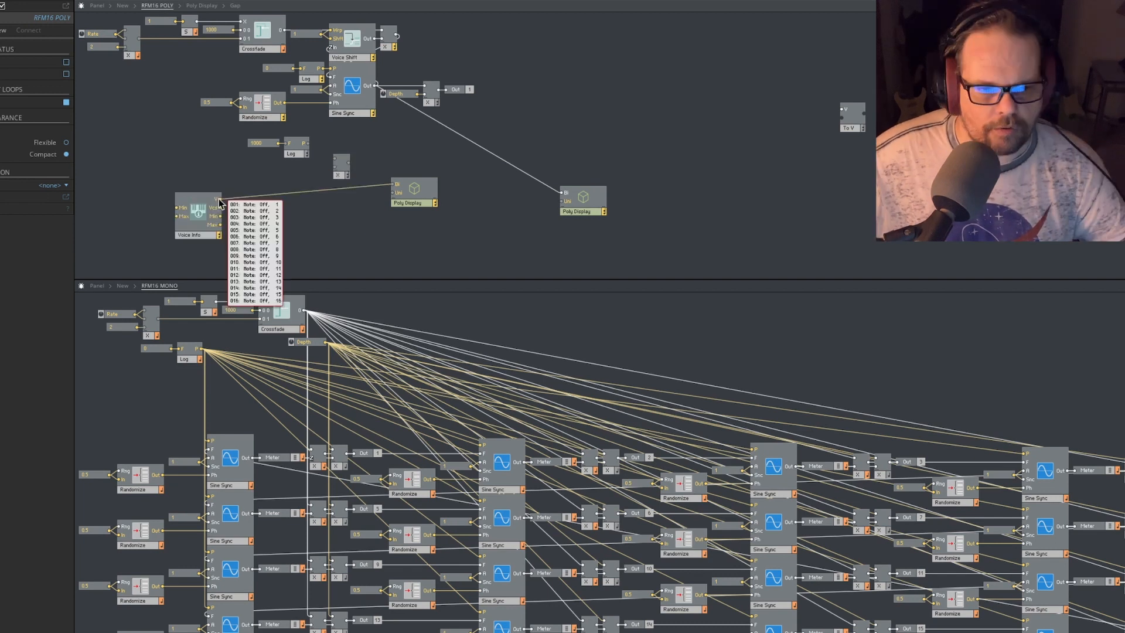
left_click_drag(220, 200, 335, 158)
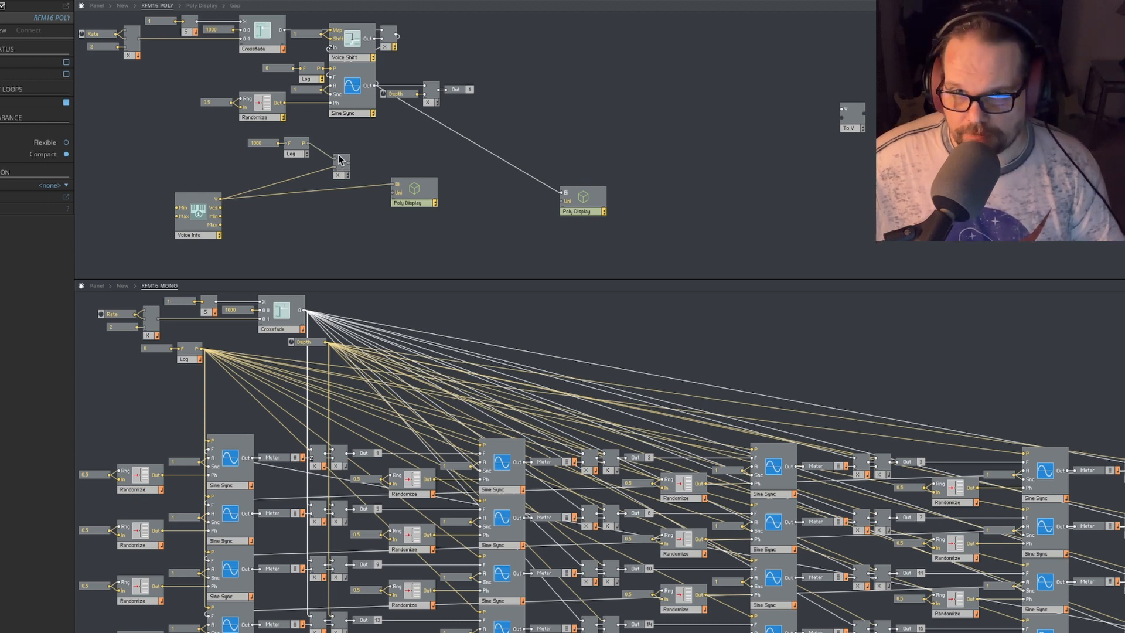
- Set the constant feeding Log to 400 and connect the Multiply output to the Bi input of the nearby Poly Display
double_click(255, 144)
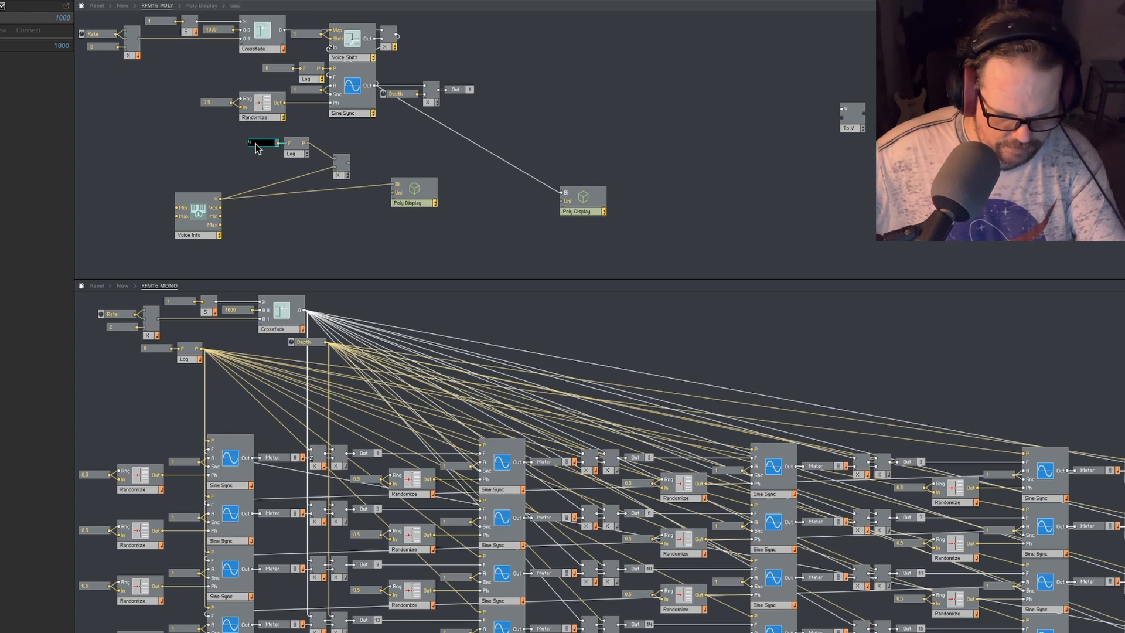
type("400")
key("Return")
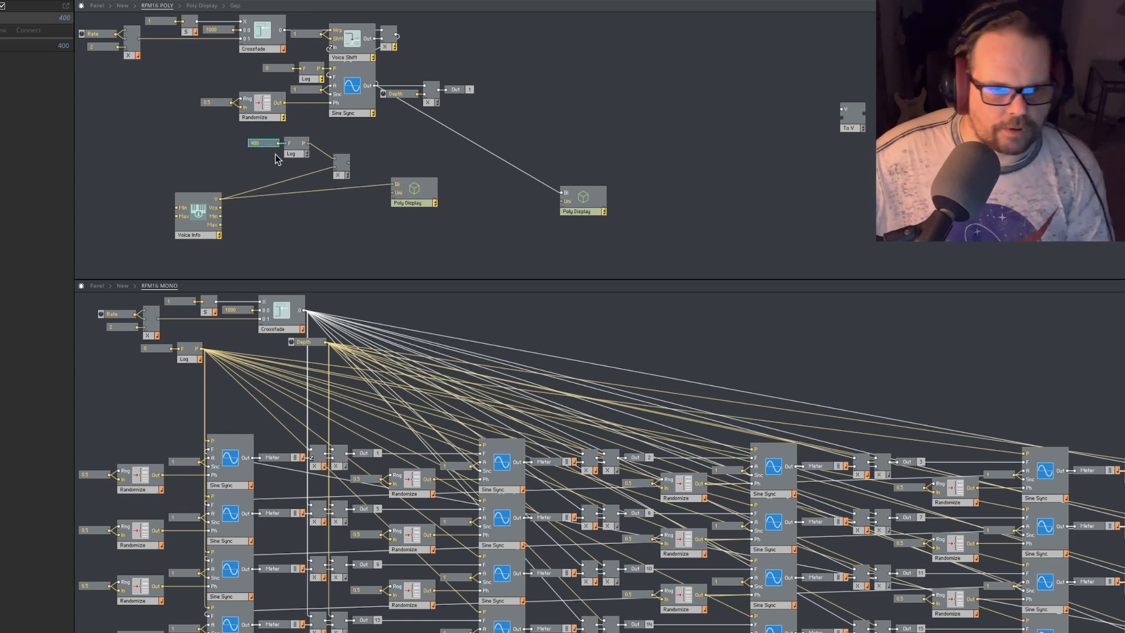
left_click(272, 166)
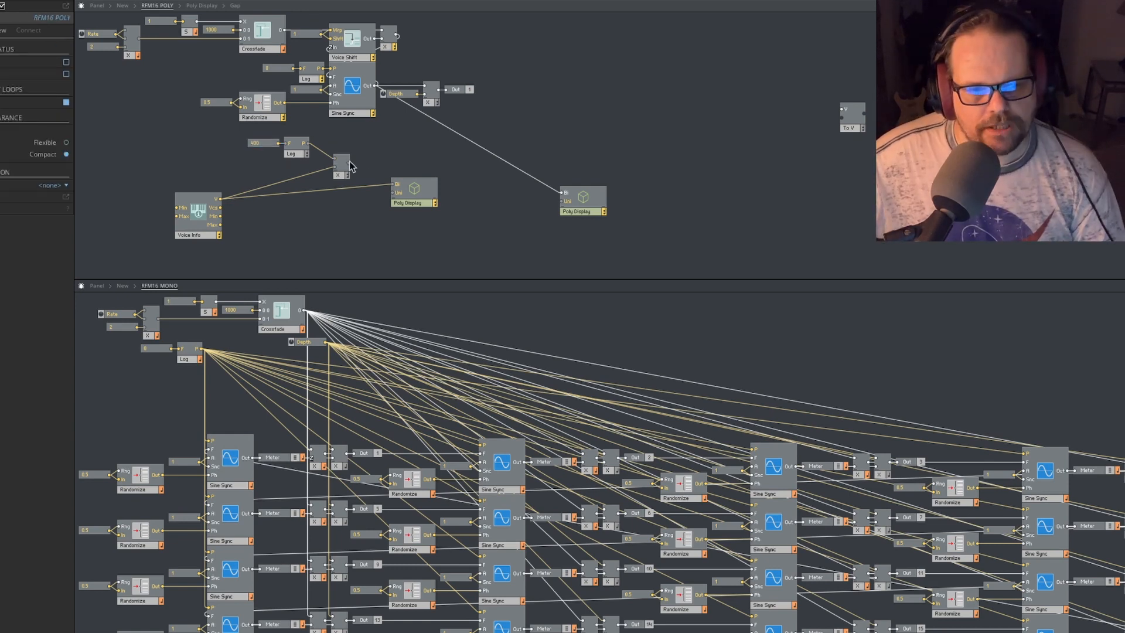
left_click_drag(349, 163, 423, 202)
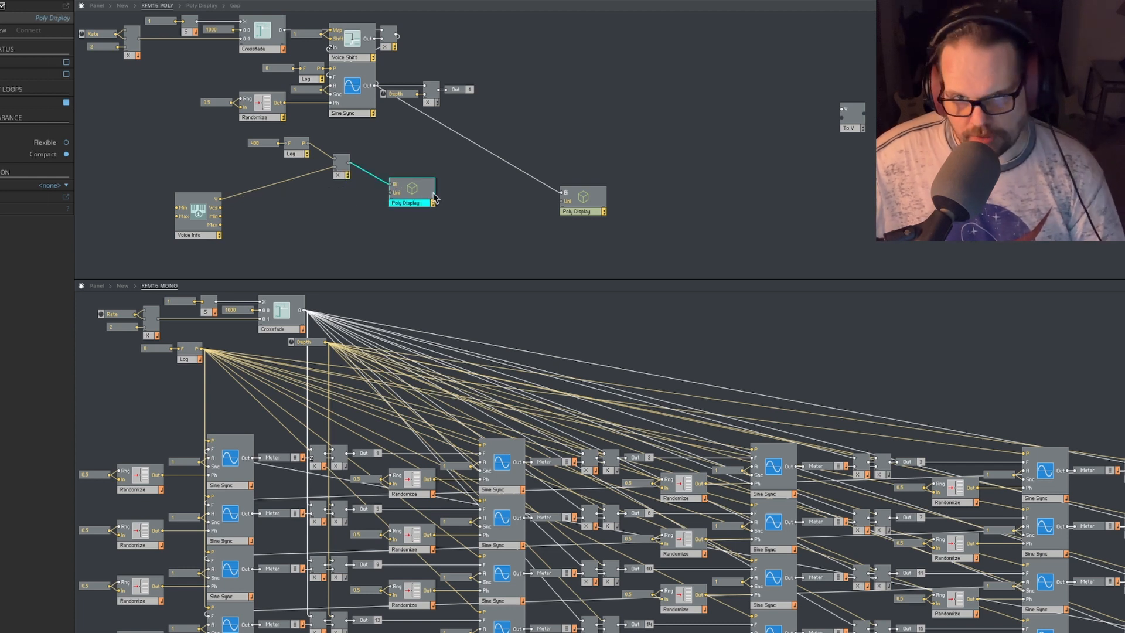
- Delete the Log module and connect the 400 constant directly to the upper Multiply input, placing it just beside the module
mouse_move(360, 172)
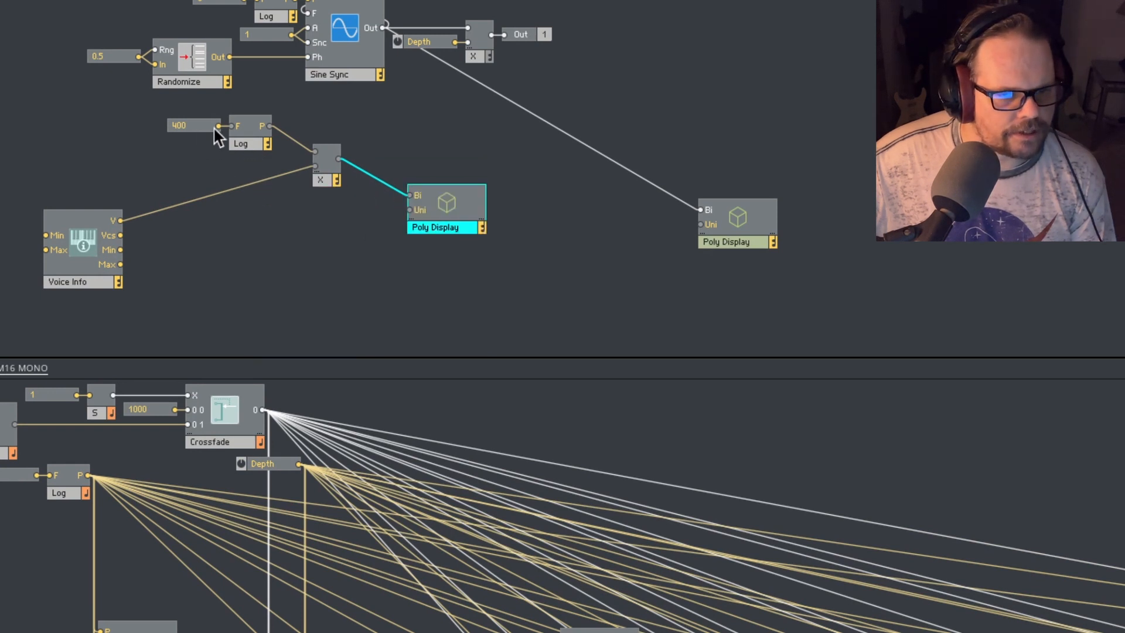
left_click(250, 142)
mouse_move(294, 143)
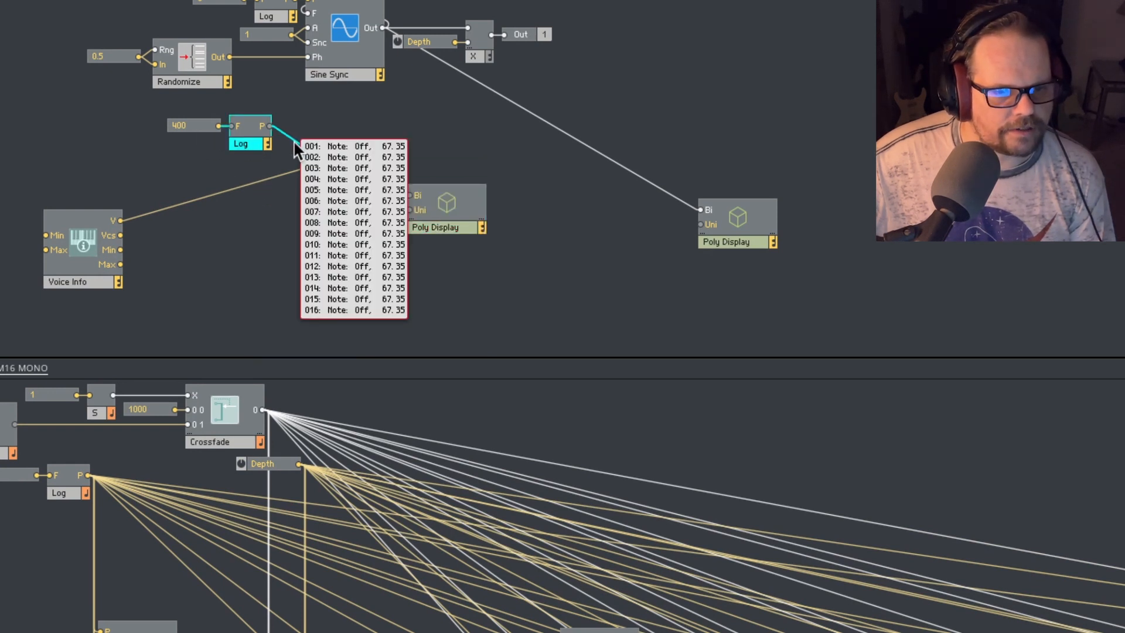
right_click(250, 141)
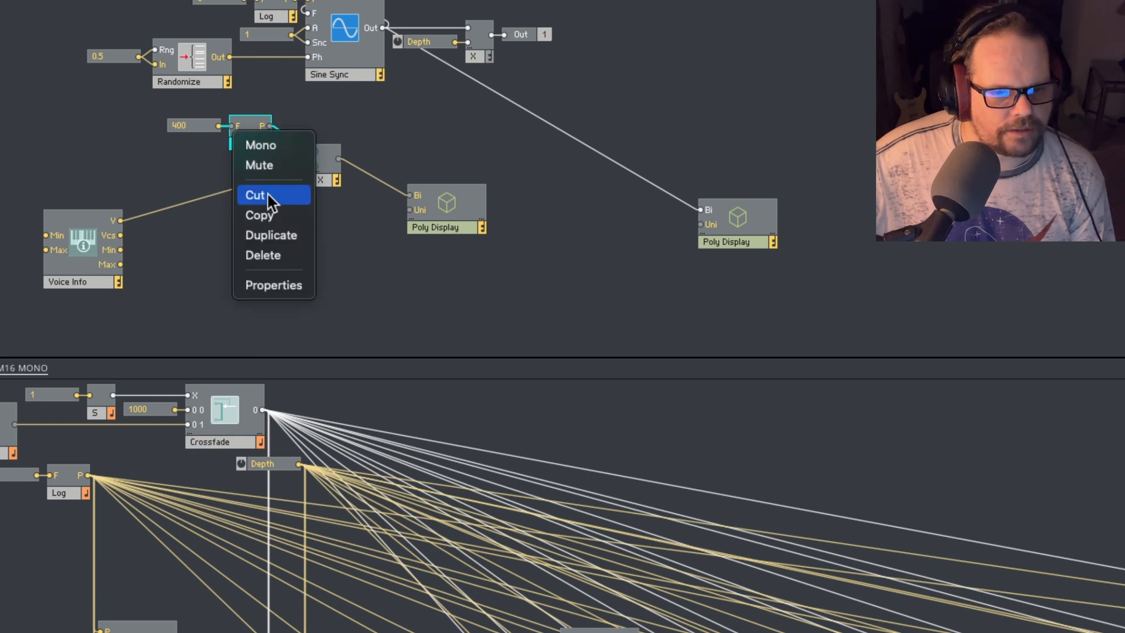
left_click(265, 254)
left_click_drag(208, 124, 313, 151)
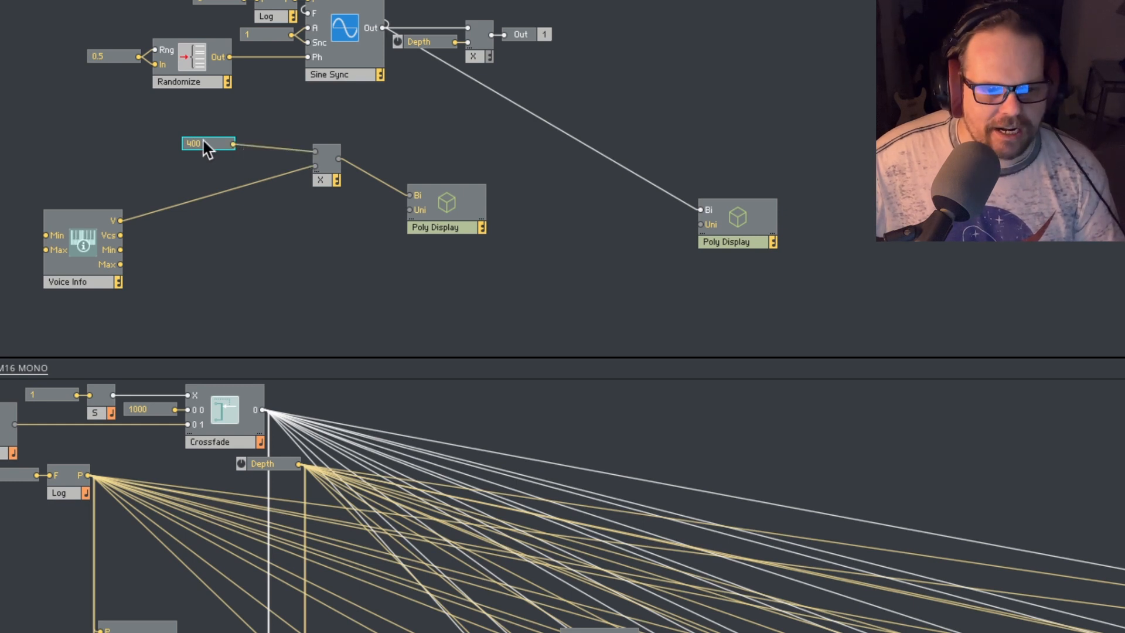
left_click_drag(204, 142, 244, 154)
left_click(299, 211)
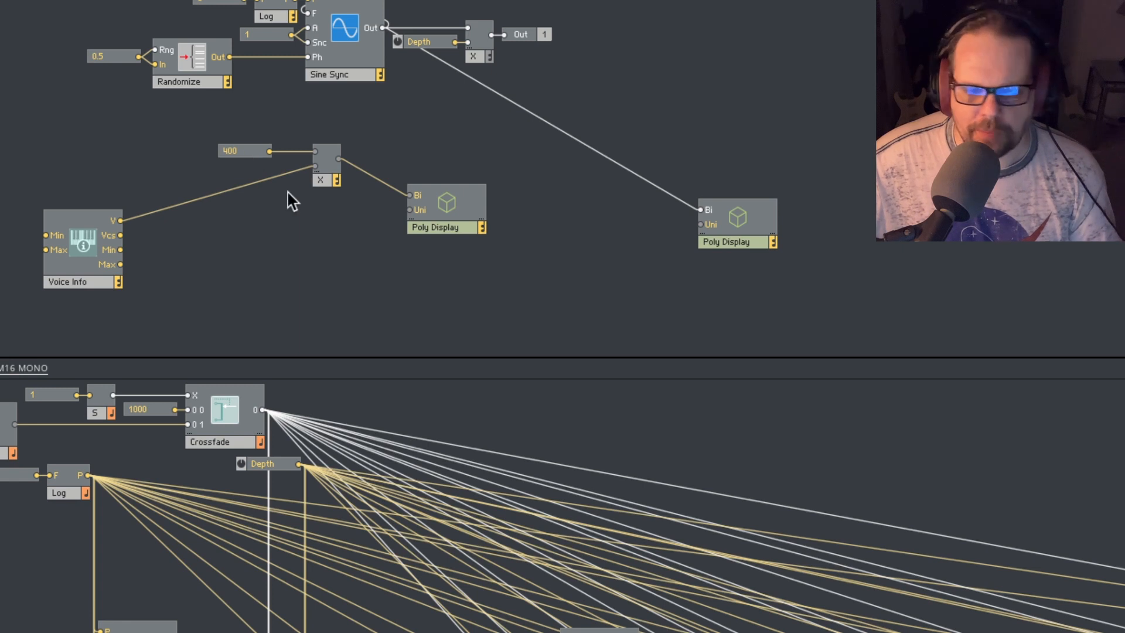
- Inspect the per-voice values on the wires leaving Voice Info's V output and the Multiply module
mouse_move(187, 204)
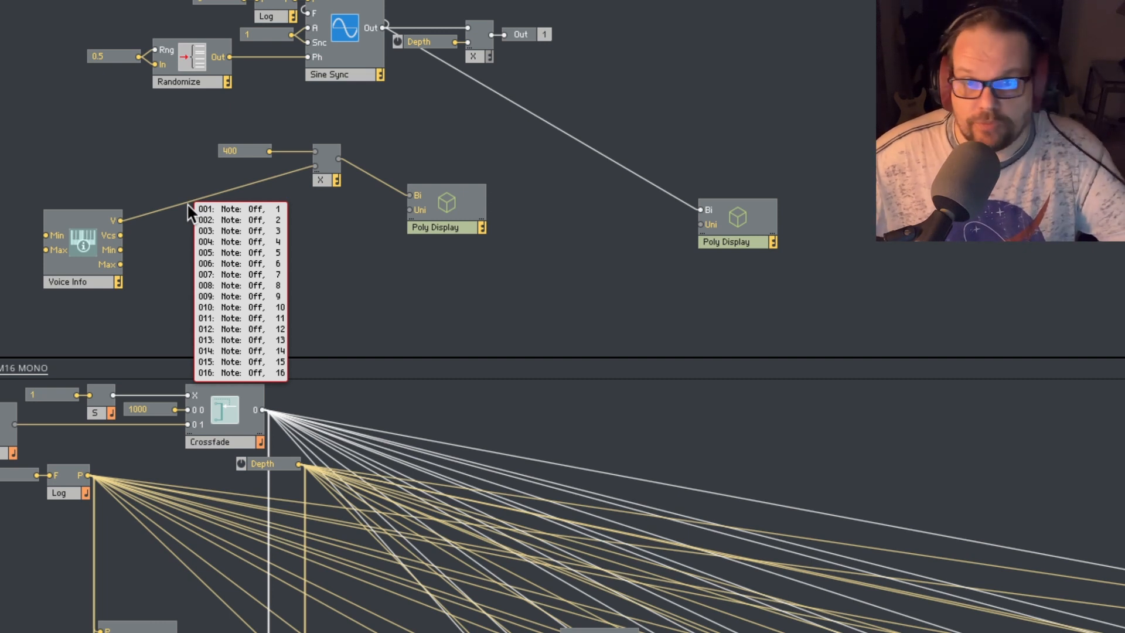
mouse_move(298, 166)
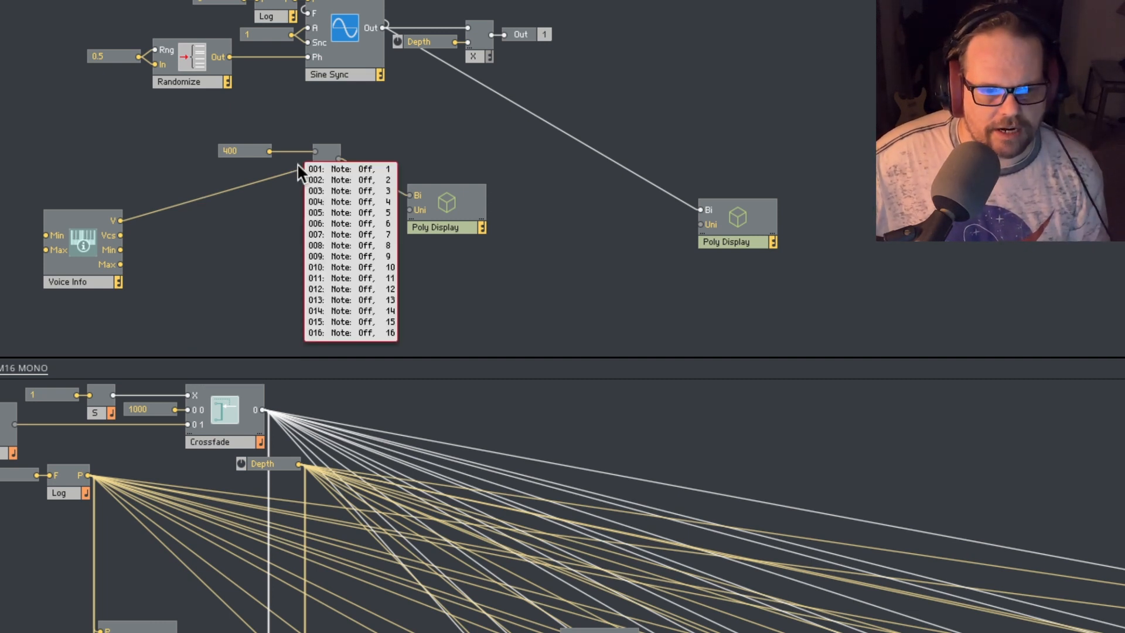
mouse_move(361, 167)
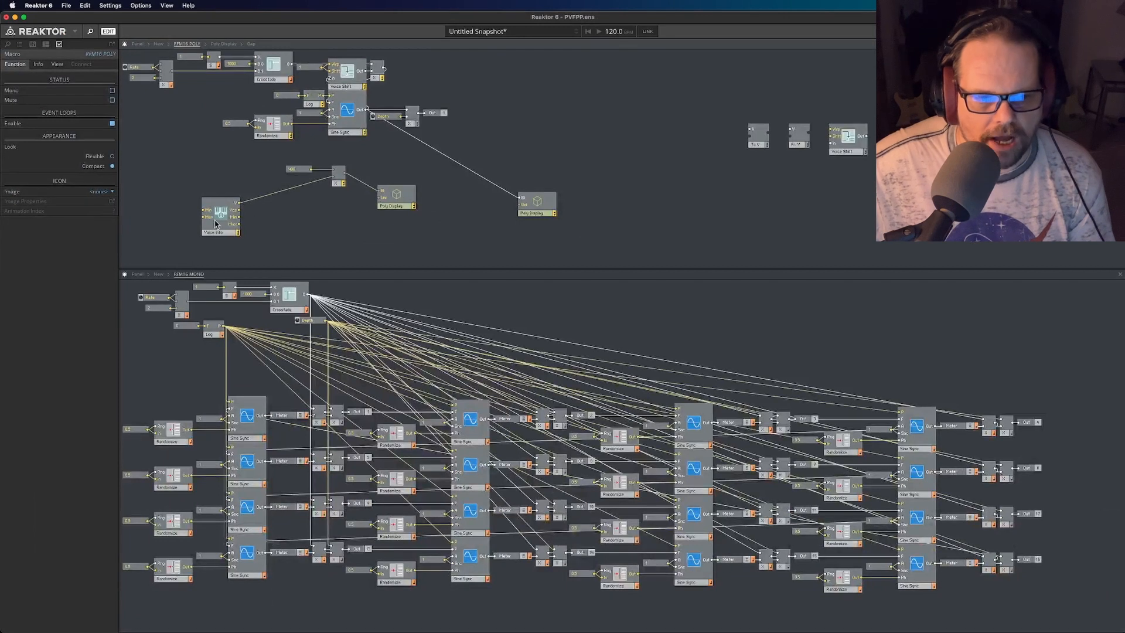
- Spread out Voice Info, the 400 constant and the Poly Display around the Multiply module
left_click_drag(211, 234, 246, 226)
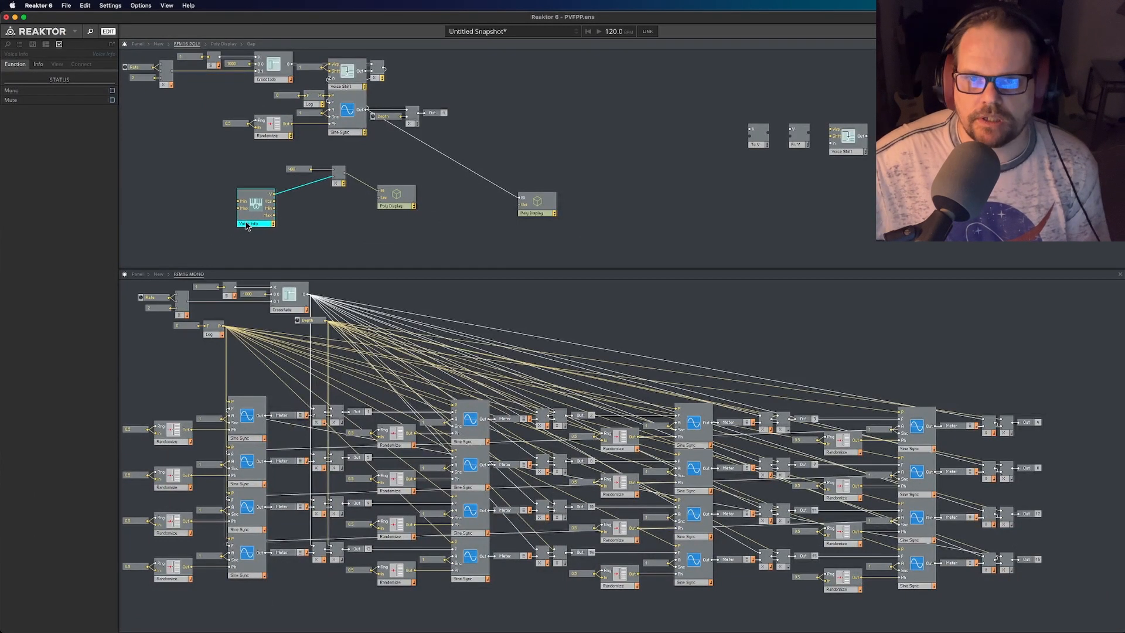
left_click(290, 232)
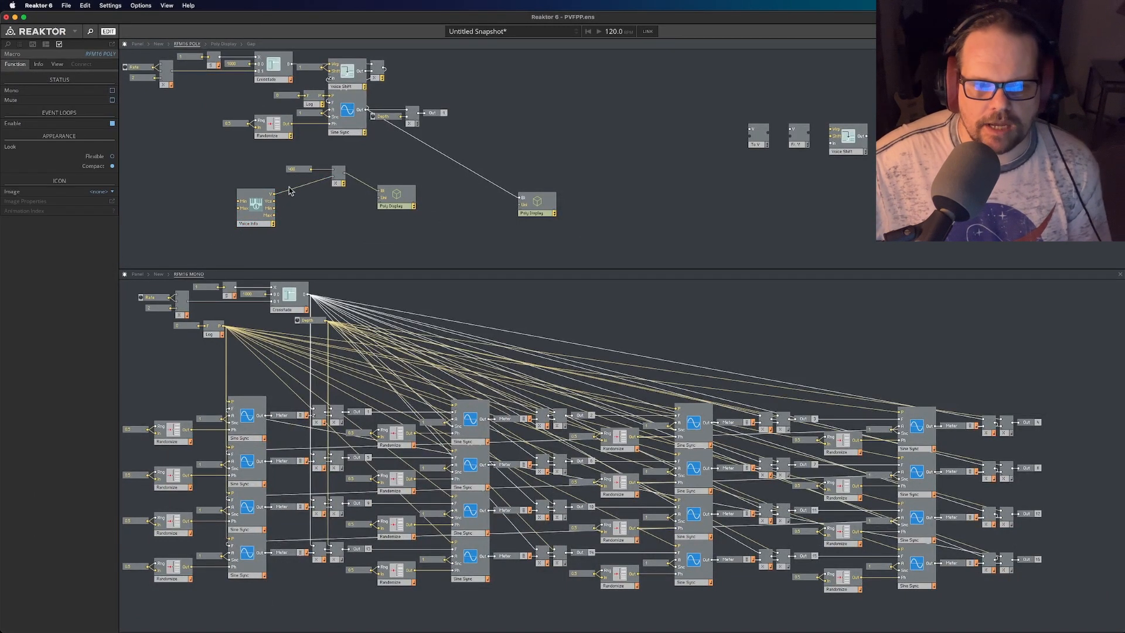
left_click_drag(390, 206, 429, 207)
left_click(402, 221)
left_click_drag(283, 172, 301, 164)
left_click(344, 184)
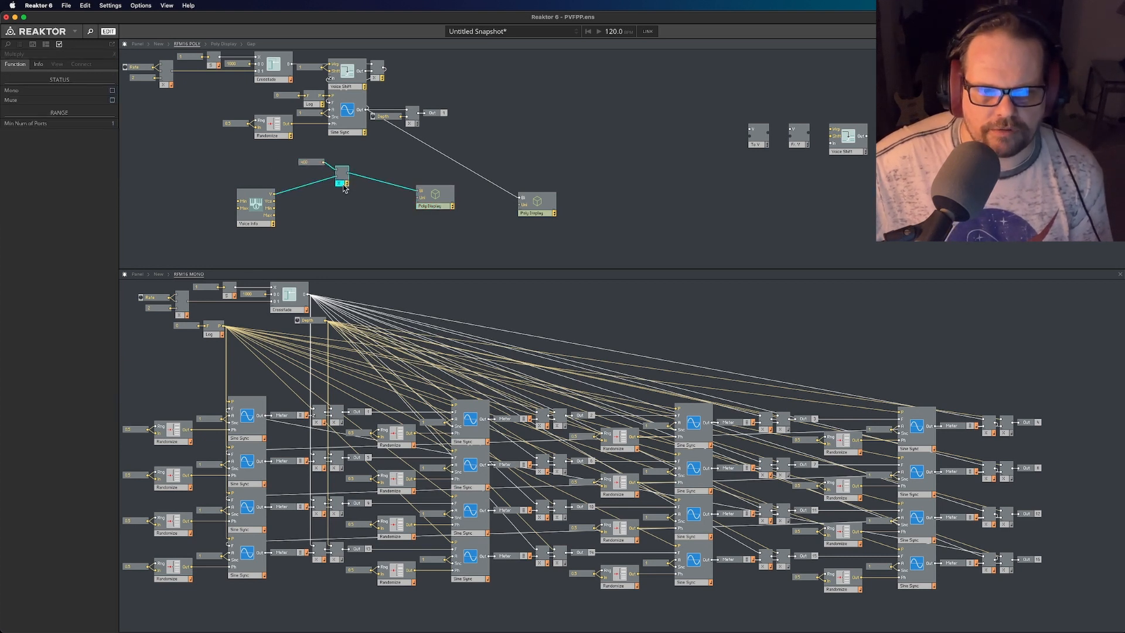
- Duplicate the Multiply module with its input wires and position the two modules one above the other
right_click(337, 180)
left_click(356, 229)
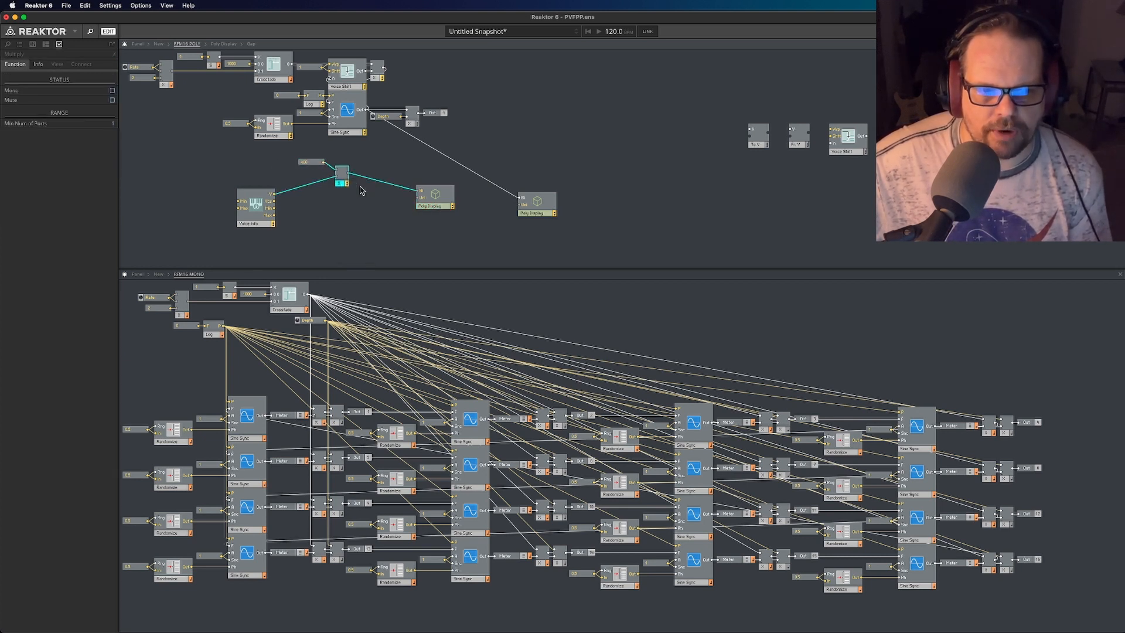
left_click_drag(347, 186, 365, 172)
left_click(356, 226)
left_click_drag(361, 210, 360, 175)
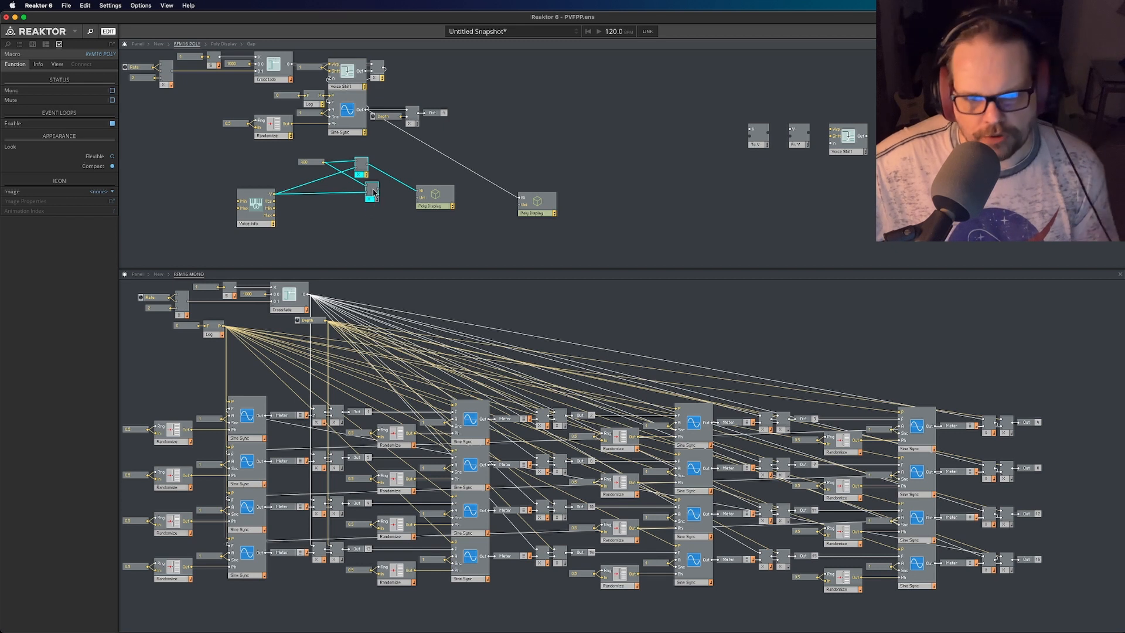
- Delete both Multiply modules together with the 400 constant in RFM16 POLY
left_click_drag(386, 221, 298, 158)
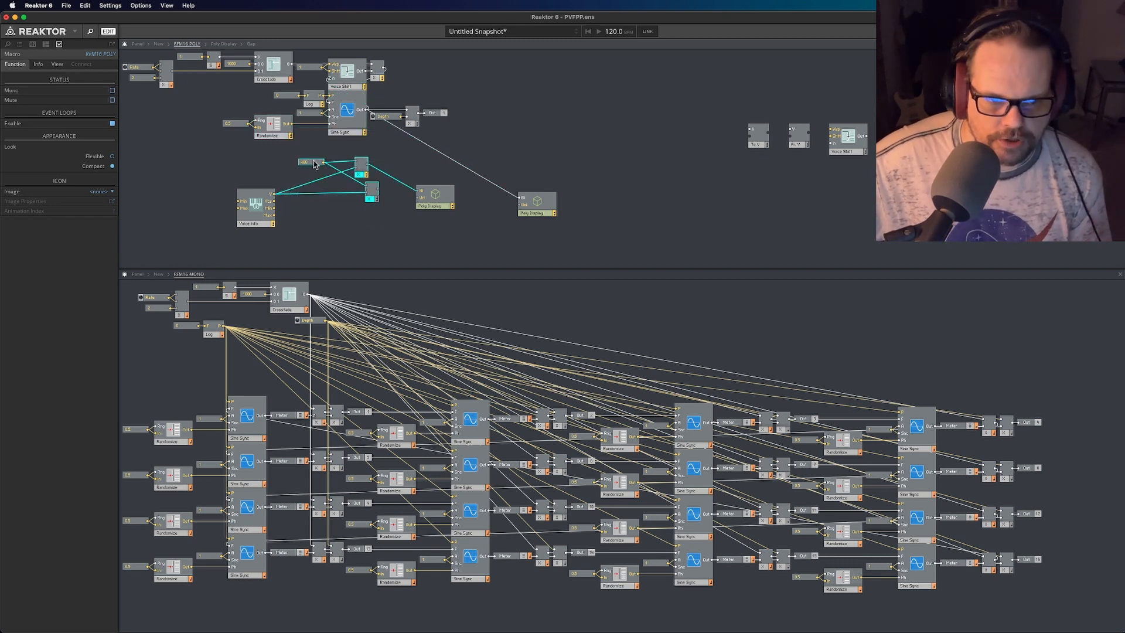
right_click(315, 165)
left_click(332, 238)
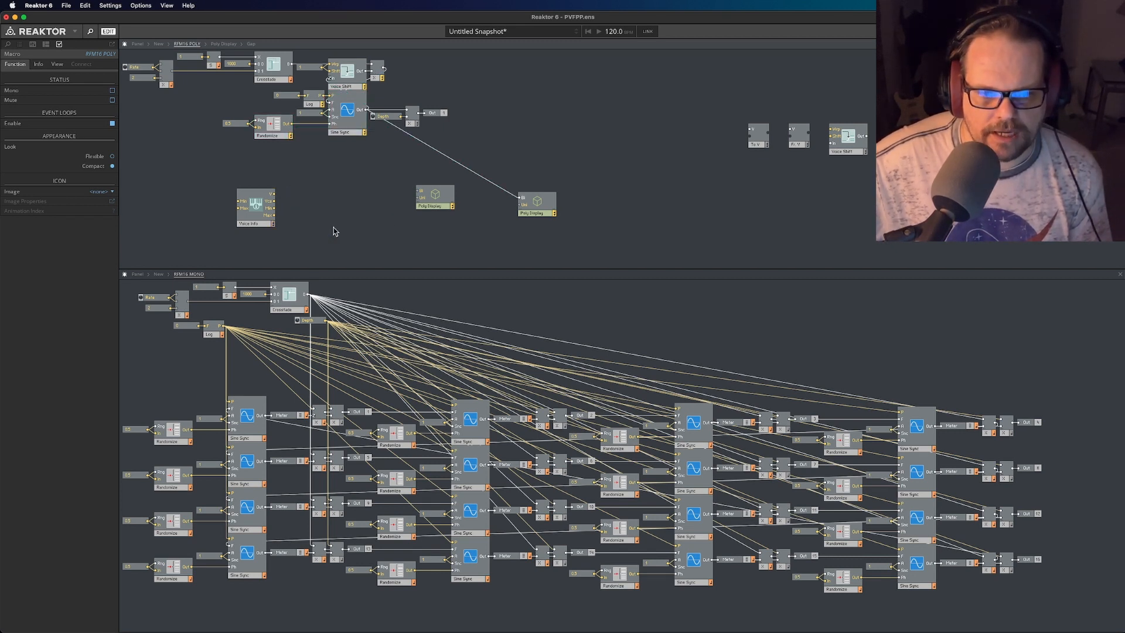
- Move Voice Info beside the To V module and place the Poly Display fed by Sine Sync directly below Sine Sync
left_click_drag(1049, 601, 73, 352)
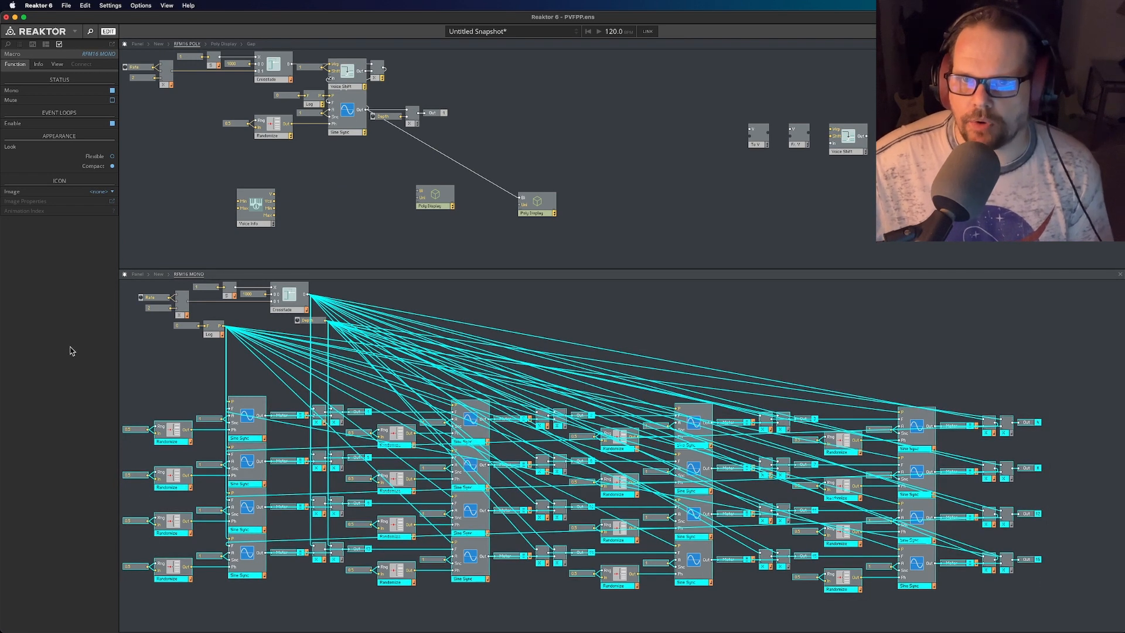
left_click(293, 248)
left_click_drag(257, 218, 716, 153)
left_click(749, 201)
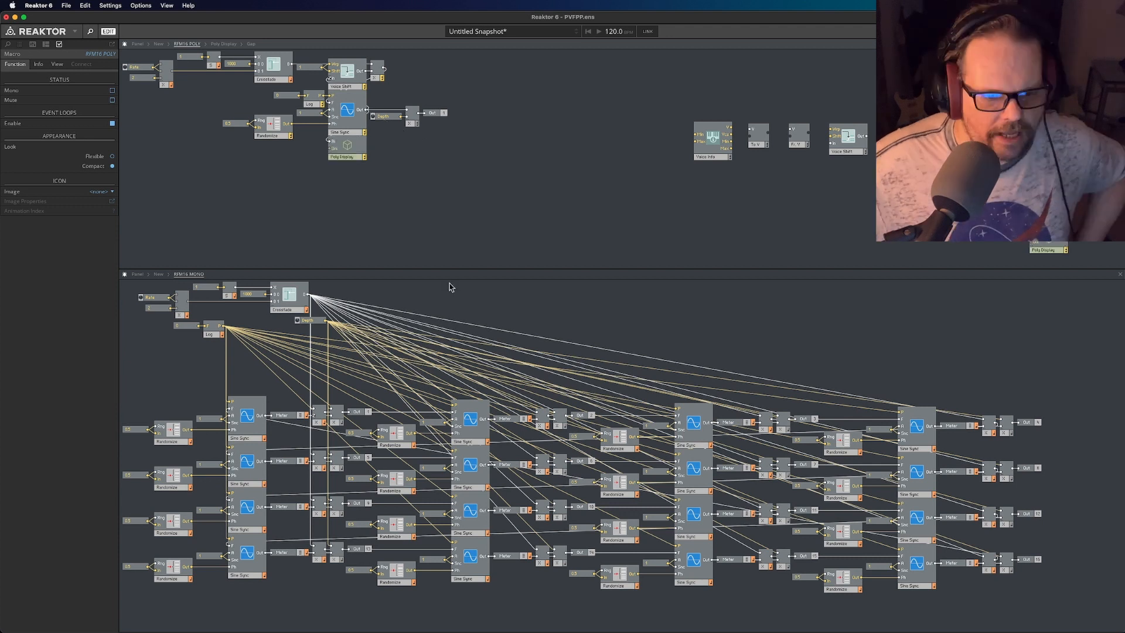
- Compare the first Sine Sync and its constant input in RFM16 MONO with the single Sine Sync and its inputs in RFM16 POLY
left_click(172, 375)
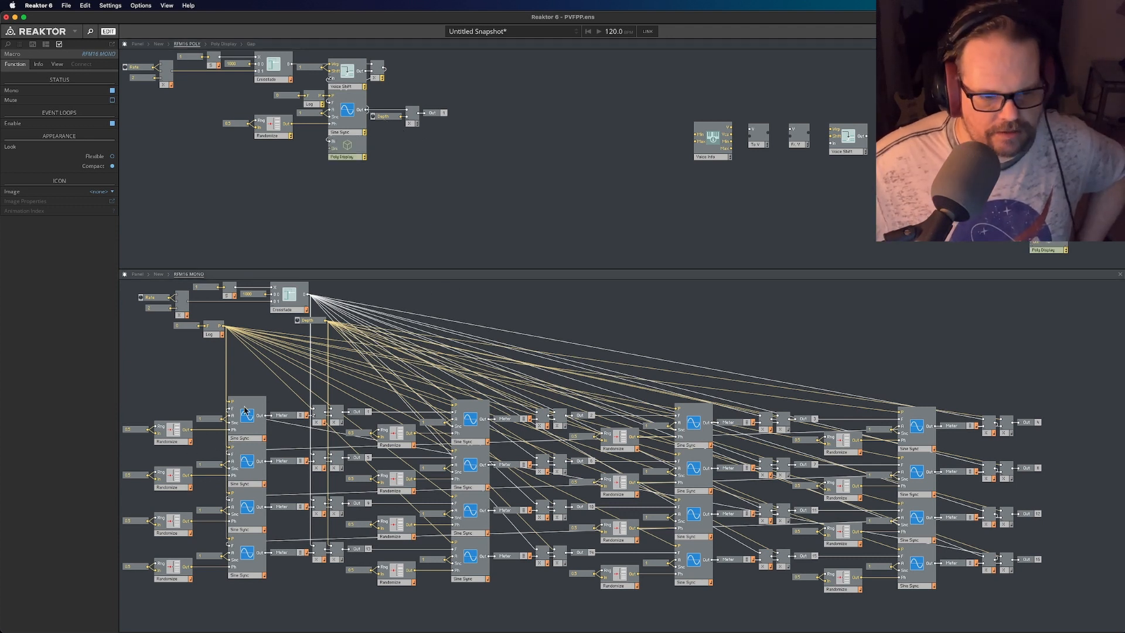
left_click(249, 437)
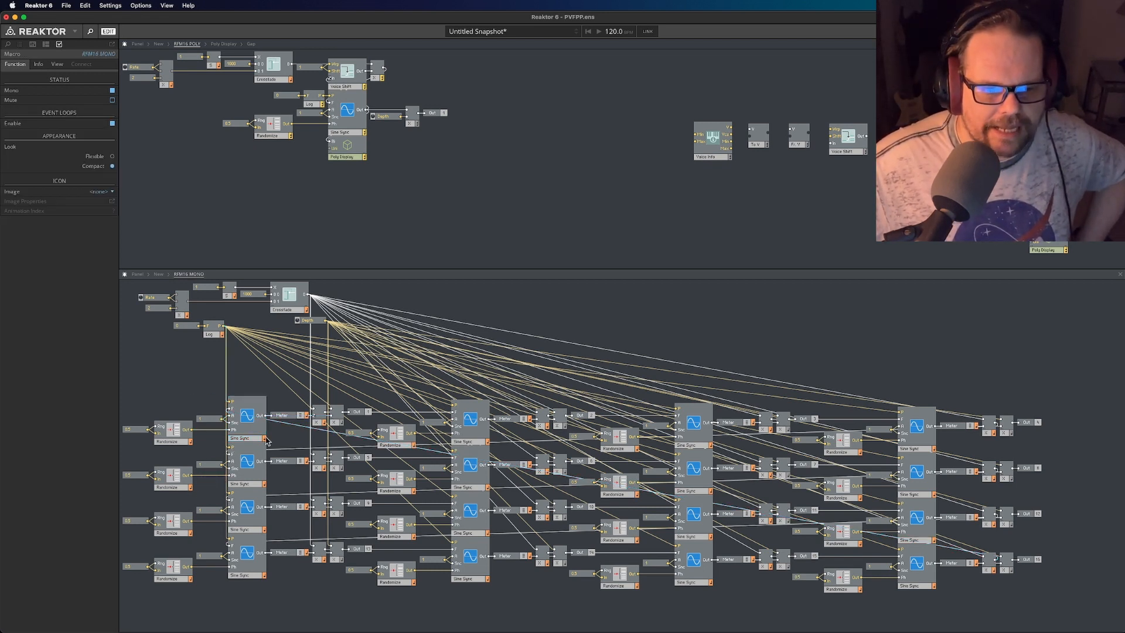
left_click(200, 419)
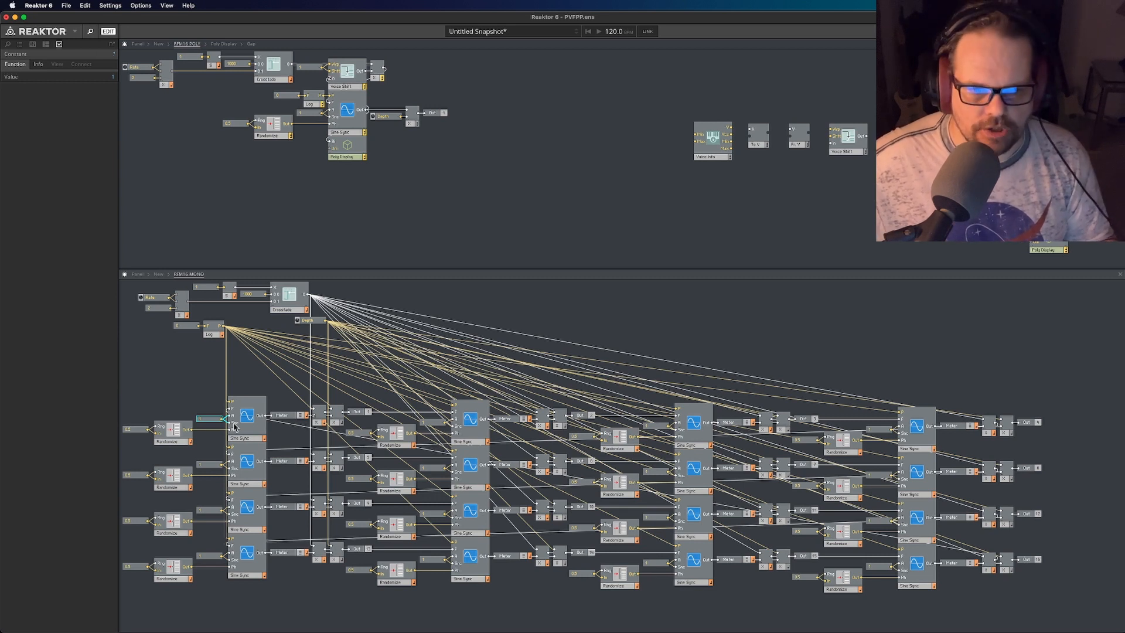
left_click(348, 129)
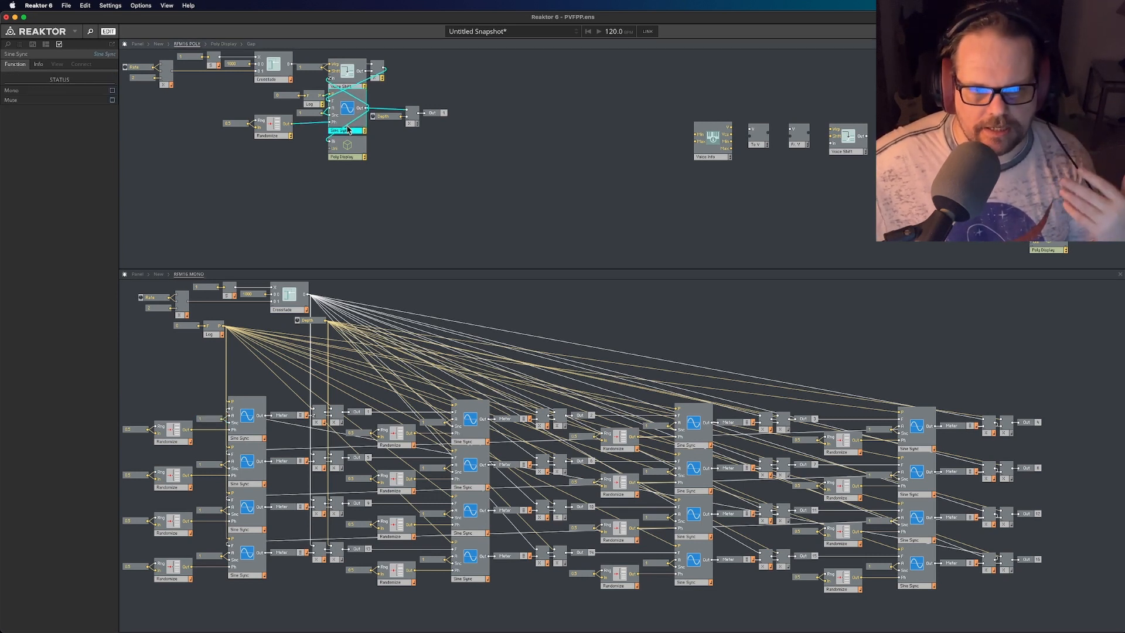
left_click_drag(355, 131, 355, 133)
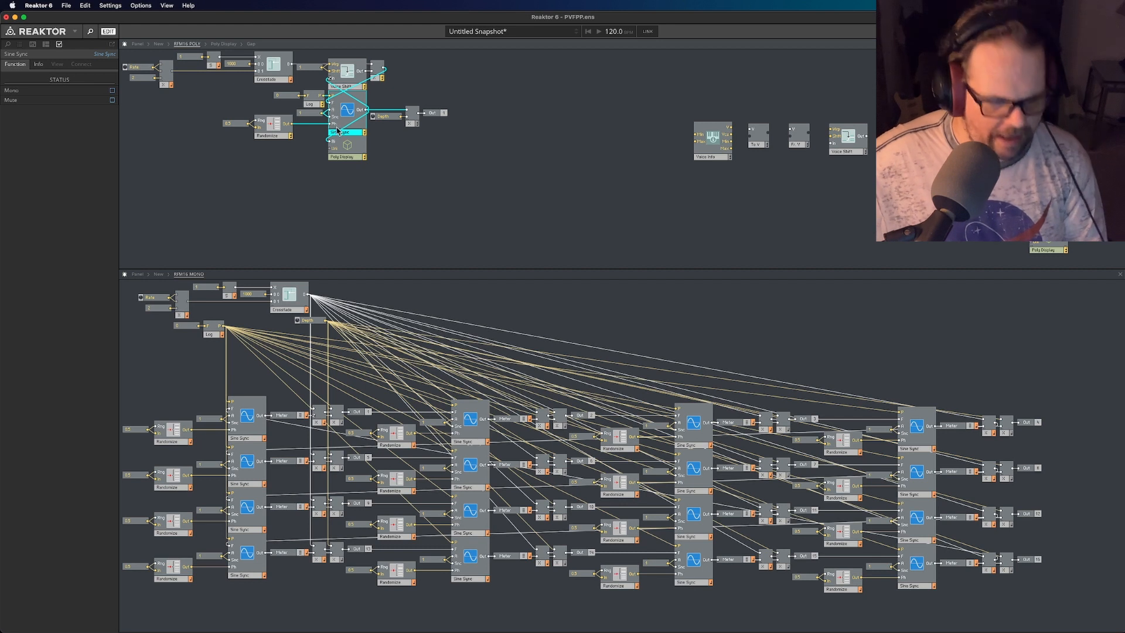
left_click(311, 162)
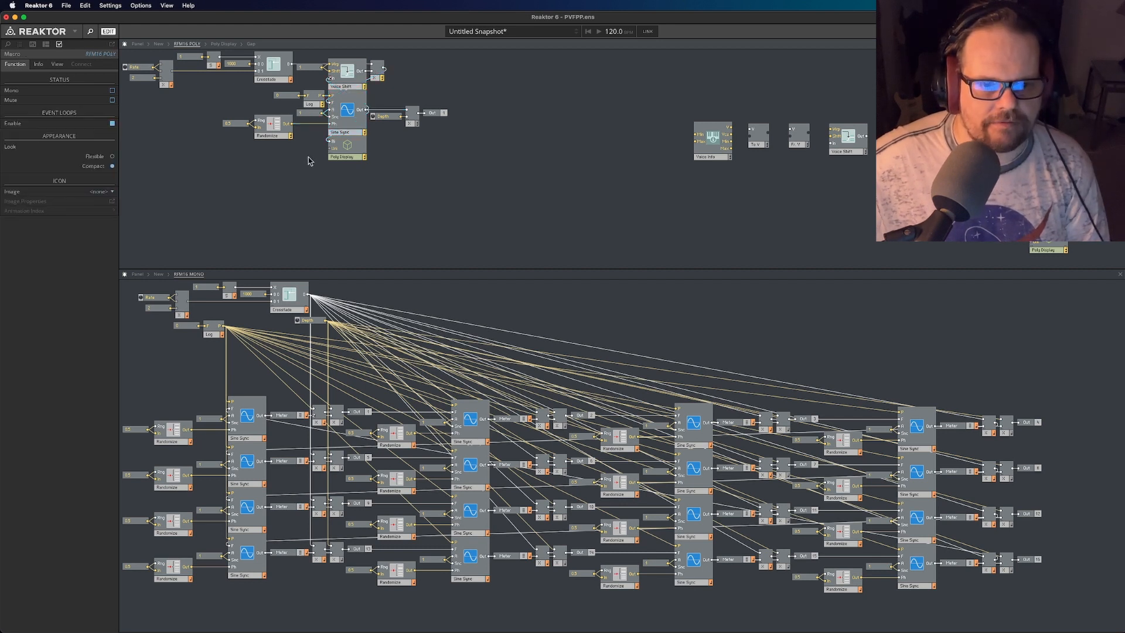
left_click(313, 114)
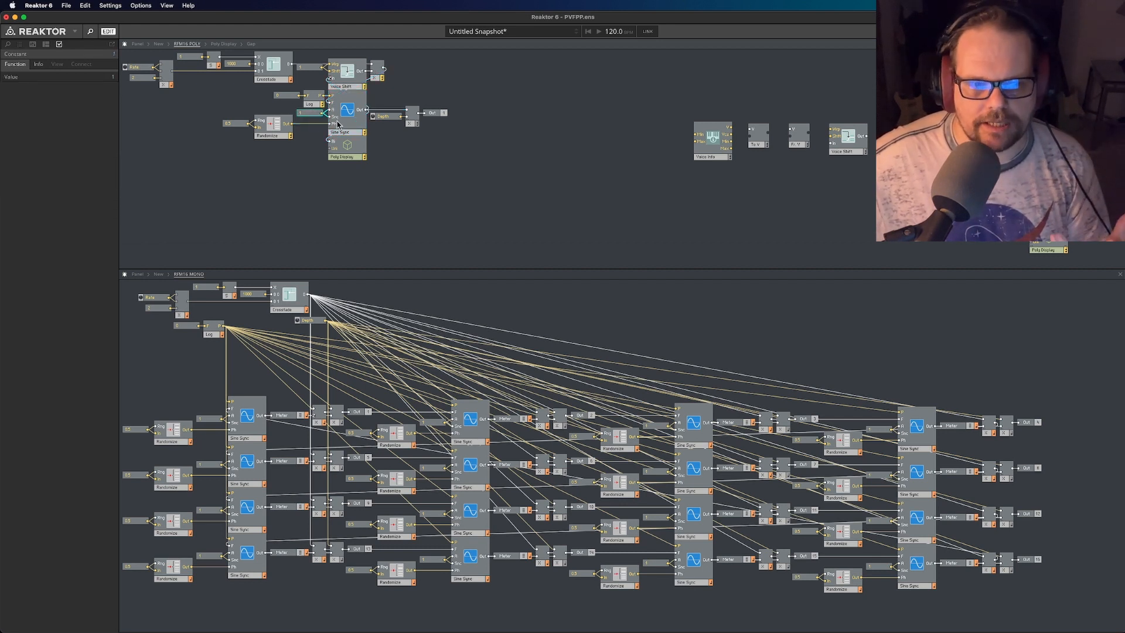
left_click(318, 130)
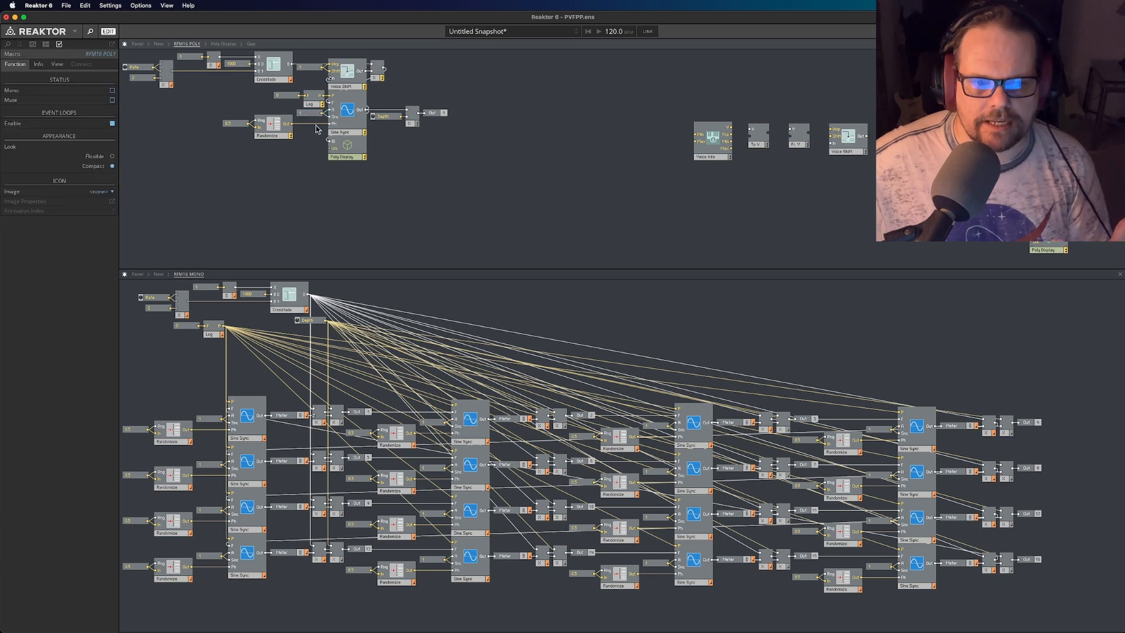
mouse_move(319, 125)
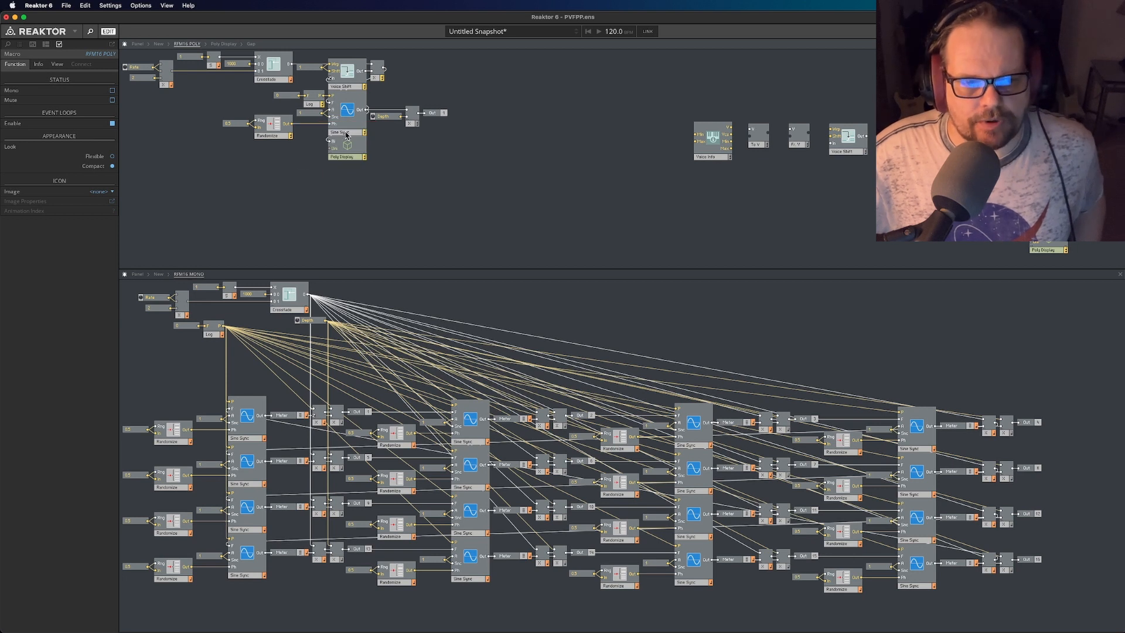
left_click(348, 132)
left_click(392, 171)
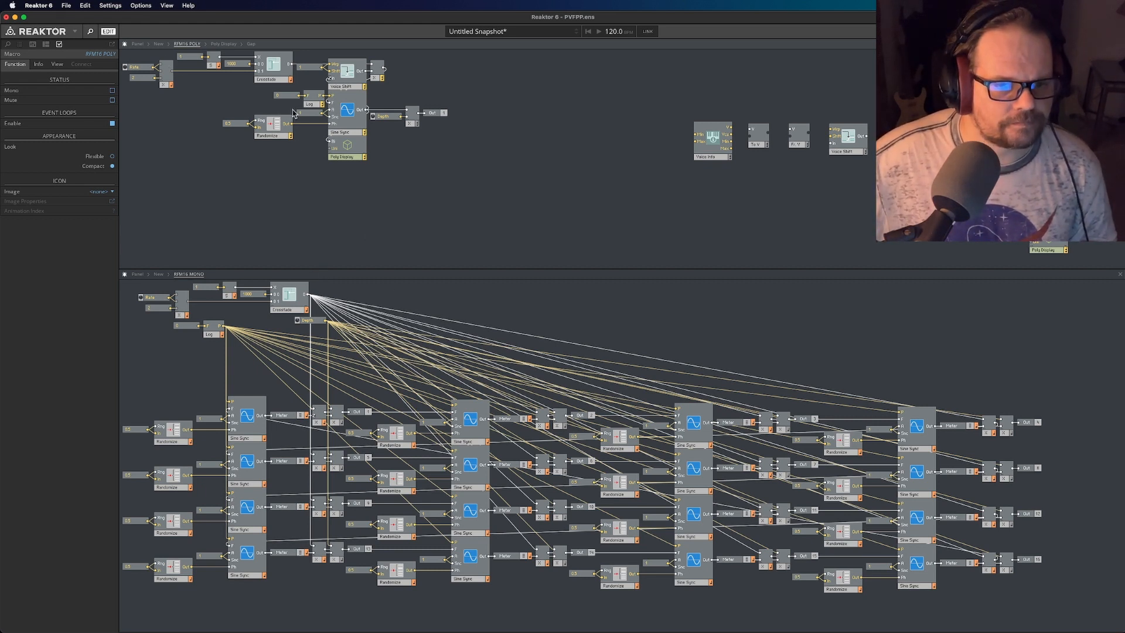
- Delete the wire from Randomize's output to Sine Sync's Ph input in RFM16 POLY
right_click(313, 124)
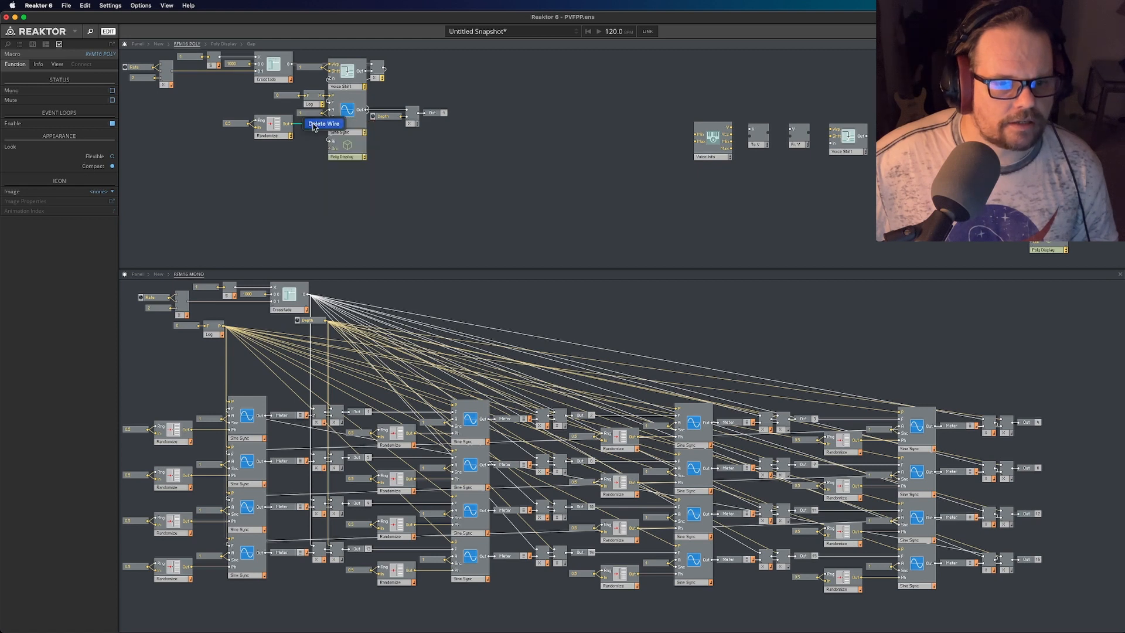
left_click(324, 124)
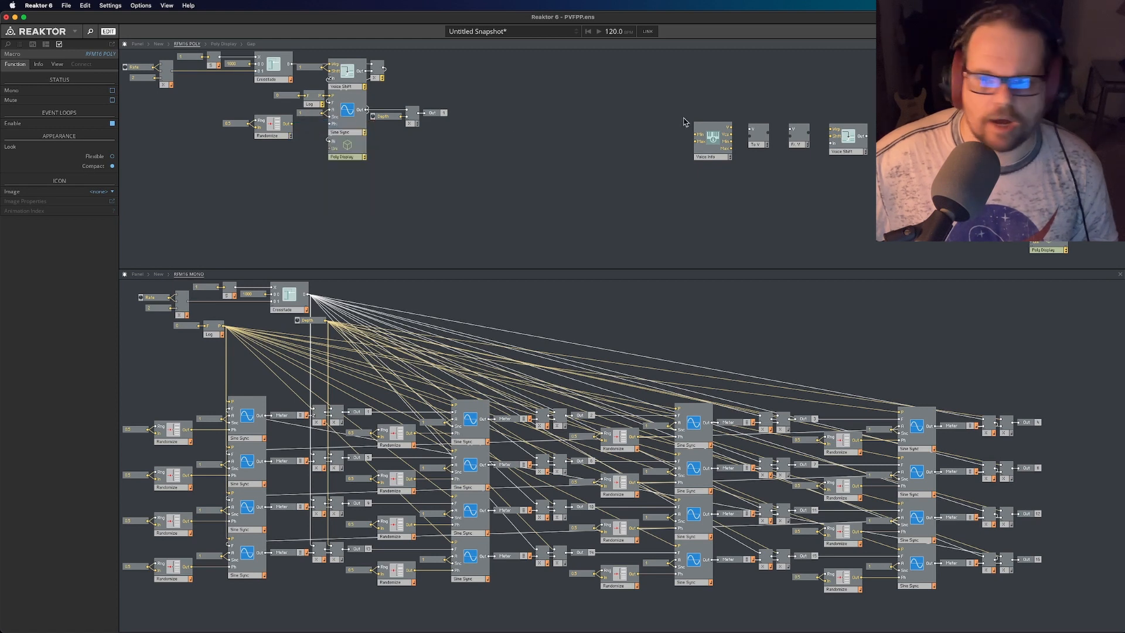
- Reconnect Randomize's output to Sine Sync's Ph input in RFM16 POLY and compare both modulators' bar displays on the instrument panel
left_click(137, 44)
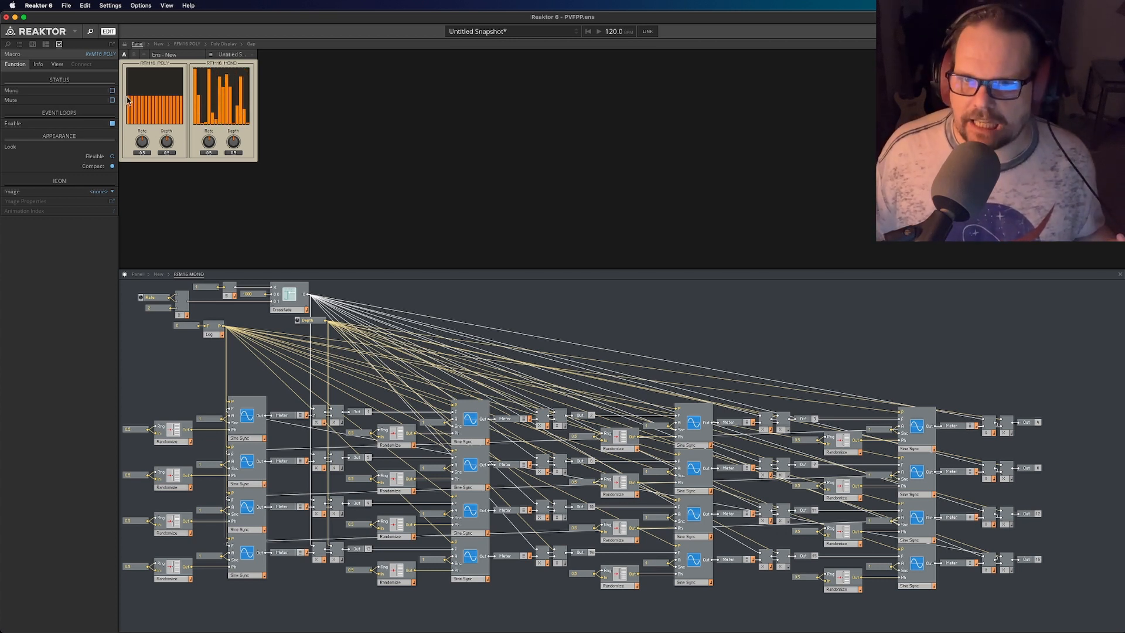
left_click(187, 45)
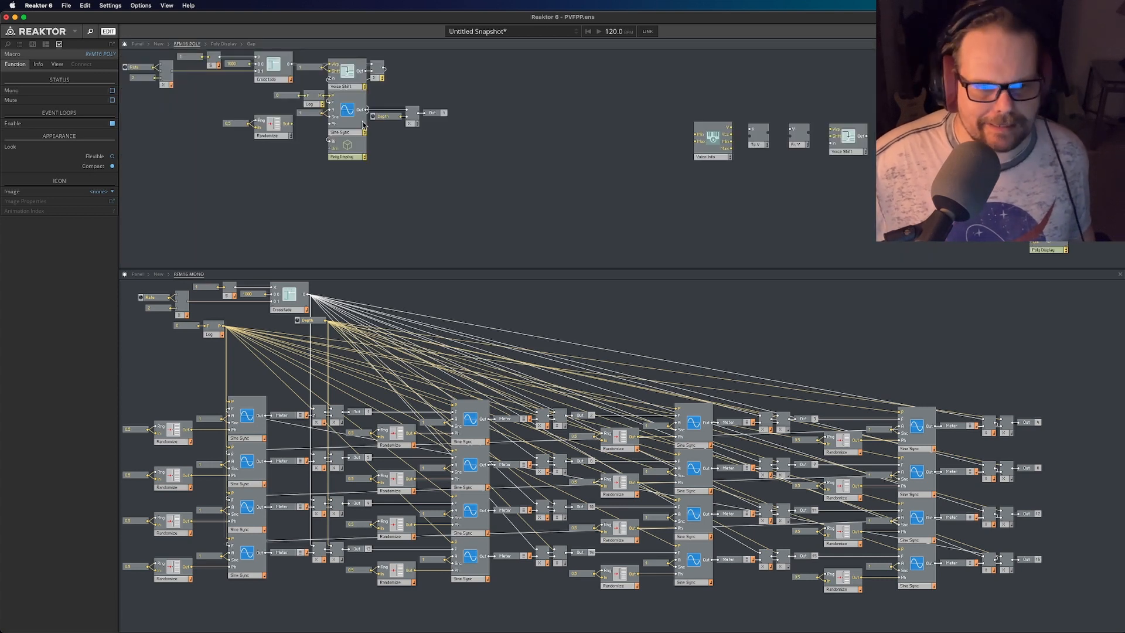
left_click_drag(291, 124, 330, 125)
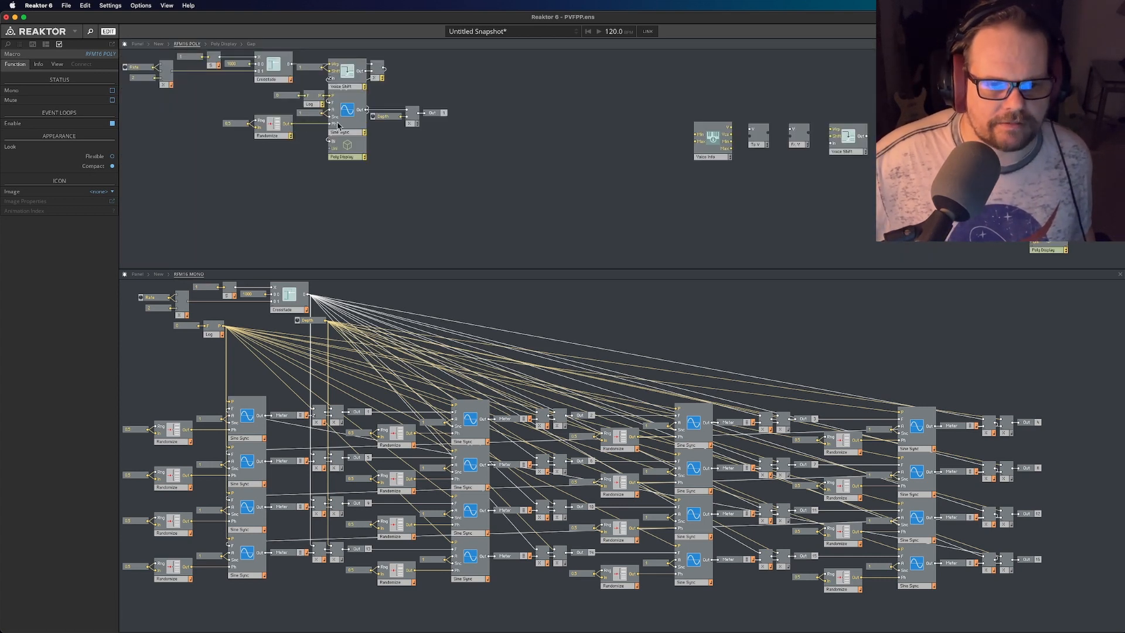
left_click(138, 45)
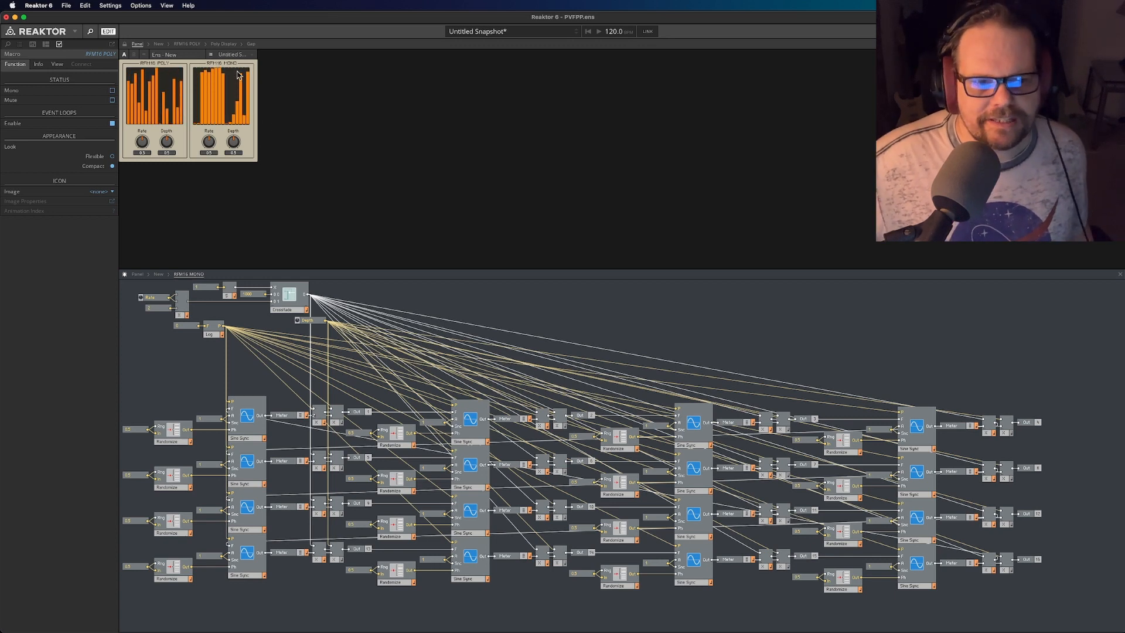
left_click(187, 44)
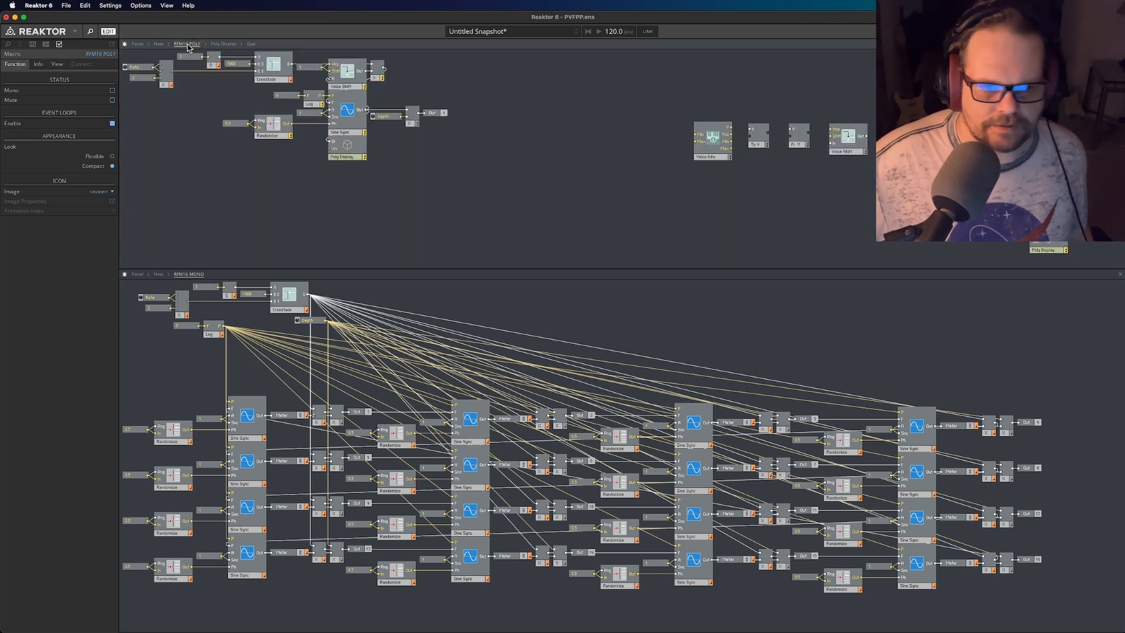
- Trace the wiring from the first Sine Sync through the second and third along the upper row of RFM16 MONO
left_click(249, 440)
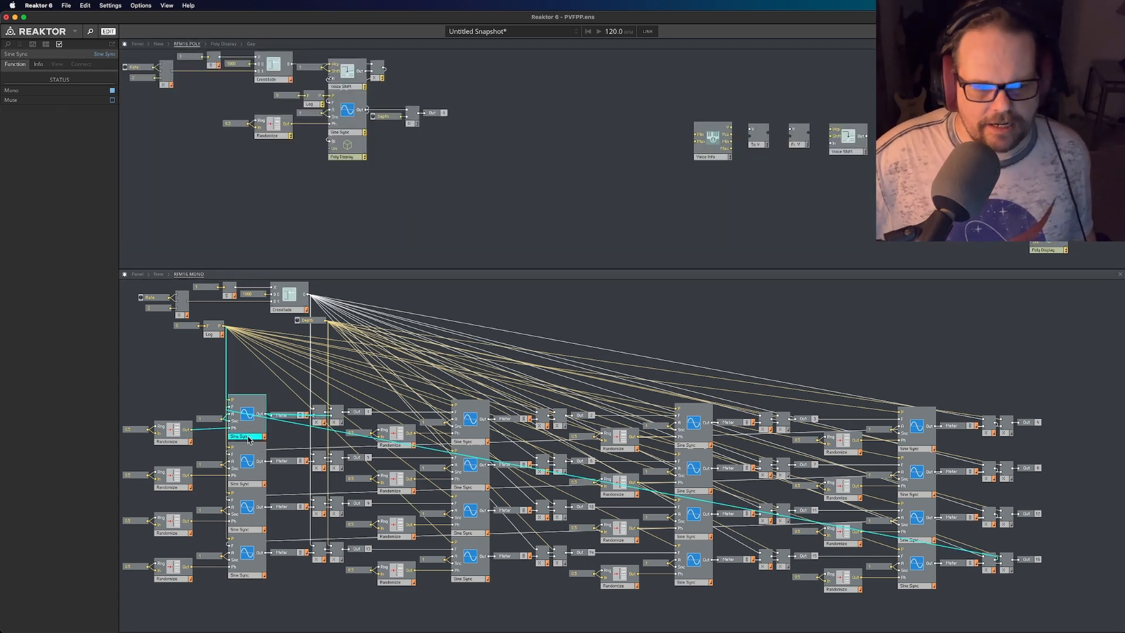
left_click(177, 392)
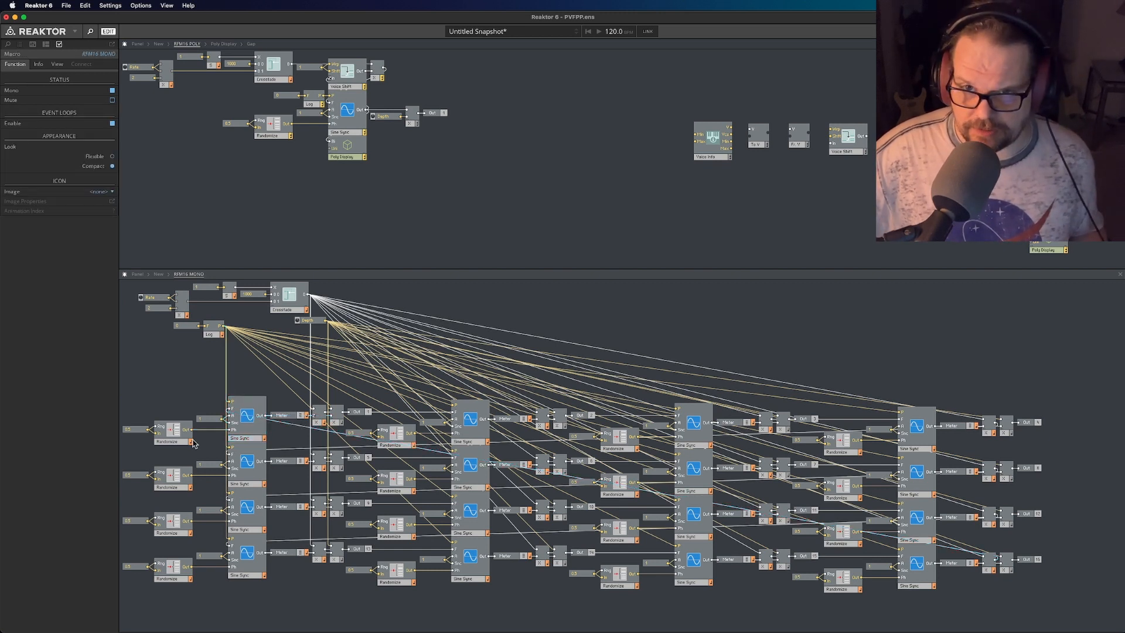
left_click(241, 436)
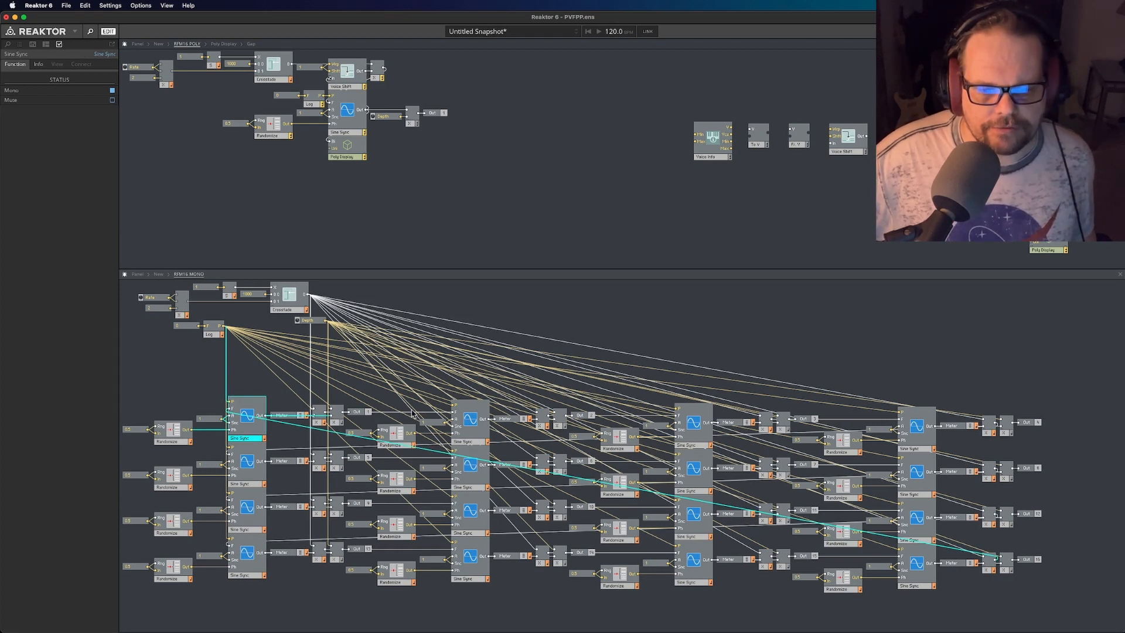
left_click(381, 412)
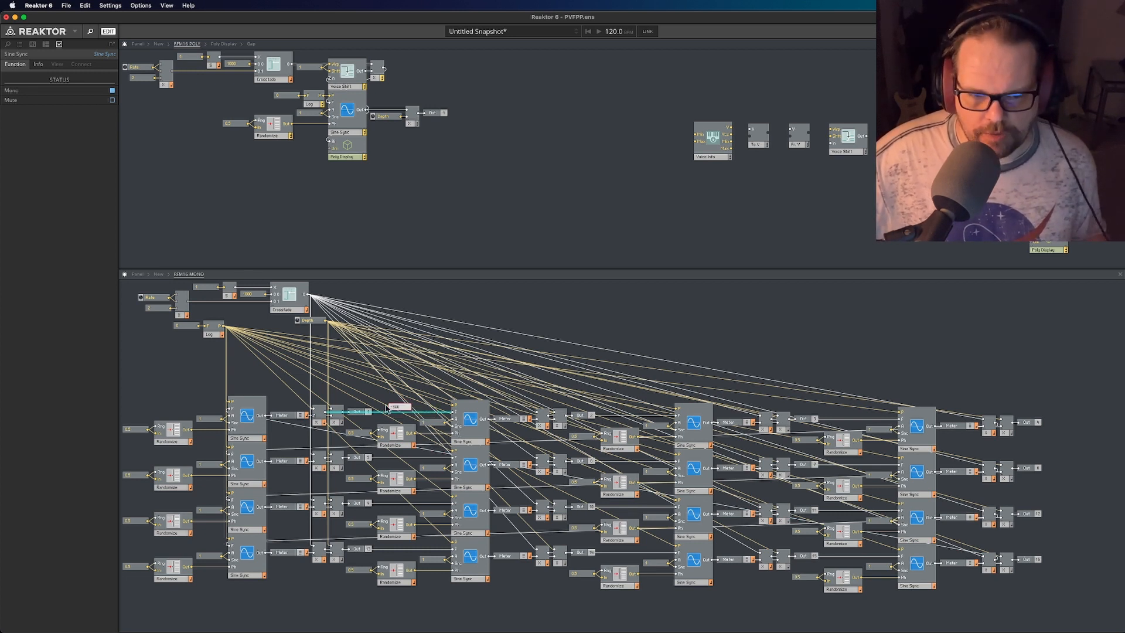
left_click(484, 443)
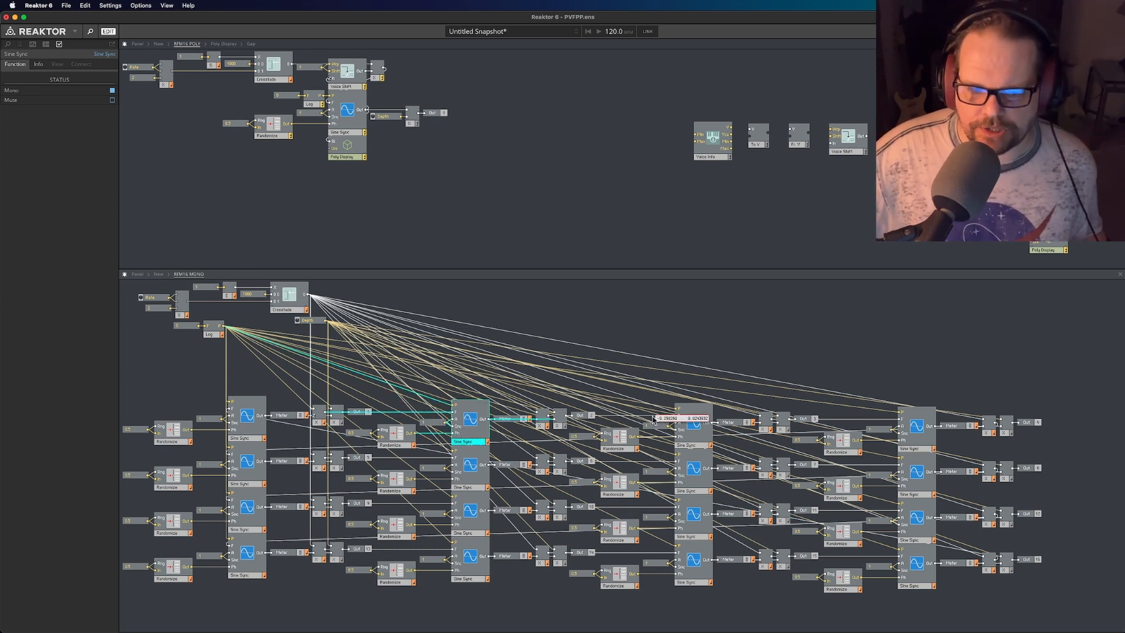
left_click(691, 442)
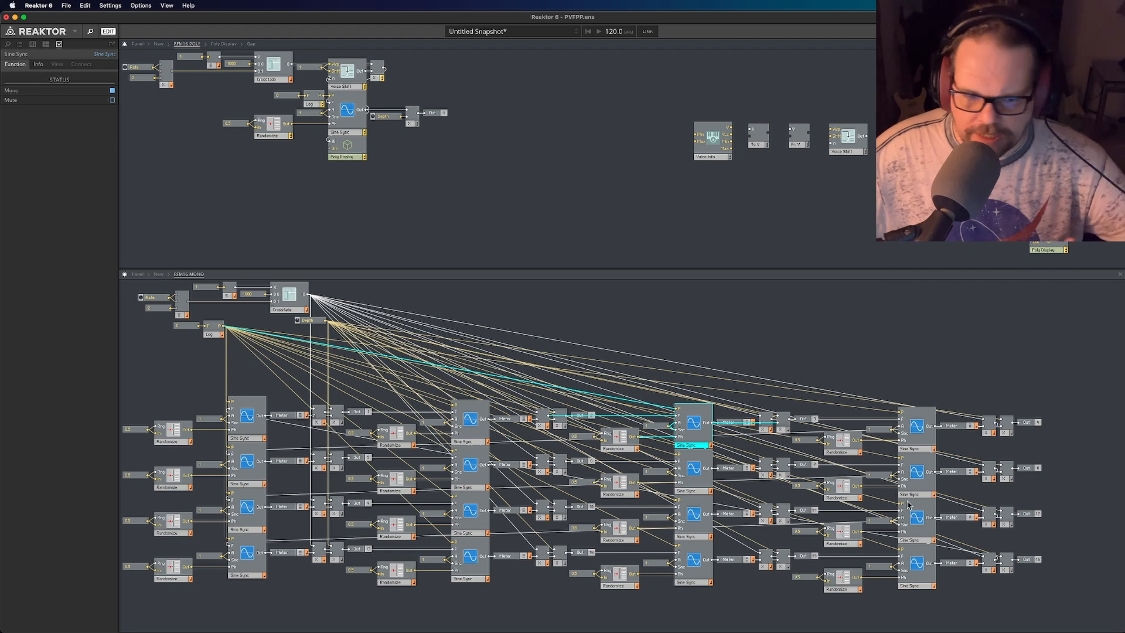
left_click(178, 359)
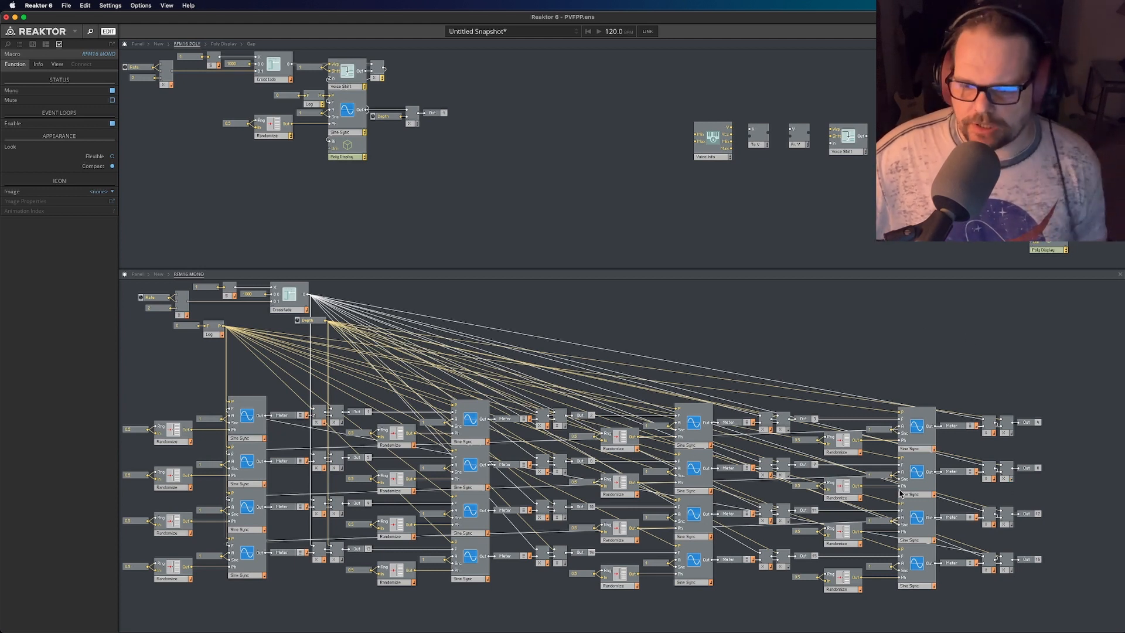
- Follow the modulation chain in RFM16 MONO from the first Sine Sync to the sixteenth, examining each one's connections
left_click(251, 431)
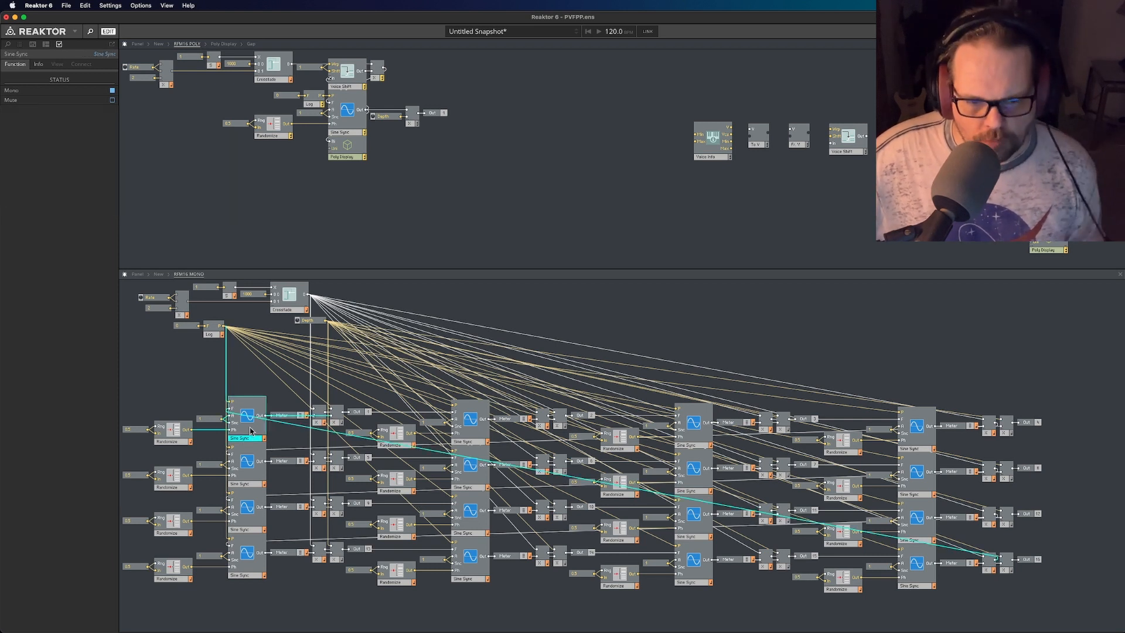
left_click(476, 423)
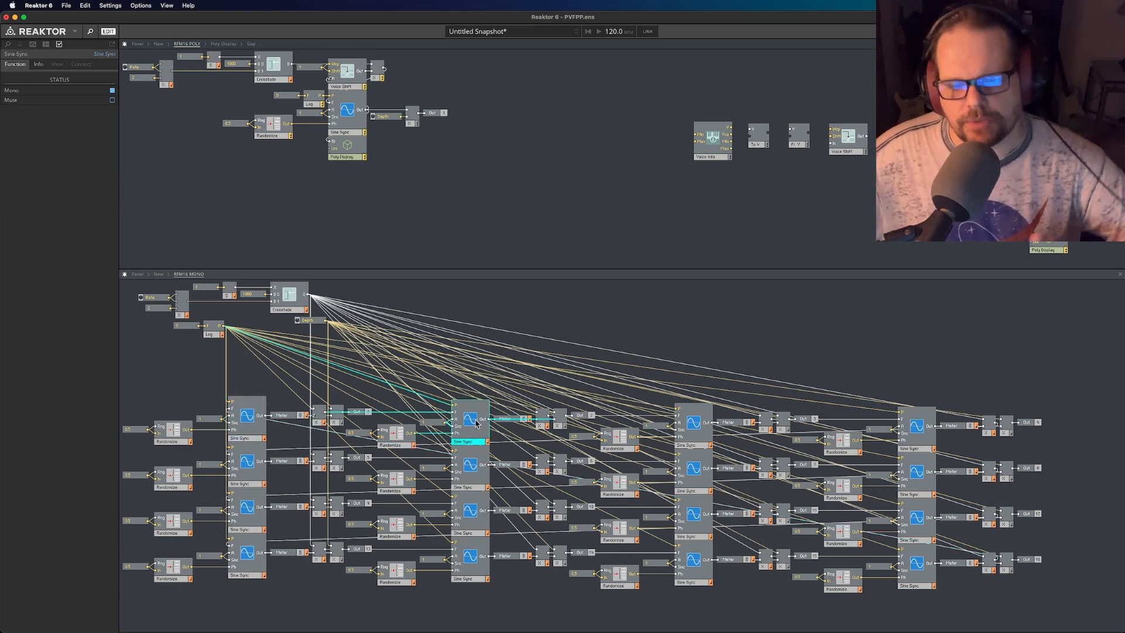
left_click(691, 438)
left_click_drag(692, 438, 689, 440)
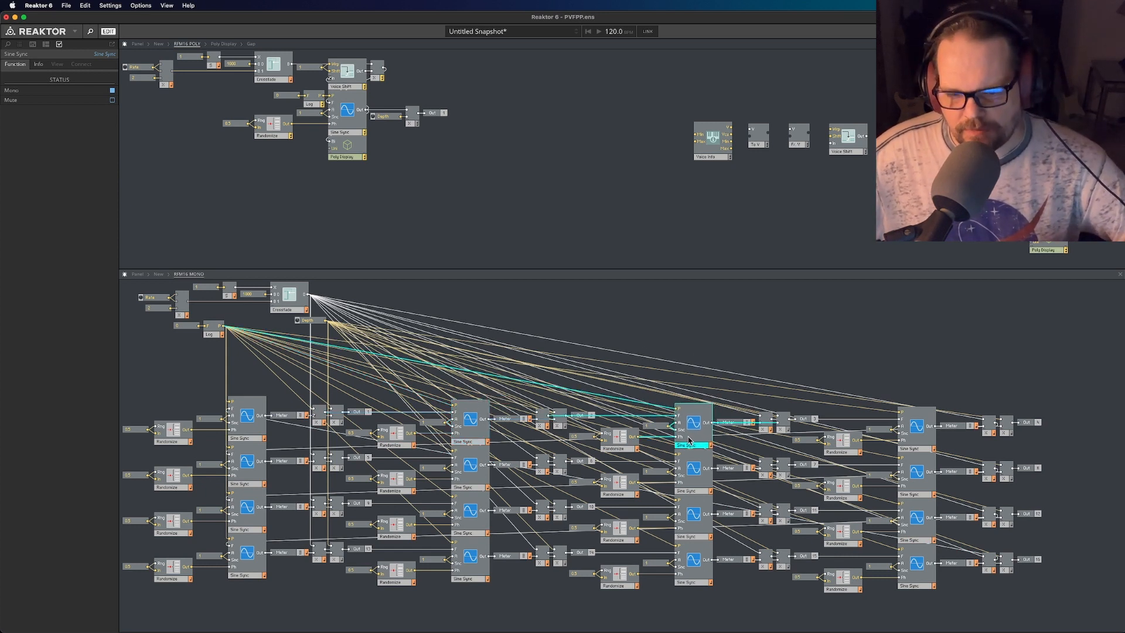
left_click(928, 583)
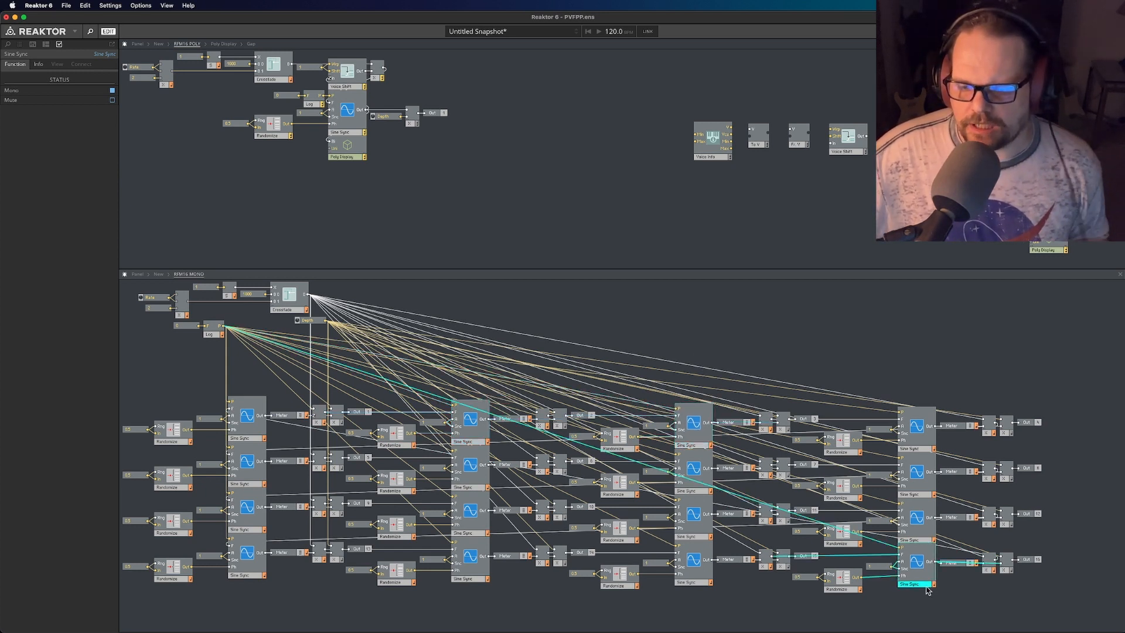
left_click(952, 589)
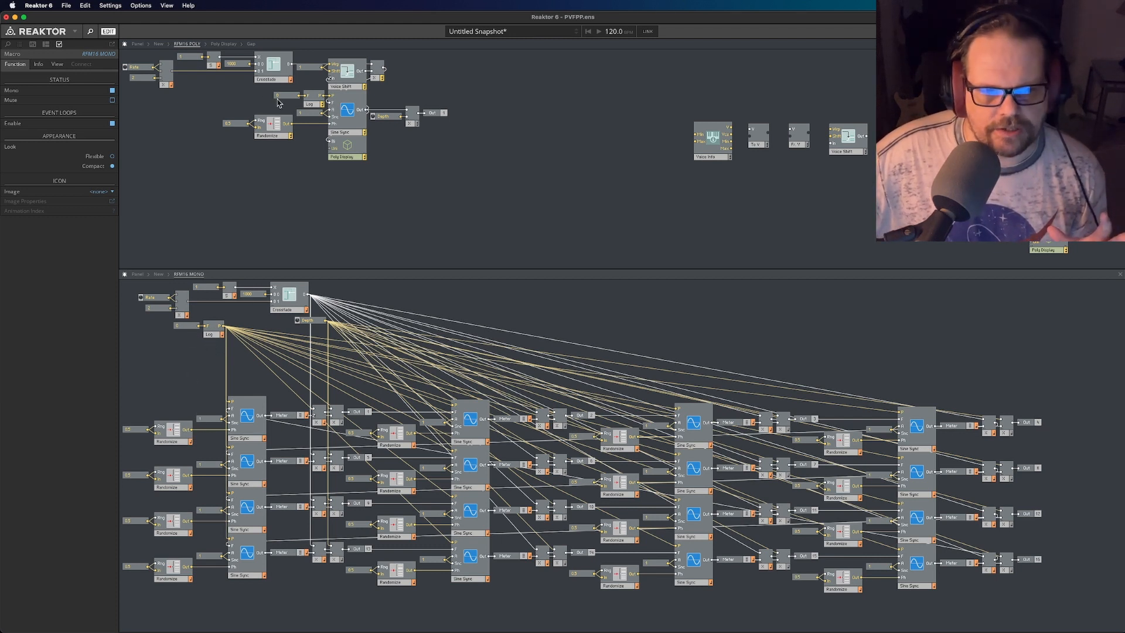
- Inspect Log's per-voice output in RFM16 POLY, moving Log and its 0 constant aside and returning them beside Sine Sync's P input
left_click_drag(259, 96, 321, 104)
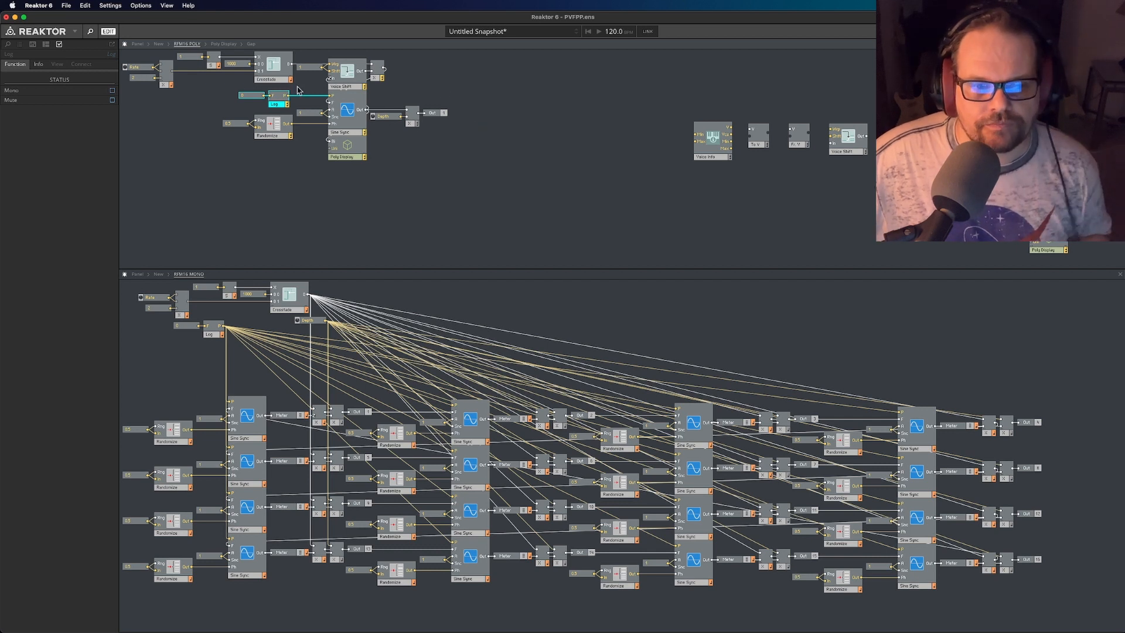
left_click_drag(282, 102, 283, 103)
mouse_move(306, 97)
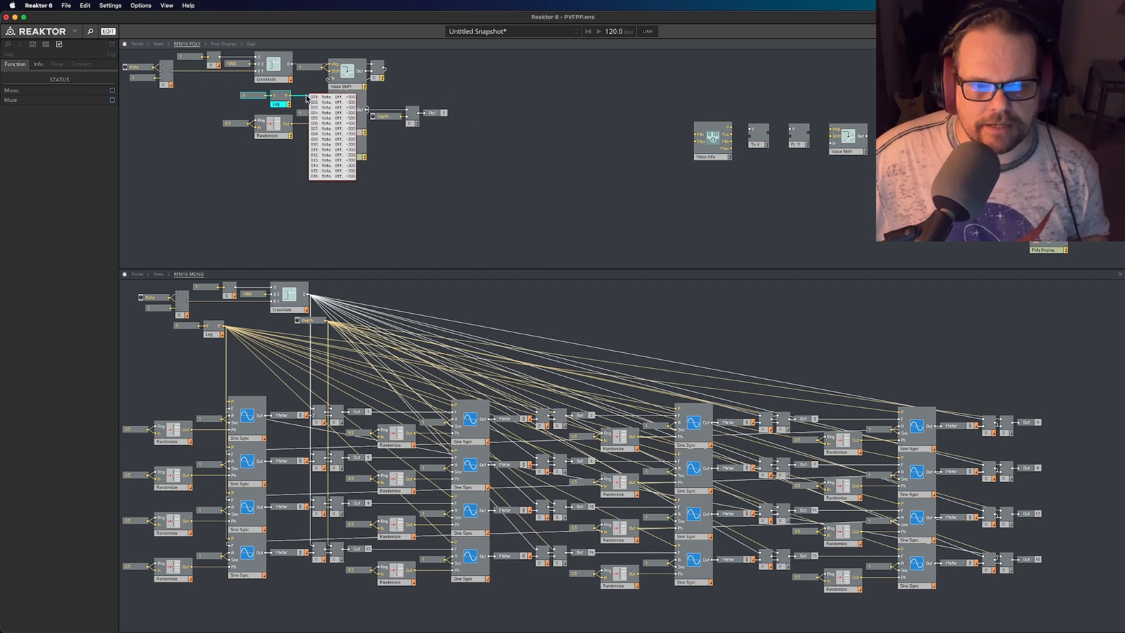
left_click_drag(257, 95, 177, 101)
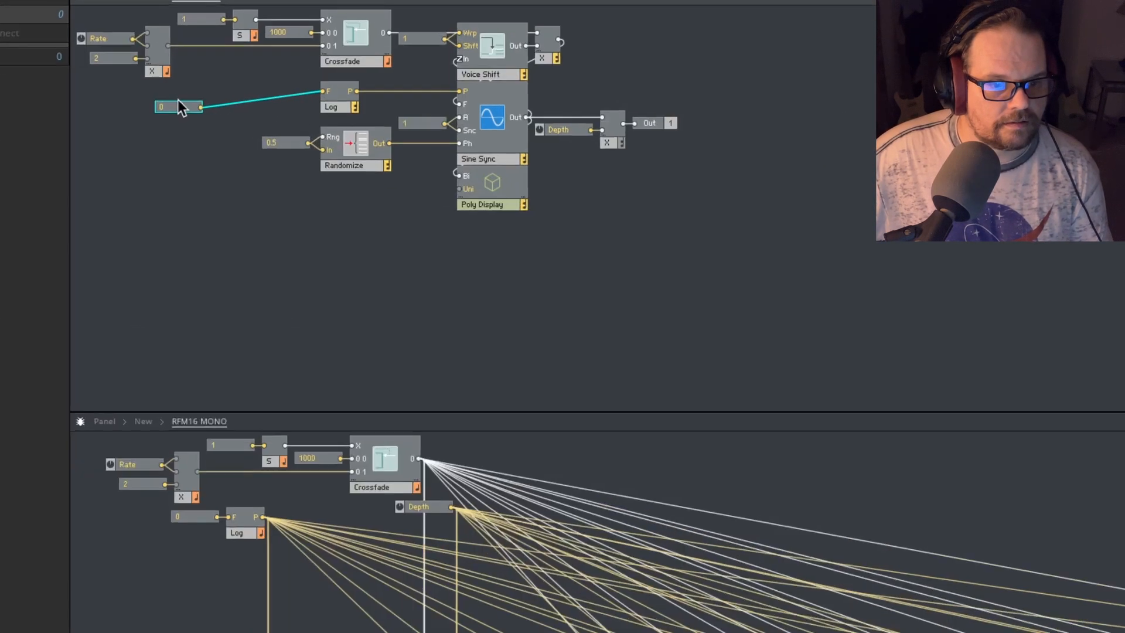
left_click_drag(183, 102, 360, 76)
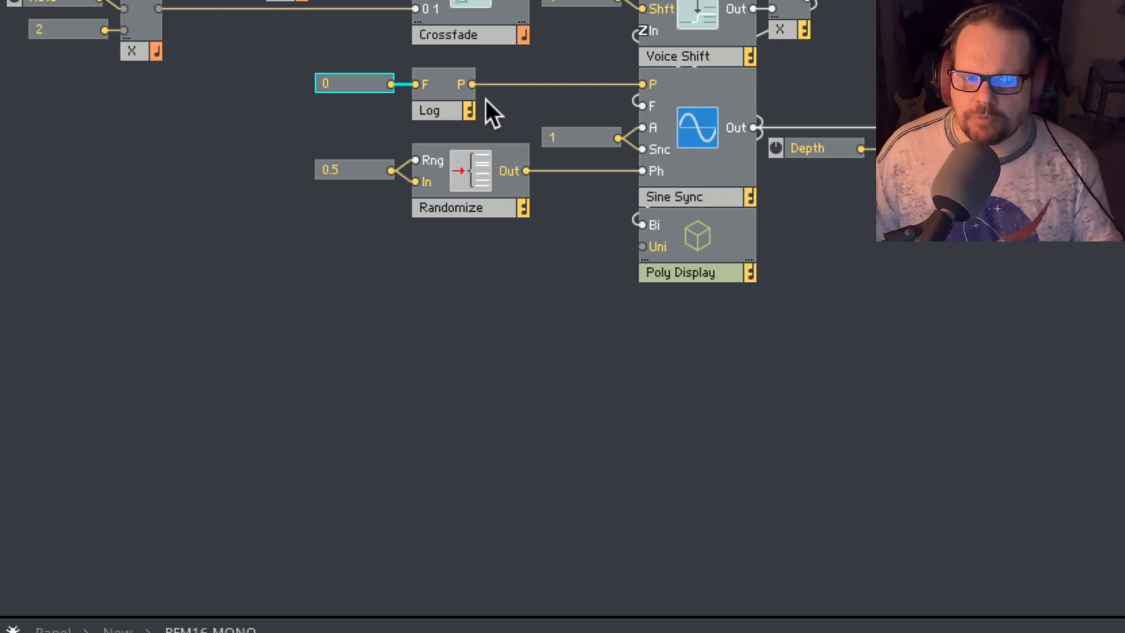
left_click(427, 82)
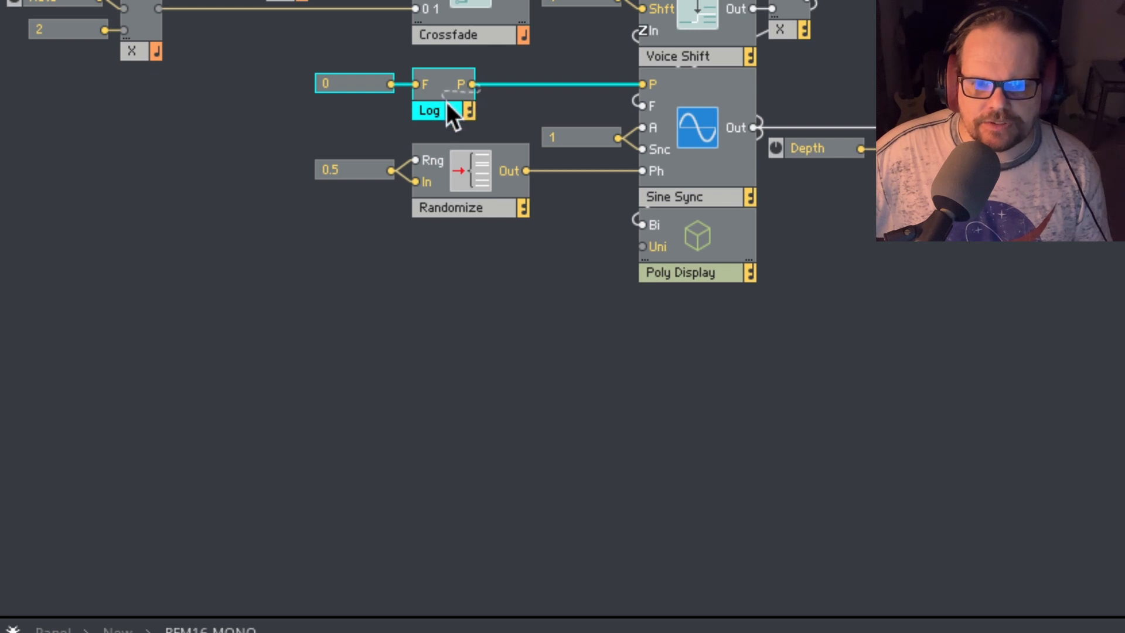
left_click_drag(458, 112, 608, 111)
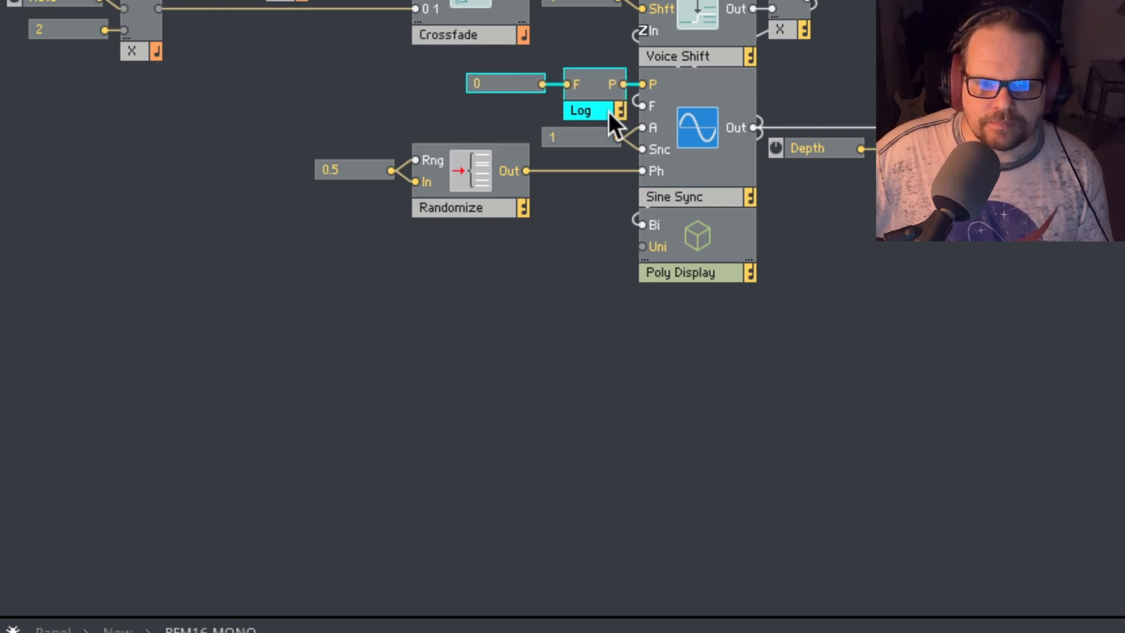
left_click(505, 132)
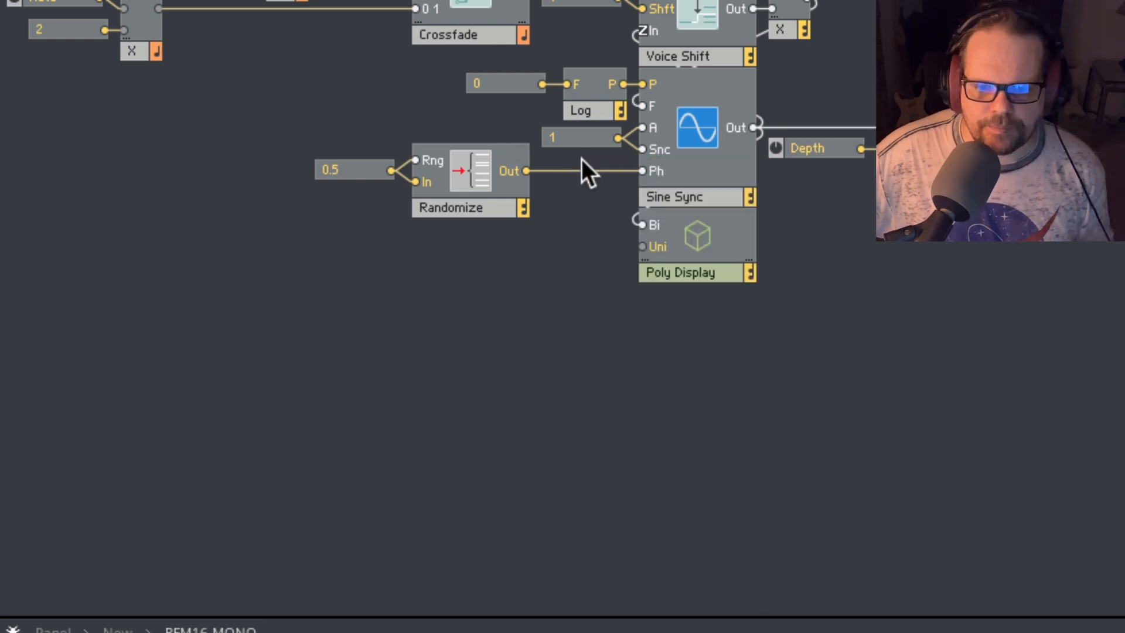
- Examine Randomize's per-voice output values feeding the Ph input, Sine Sync's other connections and the 0 constant feeding Log in RFM16 POLY
mouse_move(567, 166)
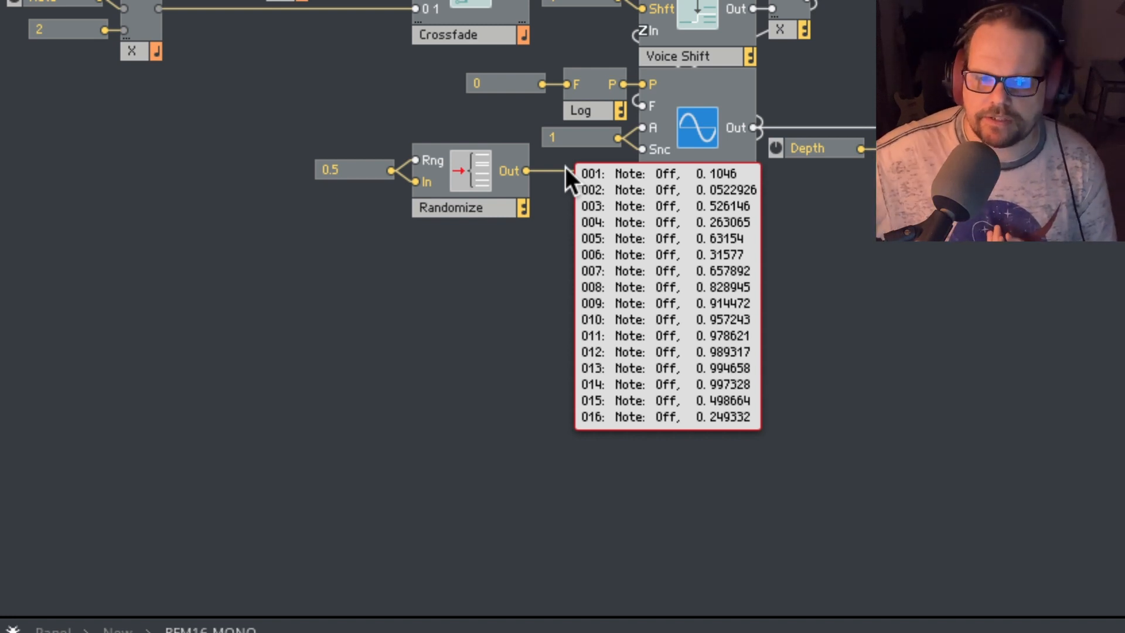
left_click(681, 171)
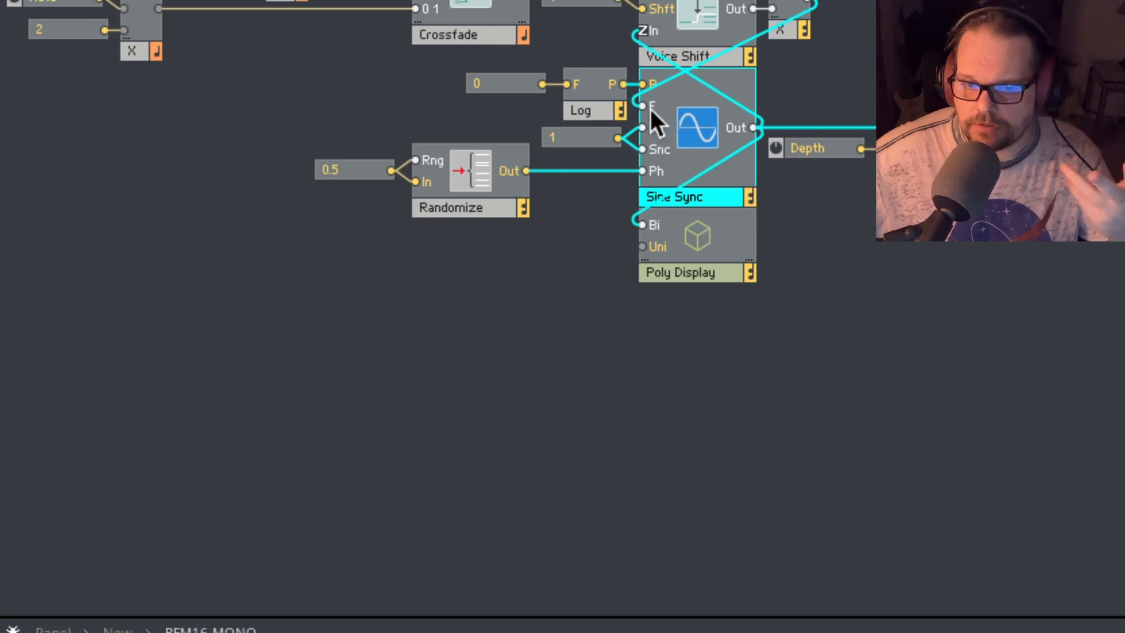
left_click(586, 191)
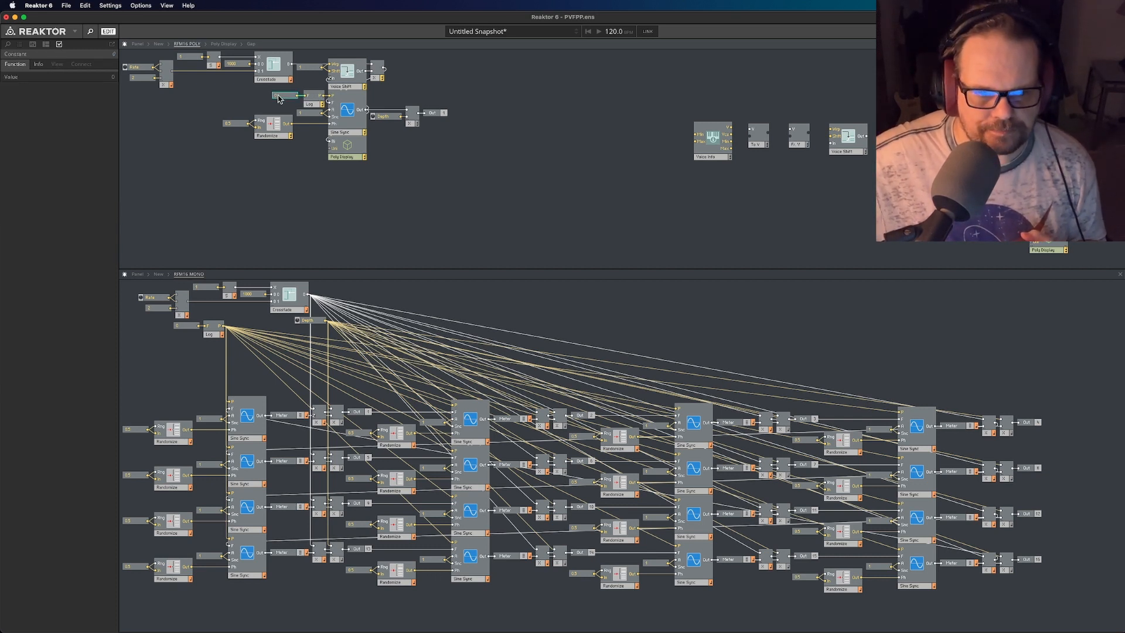
mouse_move(304, 128)
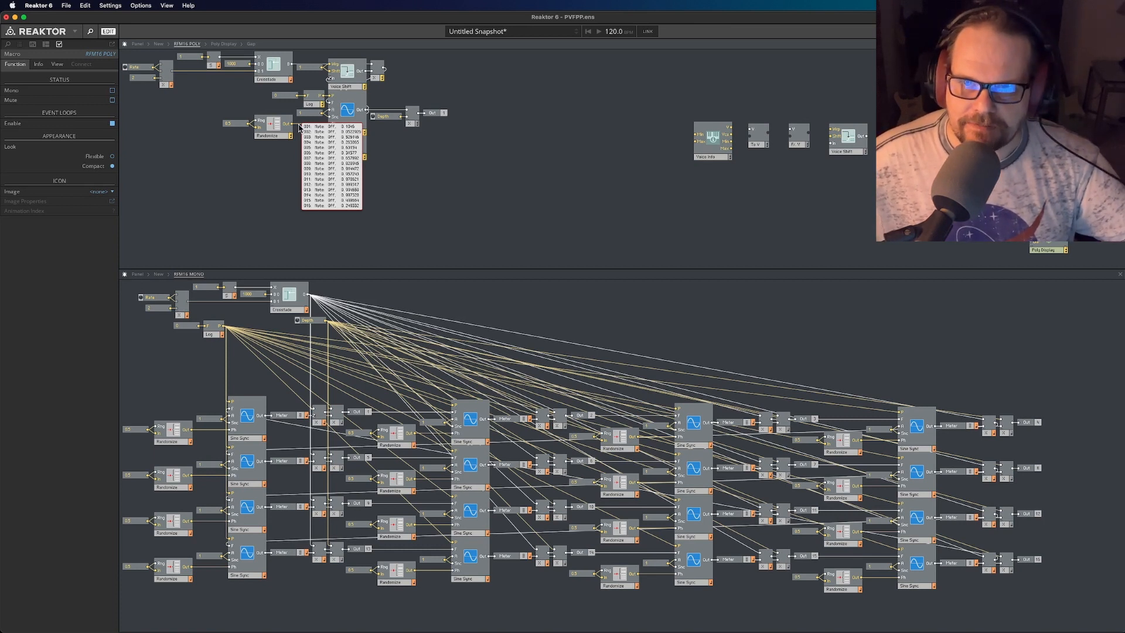
left_click(346, 131)
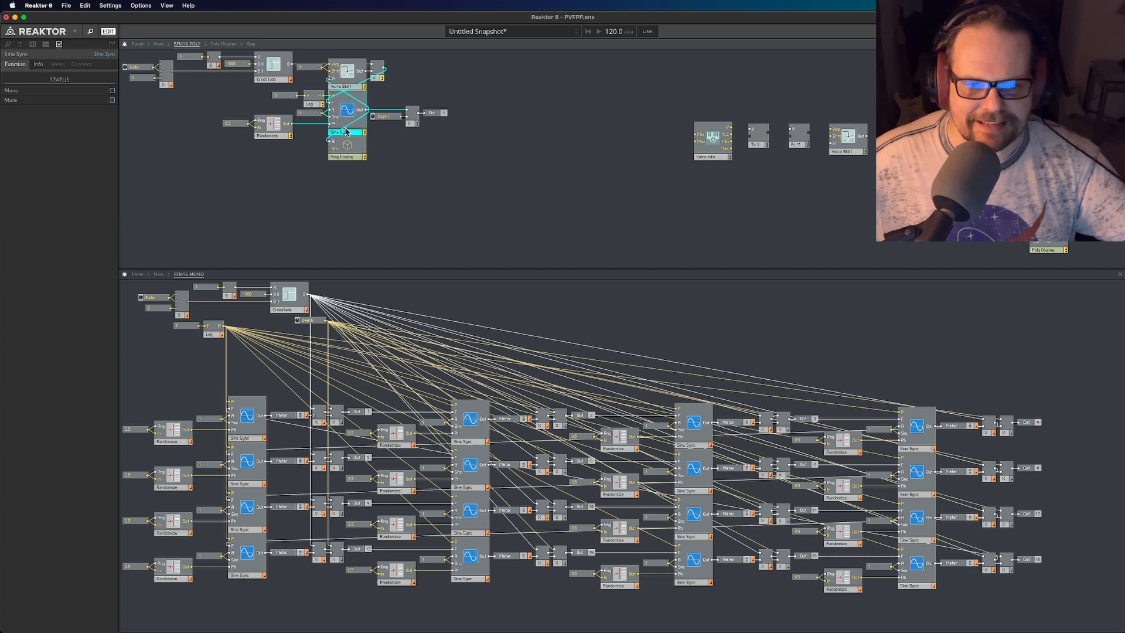
left_click(285, 98)
left_click_drag(285, 98, 286, 100)
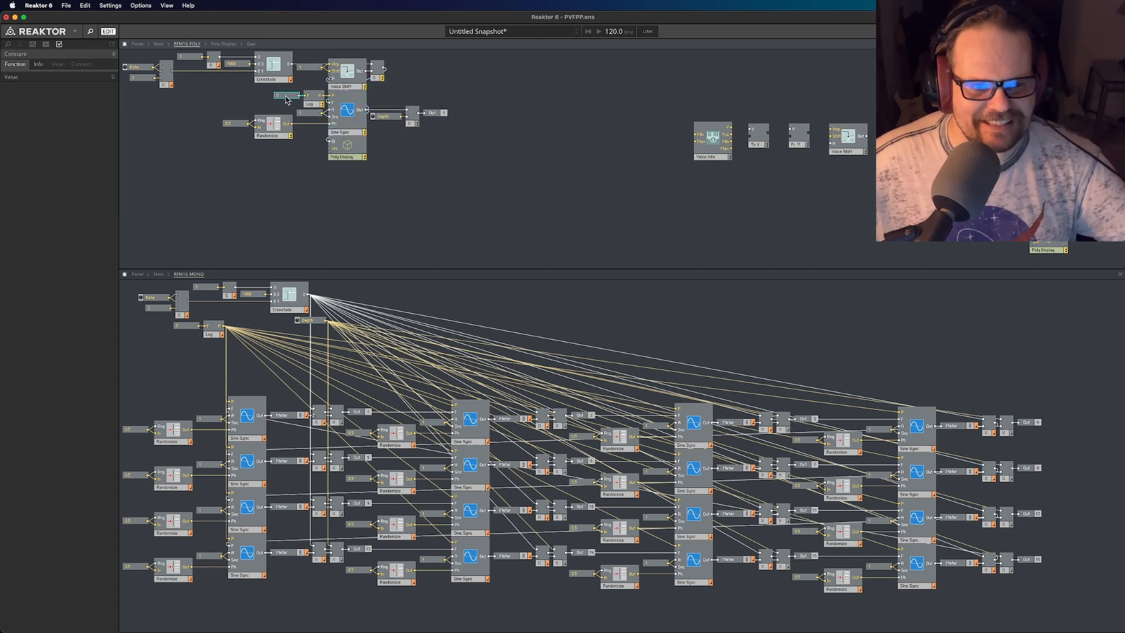
left_click(292, 178)
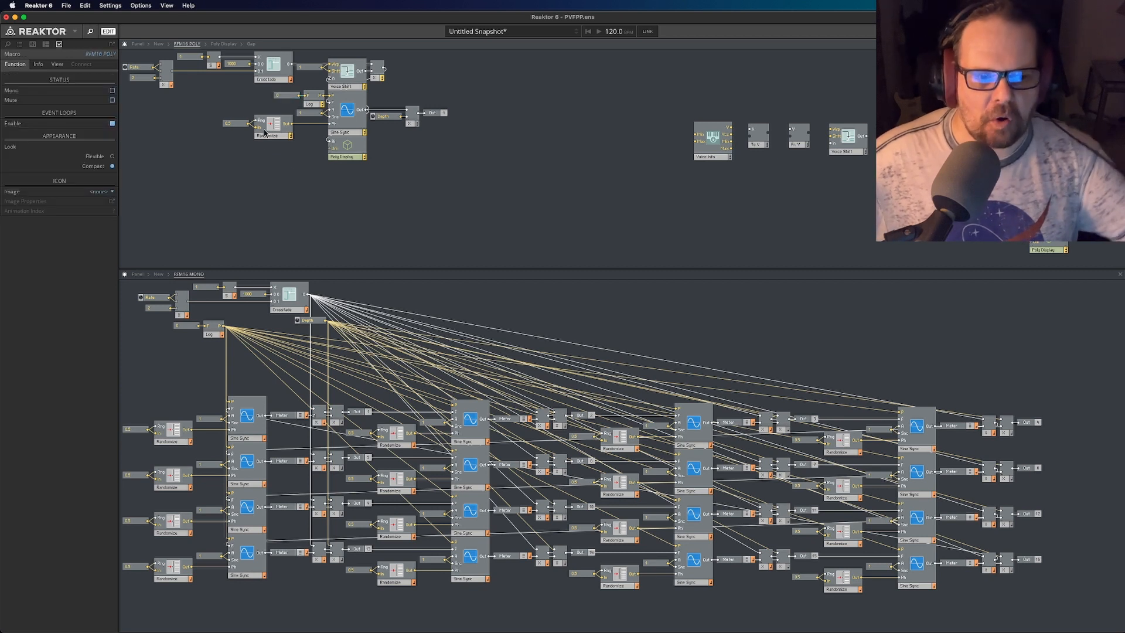
- Compare the two modulator displays on the instrument panel and adjust RFM16 POLY's Rate knob slightly down and back up
left_click(139, 45)
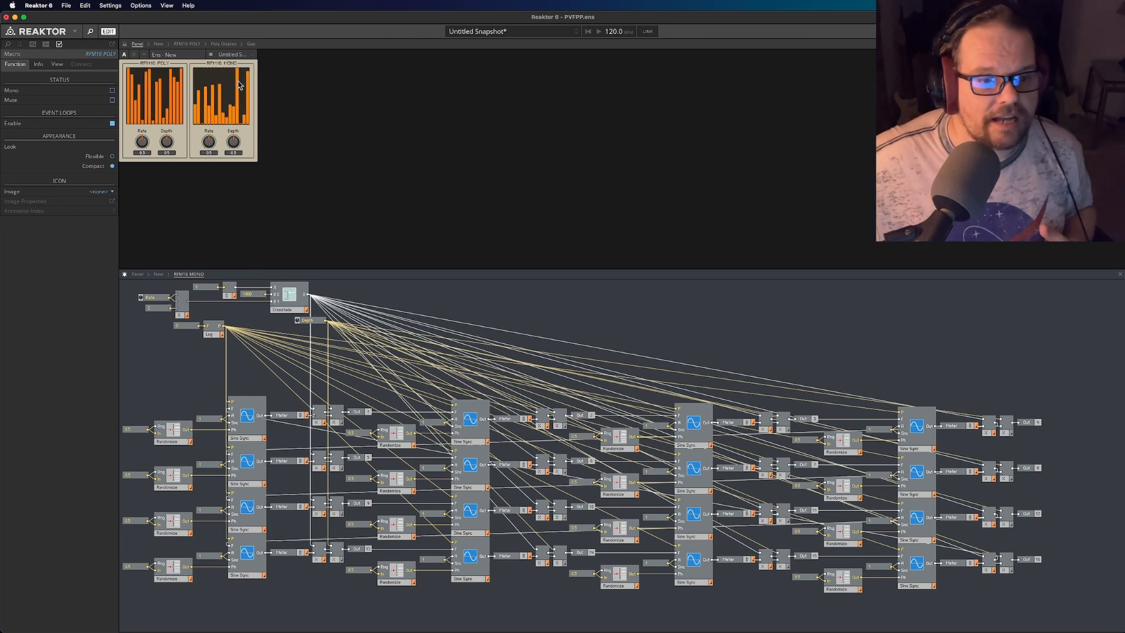
left_click(182, 57)
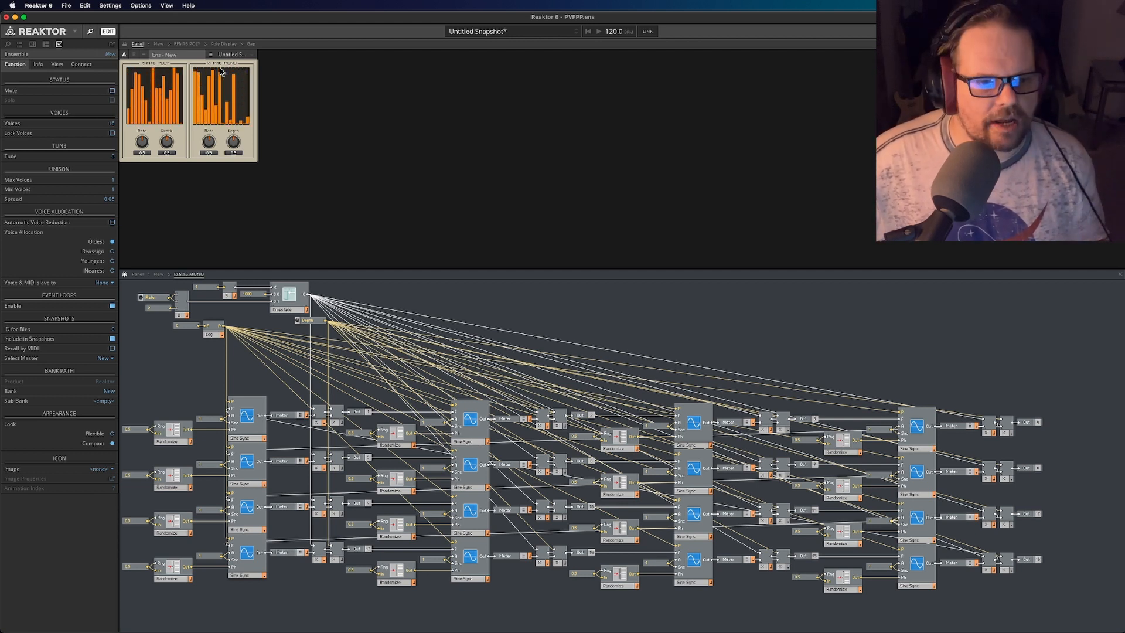
left_click_drag(146, 147, 149, 171)
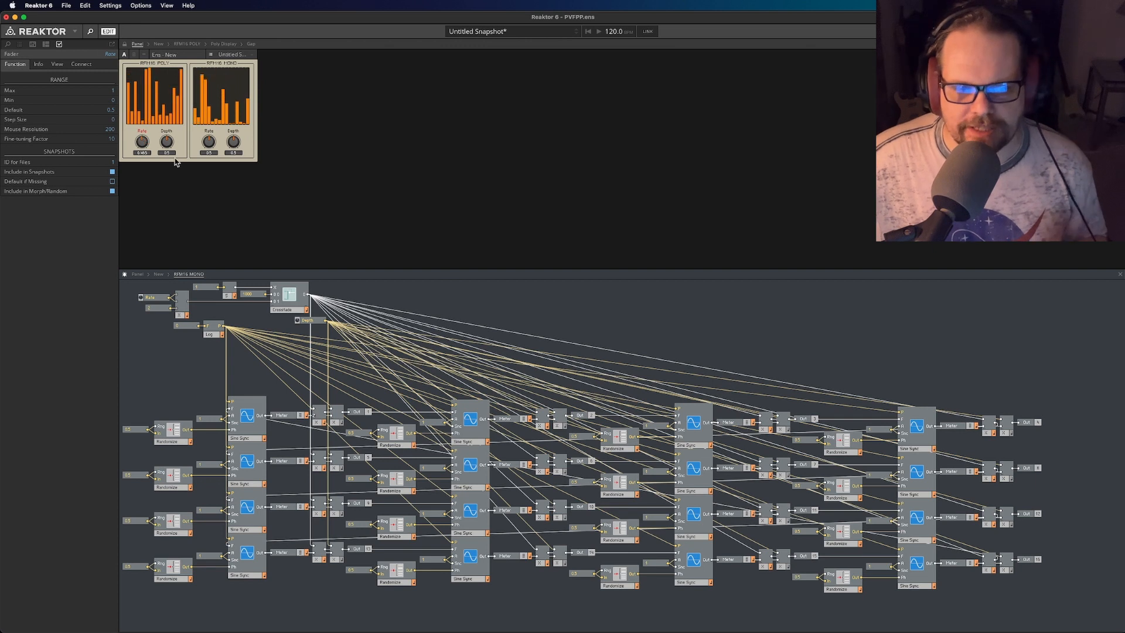
left_click_drag(171, 172, 182, 112)
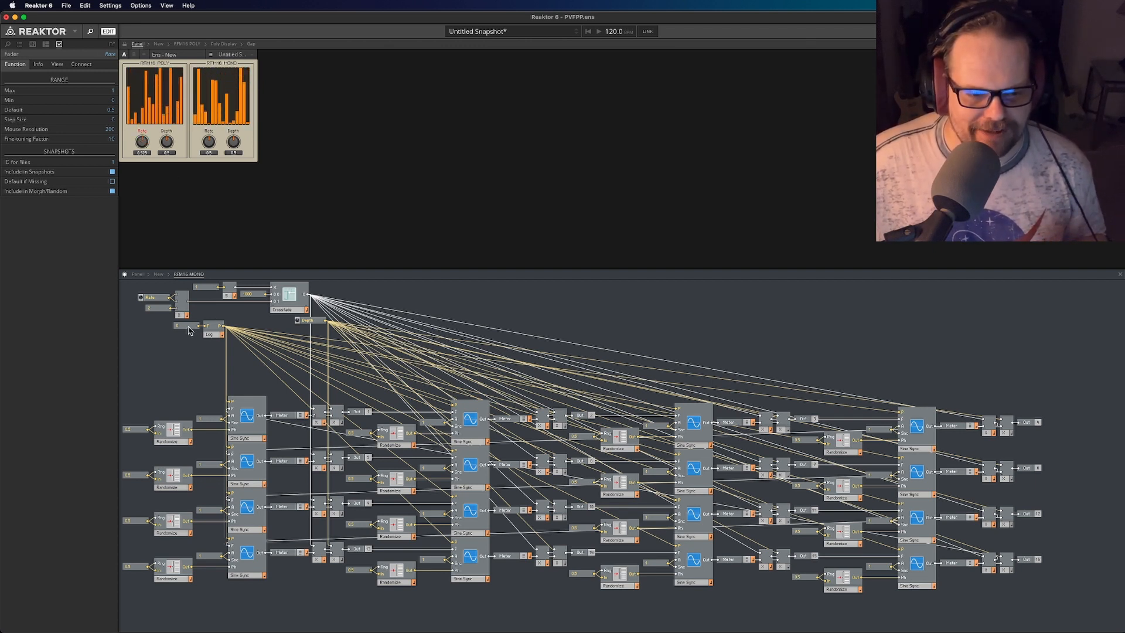
- Return RFM16 POLY's Rate knob to 0.5 on the instrument panel and nudge RFM16 MONO's Rate knob slightly
left_click(187, 326)
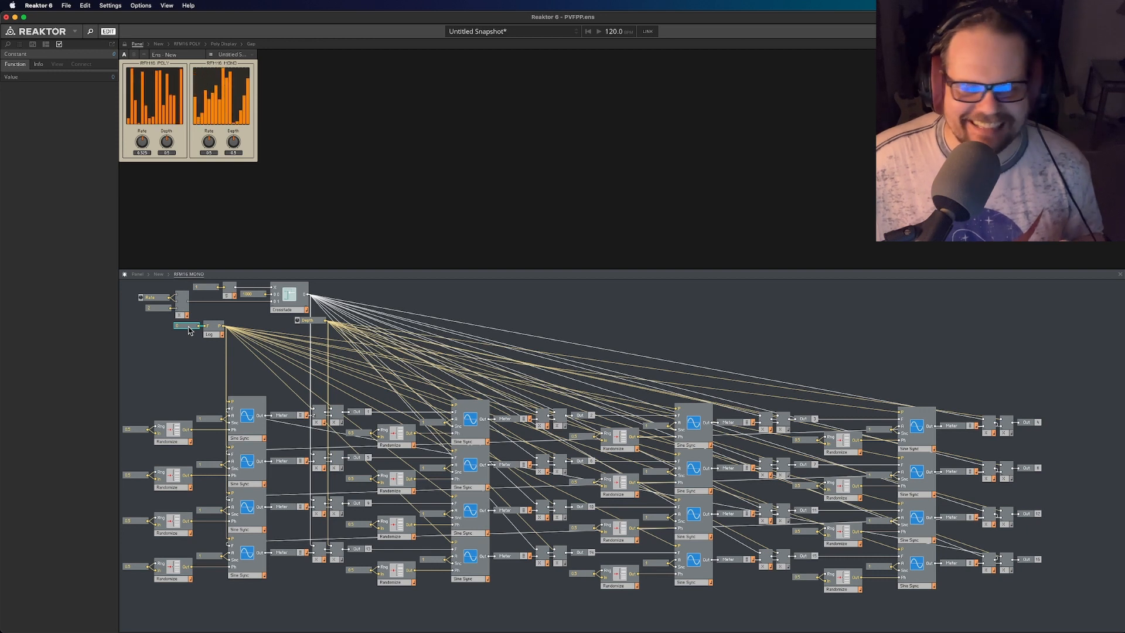
left_click_drag(149, 145, 148, 185)
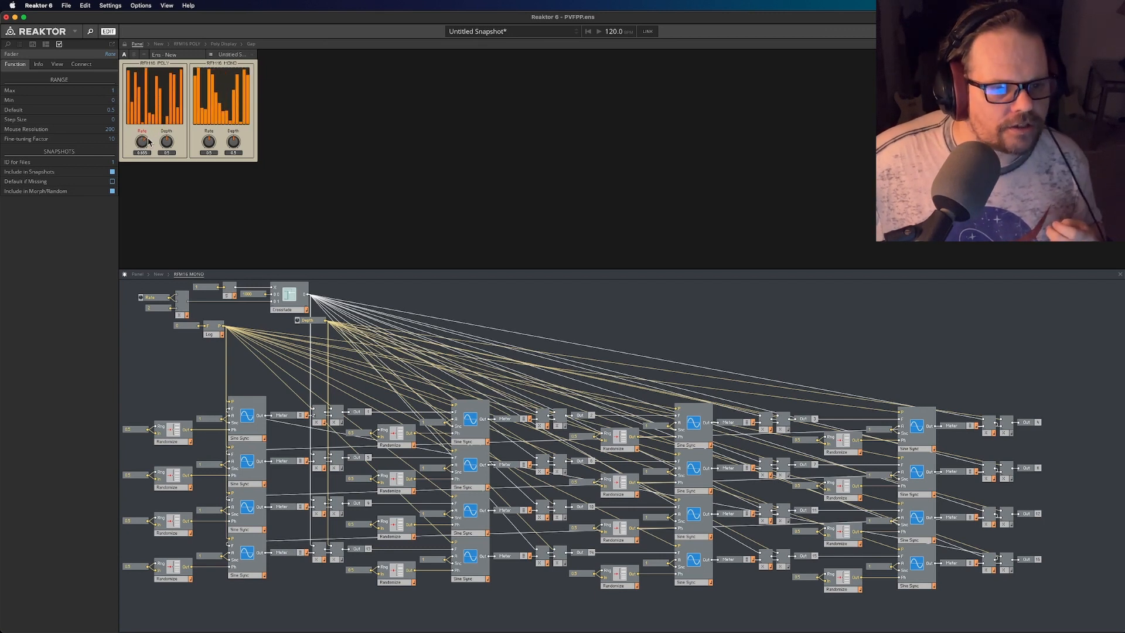
left_click(209, 146)
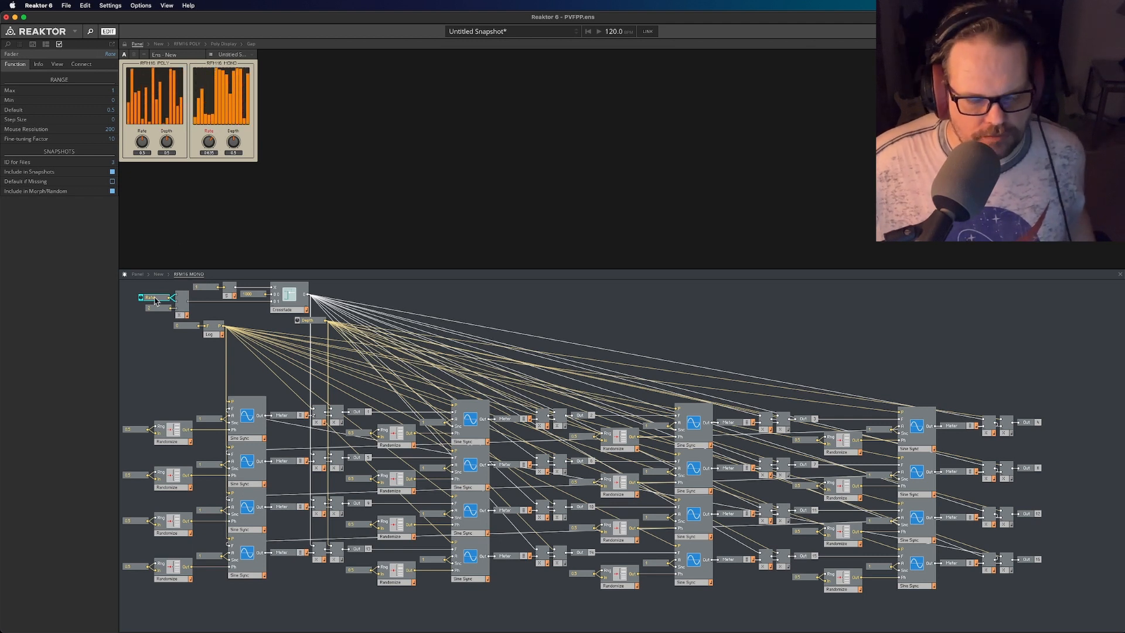
- Trace Rate and its constant 2 through the multiply module into Crossfade in RFM16 MONO, then examine Crossfade's outgoing connections
left_click(181, 317)
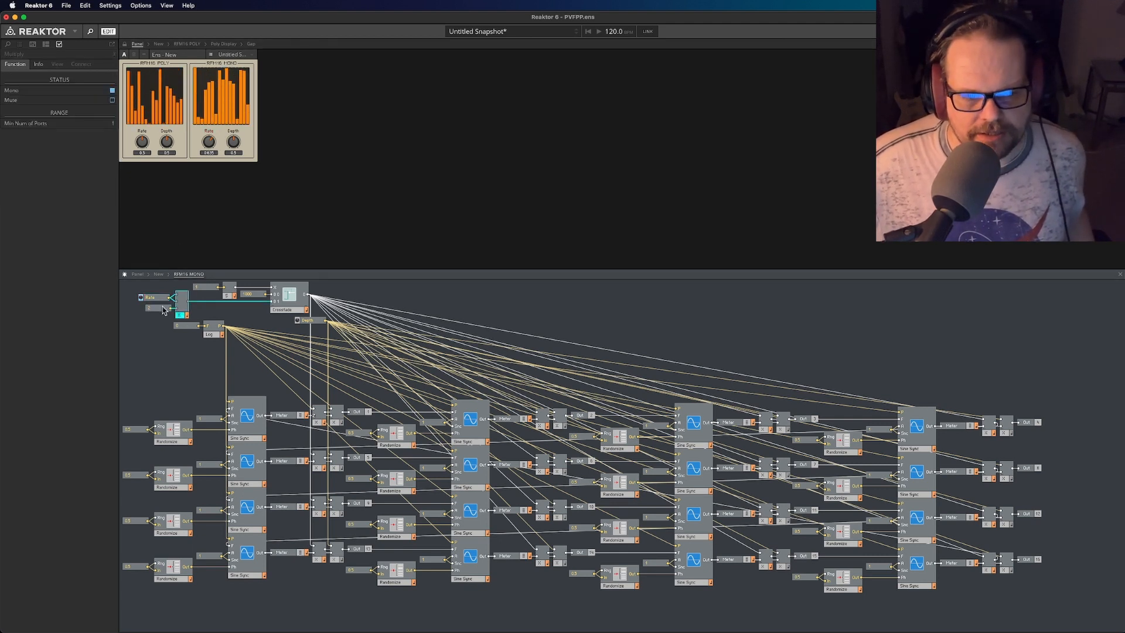
left_click(161, 308)
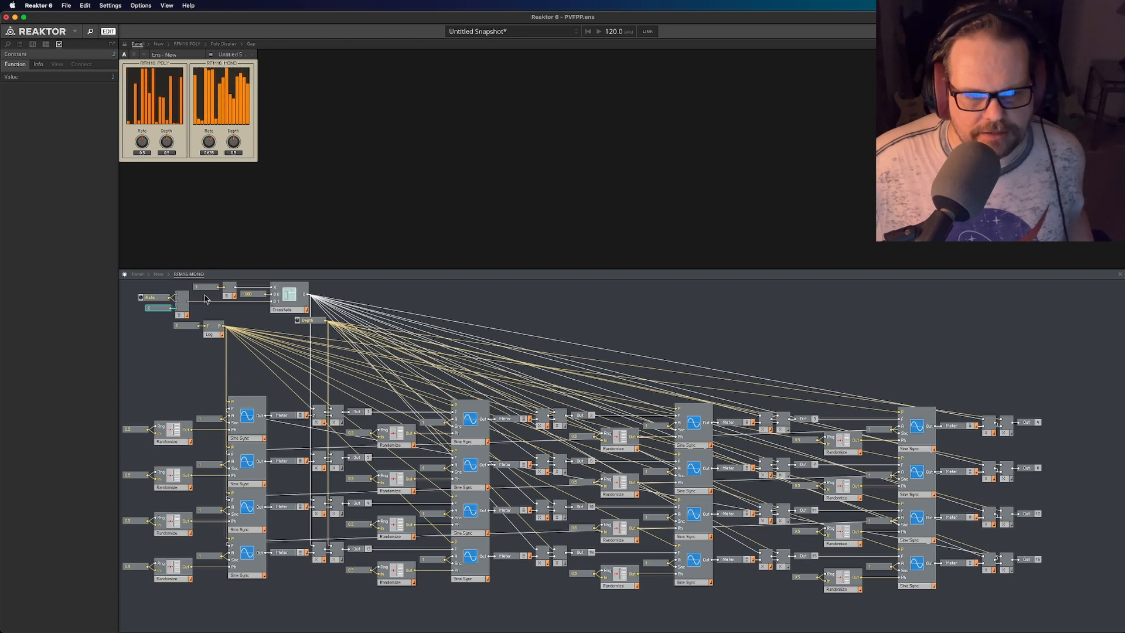
left_click(201, 301)
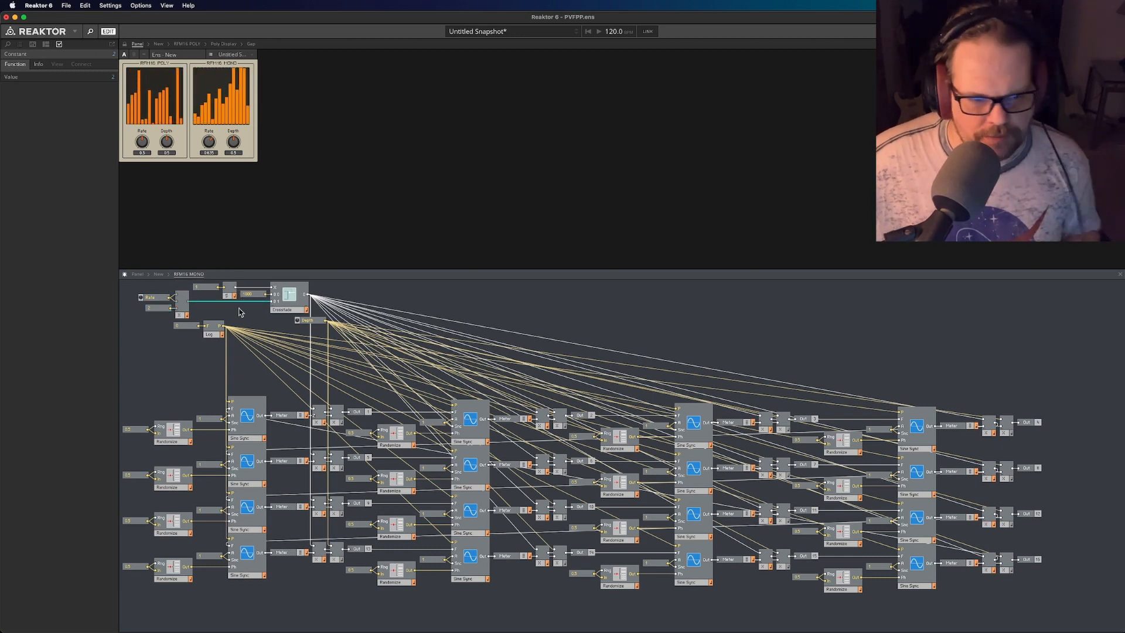
left_click(229, 314)
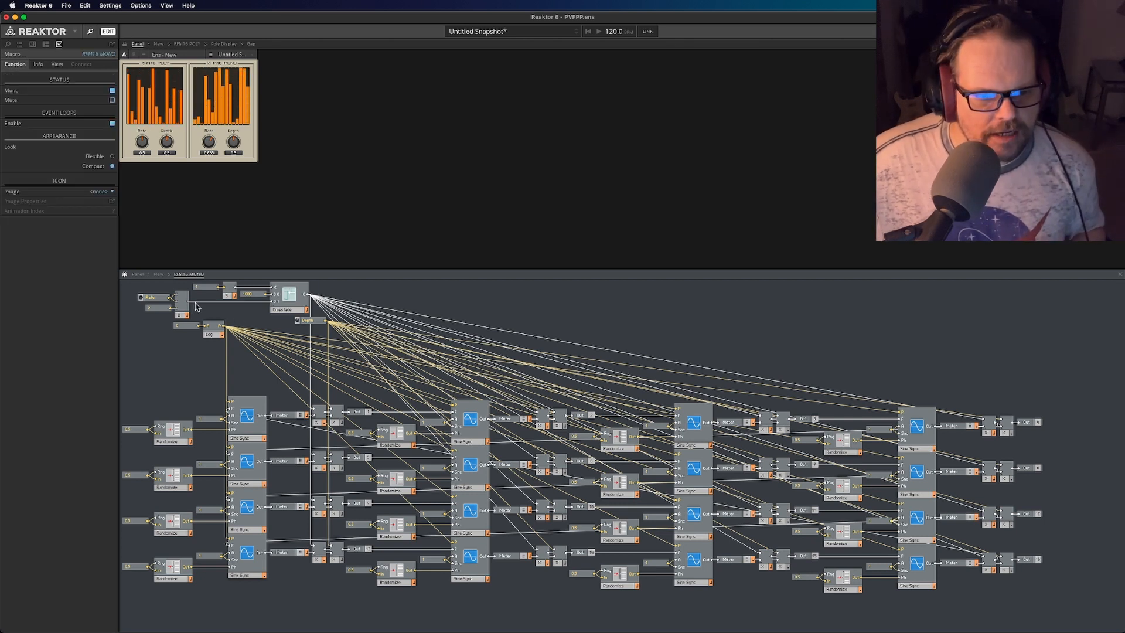
left_click(204, 302)
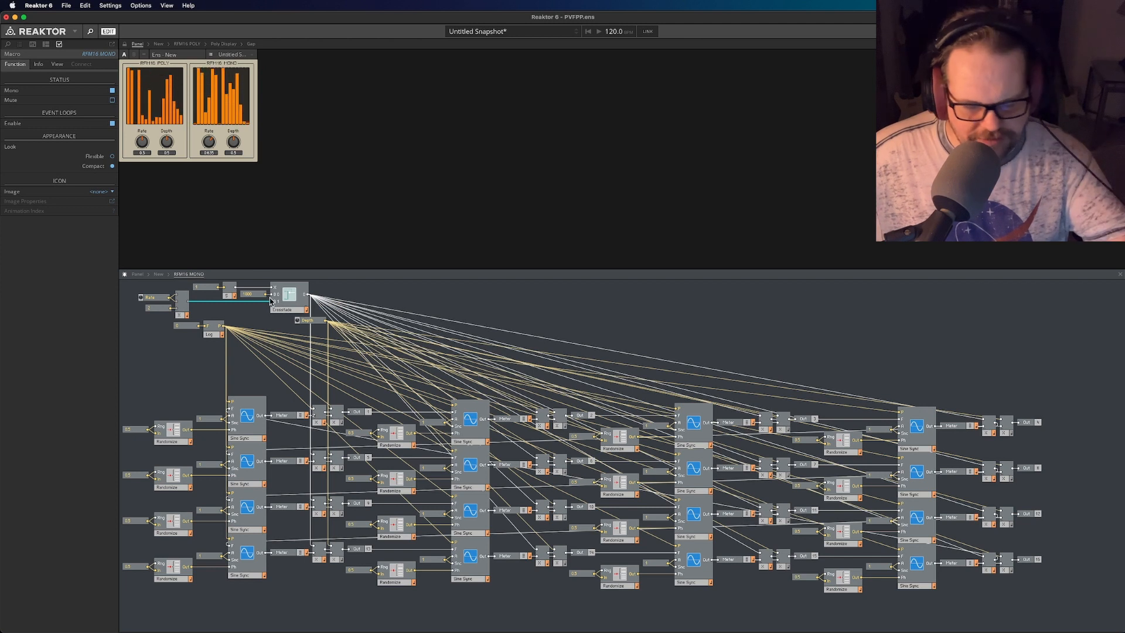
left_click(282, 310)
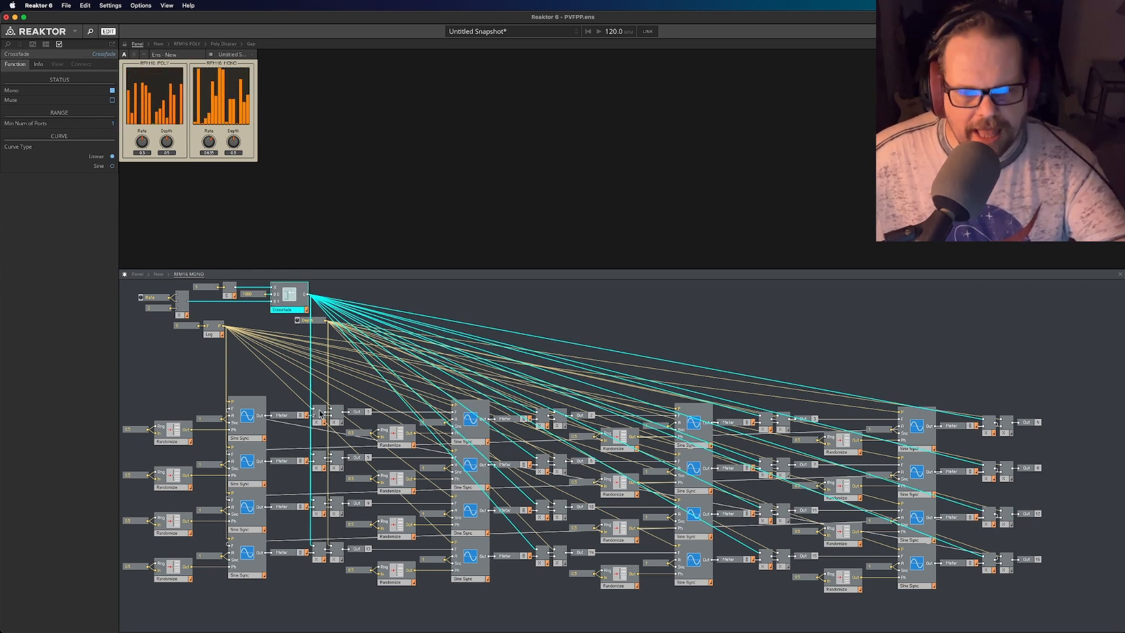
- Examine the multiply modules fed by Crossfade in RFM16 MONO's columns, moving the first column's four modules up out of their rows
left_click(319, 560)
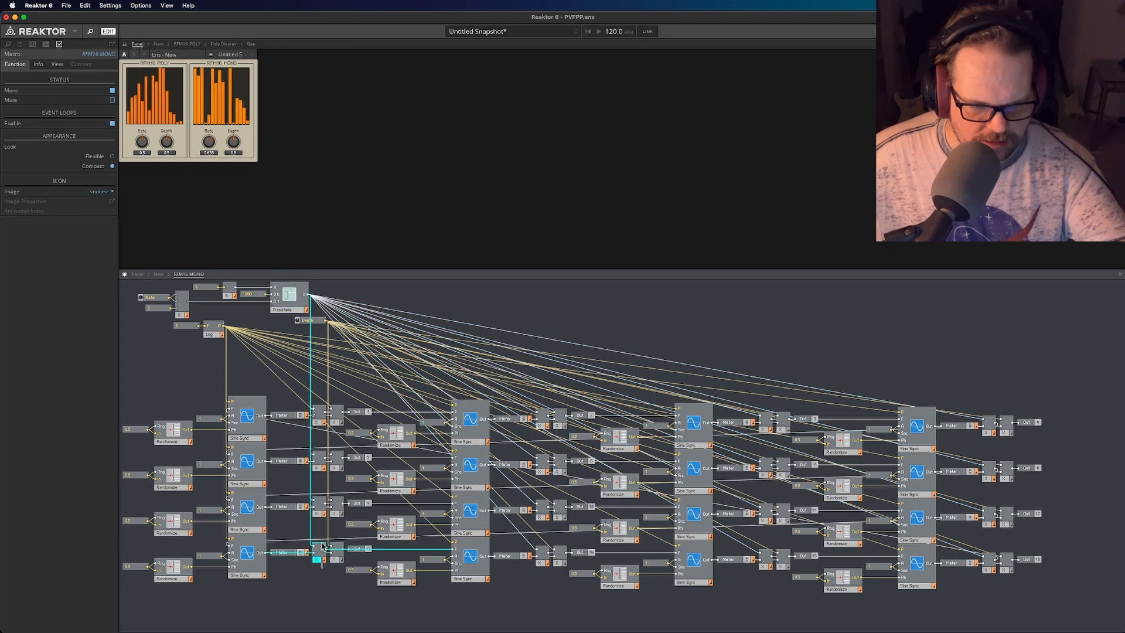
left_click_drag(321, 543, 327, 365)
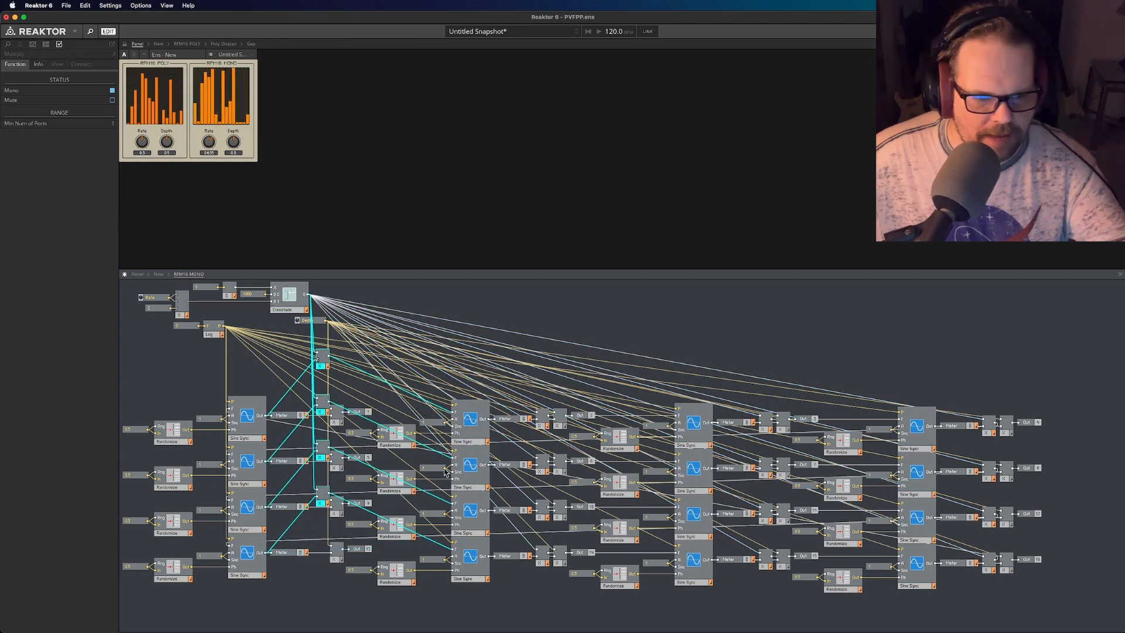
left_click_drag(542, 574, 542, 478)
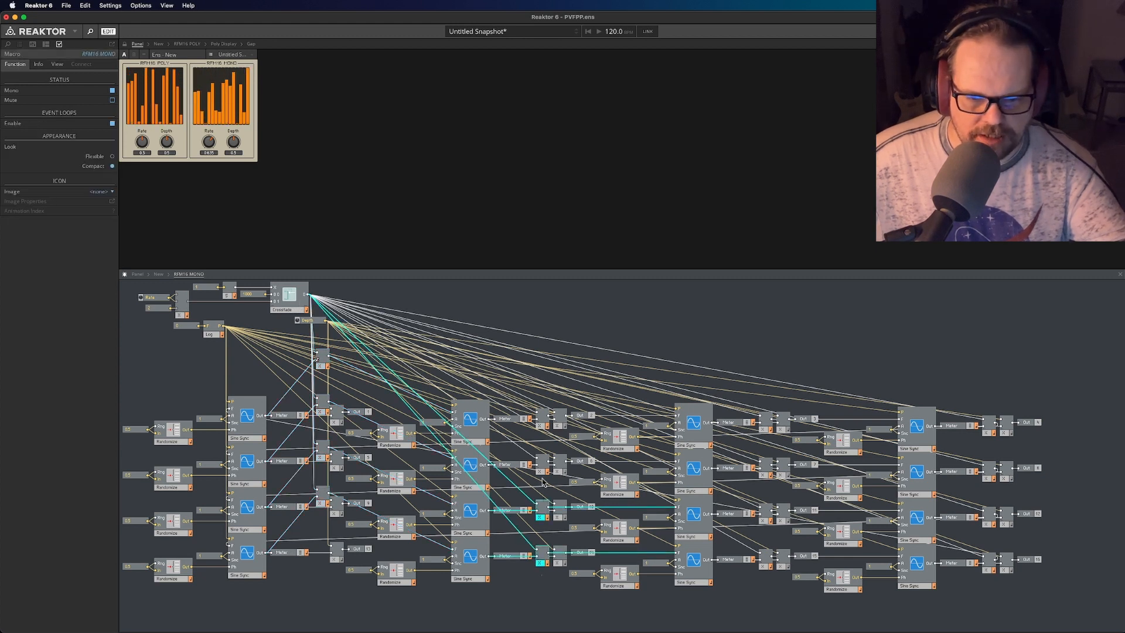
left_click_drag(760, 598, 768, 380)
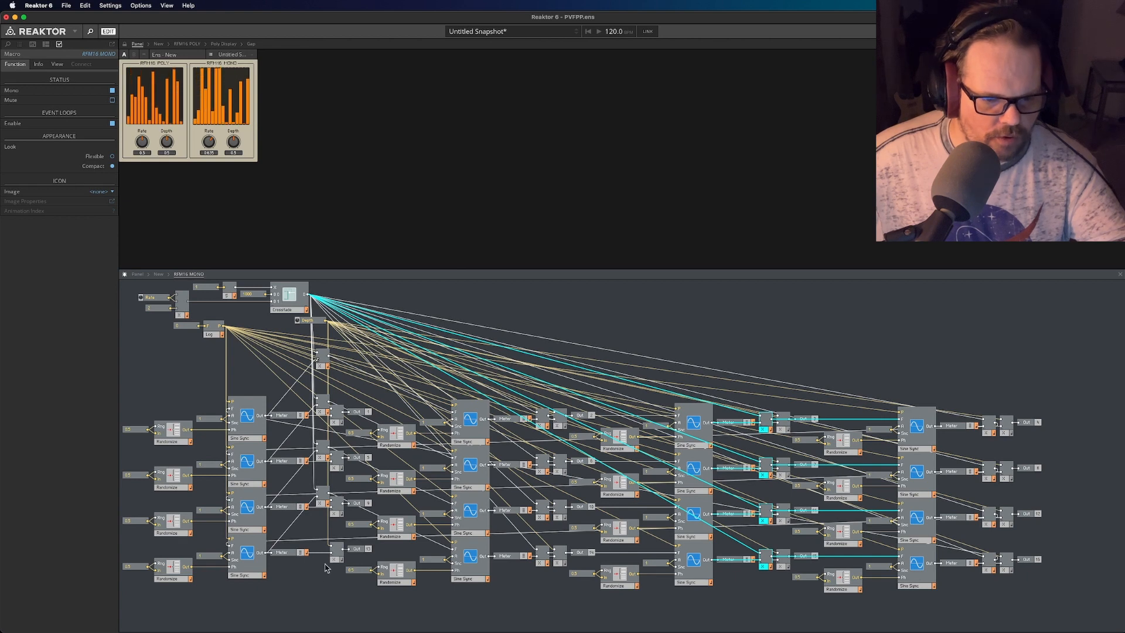
left_click_drag(327, 568, 321, 394)
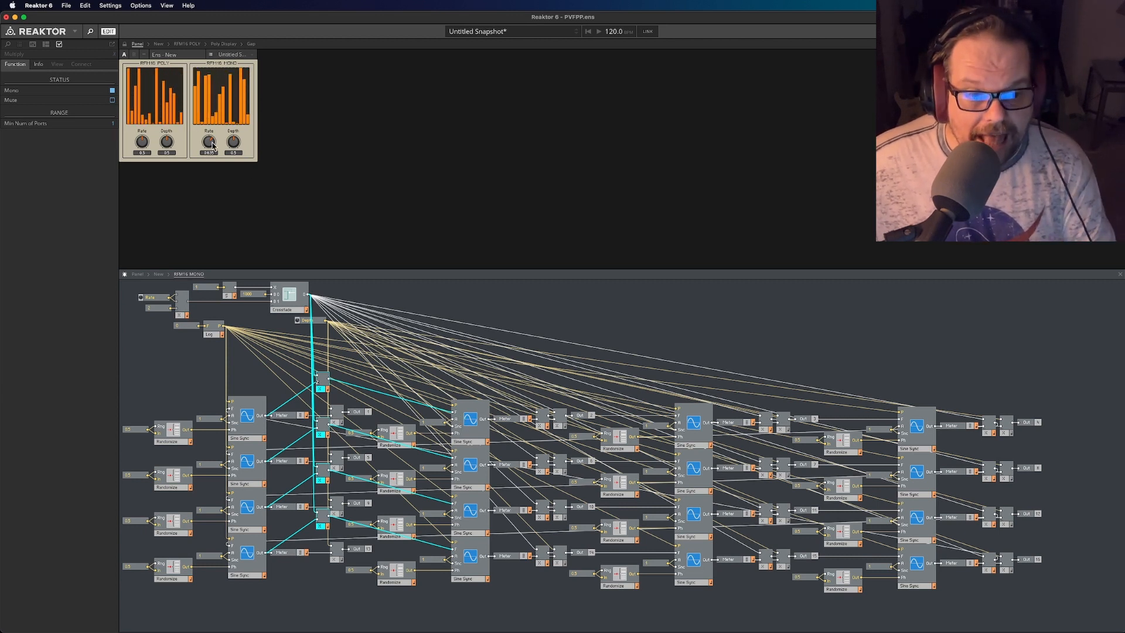
- Sweep RFM16 MONO's Rate knob down and up while comparing the modulator displays, and leave it at 0.5
left_click_drag(211, 143, 201, 193)
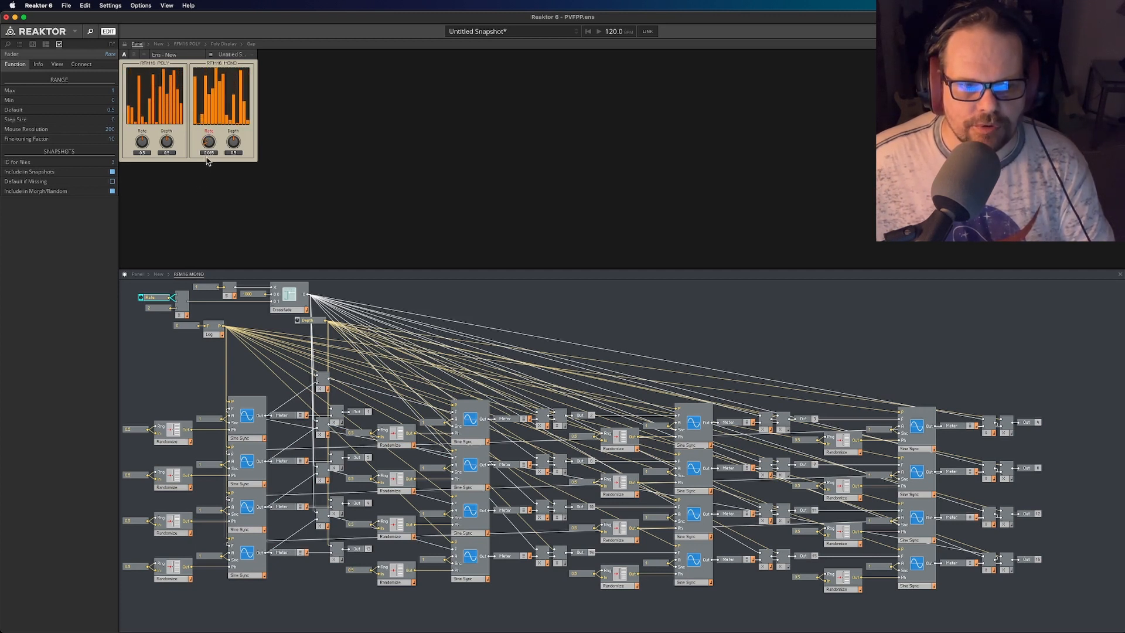
mouse_move(212, 148)
left_mouse_down()
mouse_move(225, 121)
mouse_move(204, 155)
left_mouse_up()
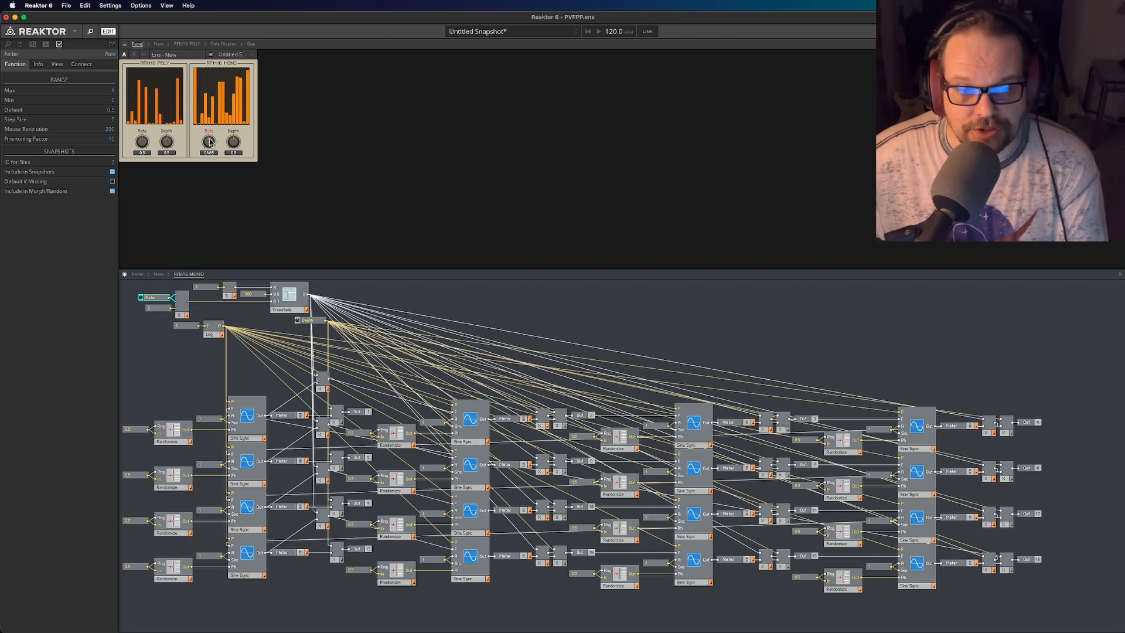
left_click_drag(211, 140, 226, 128)
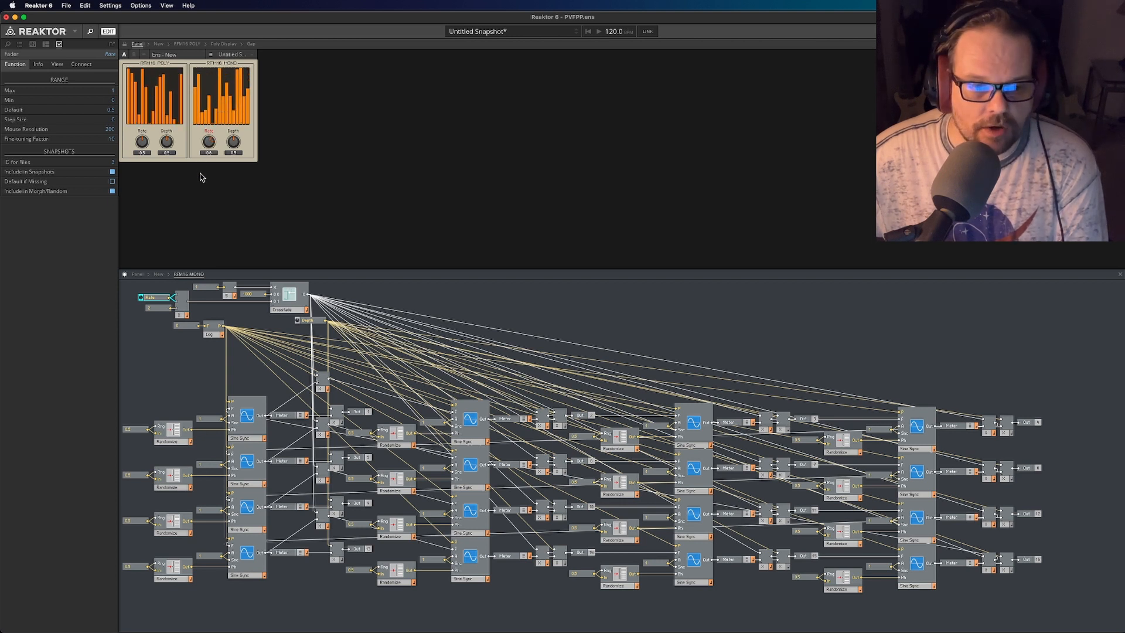
left_click_drag(199, 203, 216, 171)
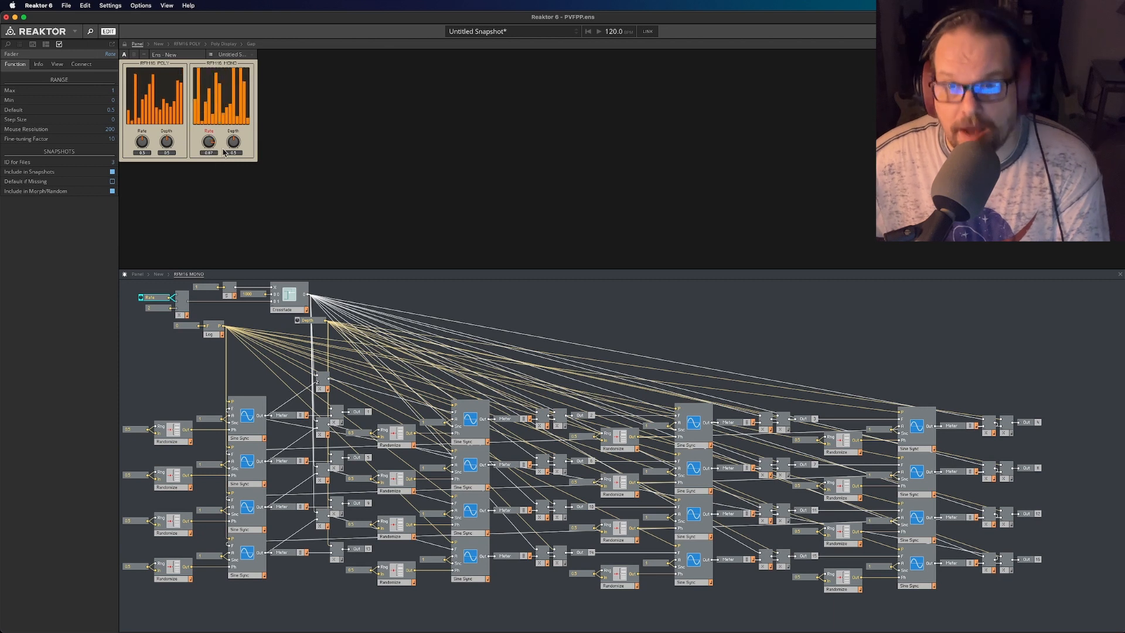
left_click_drag(226, 161, 215, 219)
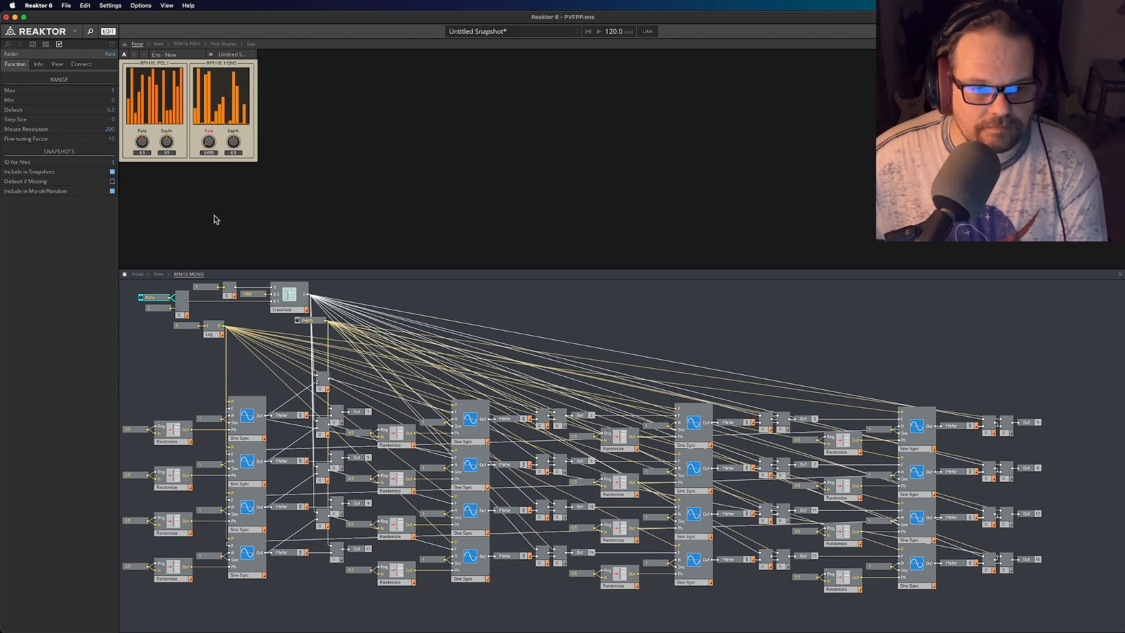
- Examine the multiply modules fed by Depth in RFM16 MONO and move the first column's Crossfade multiply modules back into their rows
left_click(237, 145)
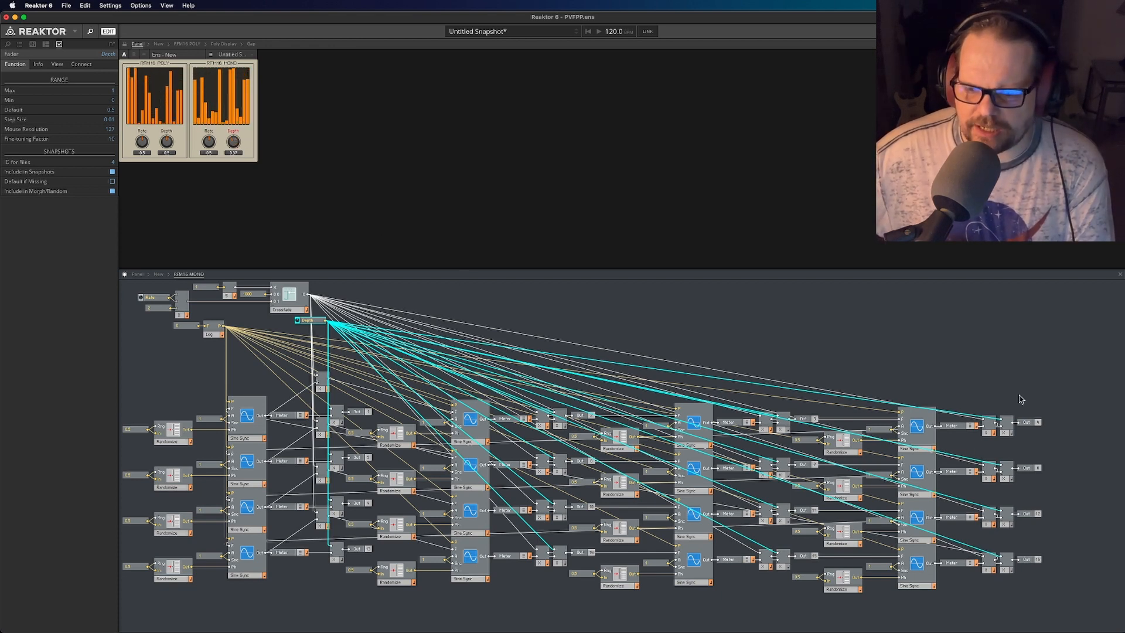
left_click_drag(1016, 400, 1009, 601)
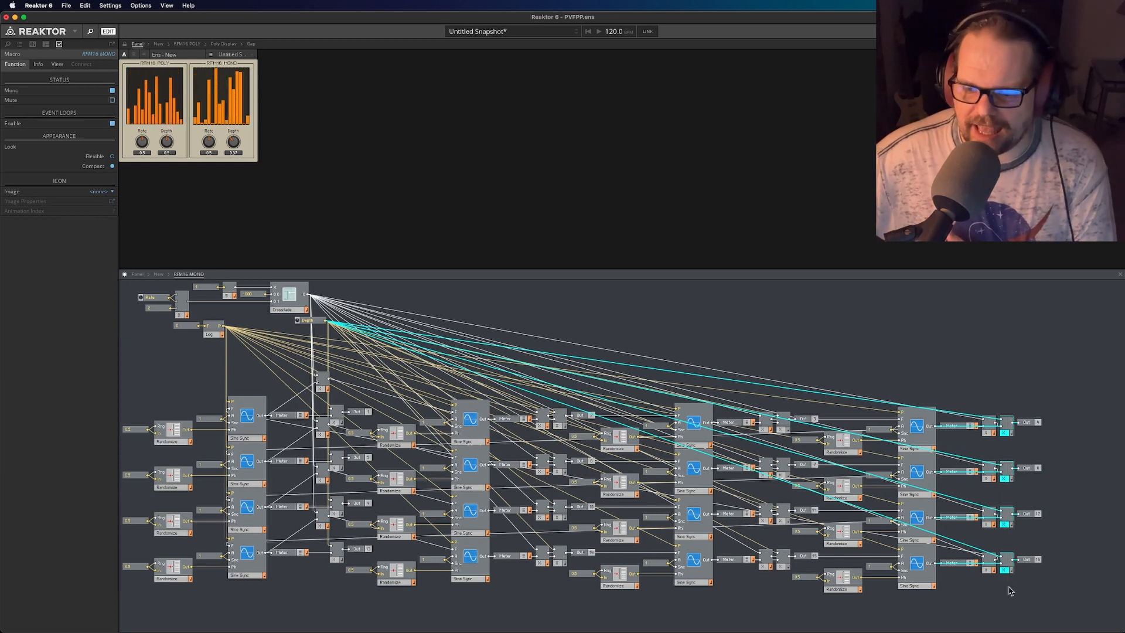
left_click(1010, 607)
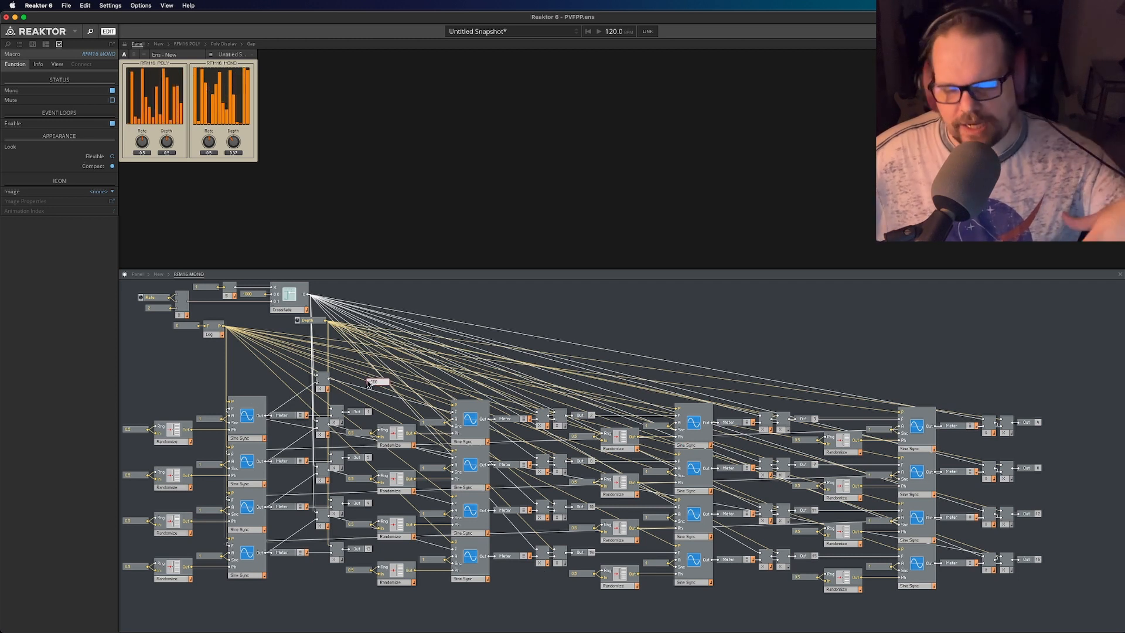
left_click_drag(305, 583, 321, 426)
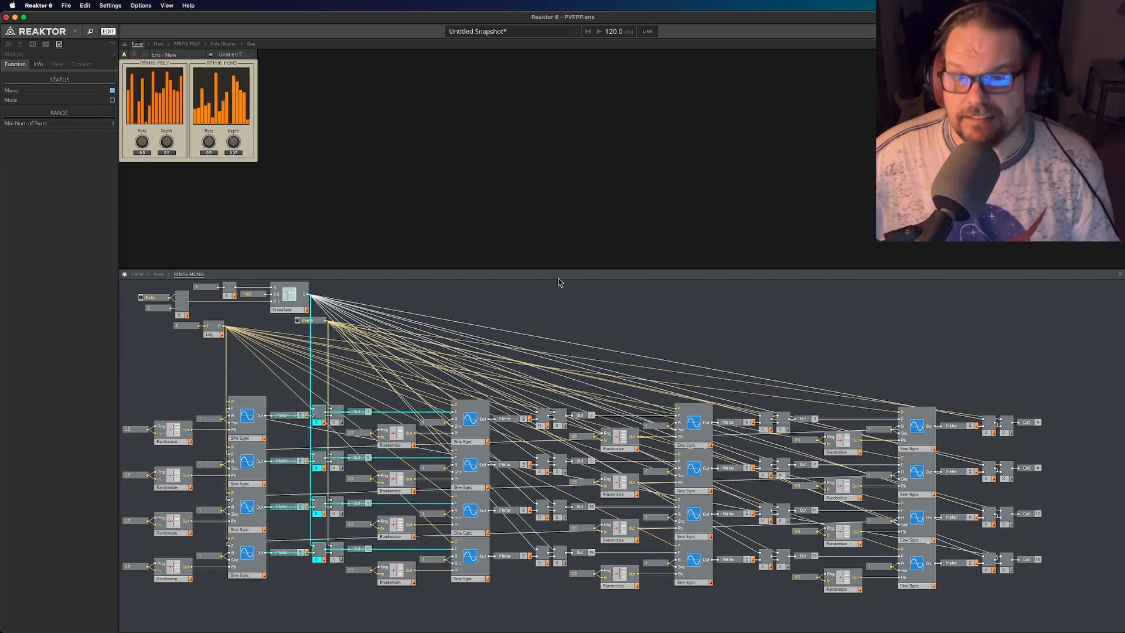
- Show the RFM16 POLY structure in the upper pane with the RFM16 MONO structure in the lower pane
left_click(159, 273)
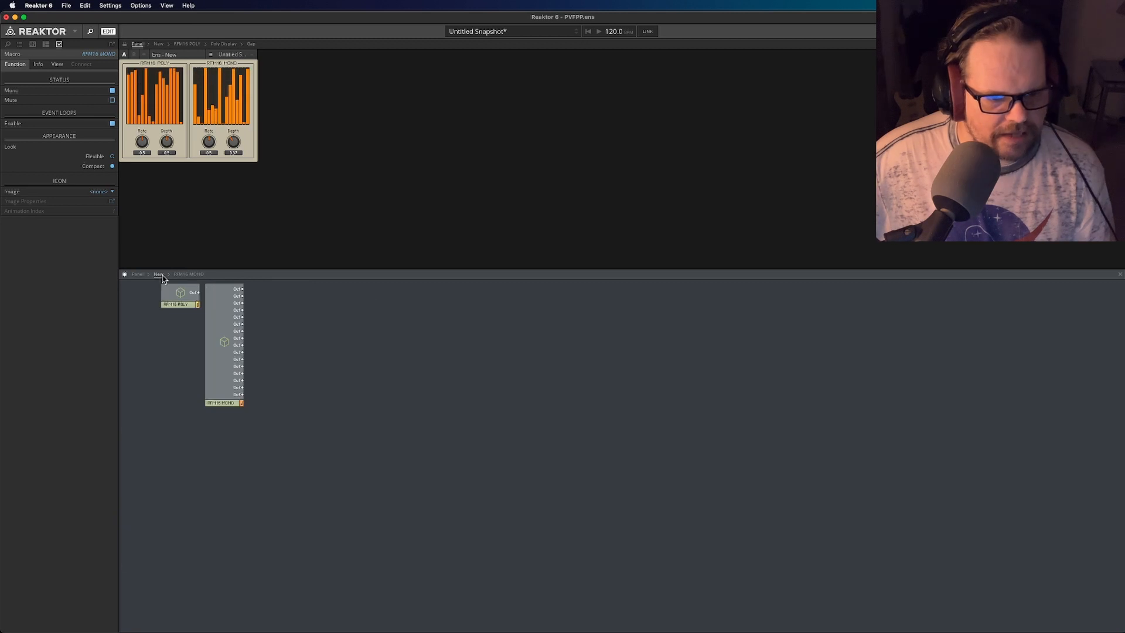
left_click(229, 402)
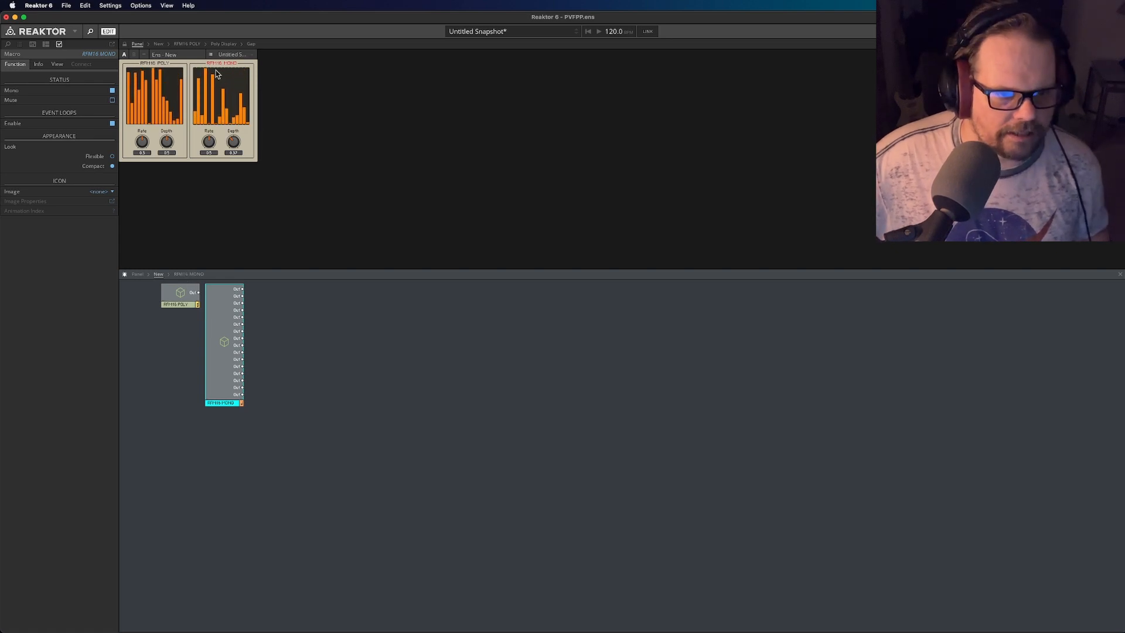
left_click(222, 45)
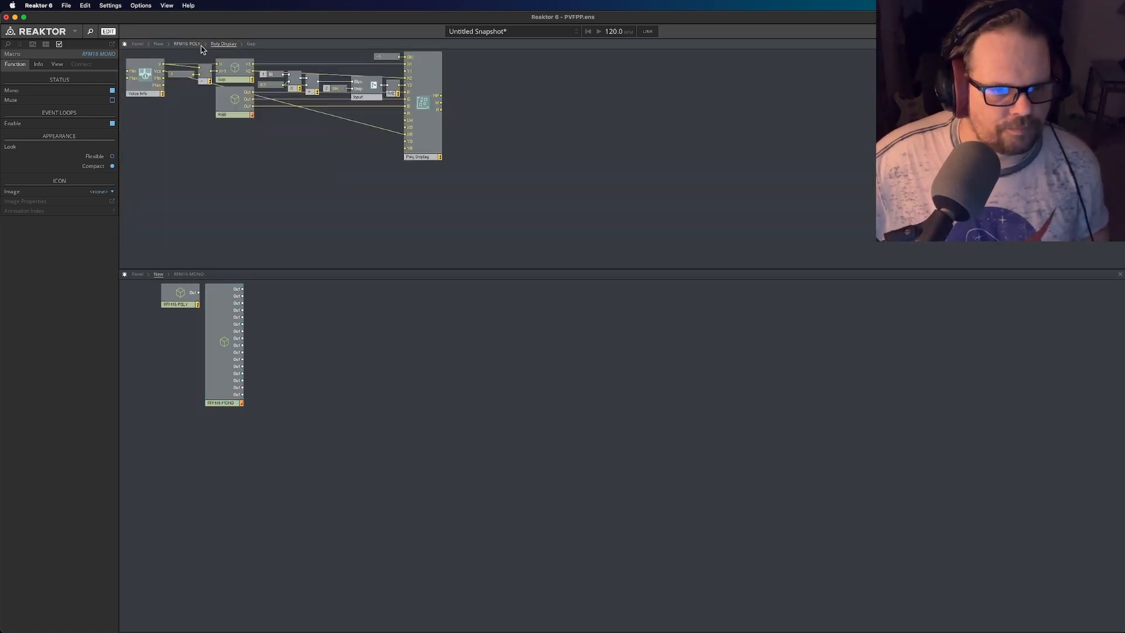
left_click(197, 45)
left_click(194, 275)
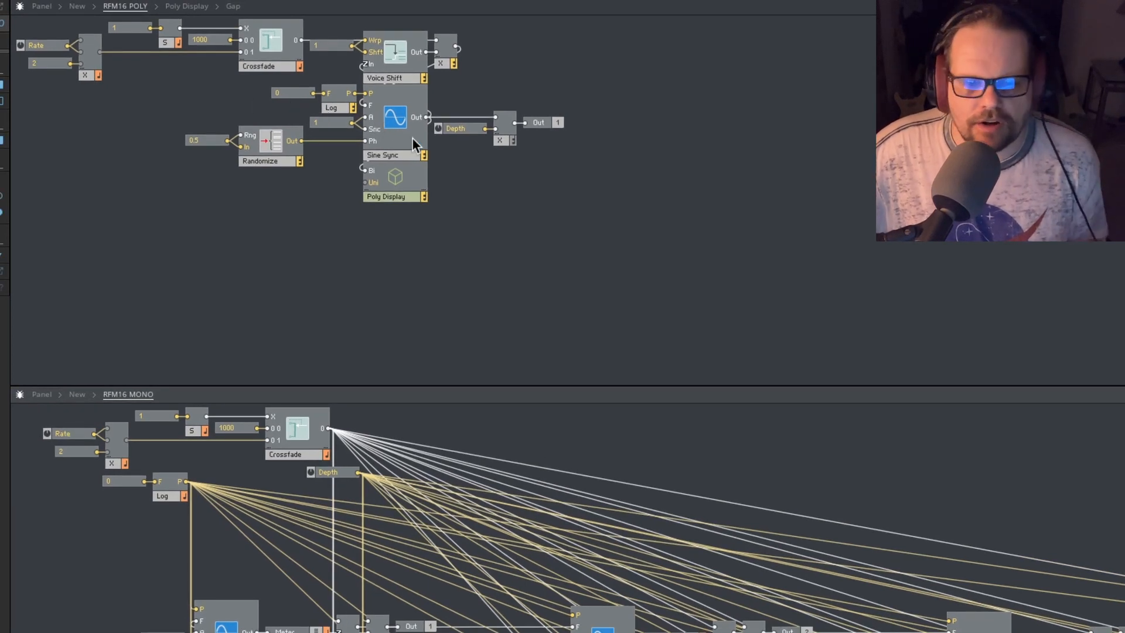
- Examine Sine Sync's connections in RFM16 POLY and the constant 1 feeding its A and Snc inputs
left_click(396, 148)
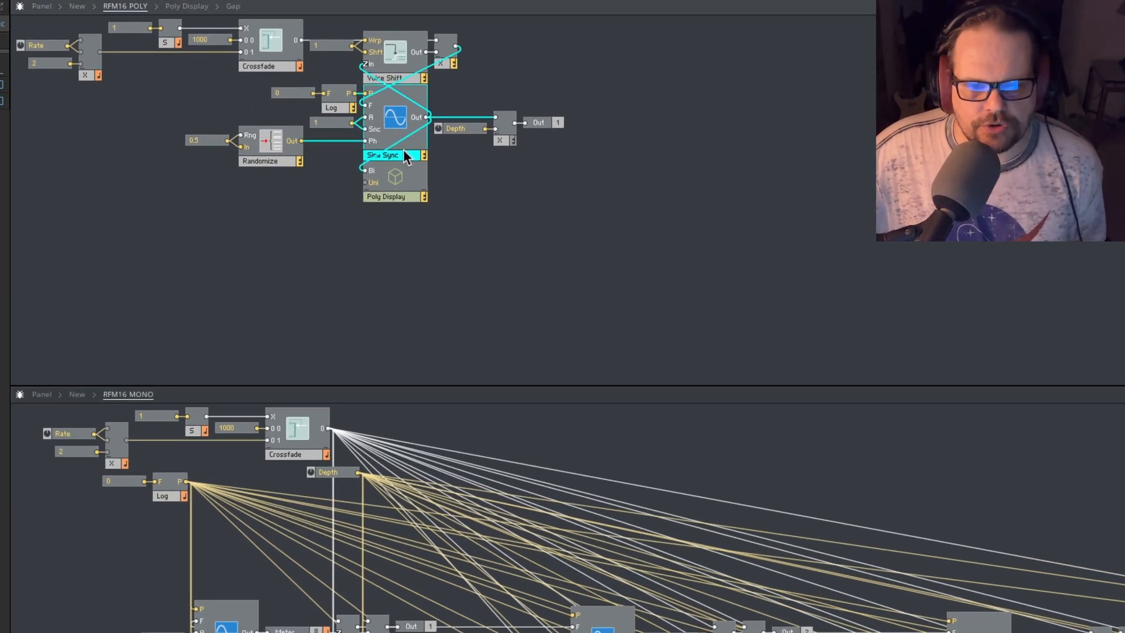
left_click(487, 171)
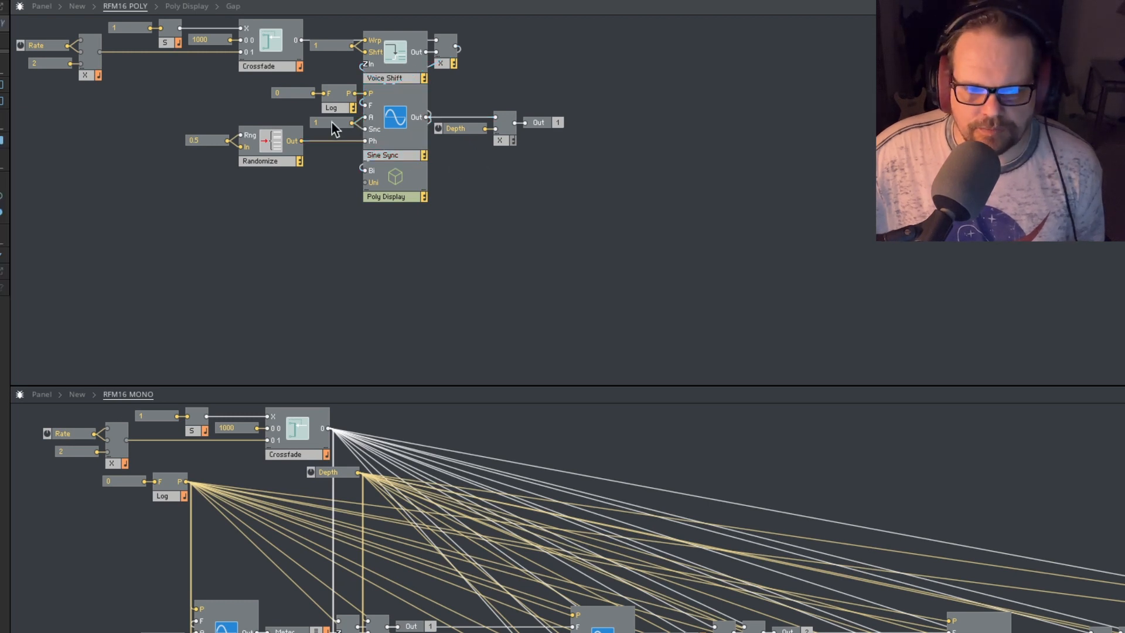
left_click(329, 123)
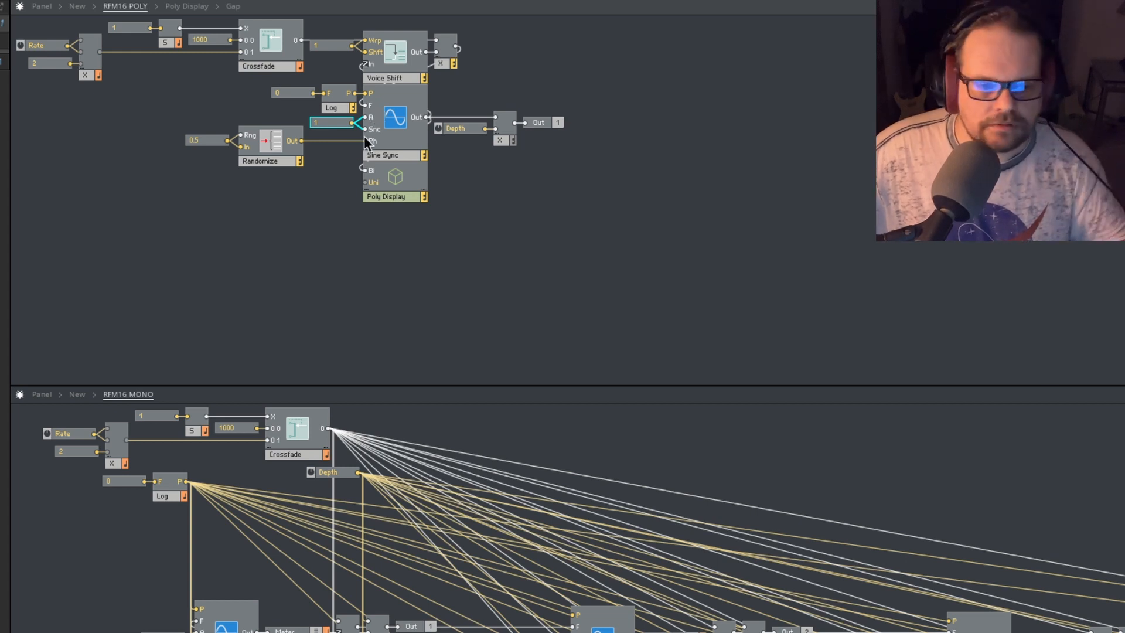
mouse_move(343, 126)
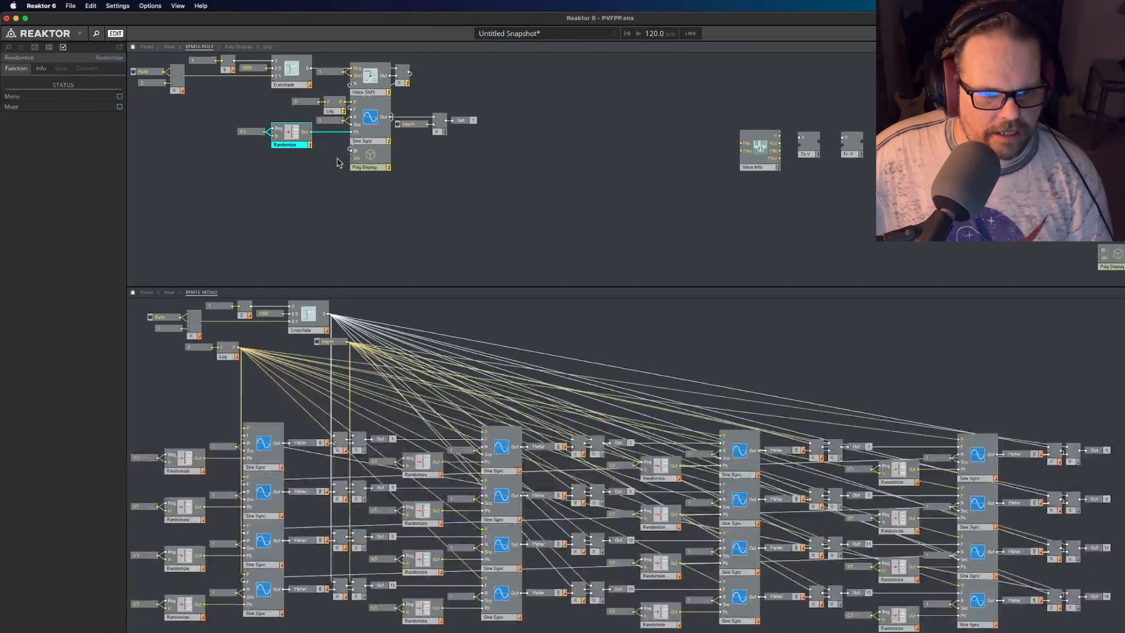
- Locate Randomizer among the built-in Event Processing modules, closing the list without adding a module
right_click(340, 186)
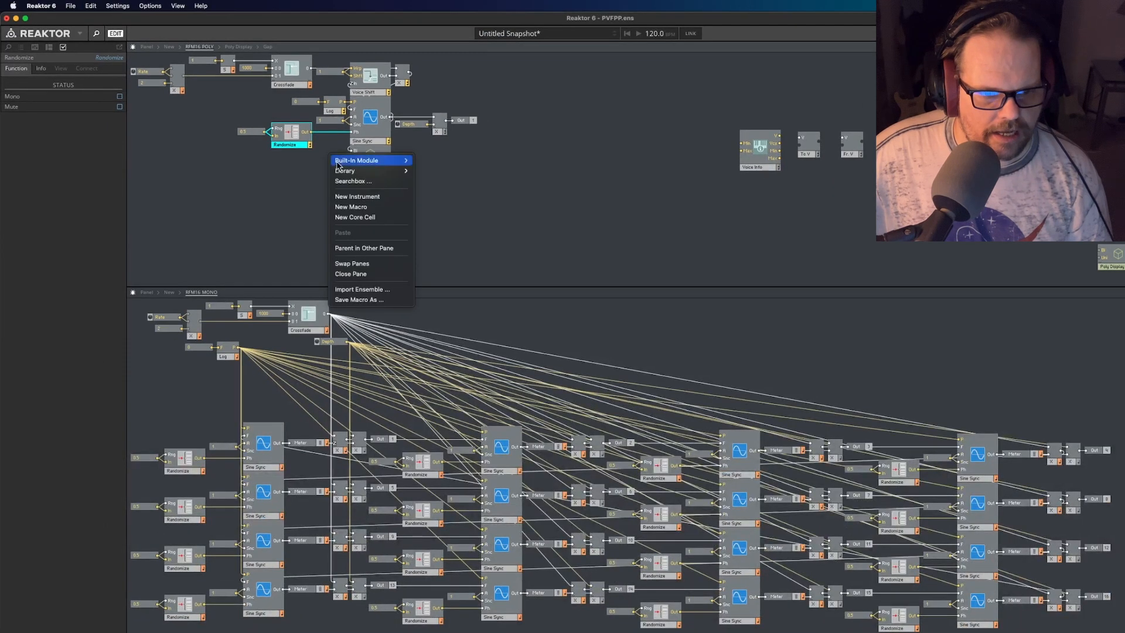
mouse_move(361, 163)
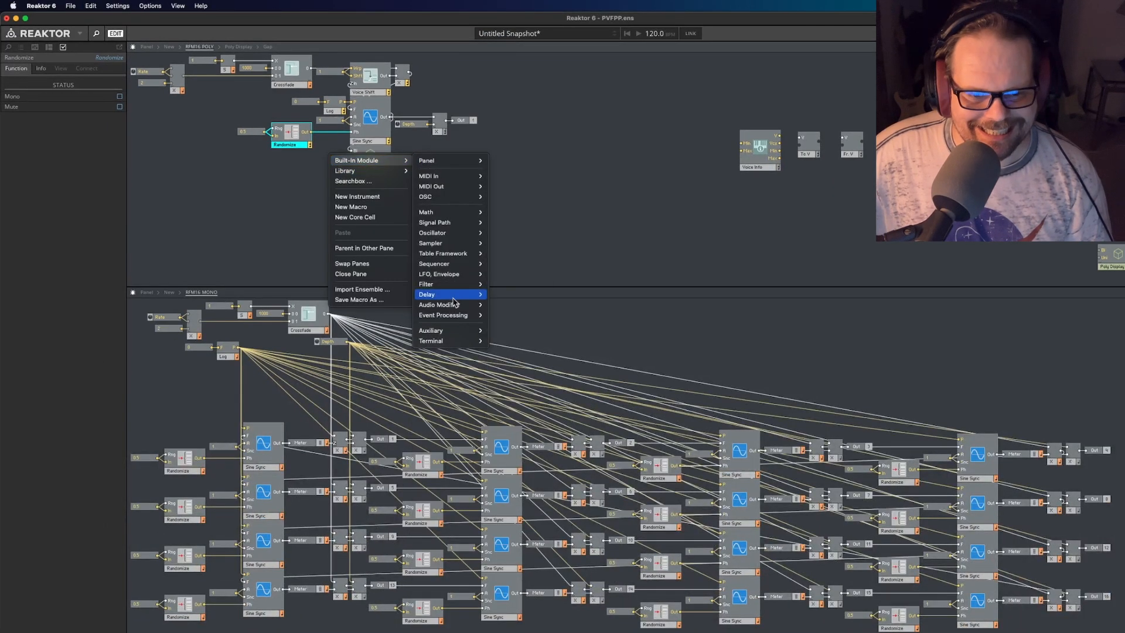
mouse_move(454, 315)
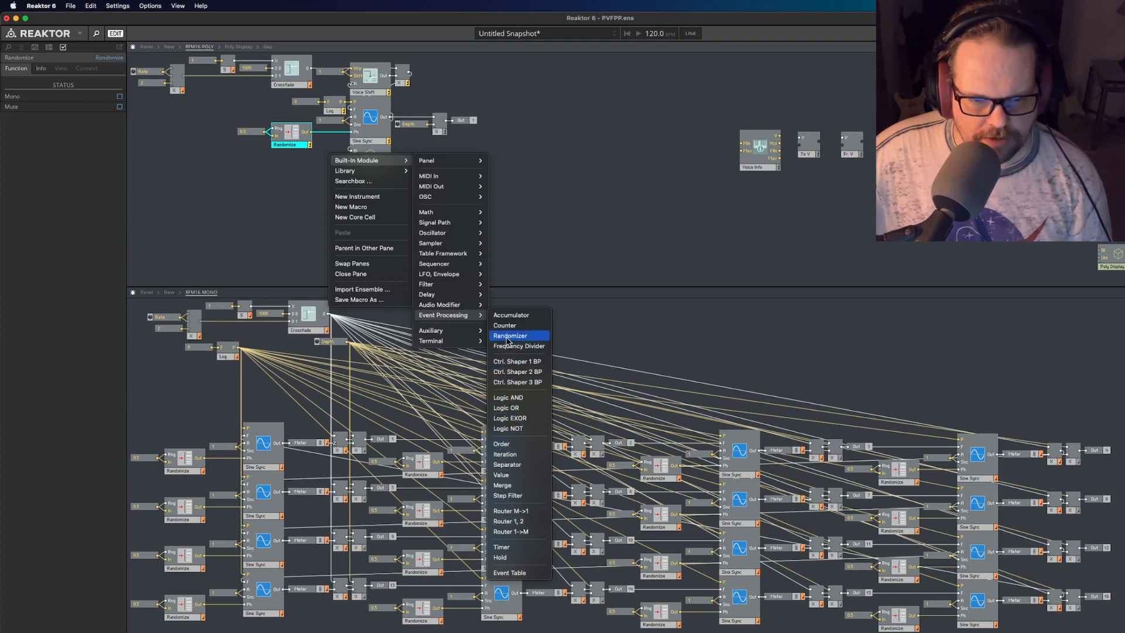
left_click(243, 160)
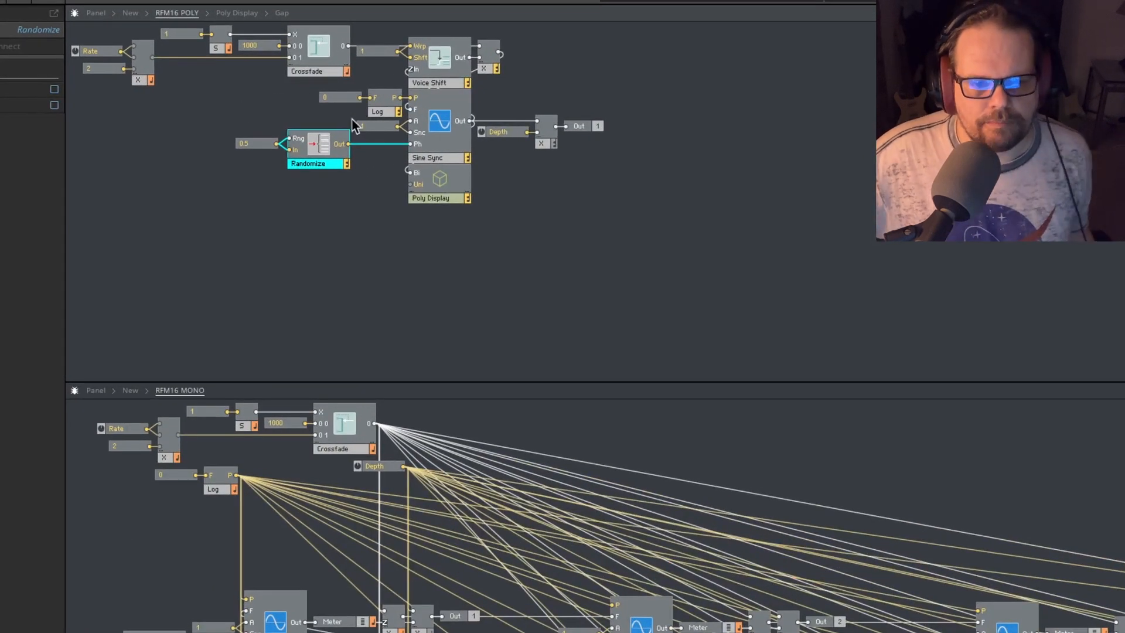
- Inspect the 0.5 constant feeding Randomize's Rng and In inputs in RFM16 POLY and Randomize's per-voice output values
left_click(314, 183)
mouse_move(283, 151)
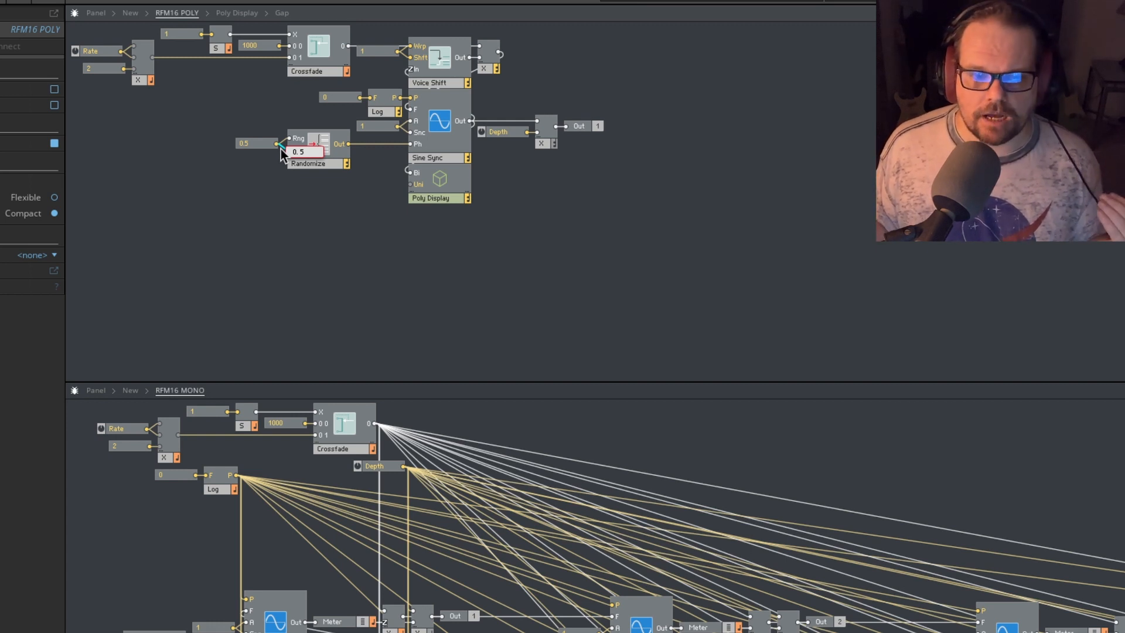
left_click_drag(281, 150, 289, 150)
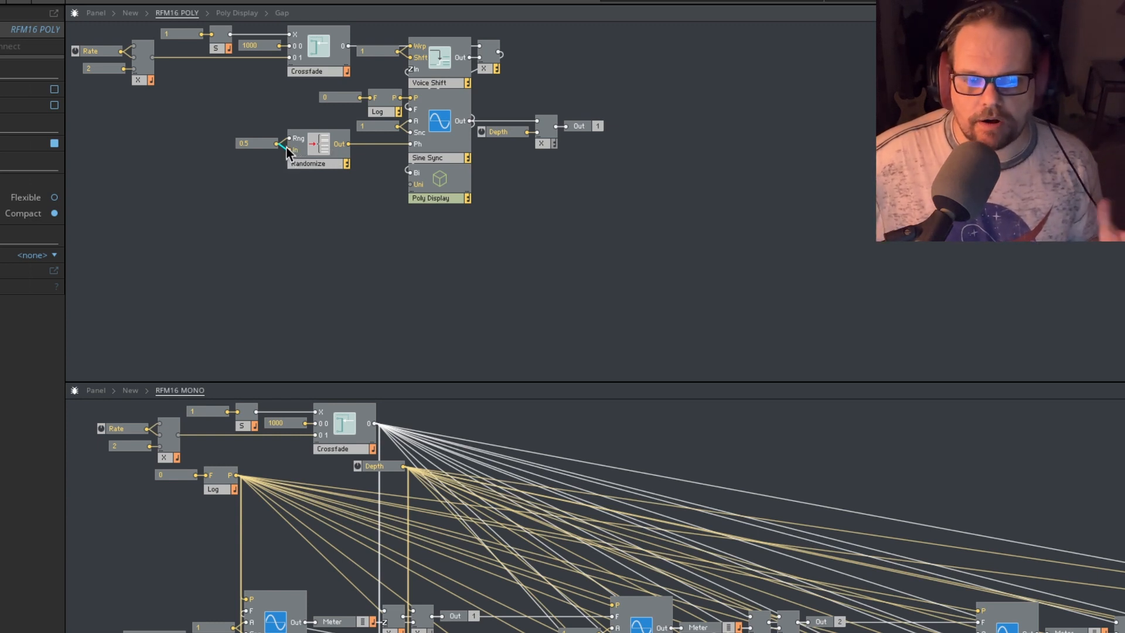
mouse_move(287, 148)
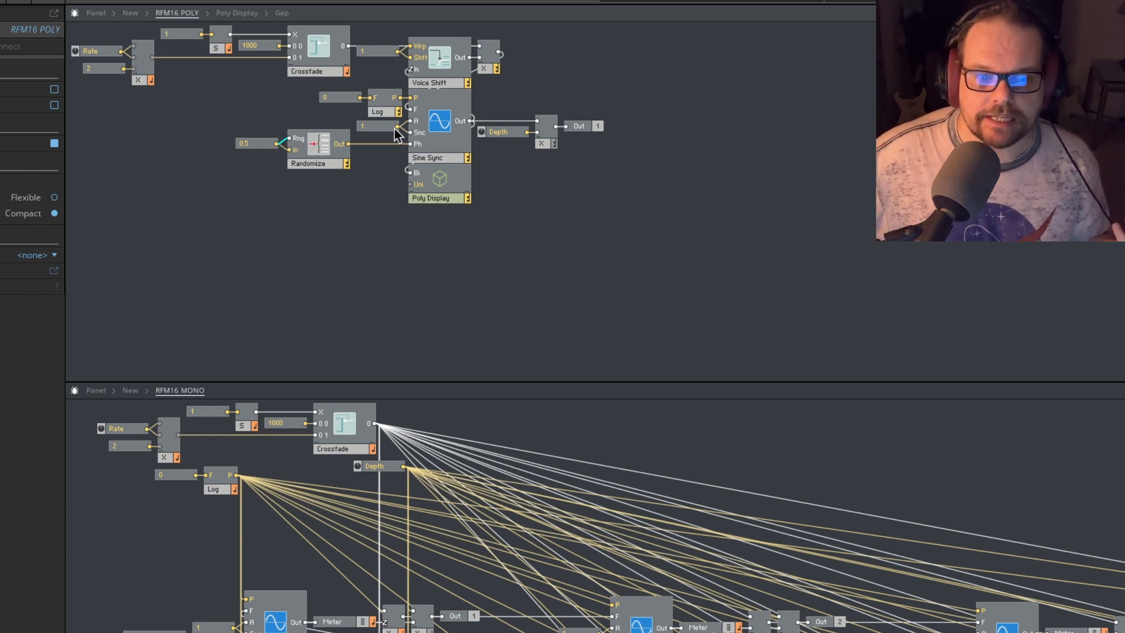
mouse_move(386, 146)
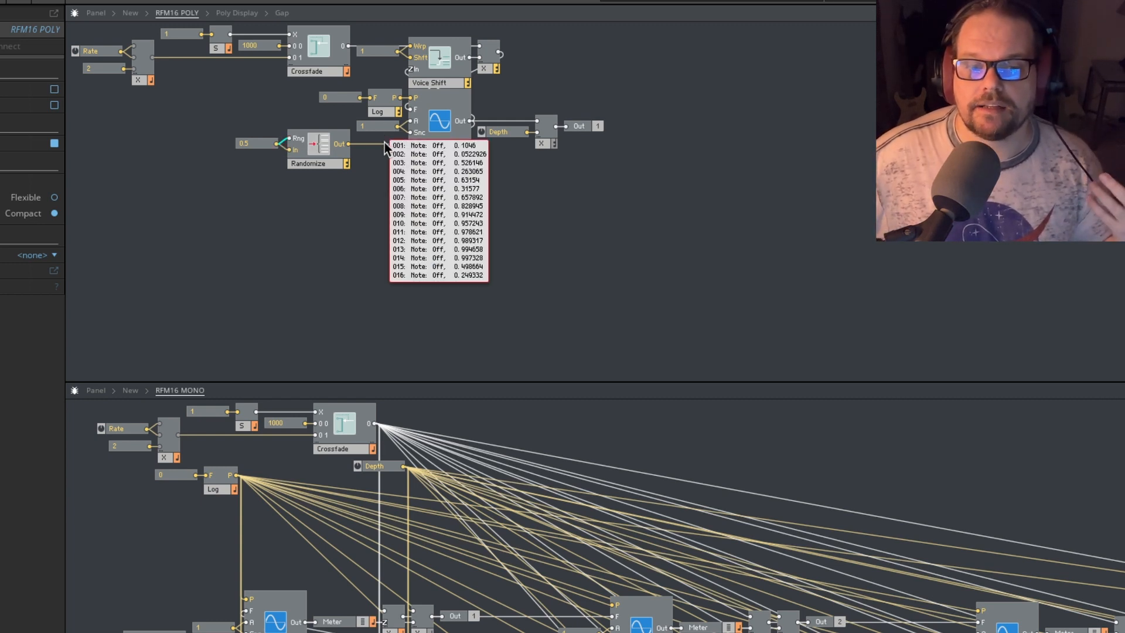
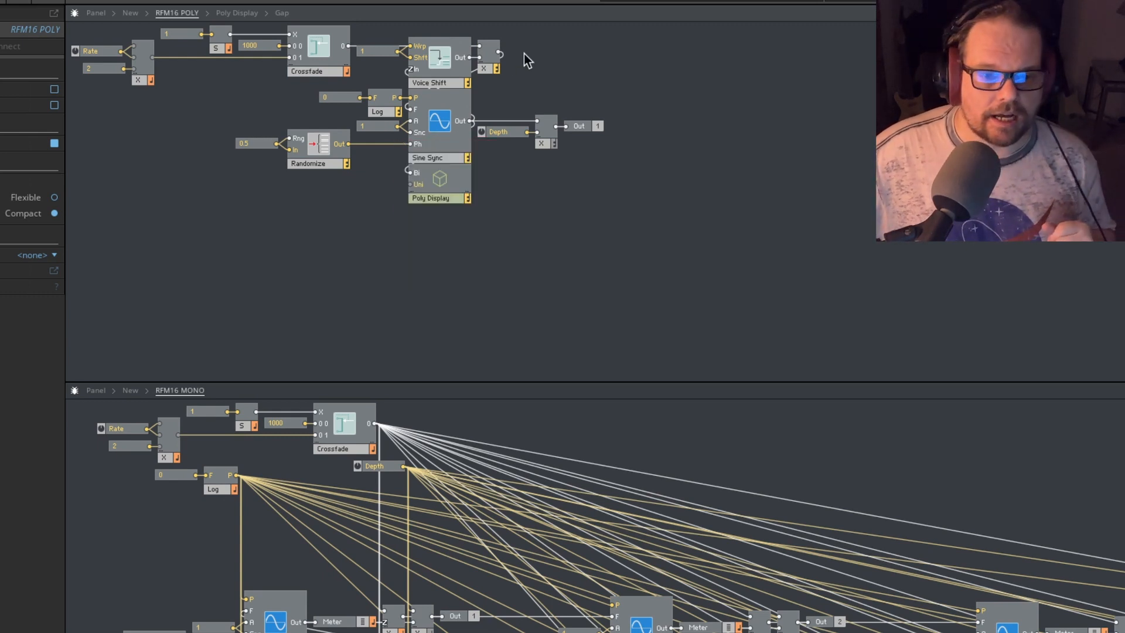
- Examine the connections of Sine Sync, Voice Shift and its multiplier in RFM16 POLY, and the per-voice values at Voice Shift's output
left_click(443, 156)
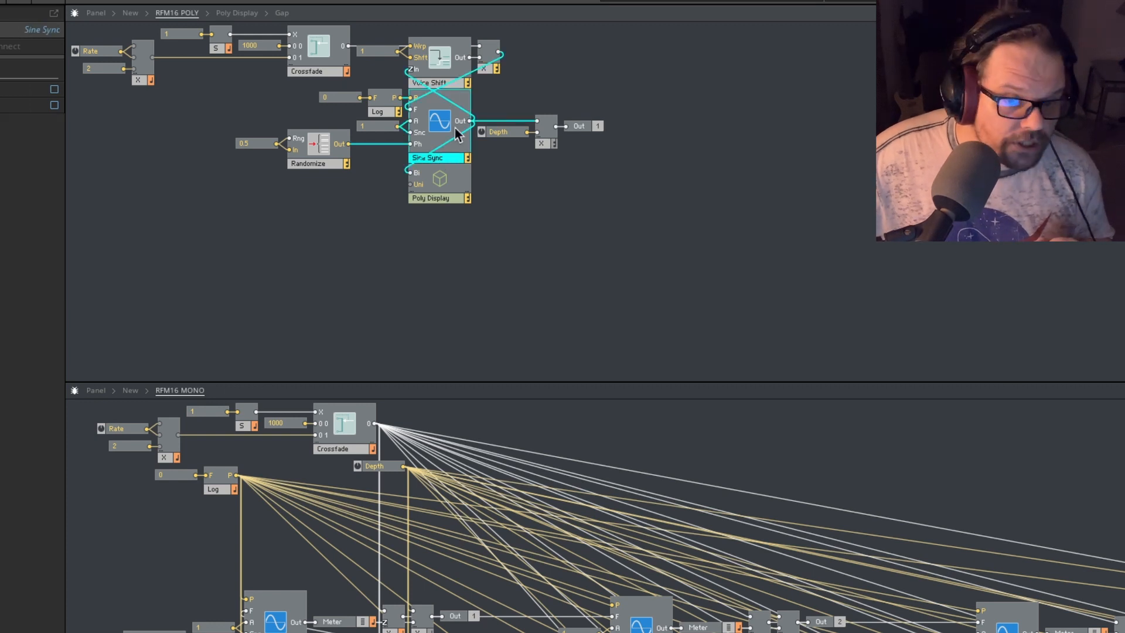
left_click(491, 98)
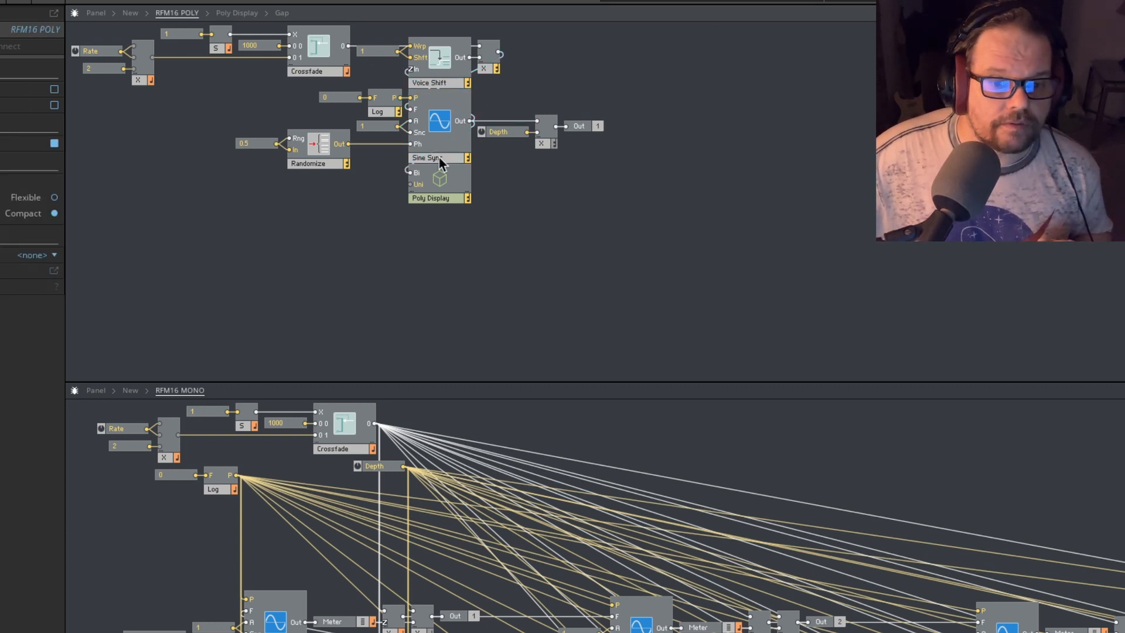
left_click_drag(553, 76, 381, 24)
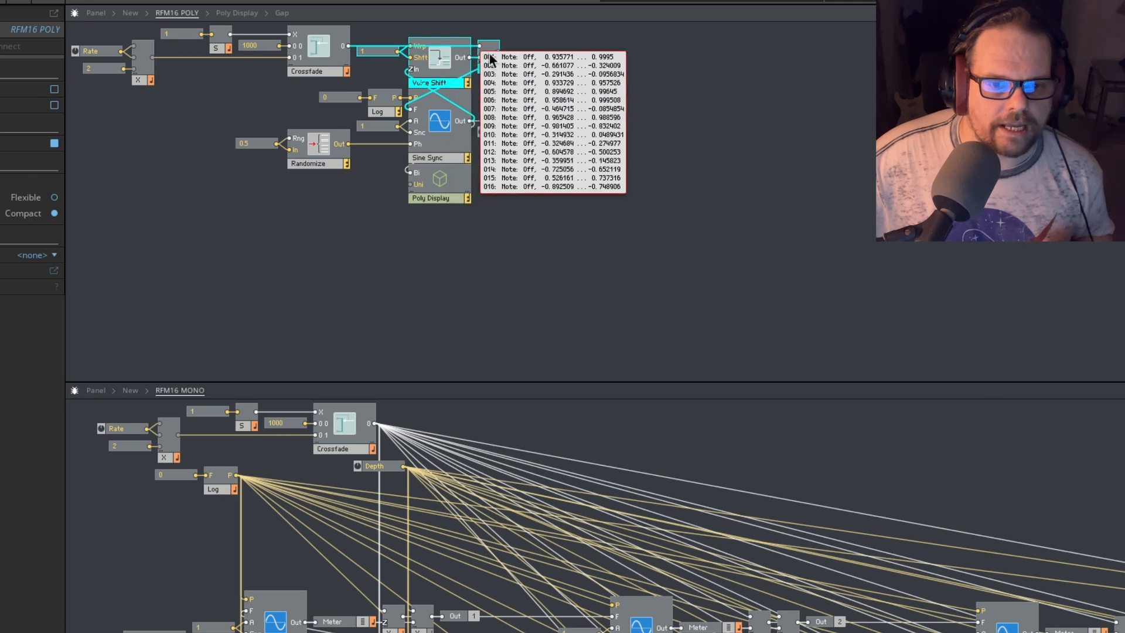
mouse_move(482, 56)
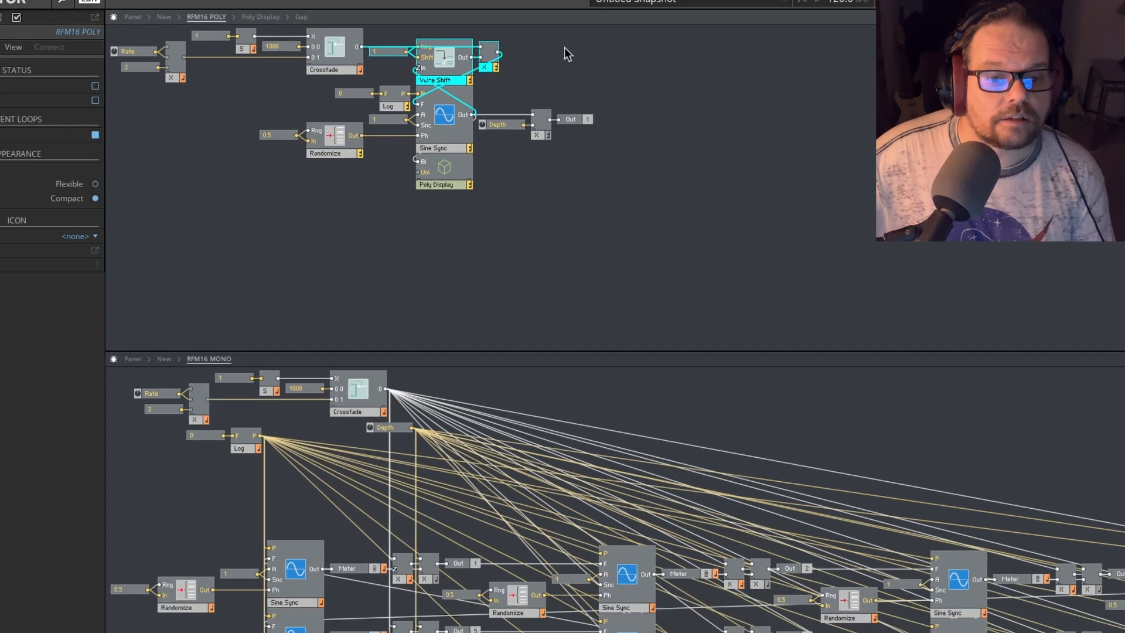
- Spread out RFM16 POLY by separating Voice Shift with its multiplier from the Rate/Crossfade section and Sine Sync, with the constant 1 beside Voice Shift
left_click(506, 67)
left_click_drag(504, 81, 483, 53)
scroll(596, 111, "up", 1)
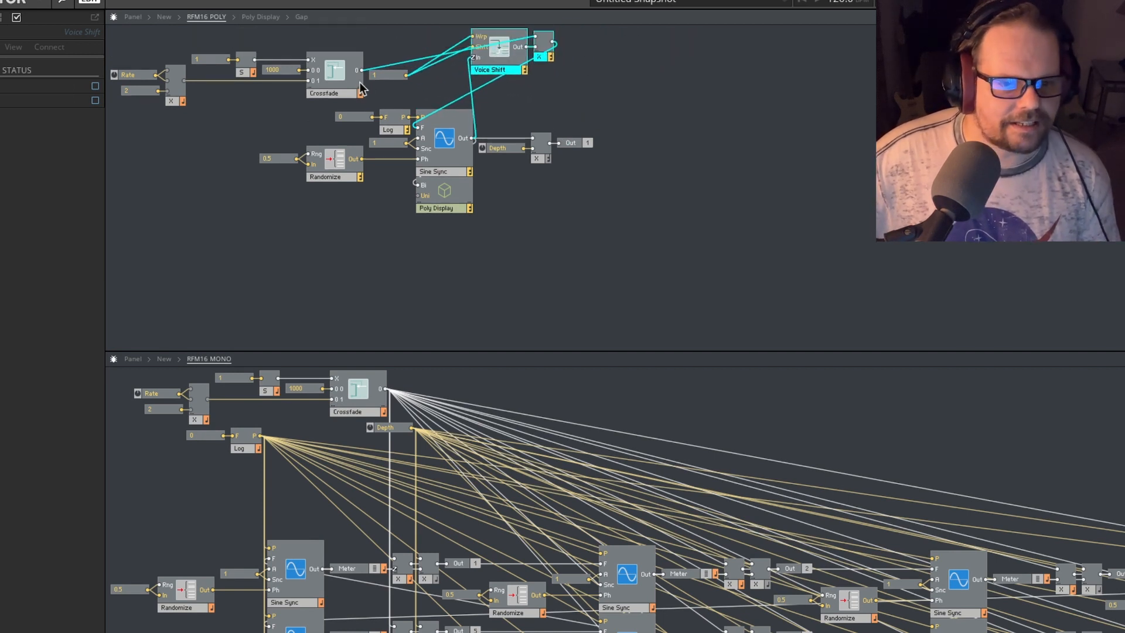
left_click_drag(345, 102, 88, 21)
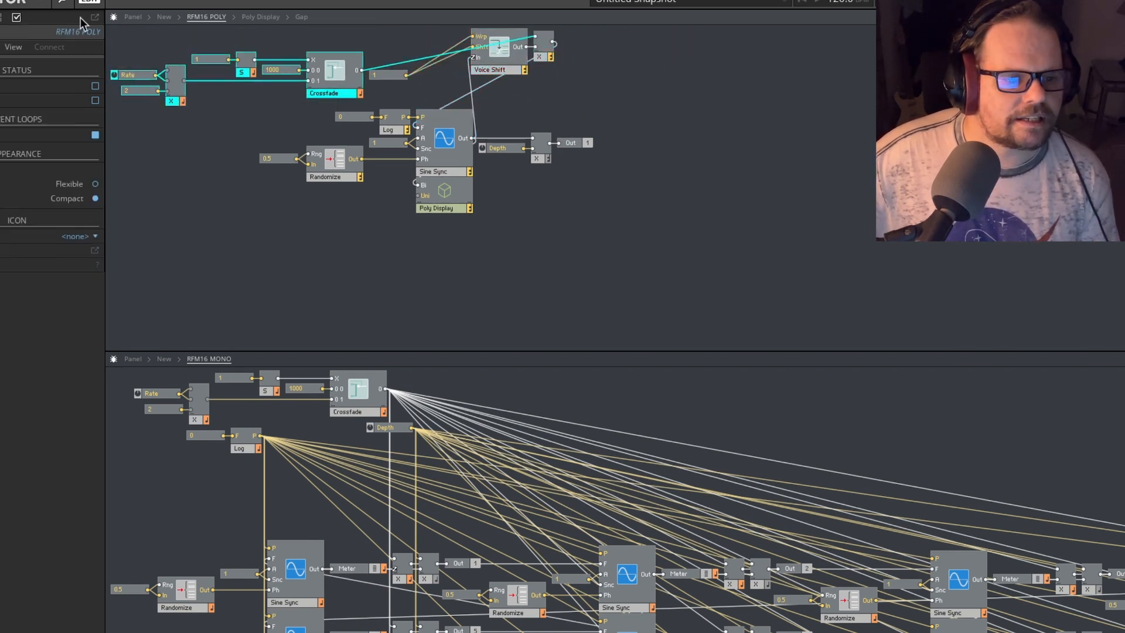
key("Delete")
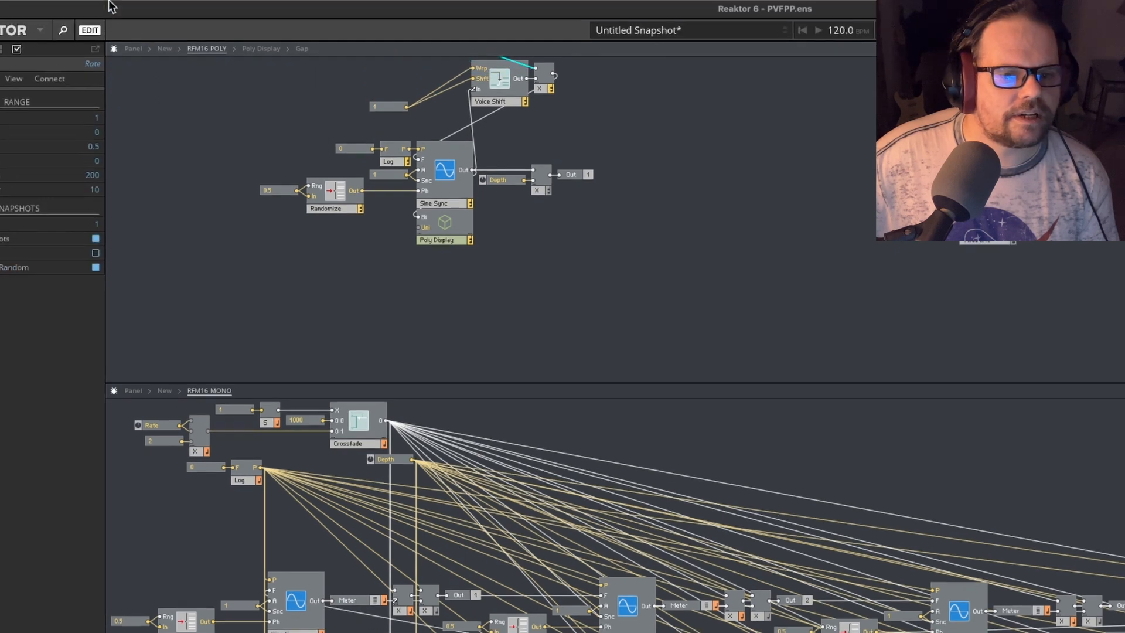
key("ctrl+z")
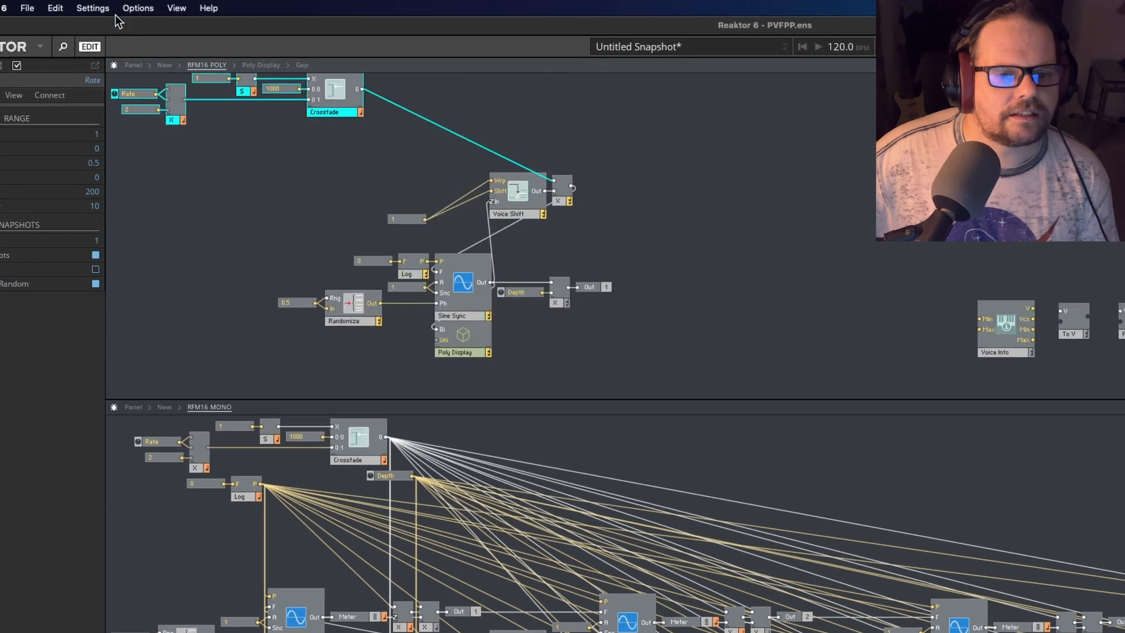
left_click(292, 160)
left_click_drag(407, 219, 428, 184)
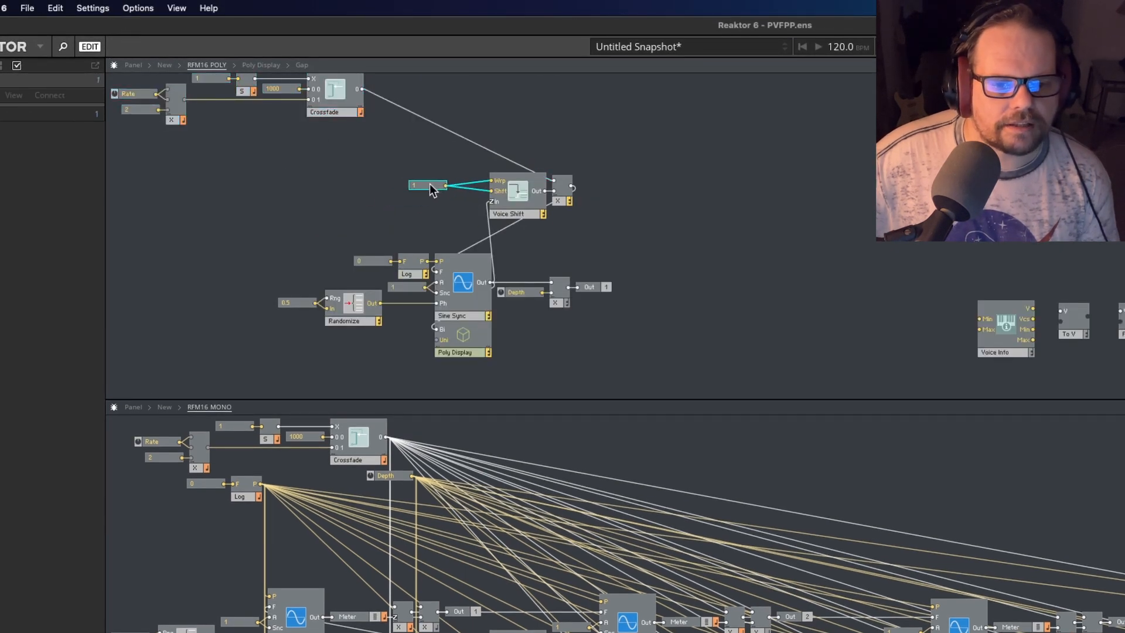
left_click(582, 232)
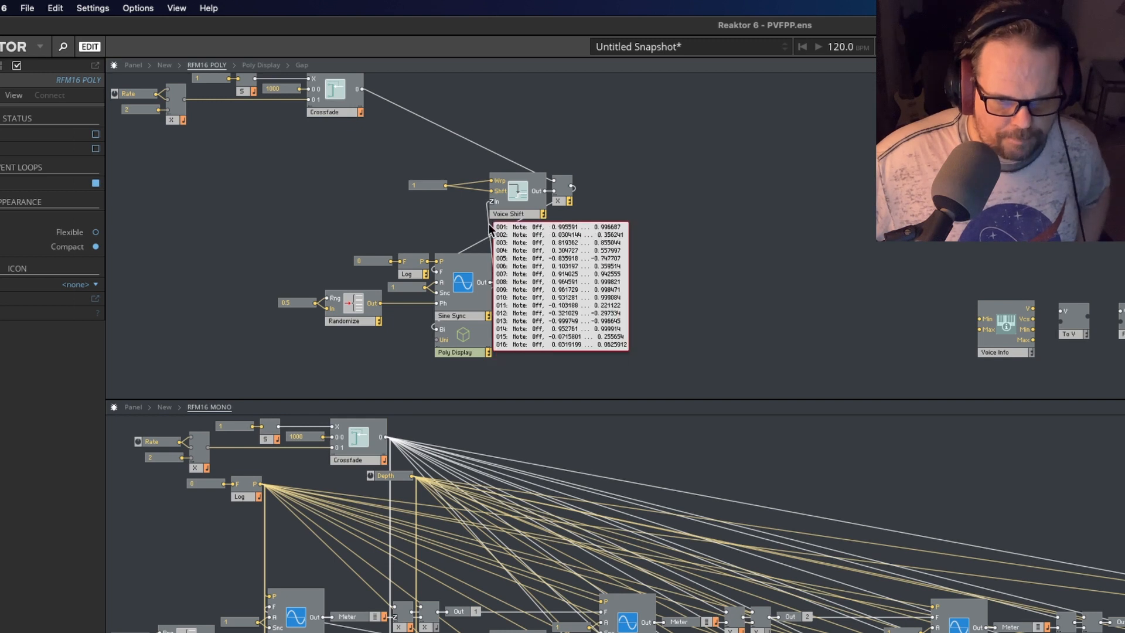
- Duplicate the Voice Shift module in RFM16 POLY and place the unconnected copy in the empty area above Voice Info
left_click(518, 213)
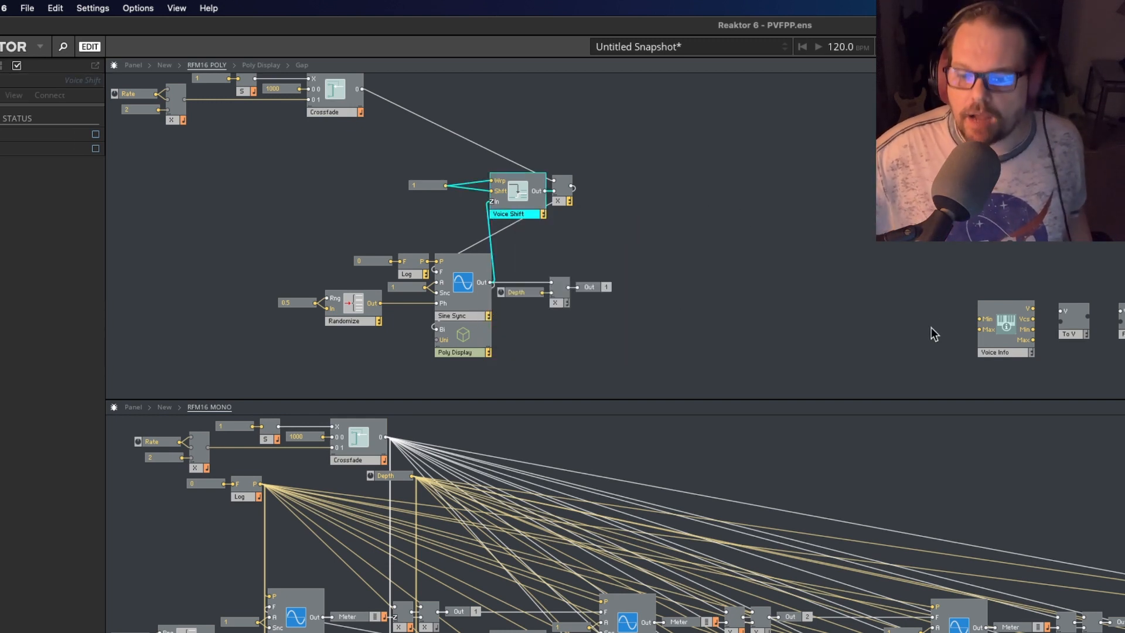
left_click(1113, 364)
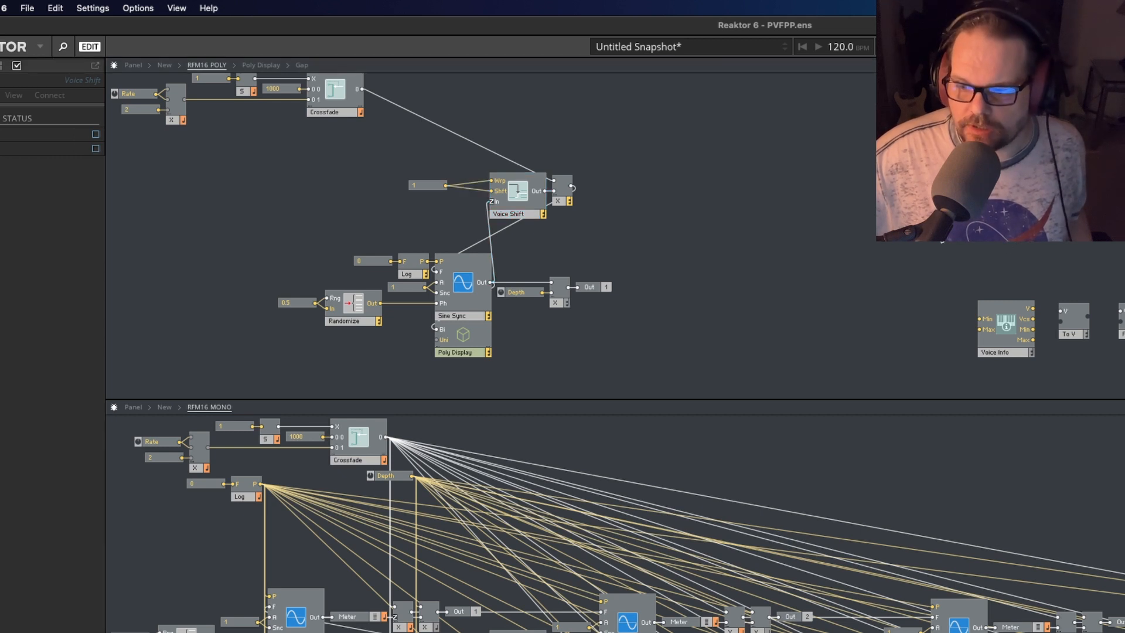
left_click_drag(902, 221, 836, 232)
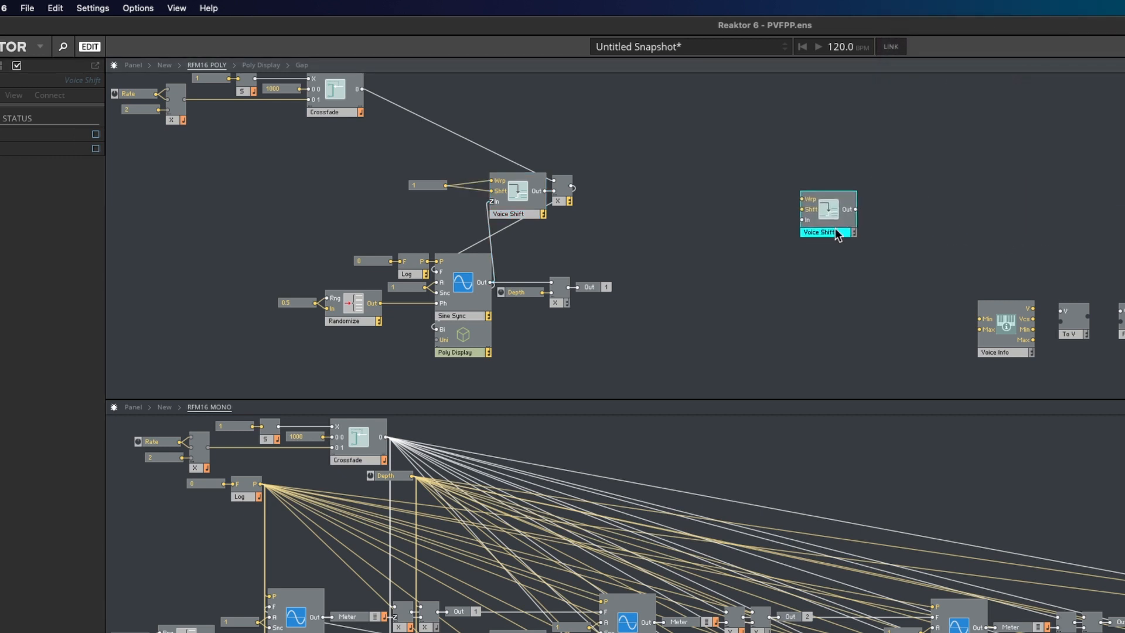
left_click(887, 296)
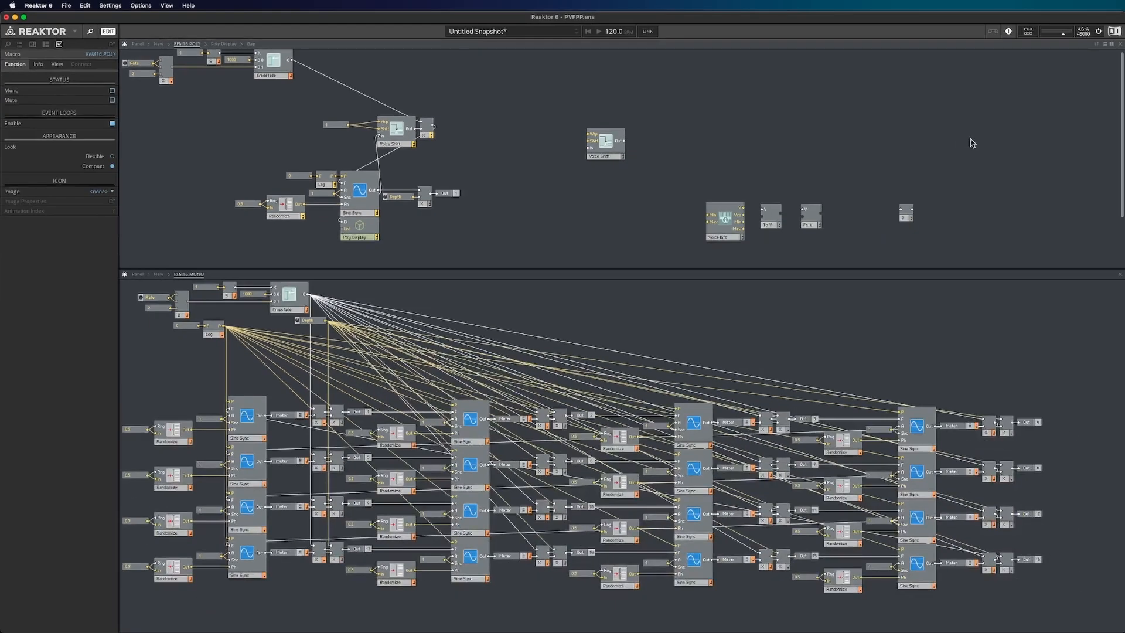
- Move the spare Poly Display above the To V and Fr. V modules and connect Voice Info's V output to its Bi input
scroll(1018, 152, "down", 3)
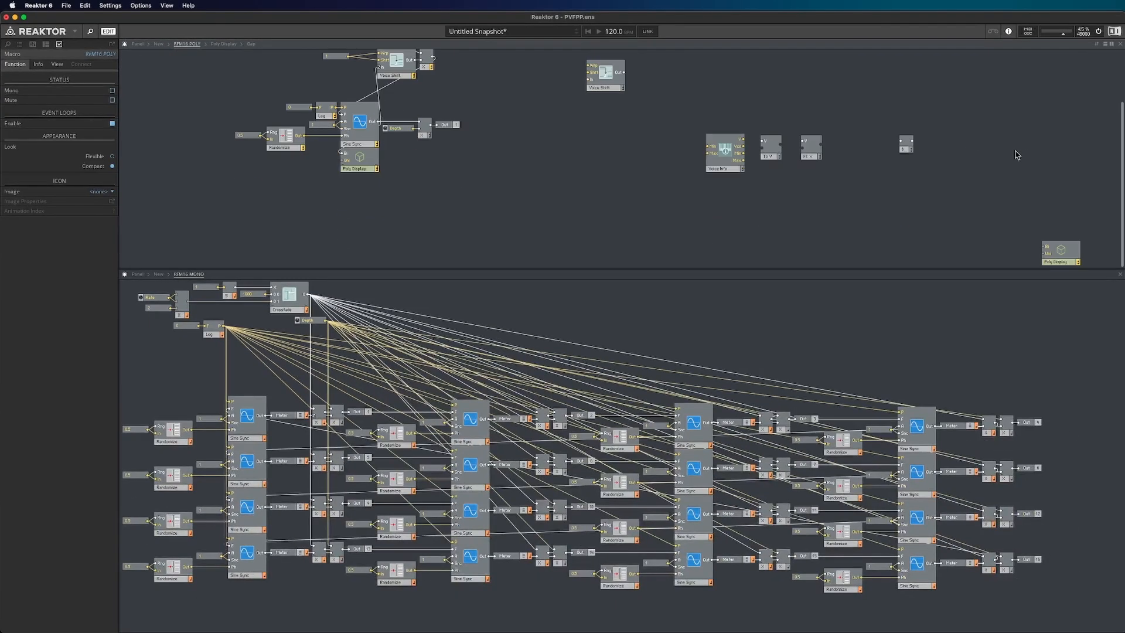
left_click_drag(1063, 261, 789, 119)
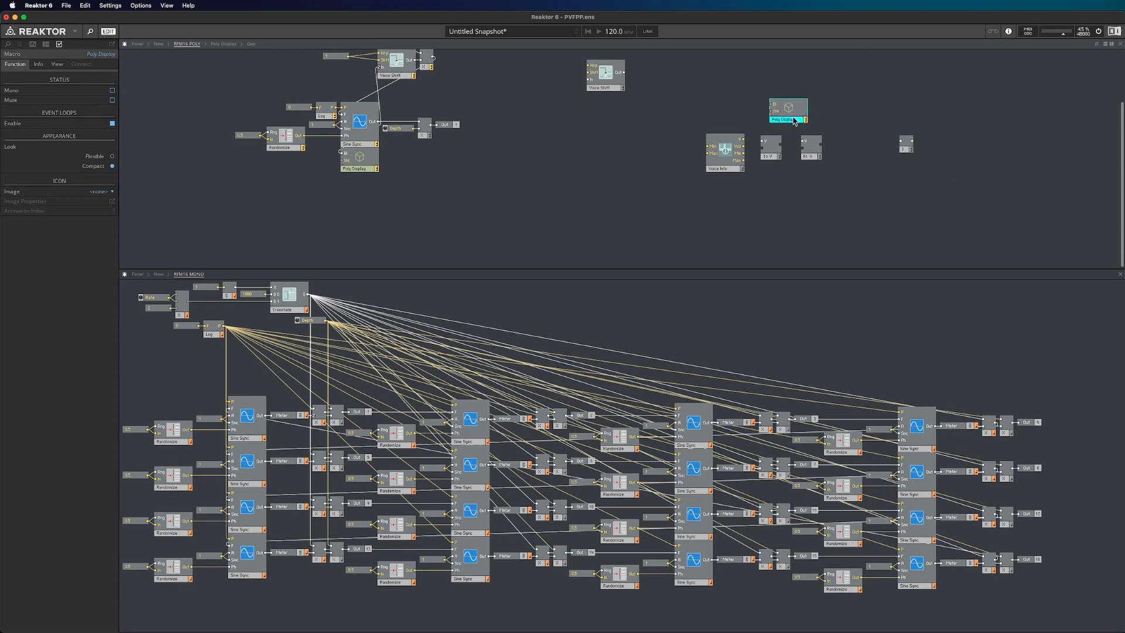
left_click_drag(732, 169, 757, 109)
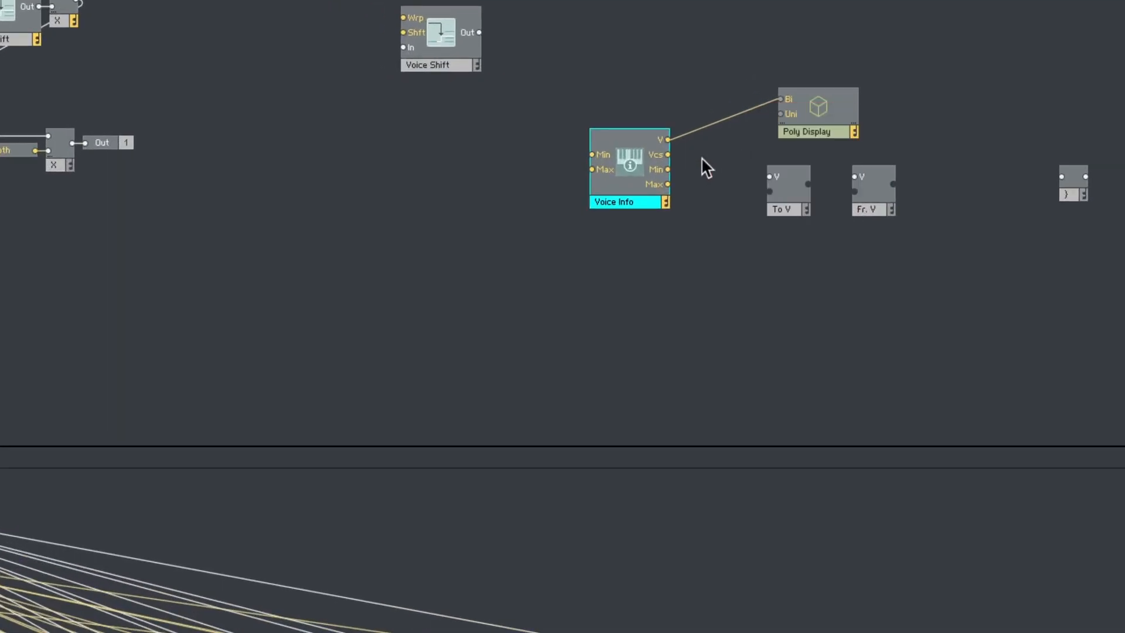
- Place the spare Voice Shift between Voice Info and Poly Display, and inspect the per-voice values of Voice Info's V output
left_click_drag(645, 203, 365, 209)
left_click_drag(458, 67, 568, 214)
mouse_move(531, 133)
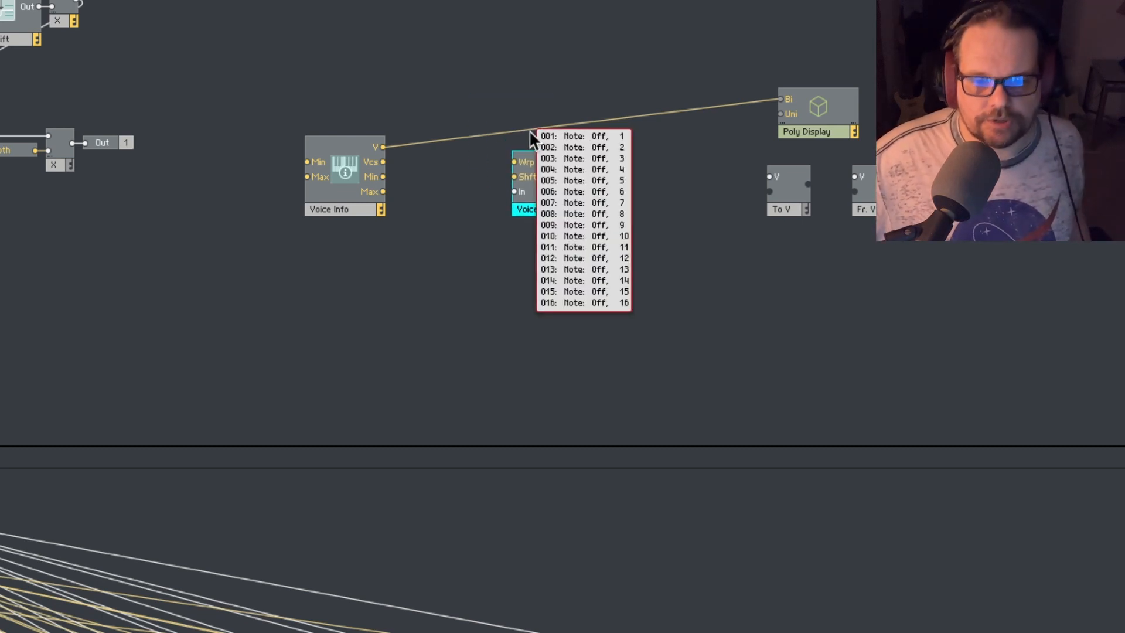
left_click(402, 161)
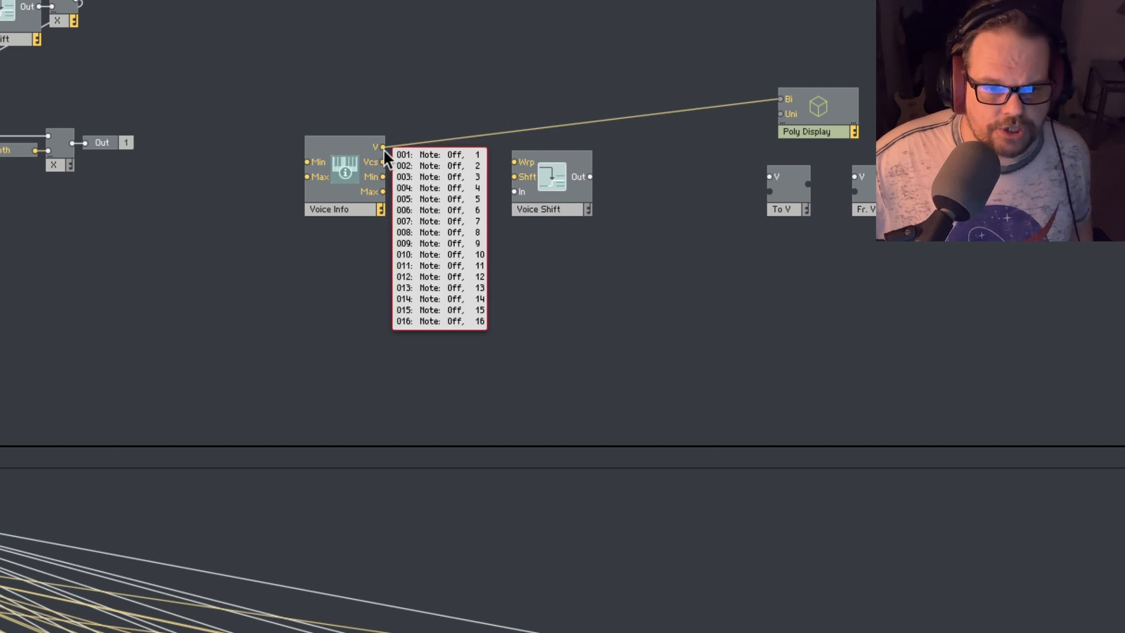
- Connect Voice Info's V output to Voice Shift's In, and Voice Shift's Out to Poly Display's Bi input
left_click_drag(382, 147, 515, 191)
mouse_move(592, 117)
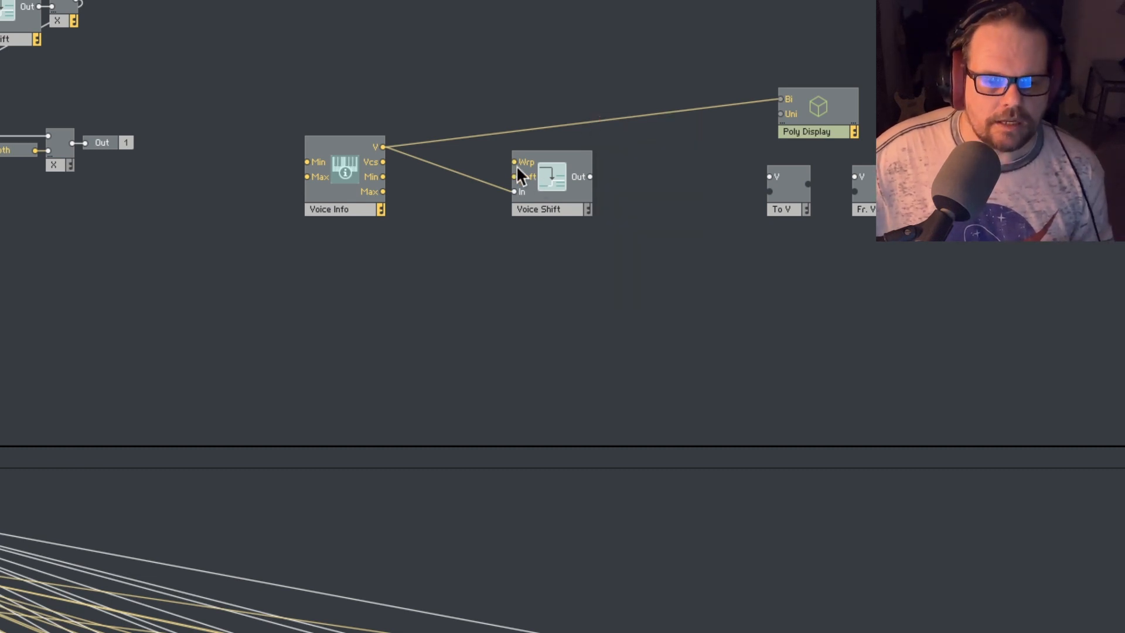
left_click_drag(589, 175, 780, 98)
mouse_move(700, 132)
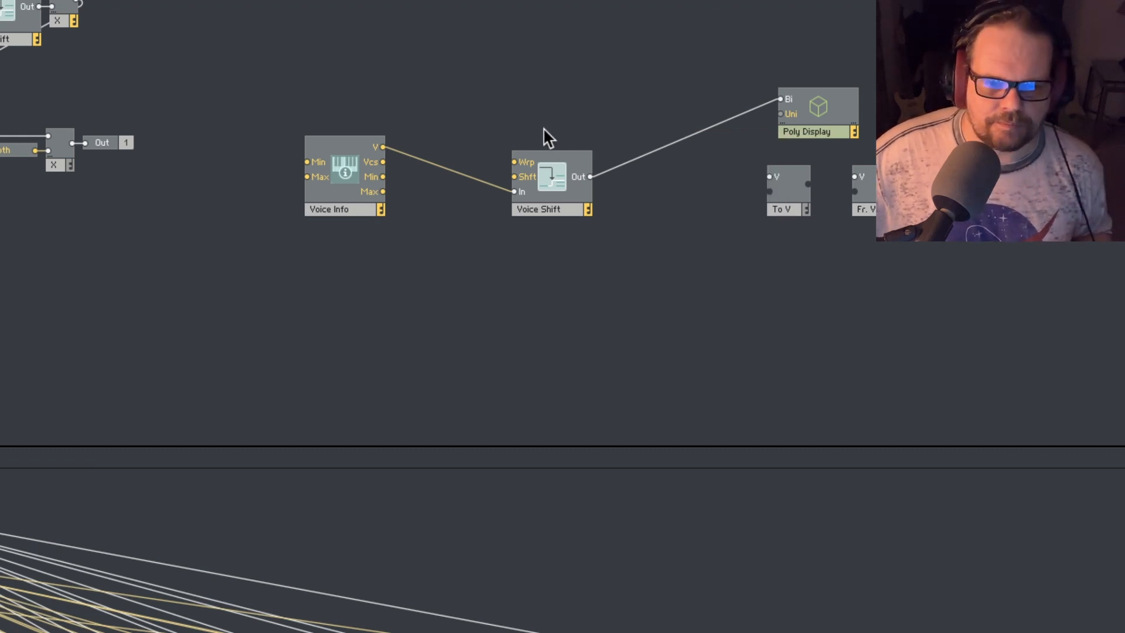
- Create a constant 0 for the spare Voice Shift's Shft input and reposition Voice Info below it, clear of the wiring
right_click(515, 177)
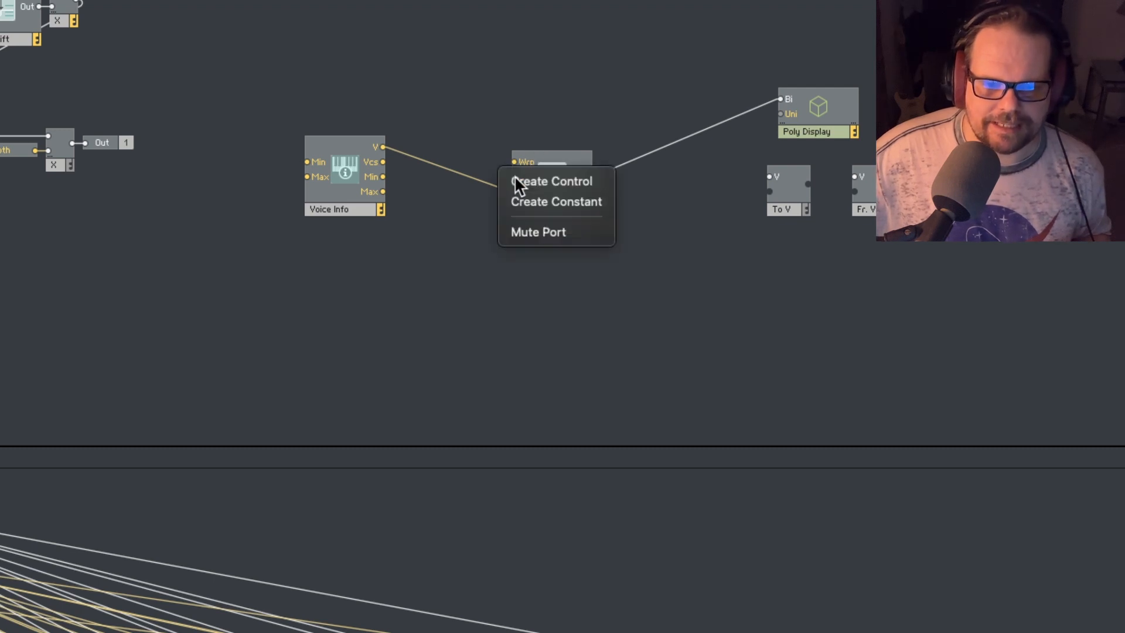
left_click(535, 202)
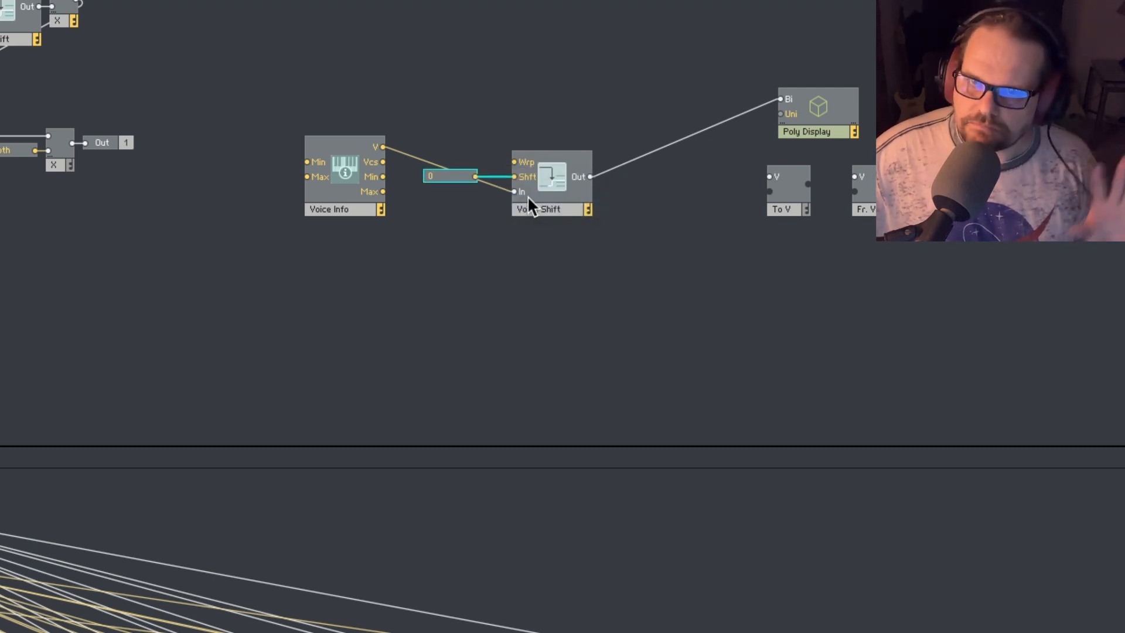
left_click_drag(324, 209, 322, 246)
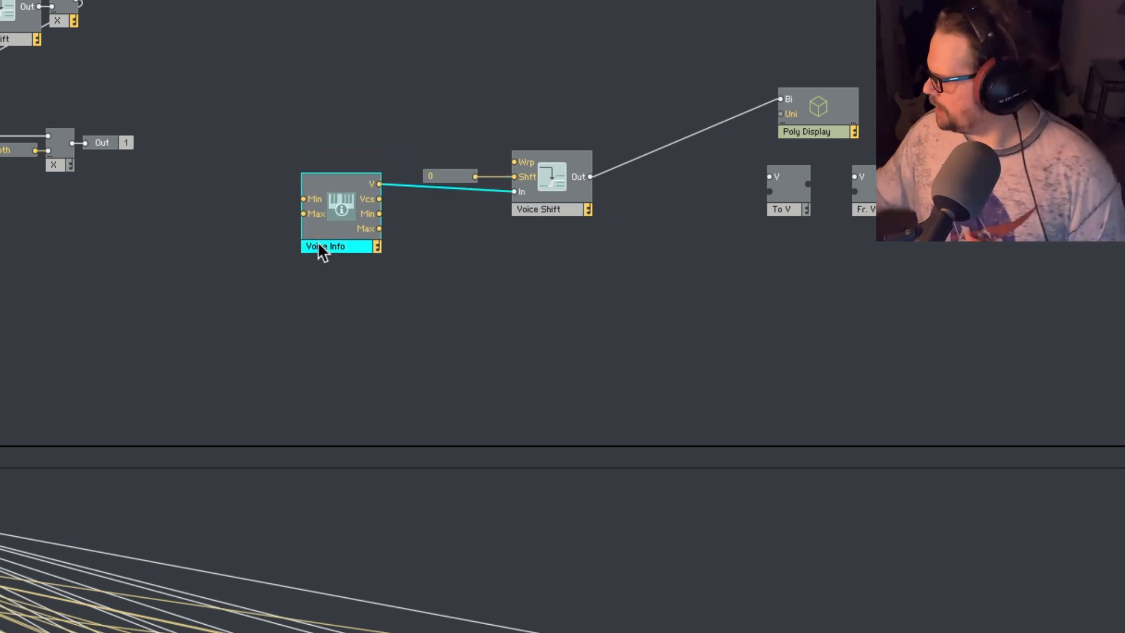
mouse_move(319, 243)
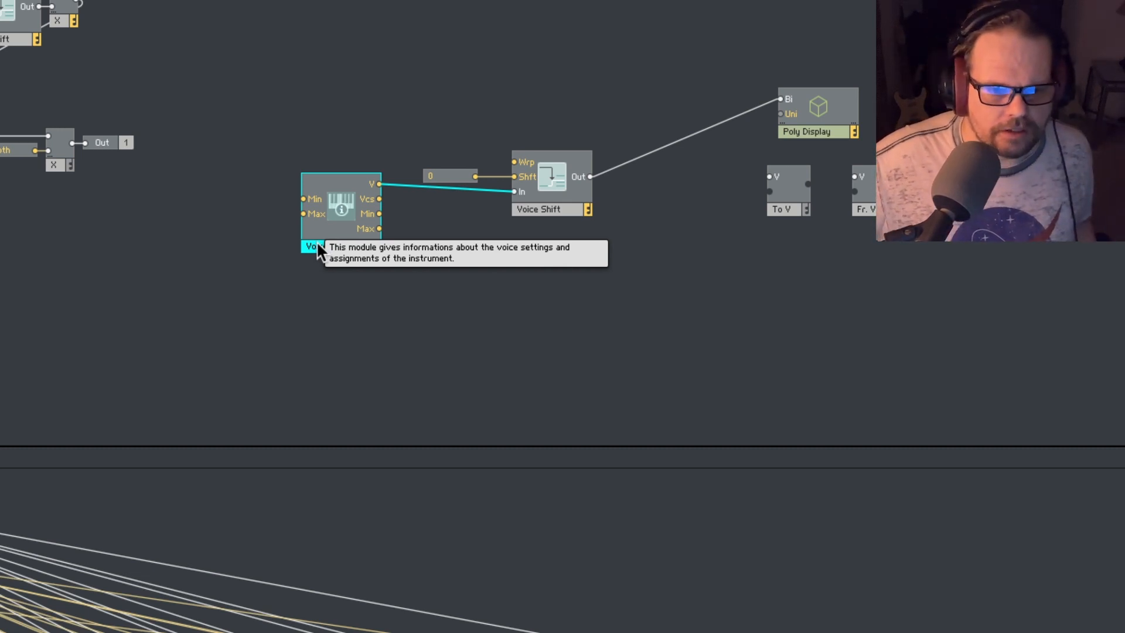
left_click_drag(318, 242, 346, 278)
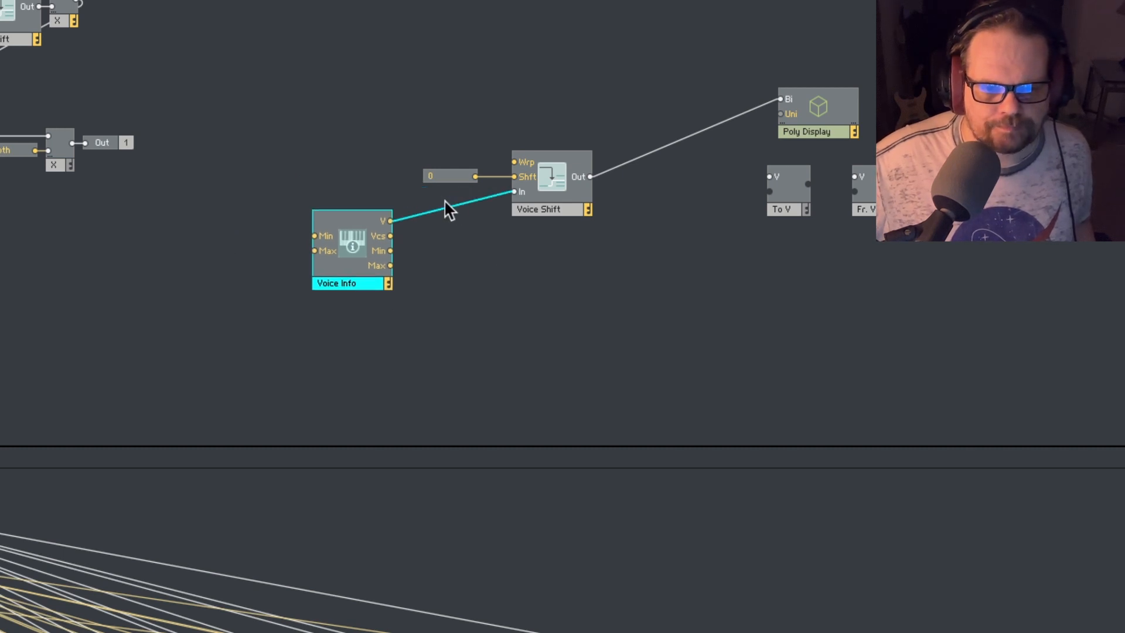
mouse_move(444, 201)
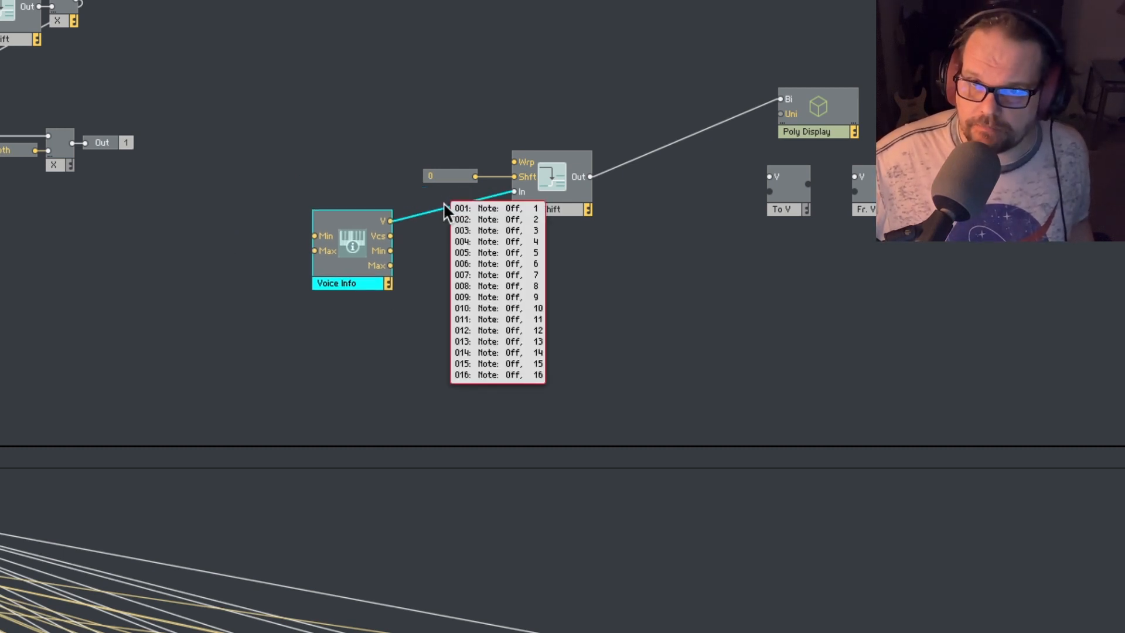
mouse_move(451, 170)
left_mouse_down()
mouse_move(440, 174)
mouse_move(463, 159)
mouse_move(465, 171)
left_mouse_up()
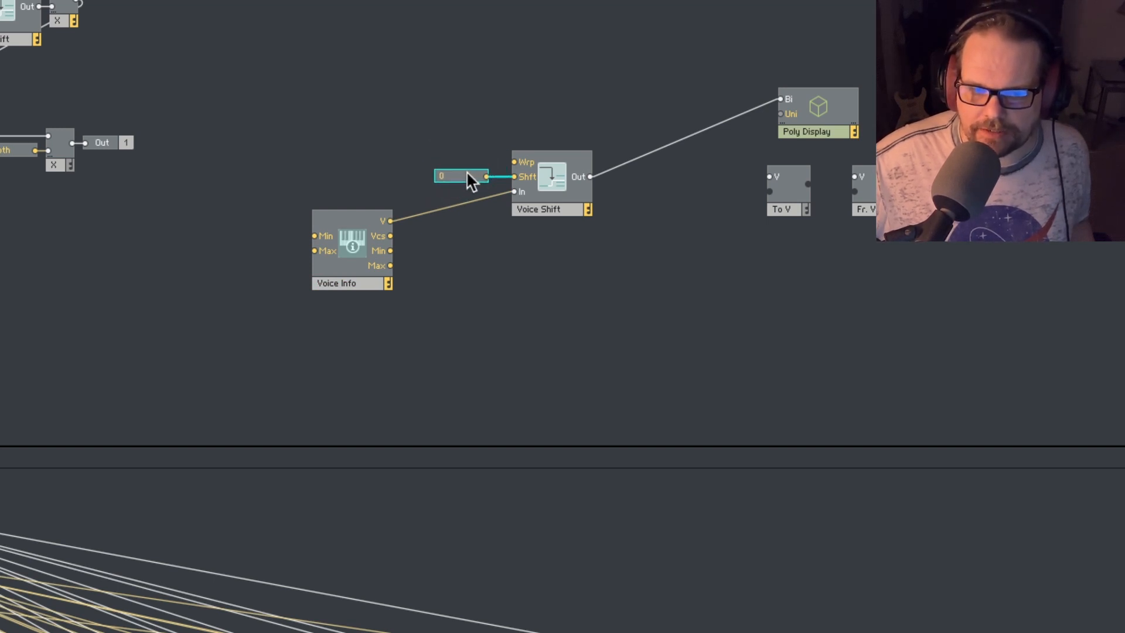
- Create a constant with value 1 for the spare Voice Shift's Wrp input
right_click(516, 162)
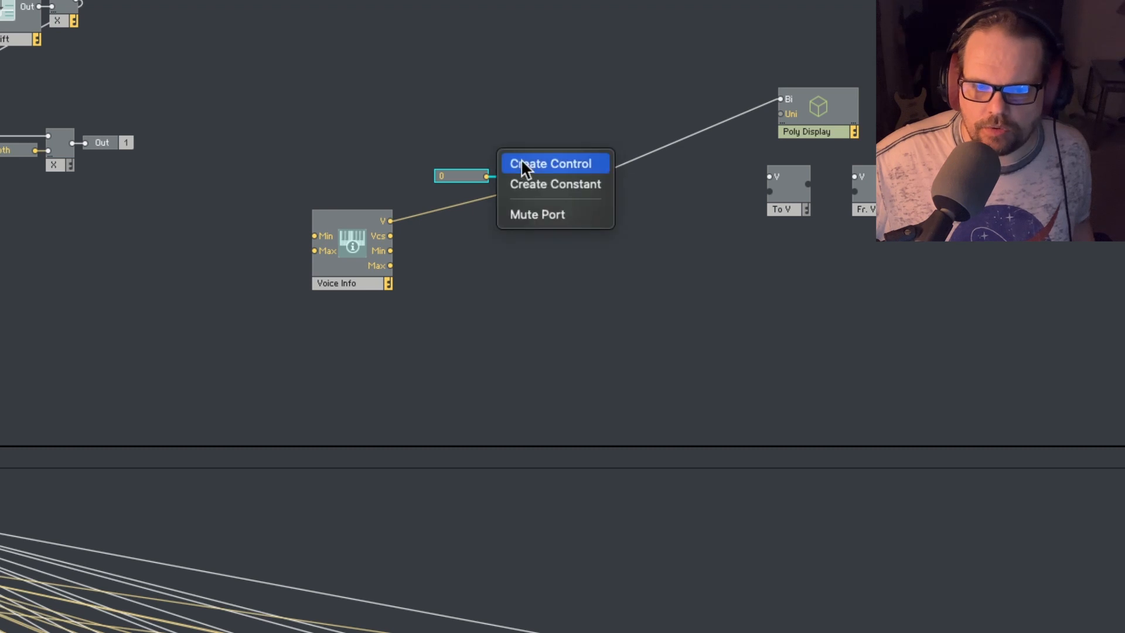
left_click(546, 184)
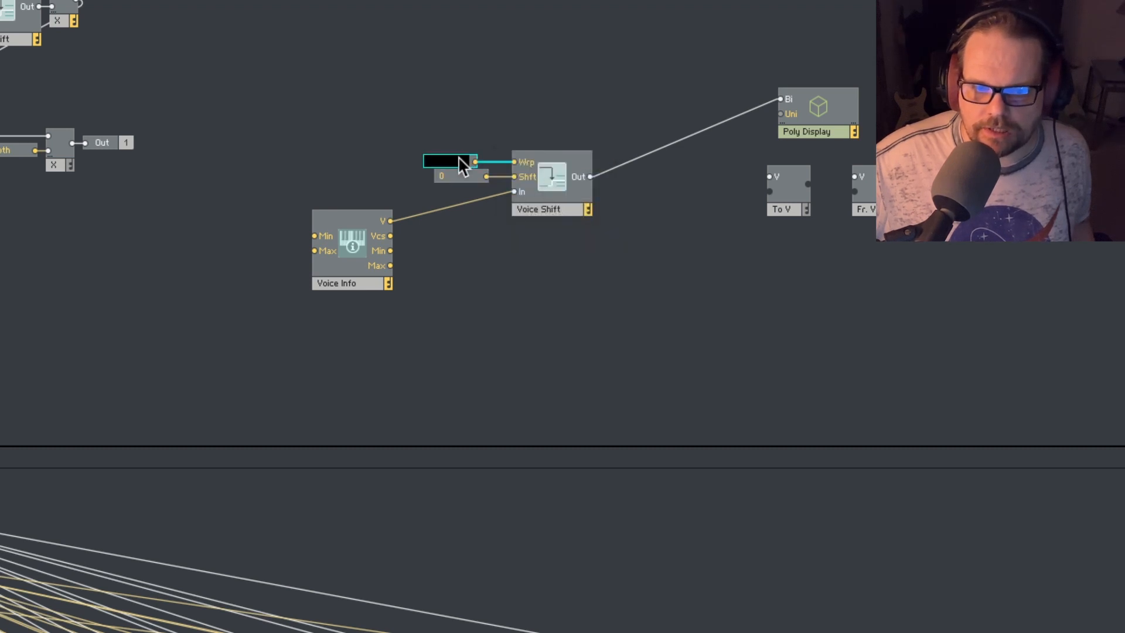
type("1")
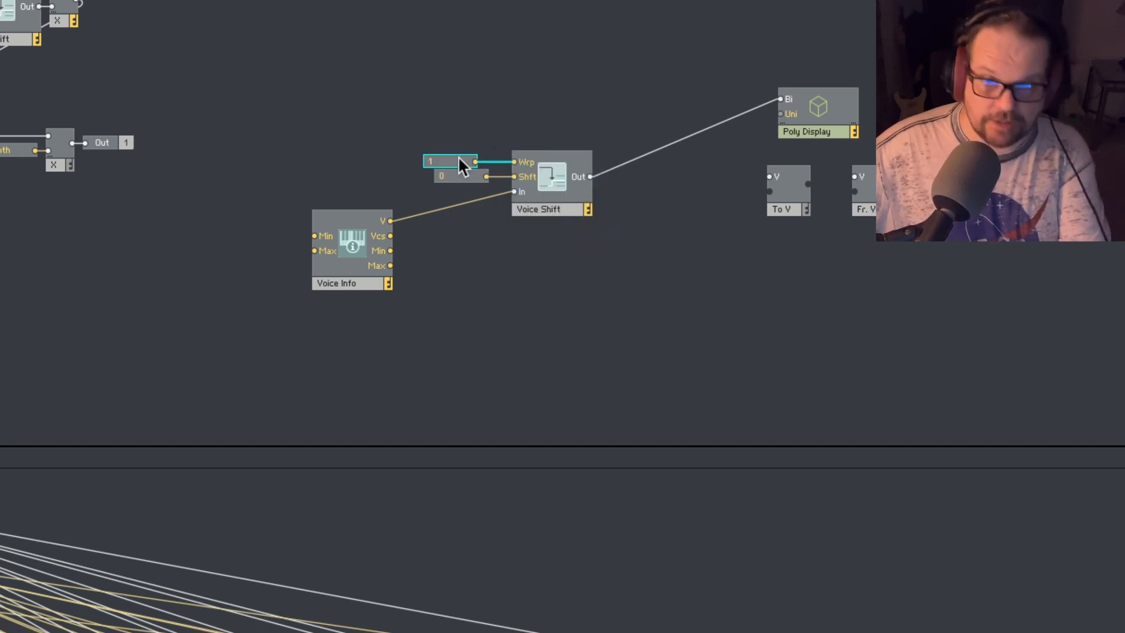
left_click(468, 187)
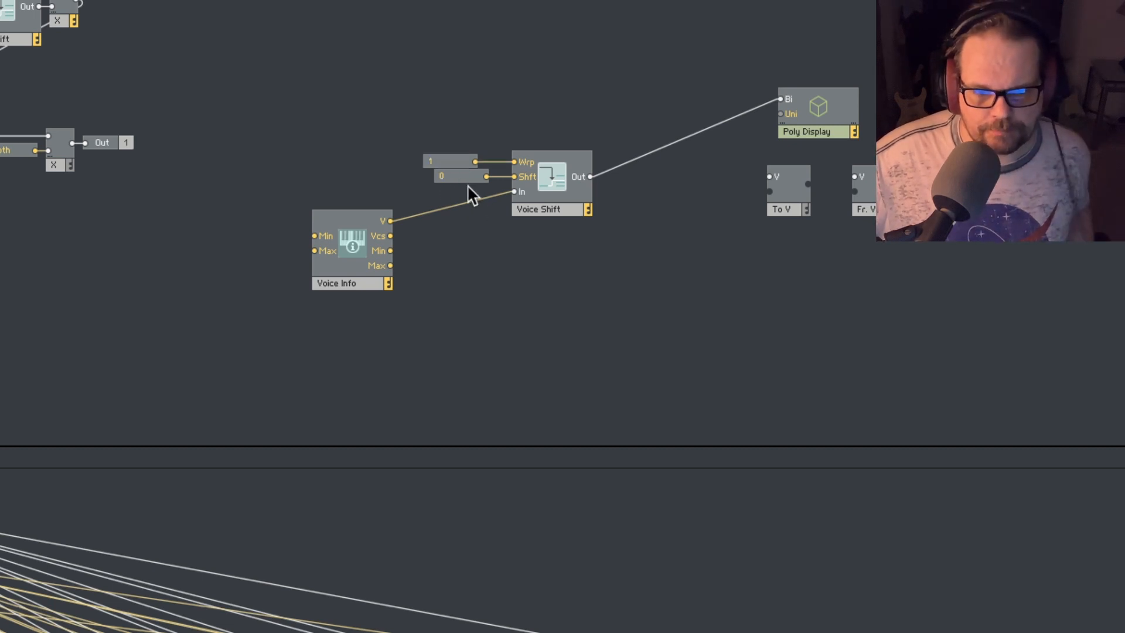
- Align the Shft constant under the Wrp constant, set it to 1, and inspect the per-voice values at Voice Shift's output
left_click_drag(459, 177, 454, 177)
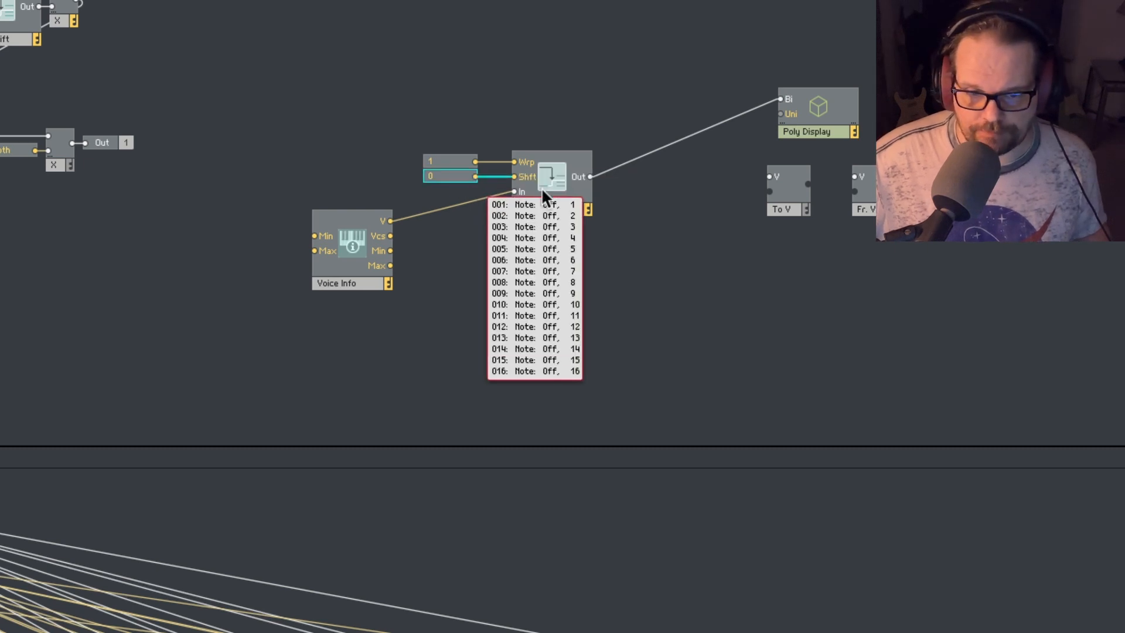
mouse_move(624, 162)
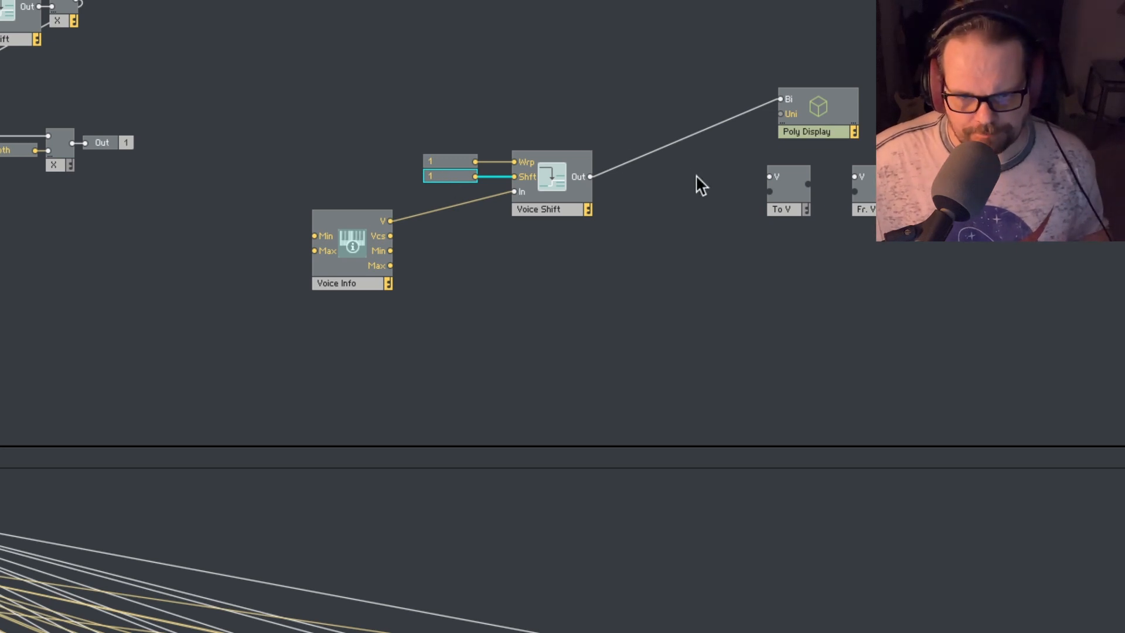
mouse_move(674, 140)
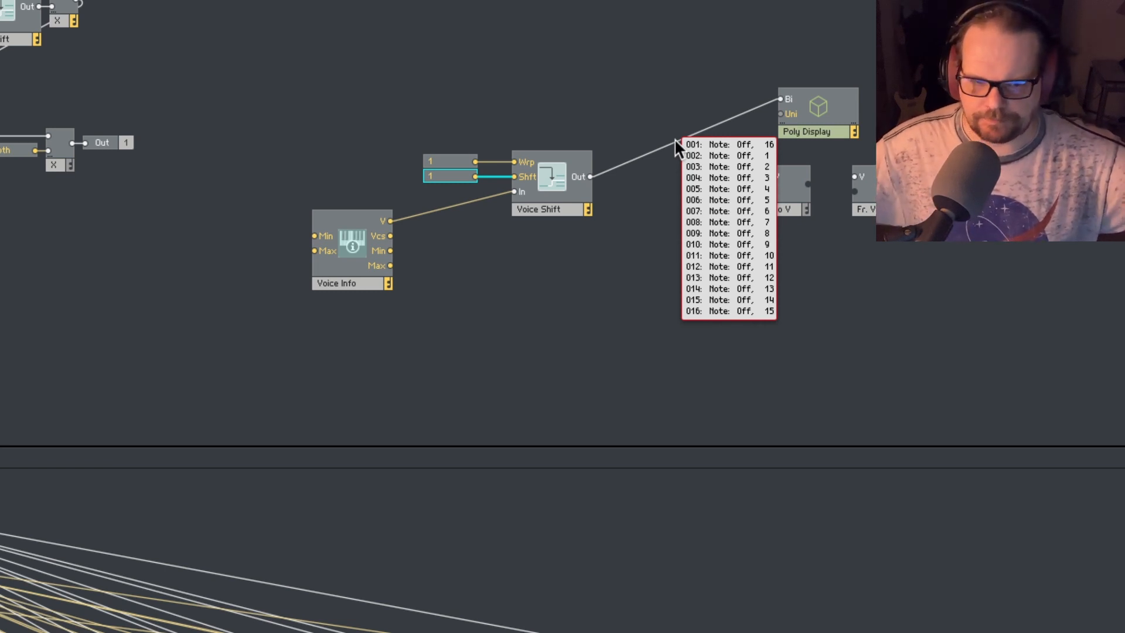
mouse_move(479, 194)
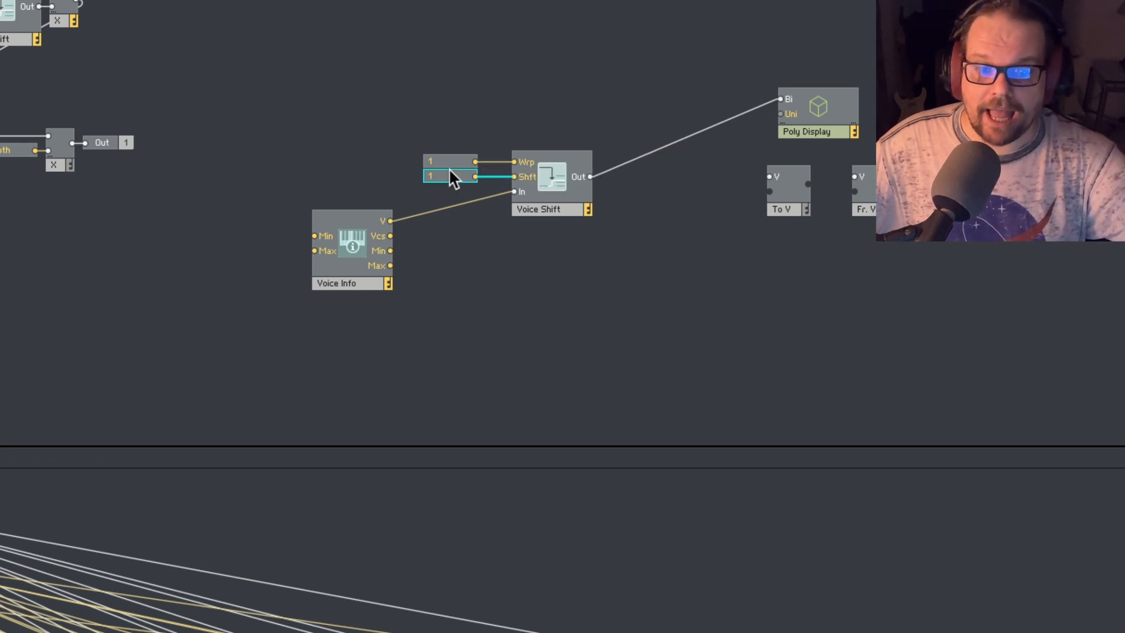
- Try -1 in the spare Voice Shift's Shft constant, inspect the output's per-voice values, and try 4 instead
type("-1")
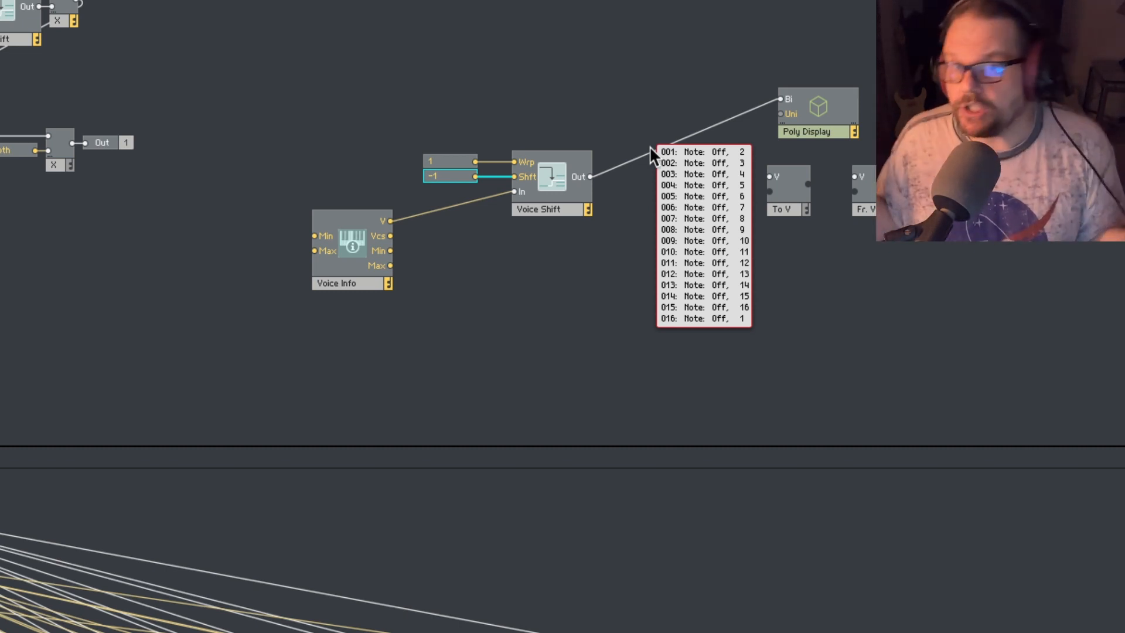
double_click(435, 177)
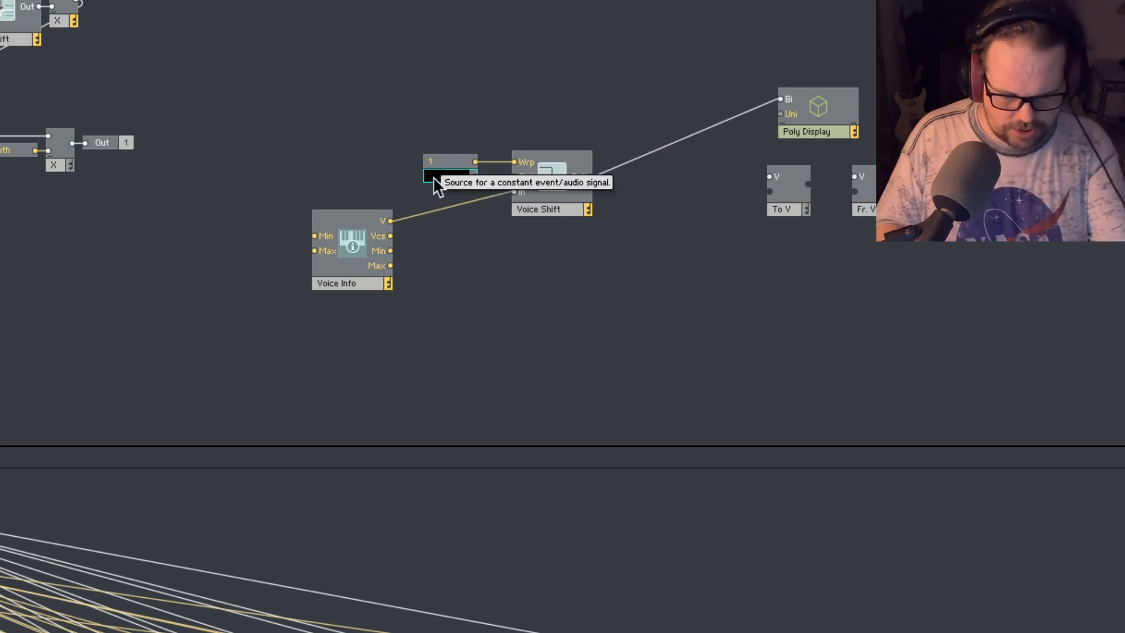
type("4")
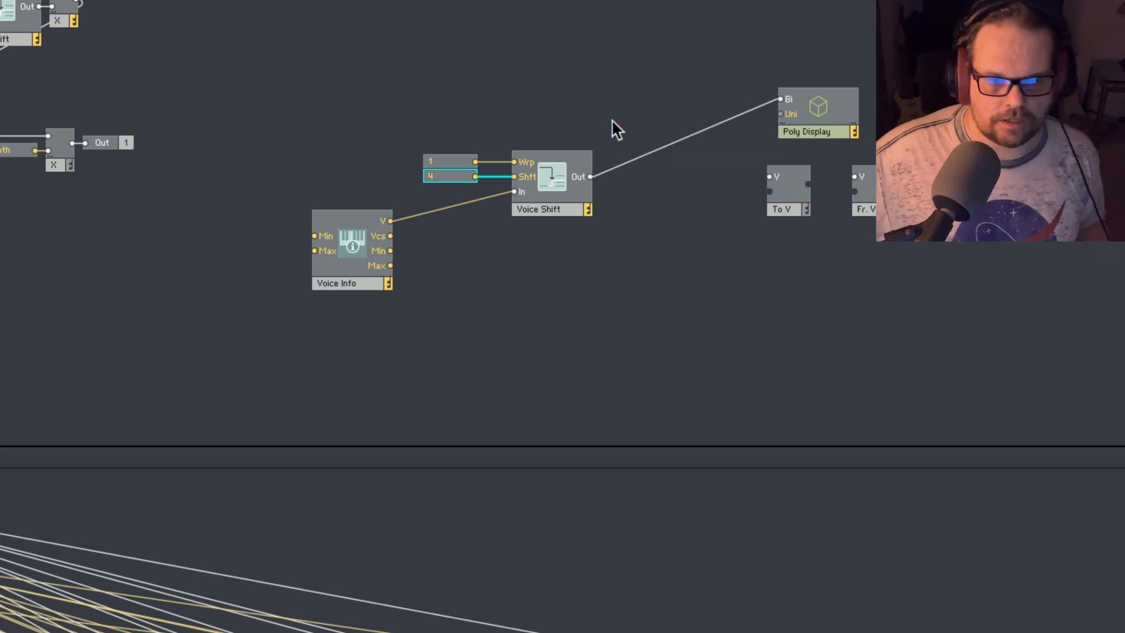
- Set the spare Voice Shift's Shft constant to -4
double_click(443, 176)
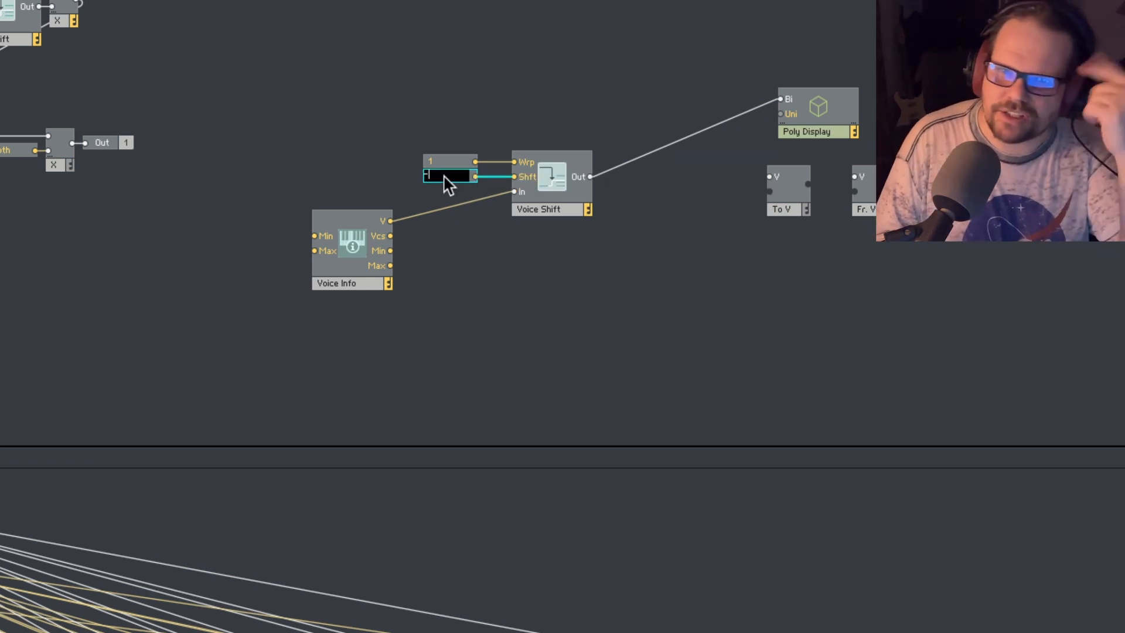
type("-")
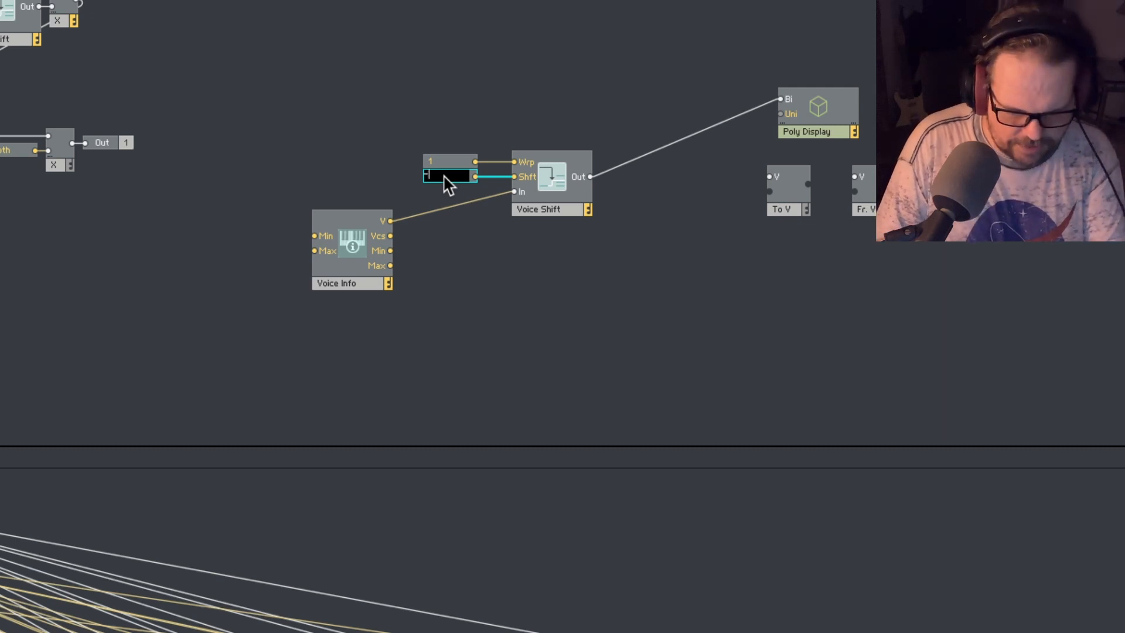
type("4")
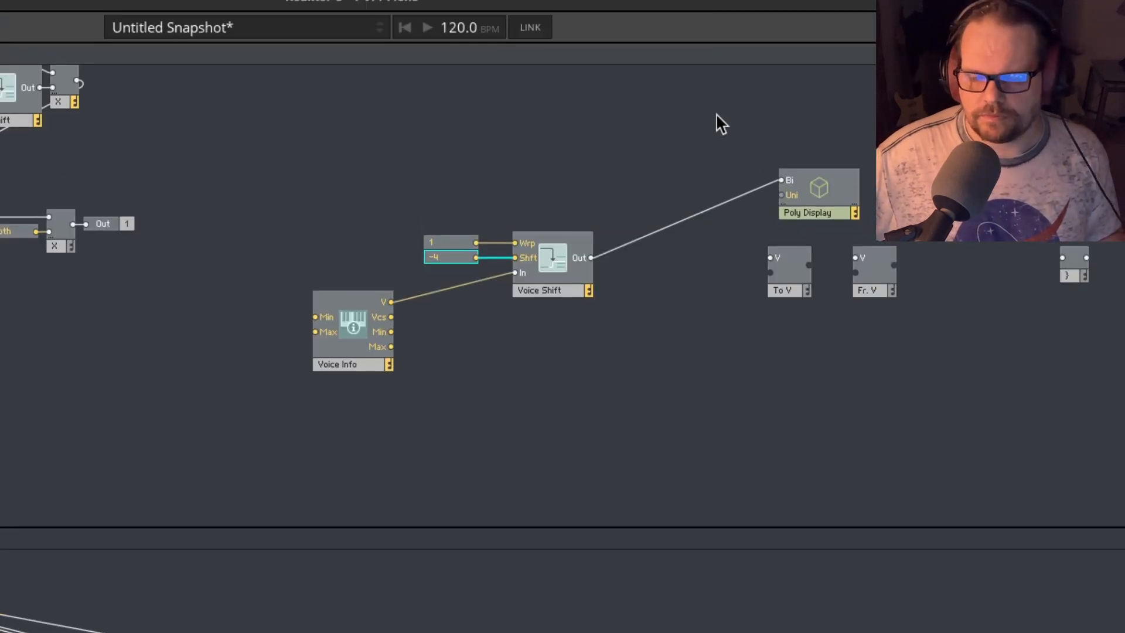
- Remove and remake the wire from Voice Shift's Out to Poly Display's Bi input, and inspect its per-voice values
left_click(663, 85)
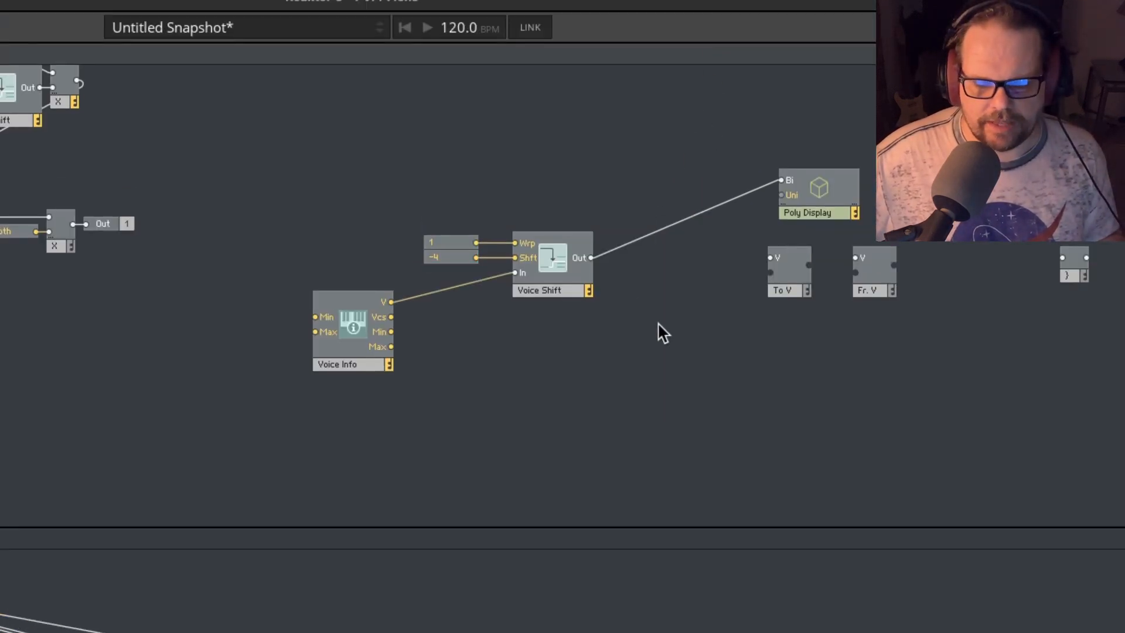
mouse_move(636, 237)
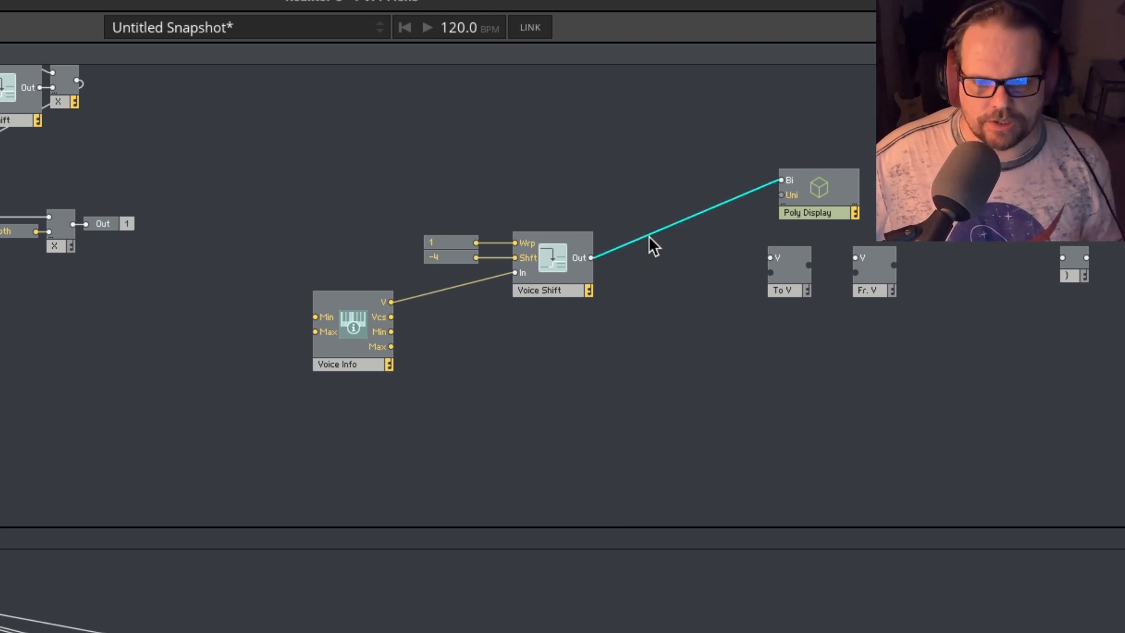
right_click(648, 235)
left_click(652, 238)
left_click_drag(591, 257, 783, 181)
mouse_move(690, 211)
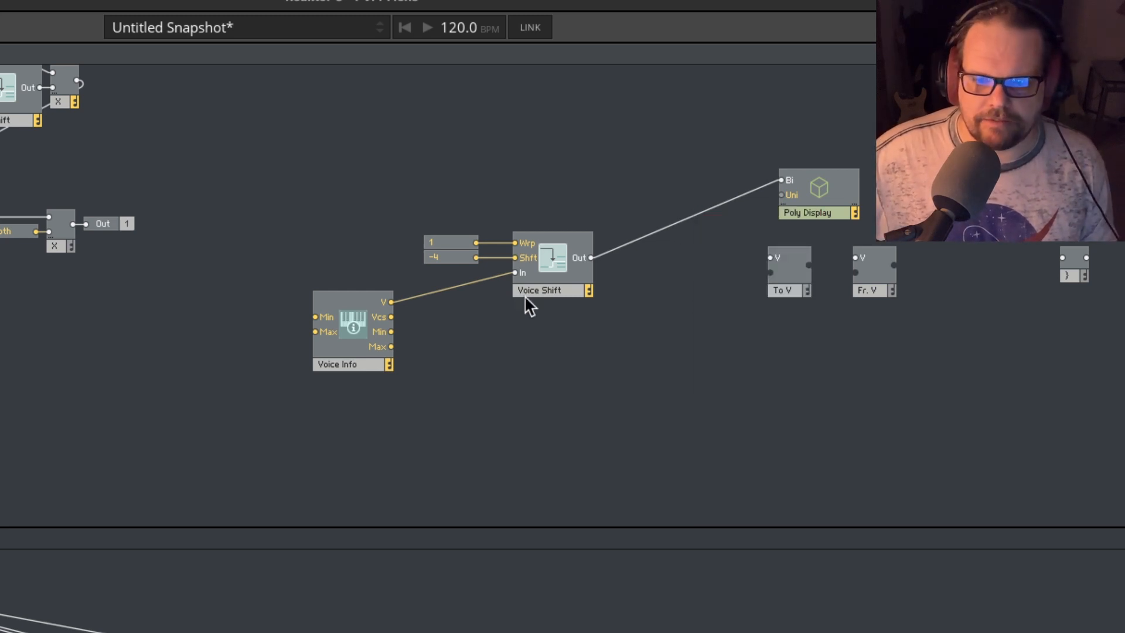
mouse_move(628, 243)
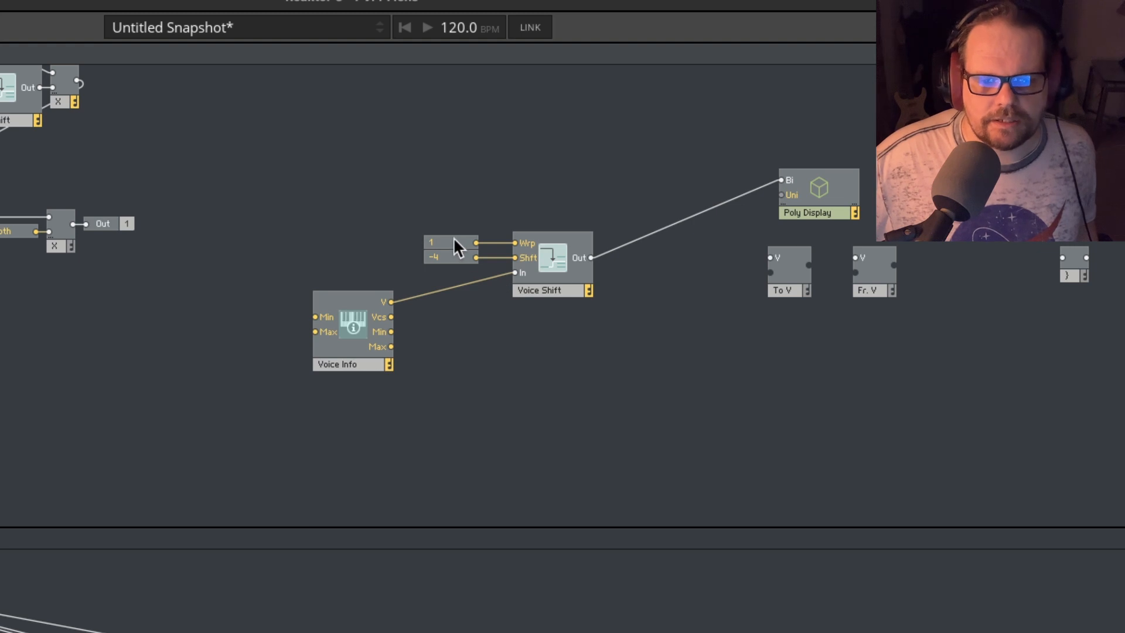
- Move the Wrp constant up, apart from the Shft constant, and read the Wrp input's description
left_click_drag(454, 240, 482, 228)
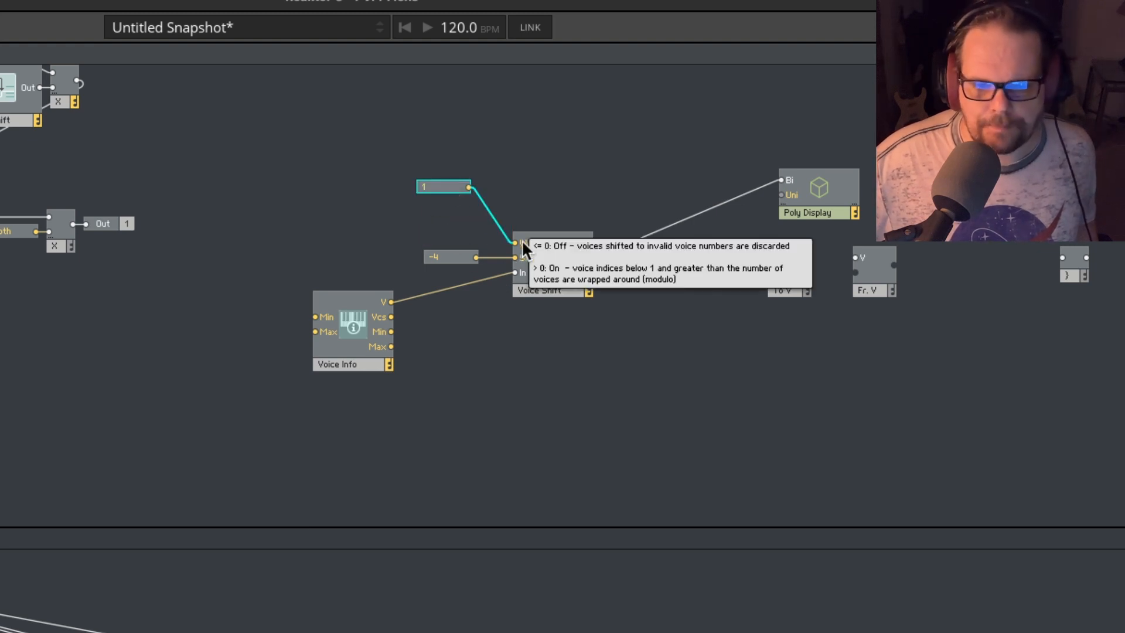
left_click_drag(435, 186, 460, 228)
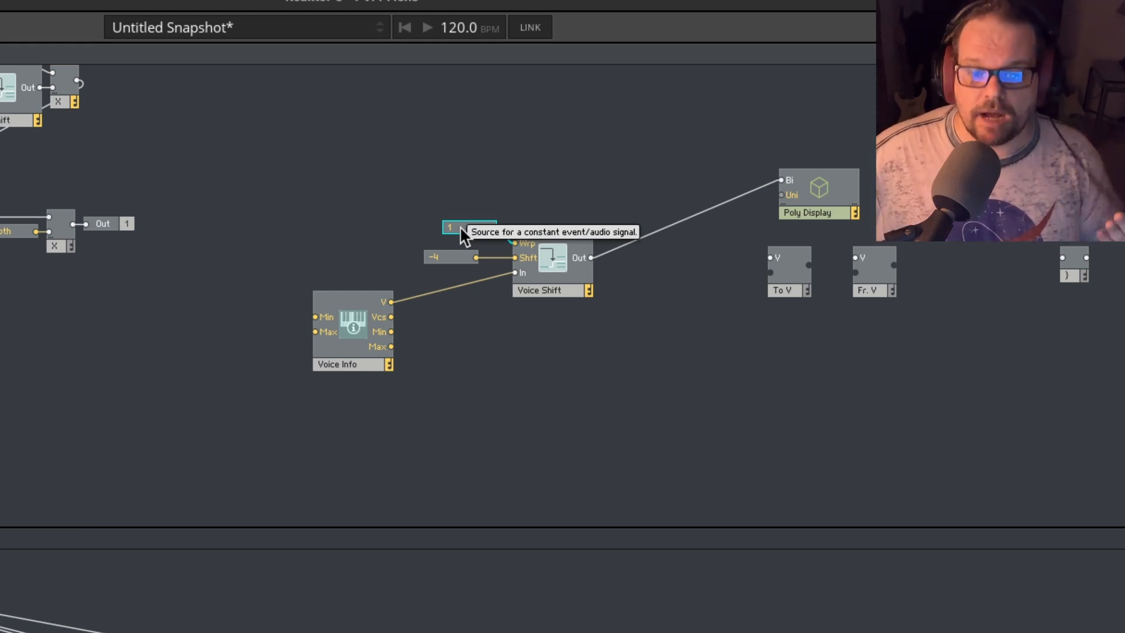
left_click(563, 279)
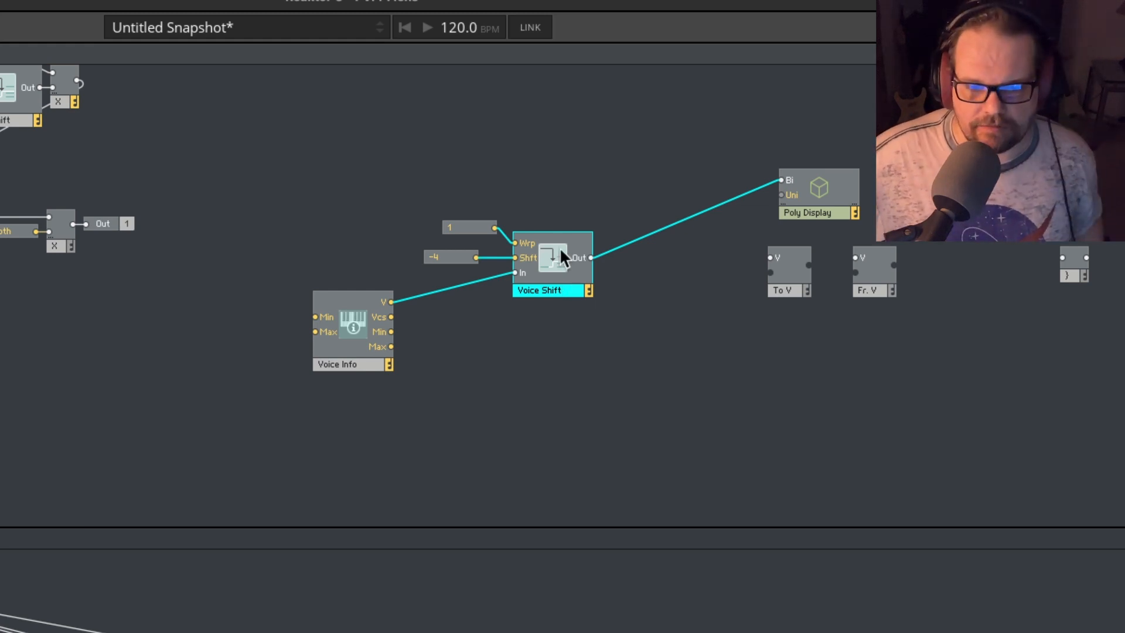
left_click(476, 227)
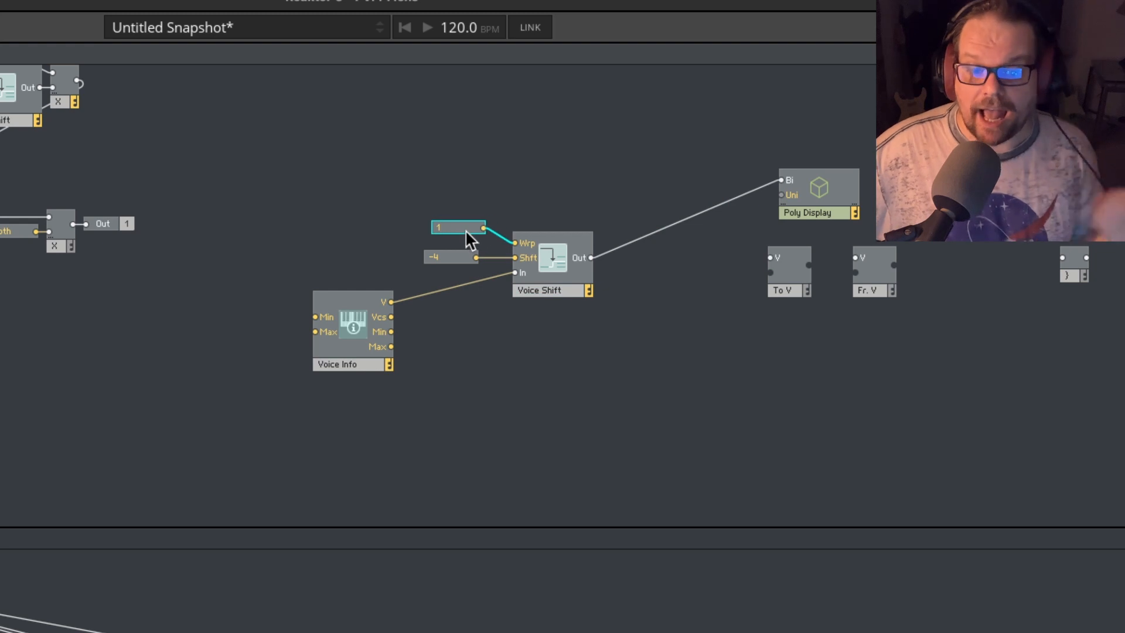
mouse_move(465, 230)
left_mouse_down()
mouse_move(459, 214)
mouse_move(458, 240)
left_mouse_up()
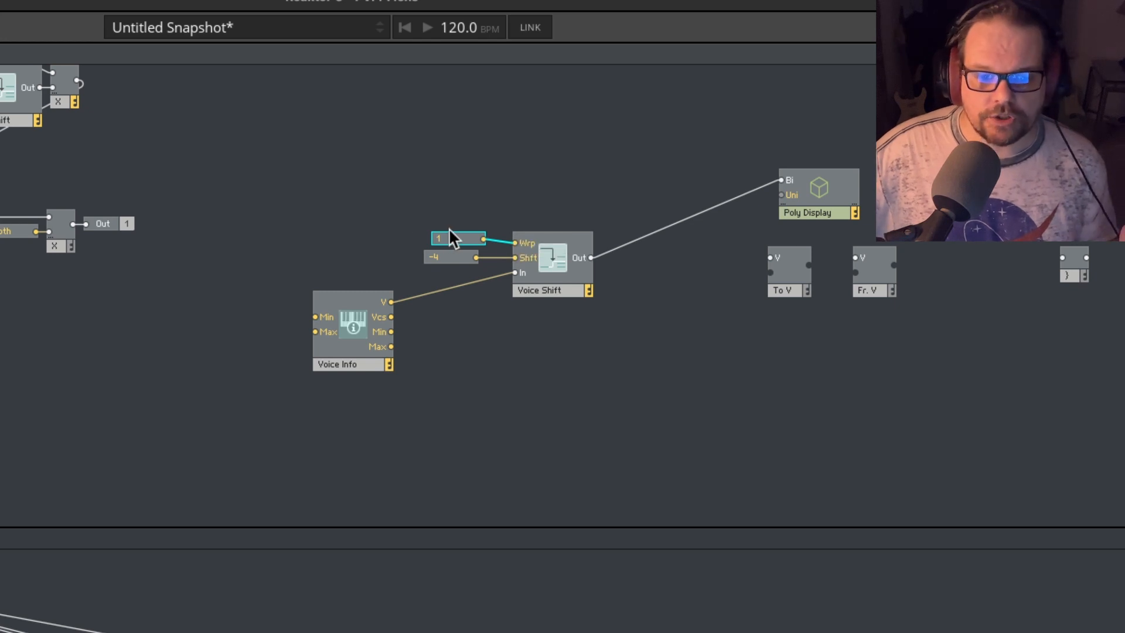
left_click_drag(449, 233, 447, 213)
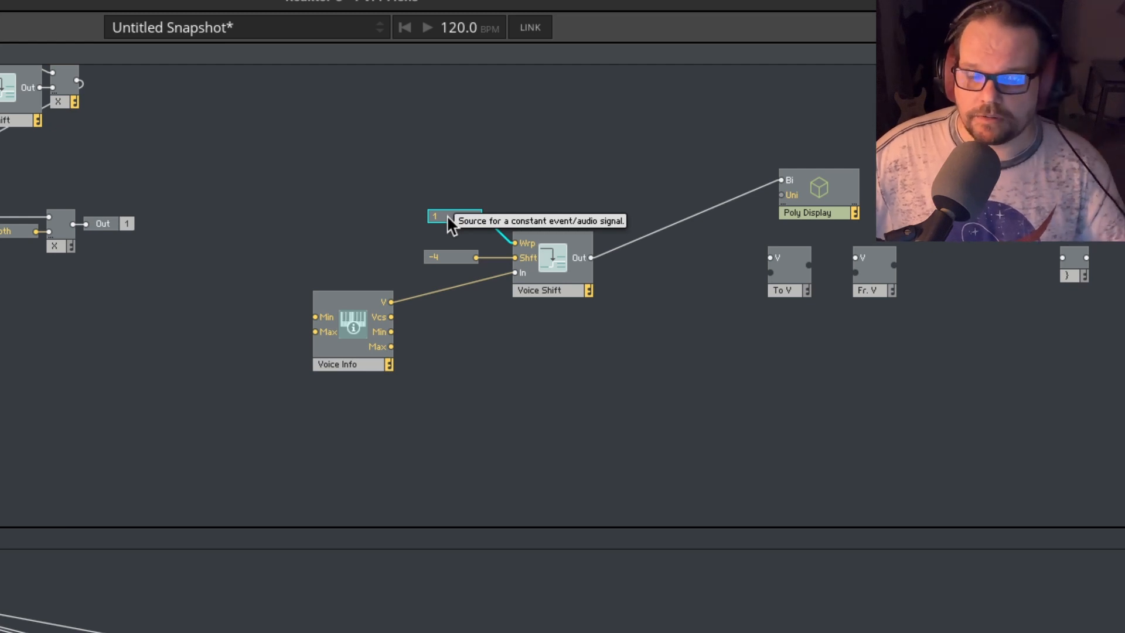
- Set the Wrp constant to 0, align it directly above the Shft constant, and inspect Voice Shift's per-voice output values
mouse_move(620, 253)
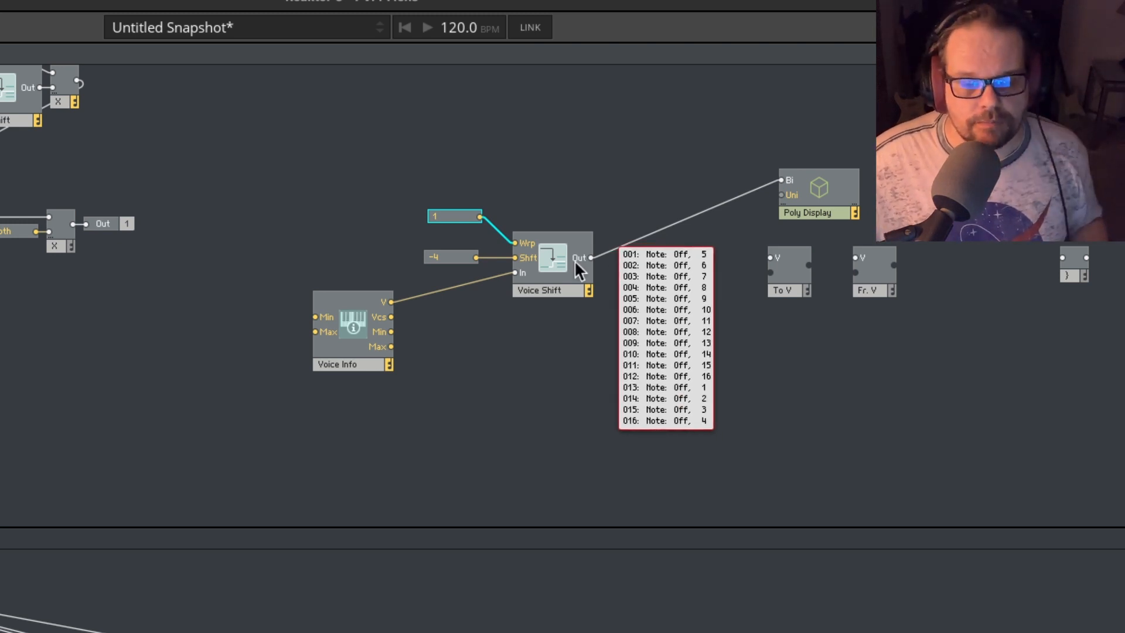
double_click(459, 216)
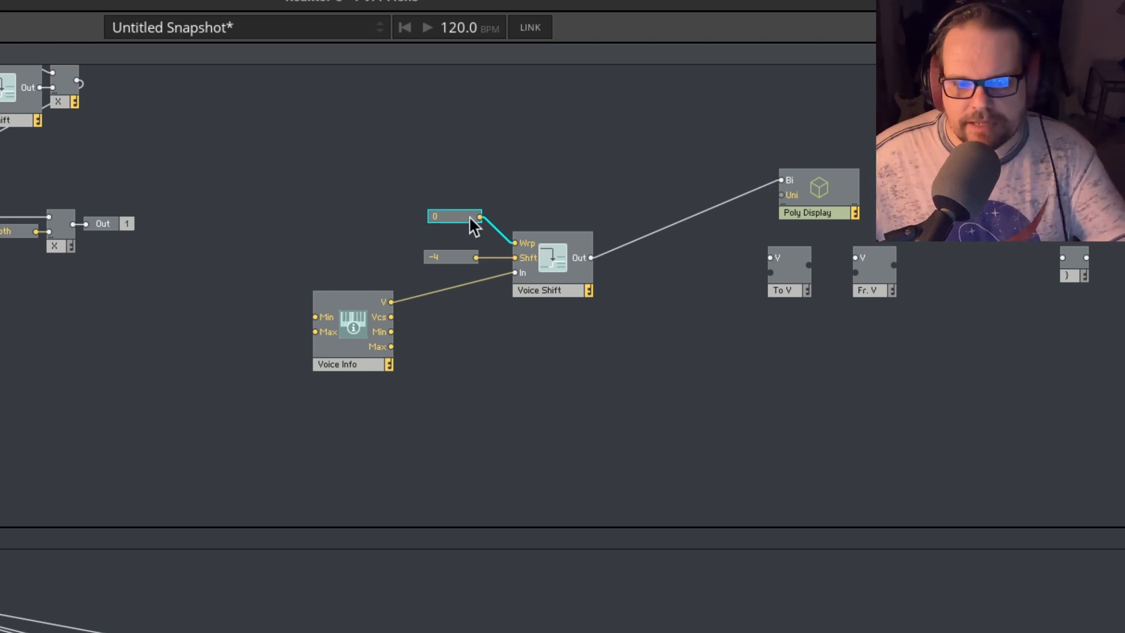
left_click_drag(471, 210, 466, 236)
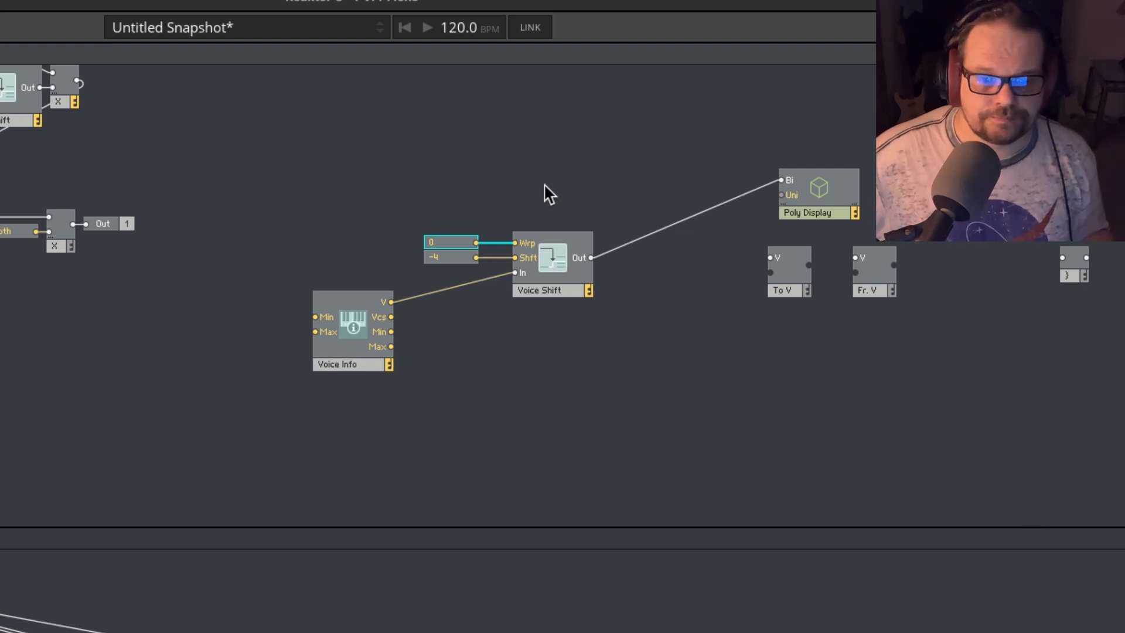
mouse_move(644, 229)
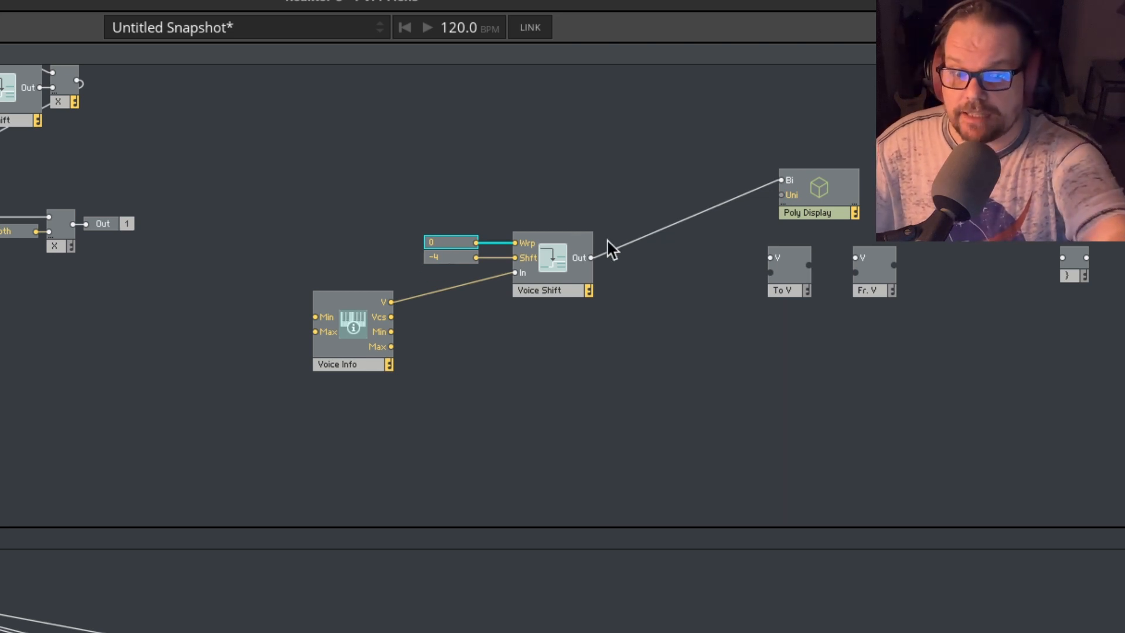
mouse_move(617, 248)
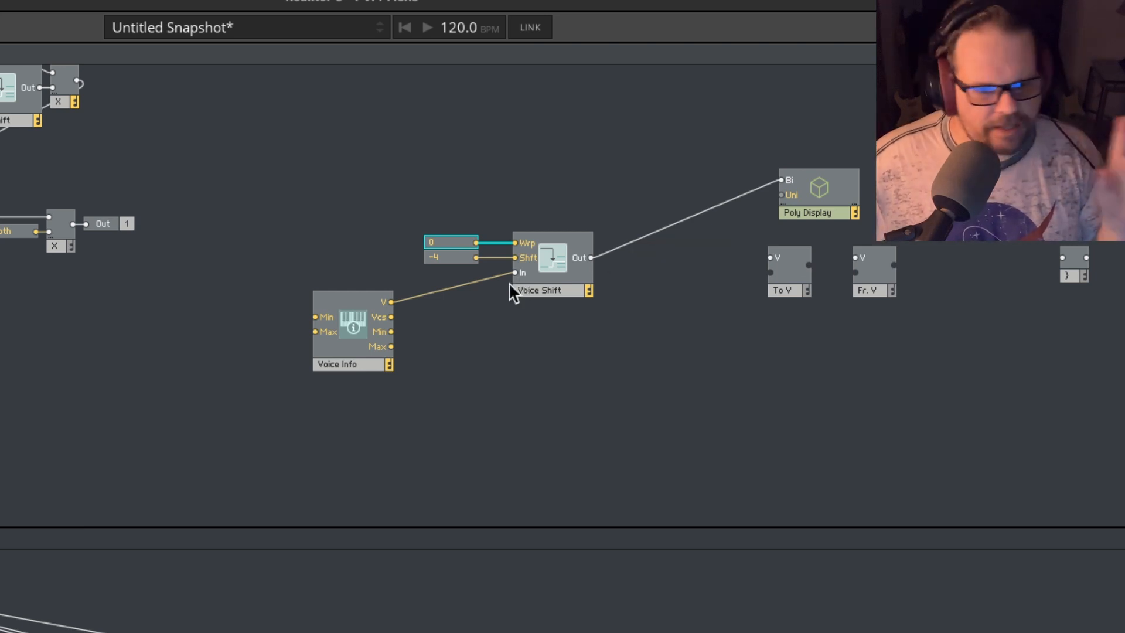
left_click(483, 303)
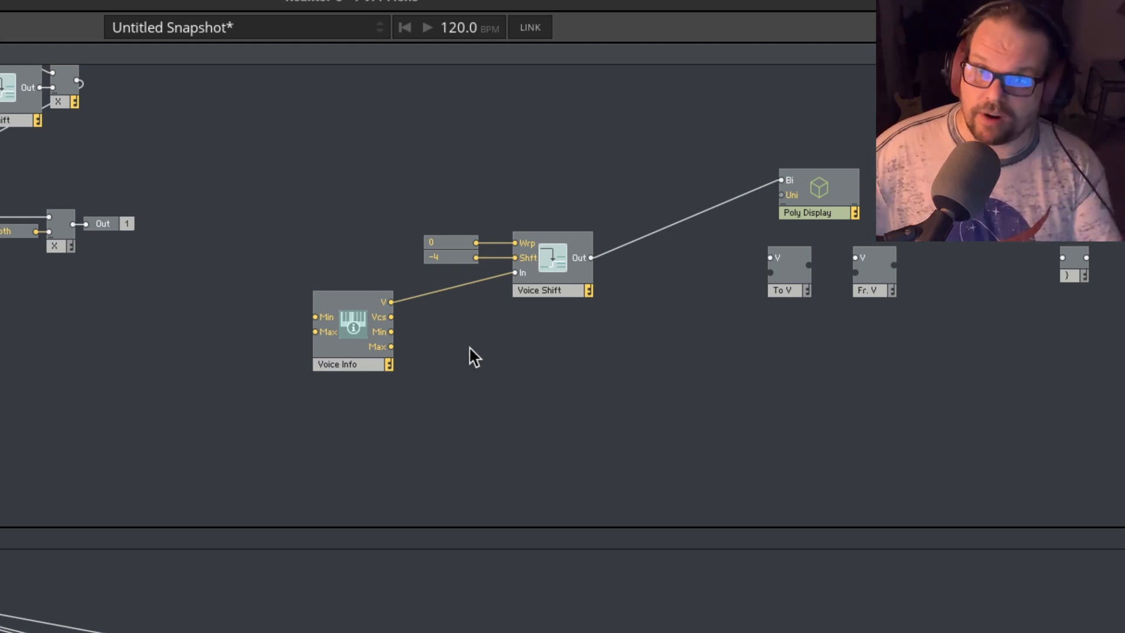
- Set the Shft constant to 4 and inspect the per-voice values at Voice Shift's output
double_click(442, 258)
type("4")
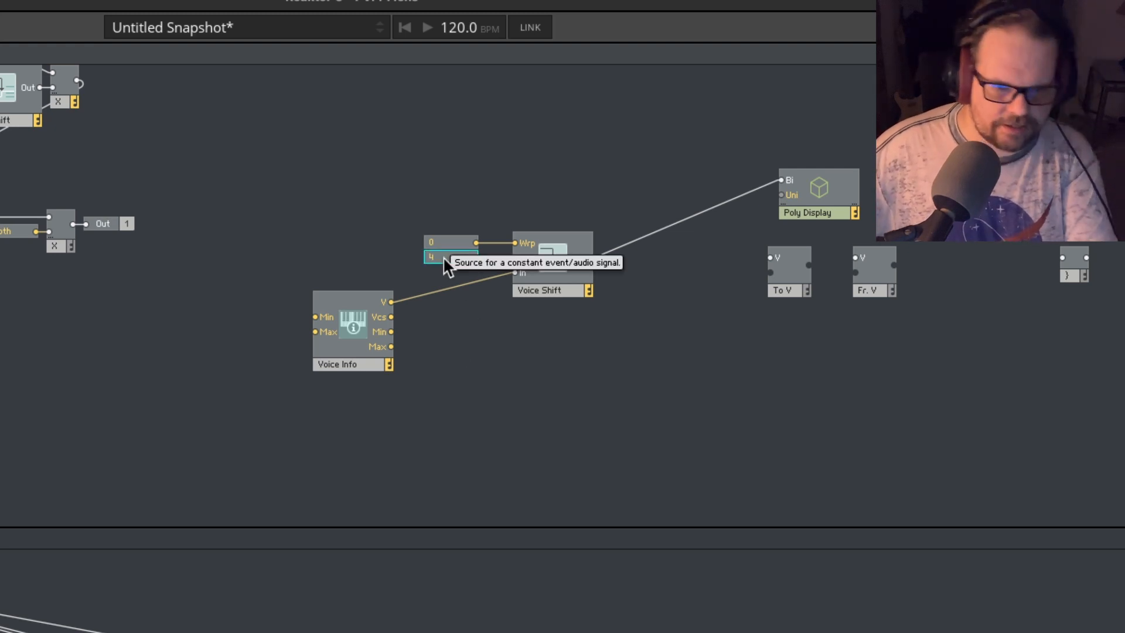
key("Return")
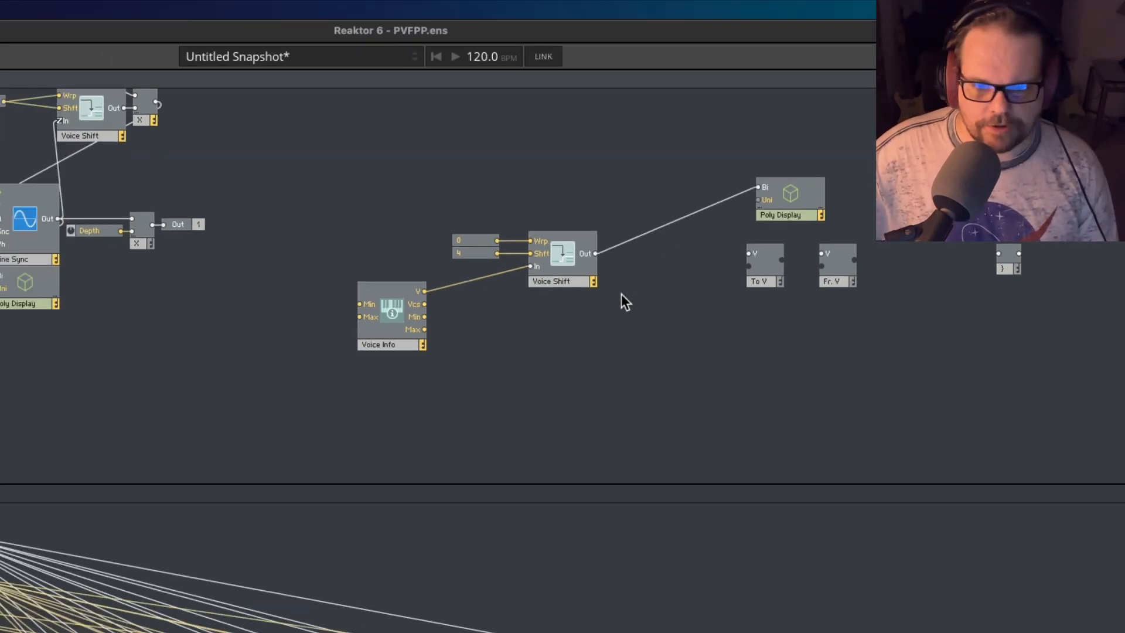
mouse_move(623, 255)
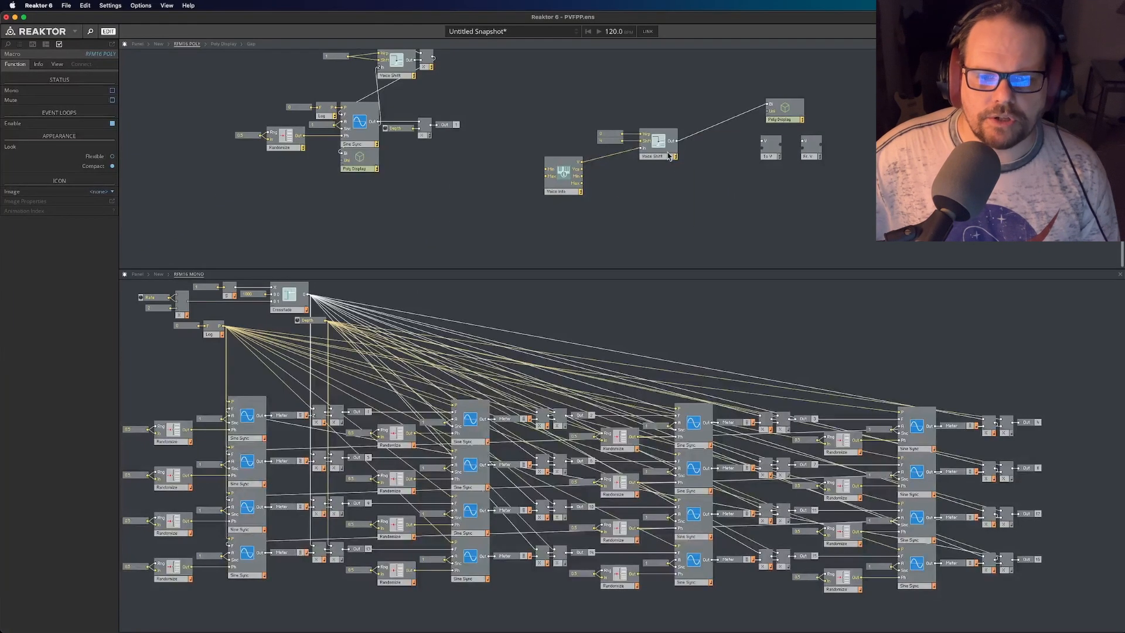
- Delete the spare Voice Shift's two constants and its wires to Voice Info and Poly Display
left_click(669, 156)
left_click_drag(600, 96, 629, 151)
right_click(603, 146)
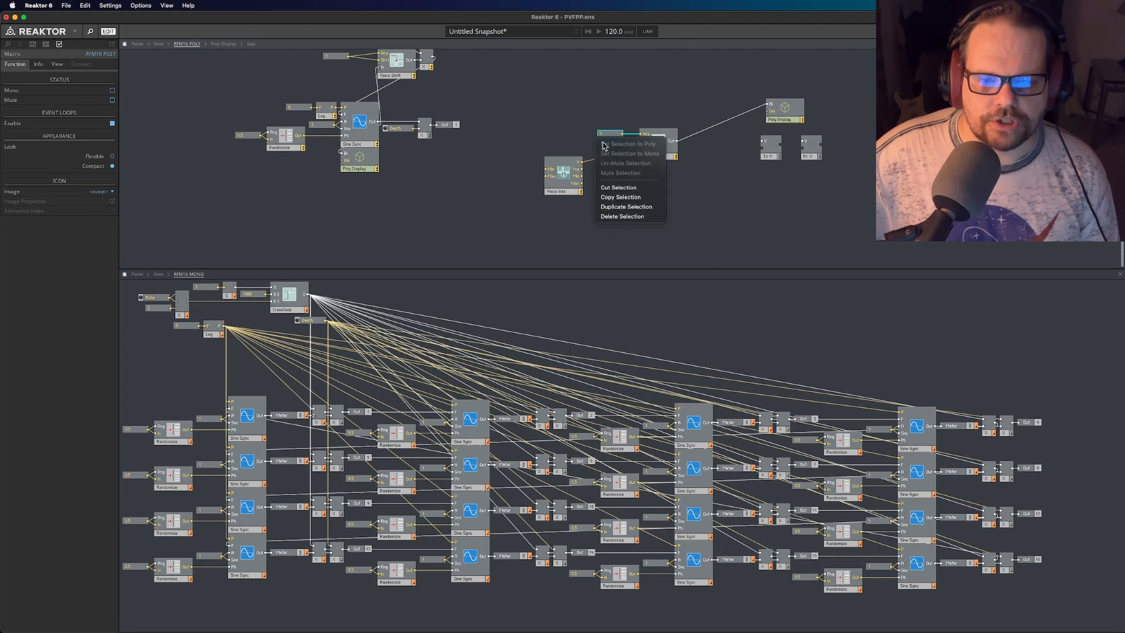
left_click(629, 218)
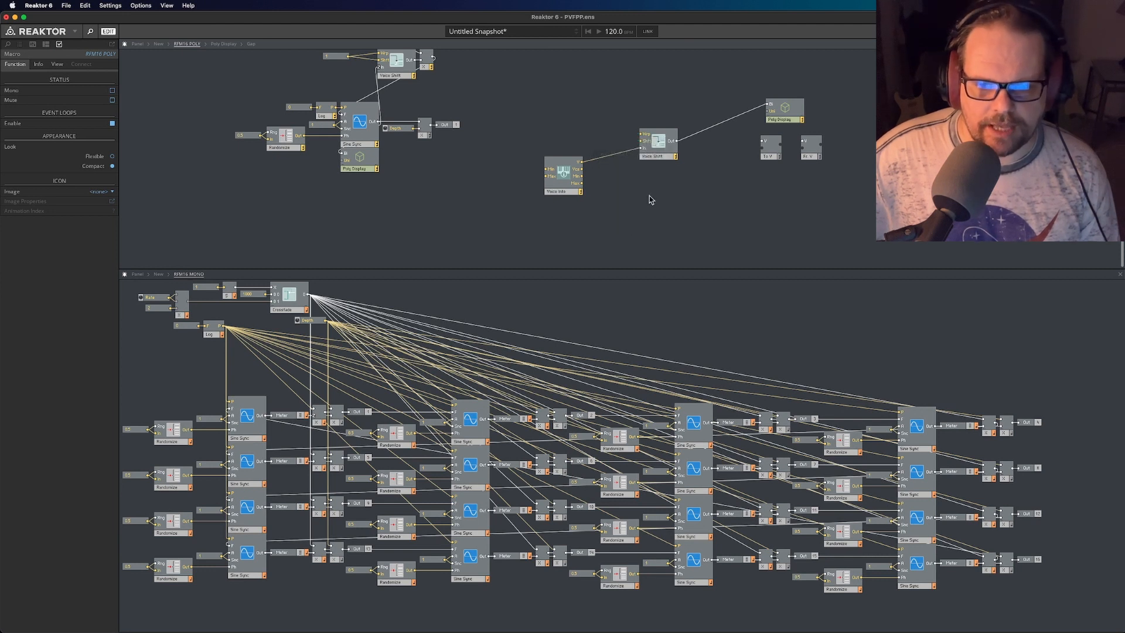
right_click(708, 141)
left_click(707, 141)
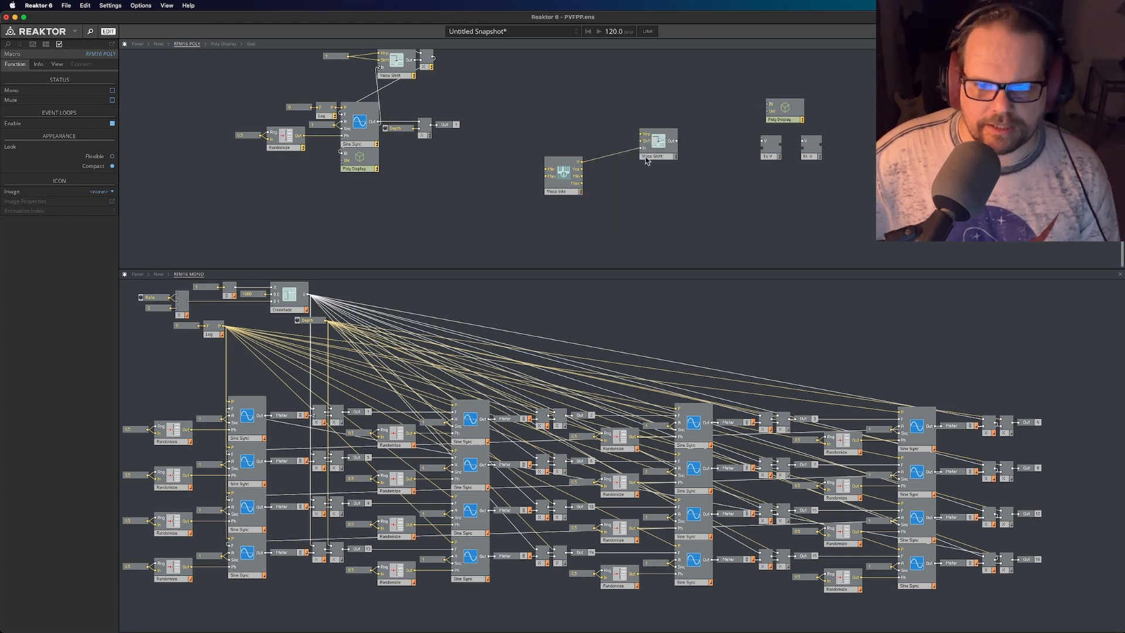
right_click(629, 157)
left_click(628, 157)
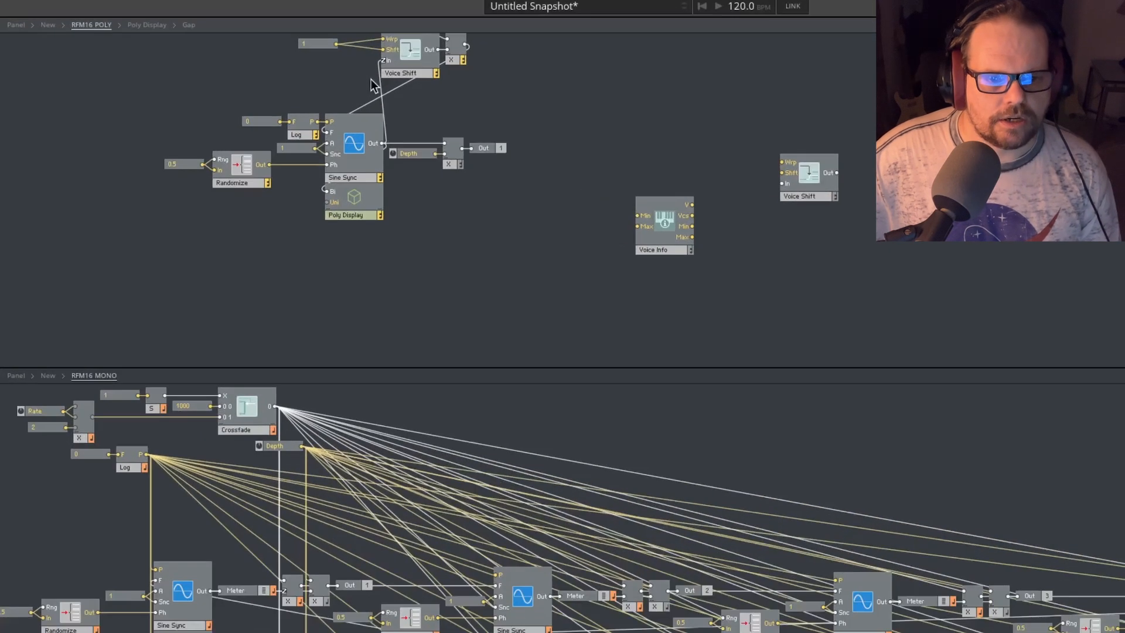
- Examine the wire from Sine Sync's Out to the modulator's Voice Shift, and move its shared Wrp and Shft constant closer
scroll(370, 85, "up", 3)
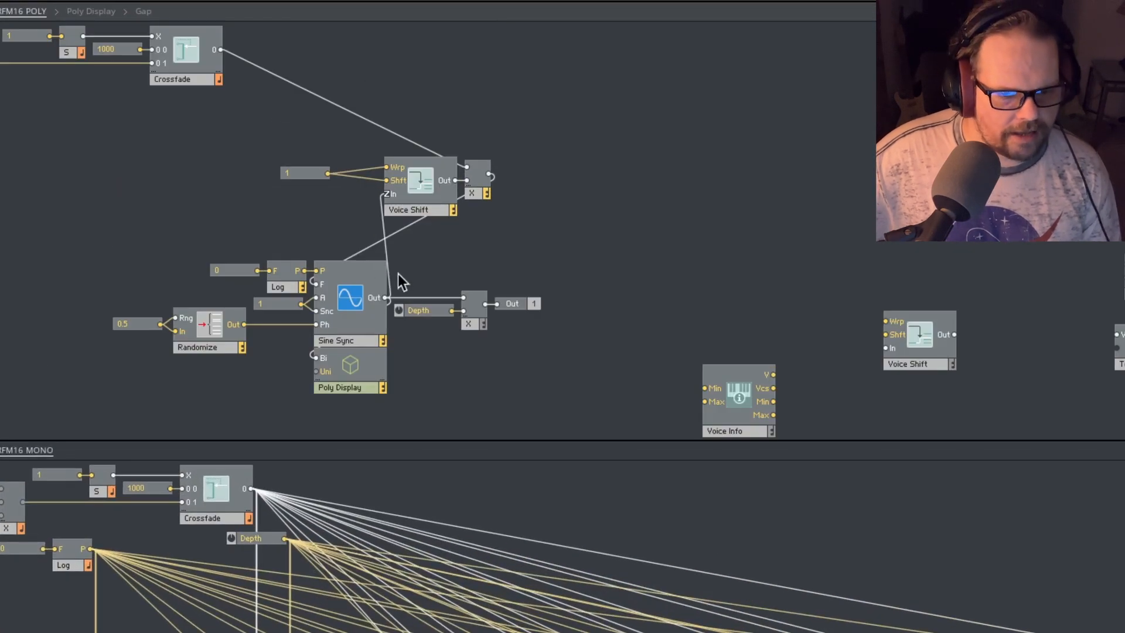
left_click(385, 249)
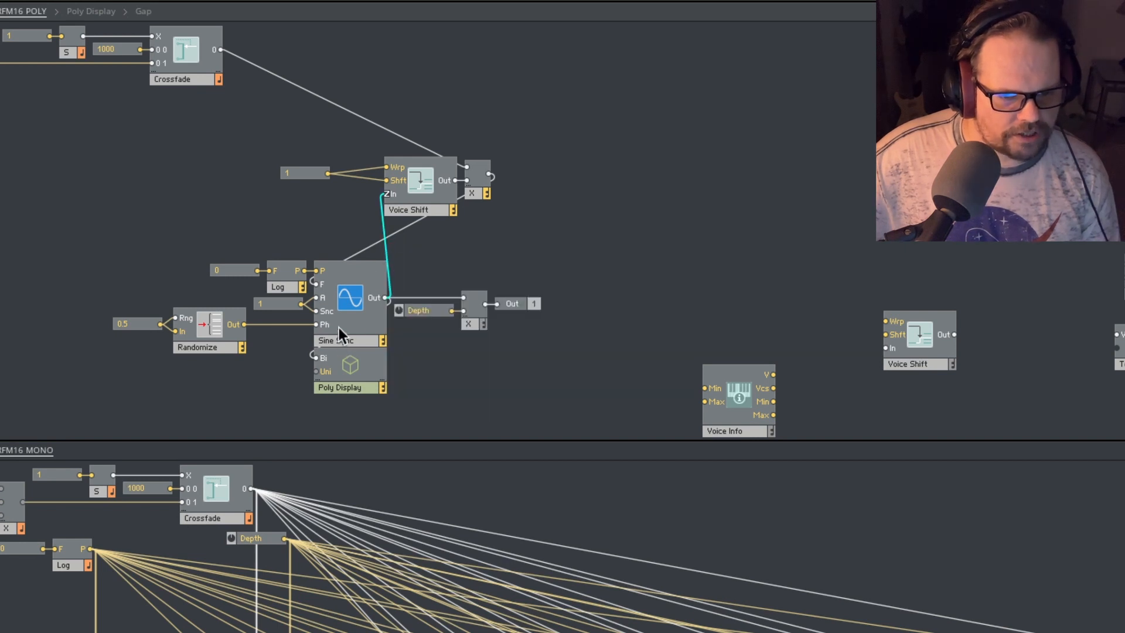
left_click(418, 205)
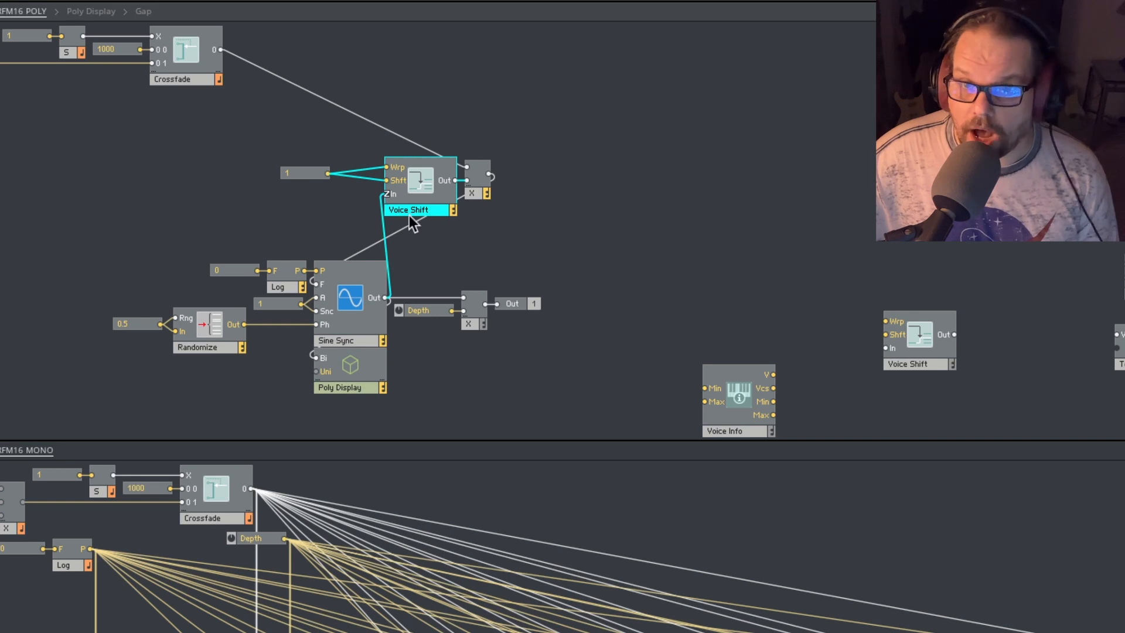
mouse_move(413, 217)
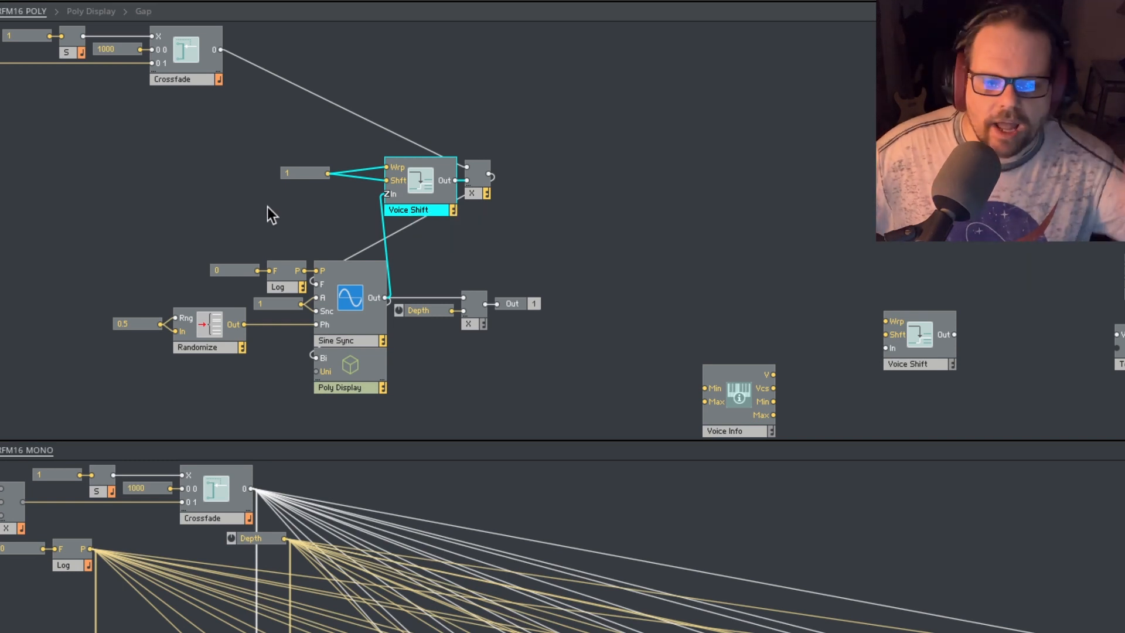
left_click(290, 217)
left_click_drag(297, 176, 313, 173)
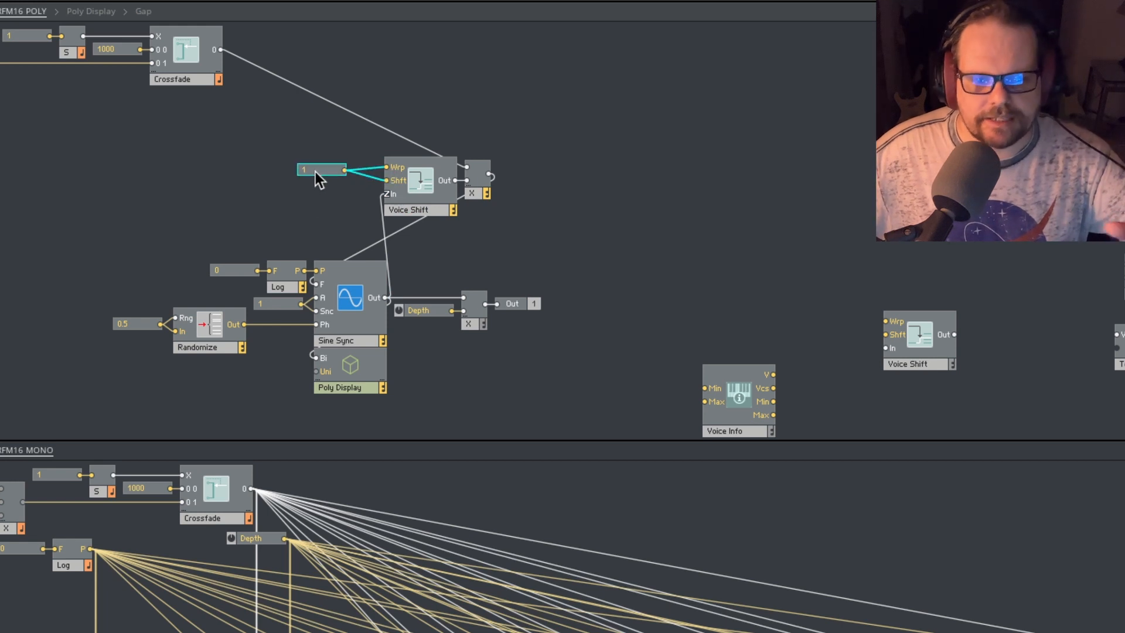
left_click_drag(334, 169, 341, 173)
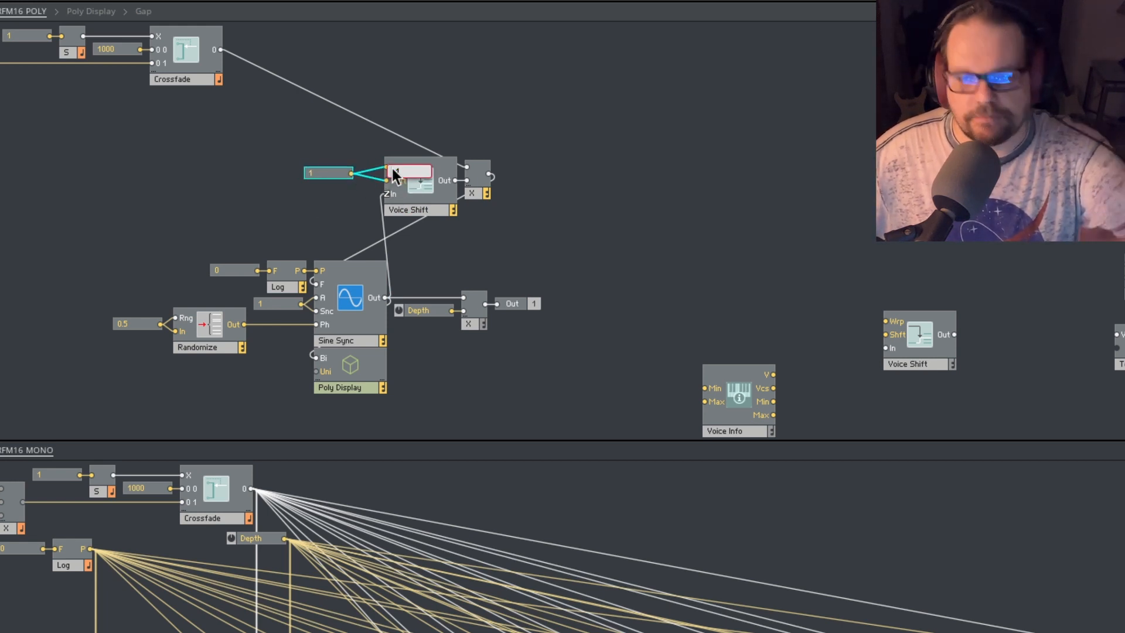
- Examine how the shared Wrp and Shft constant, Voice Shift and its following multiplier connect in RFM16 POLY
mouse_move(317, 312)
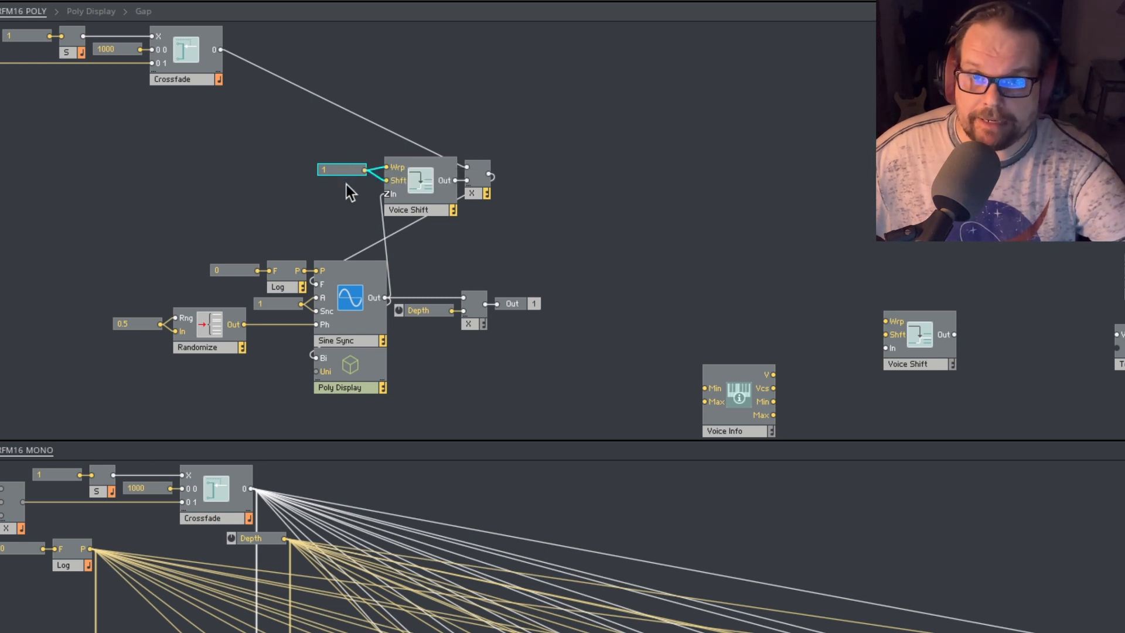
mouse_move(375, 185)
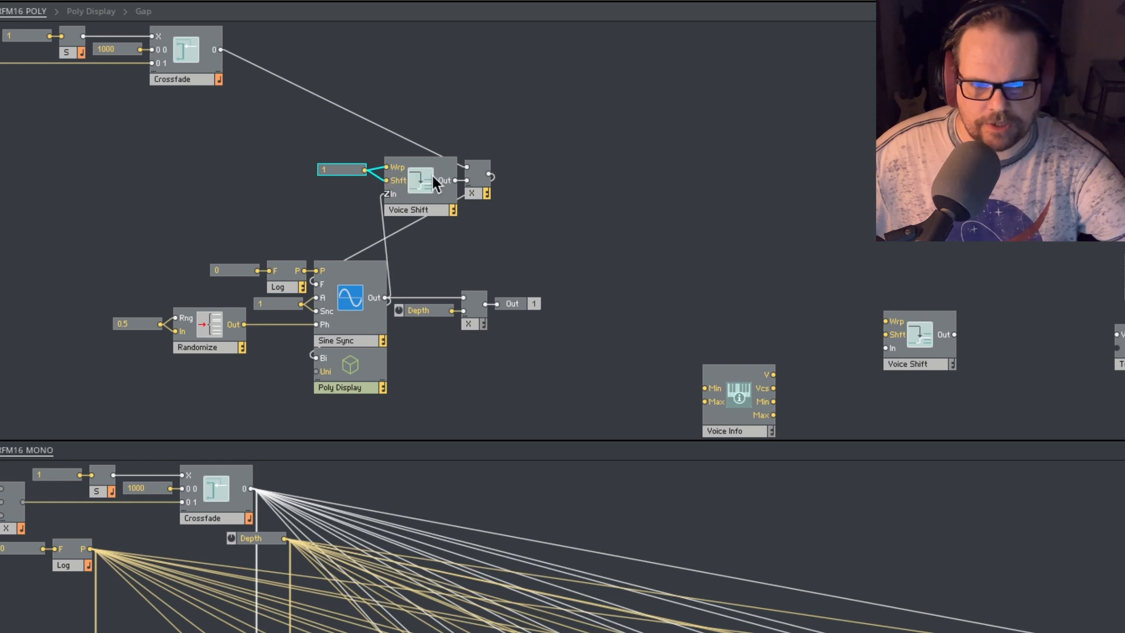
mouse_move(466, 200)
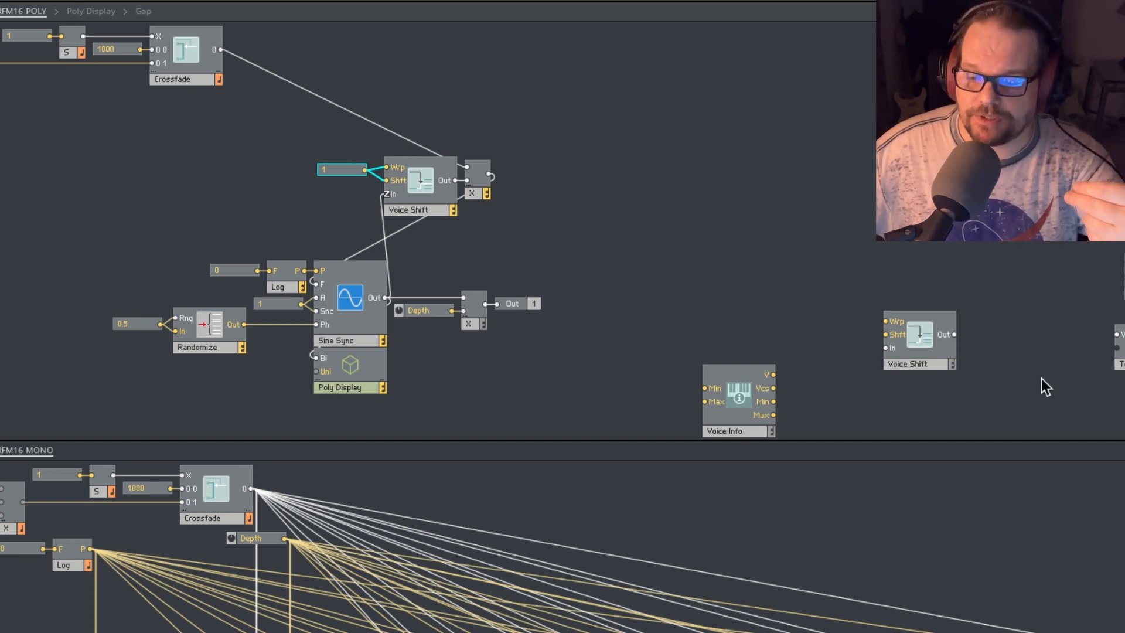
mouse_move(413, 191)
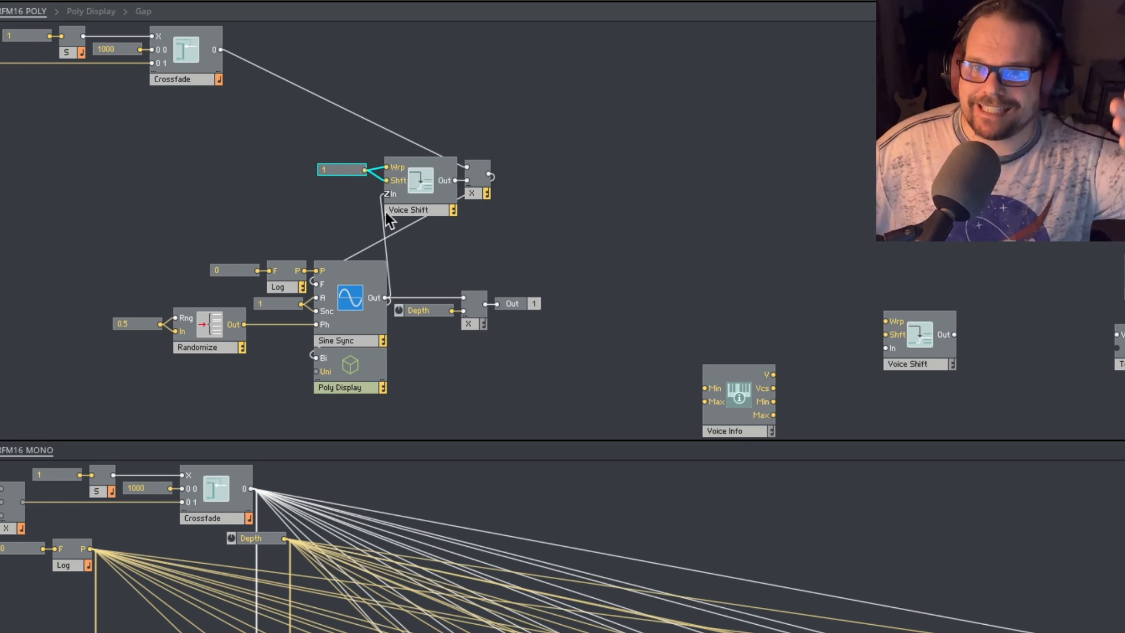
mouse_move(386, 215)
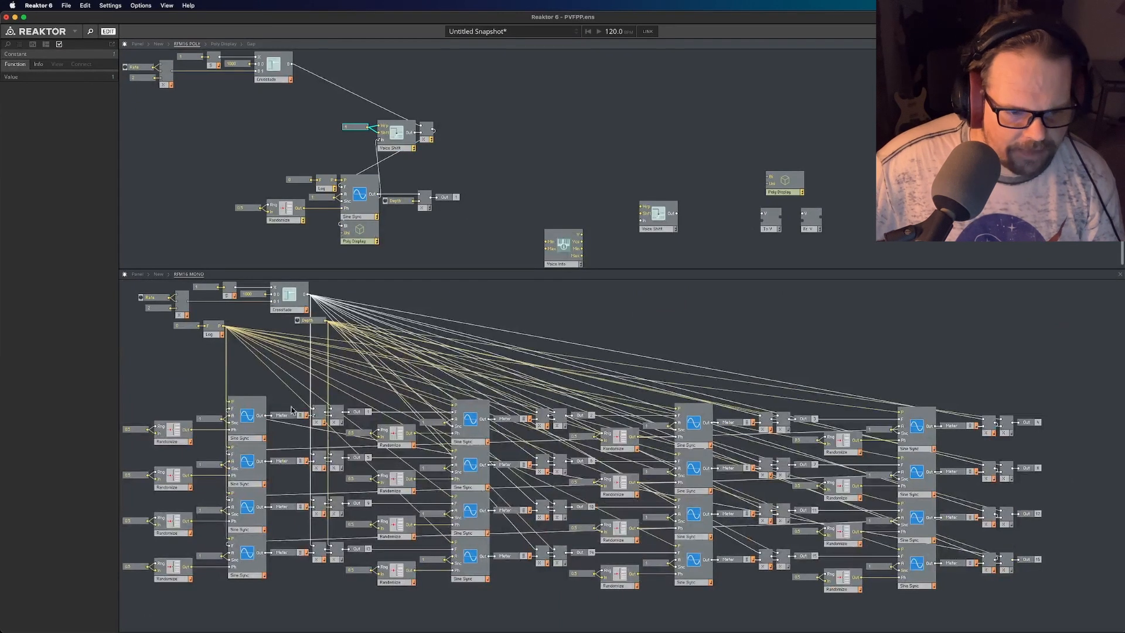
- Examine how the last Sine Sync in RFM16 MONO connects through its multipliers back to the first Sine Sync
left_click(205, 387)
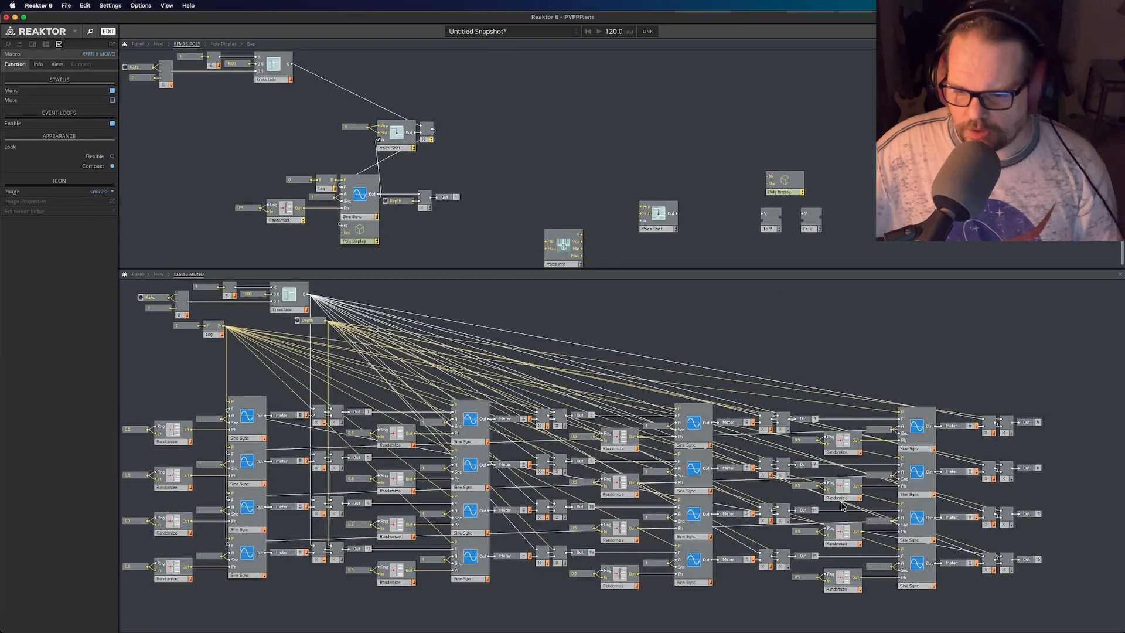
left_click(926, 591)
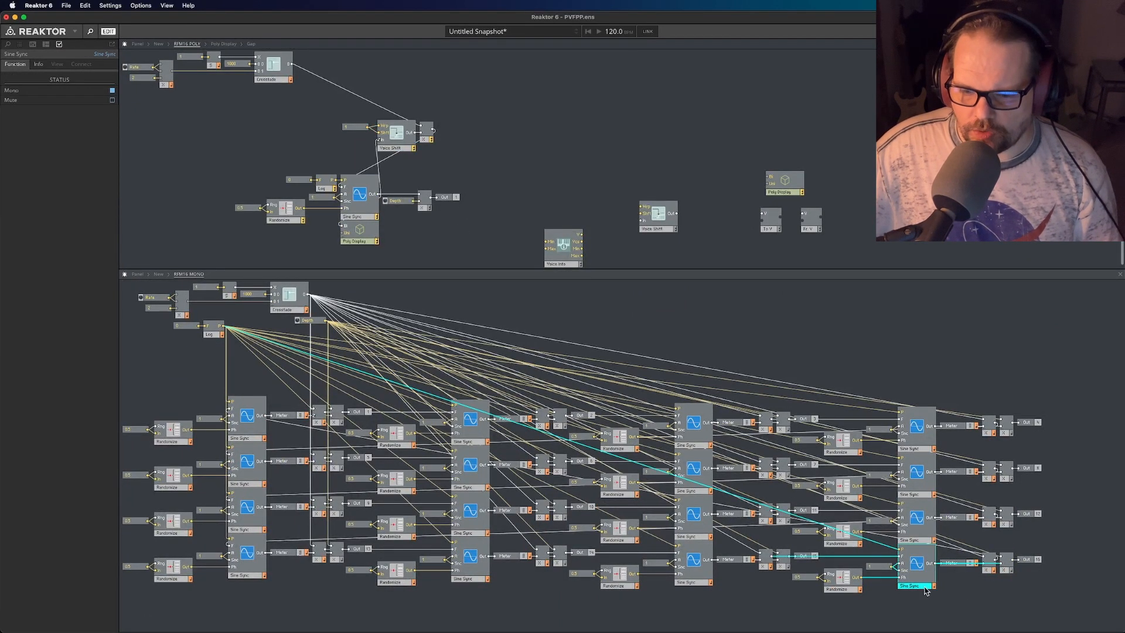
left_click(1032, 625)
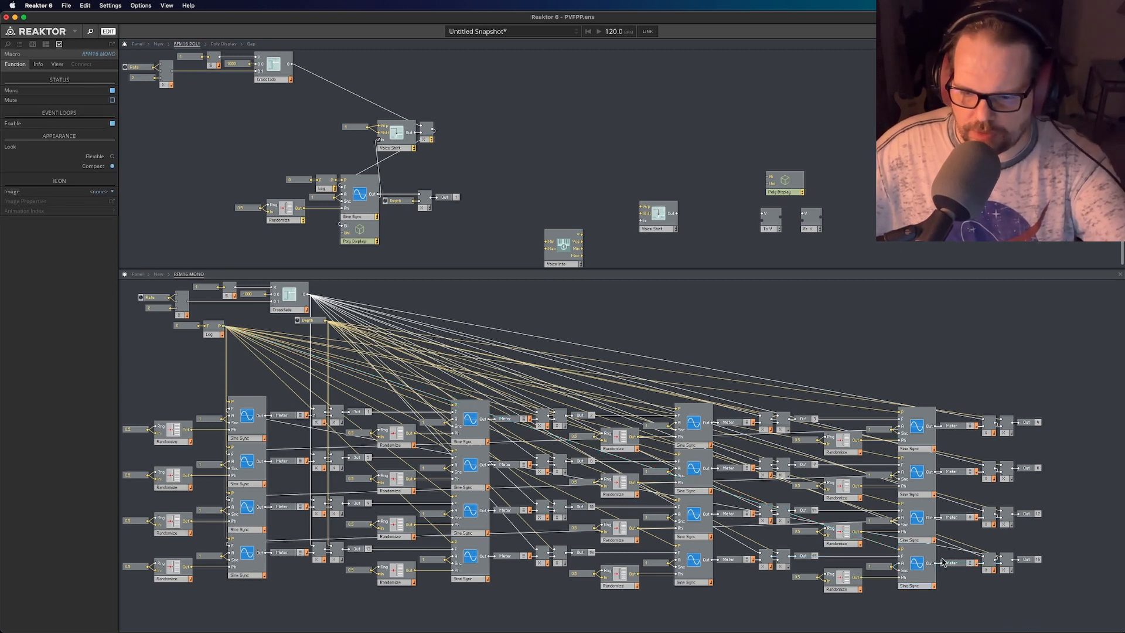
left_click(930, 587)
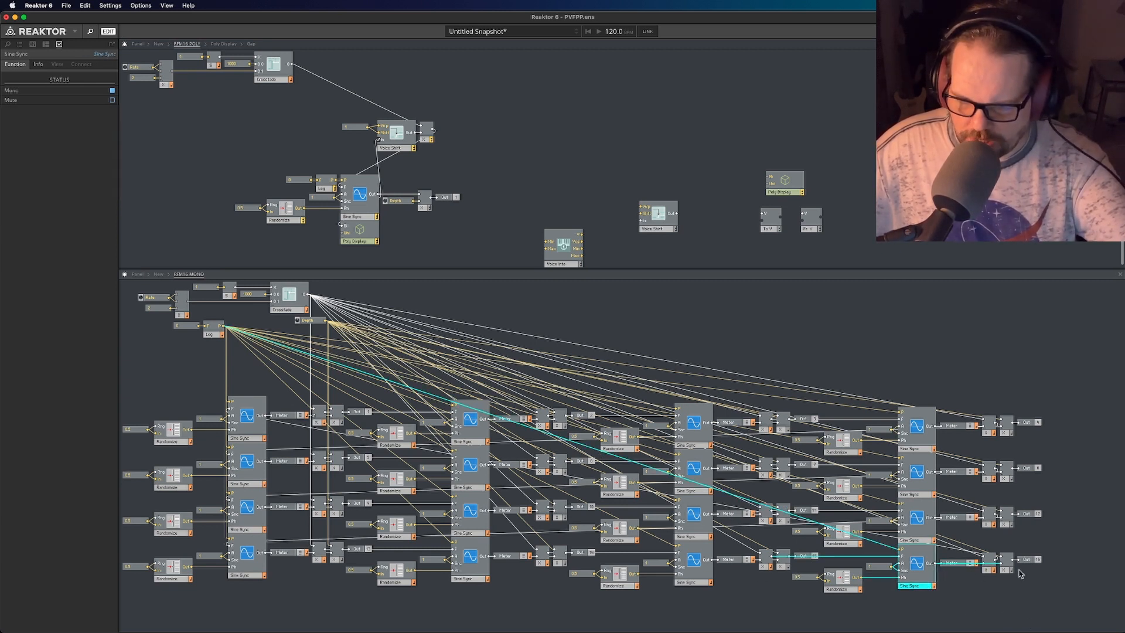
left_click(1004, 571)
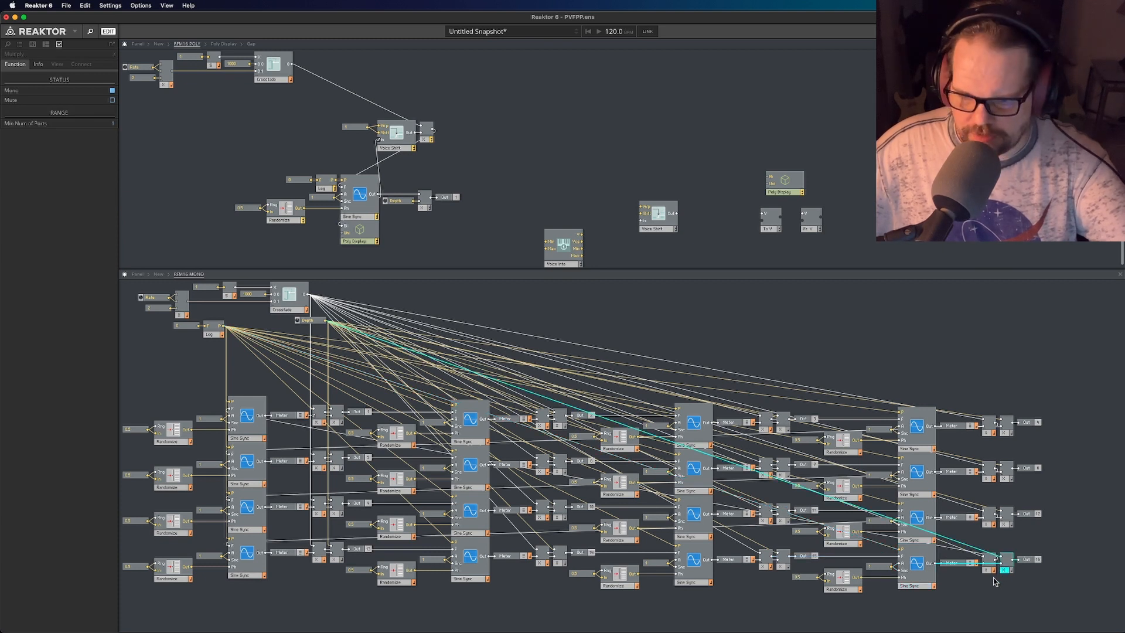
left_click(989, 571)
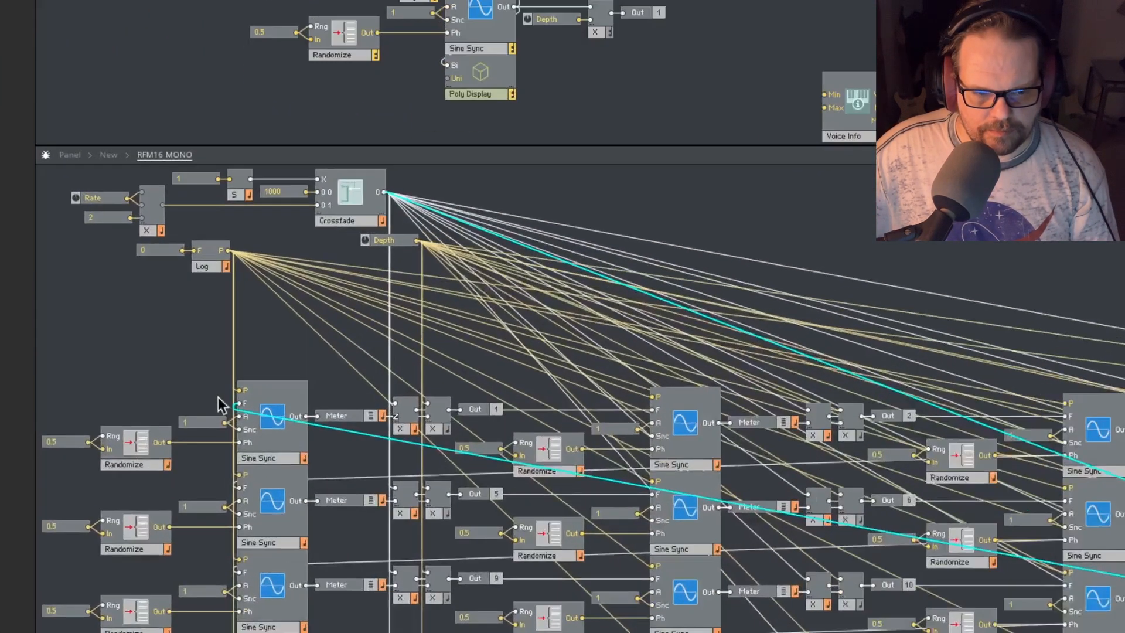
mouse_move(227, 409)
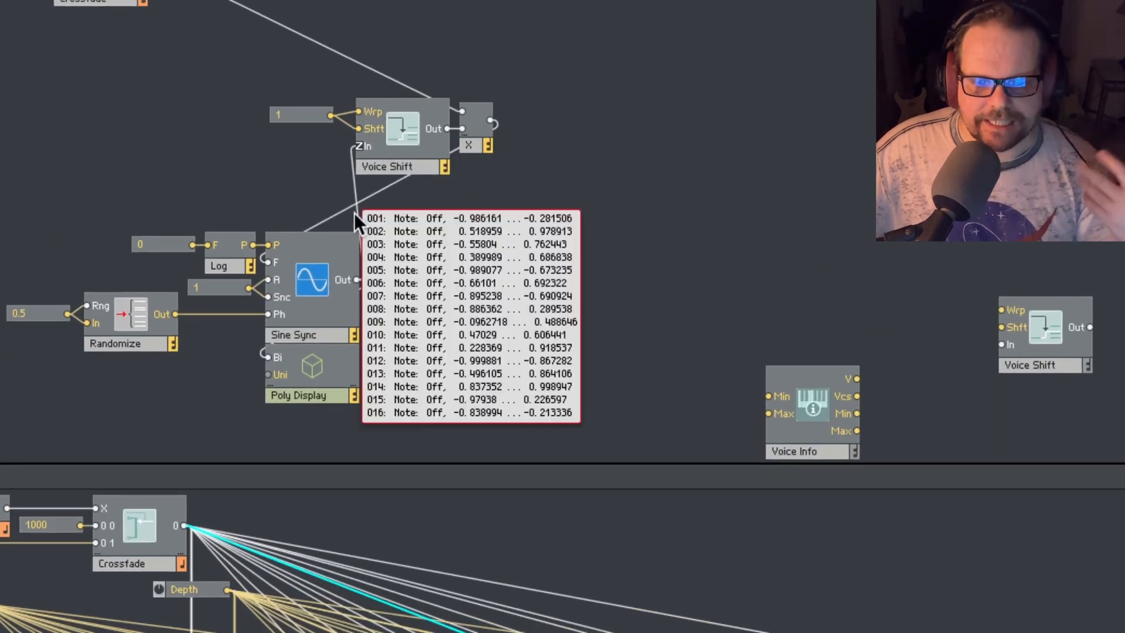
- Inspect the per-voice values feeding Voice Shift's In and the multiplier's wire into Sine Sync's F input in RFM16 POLY
mouse_move(359, 220)
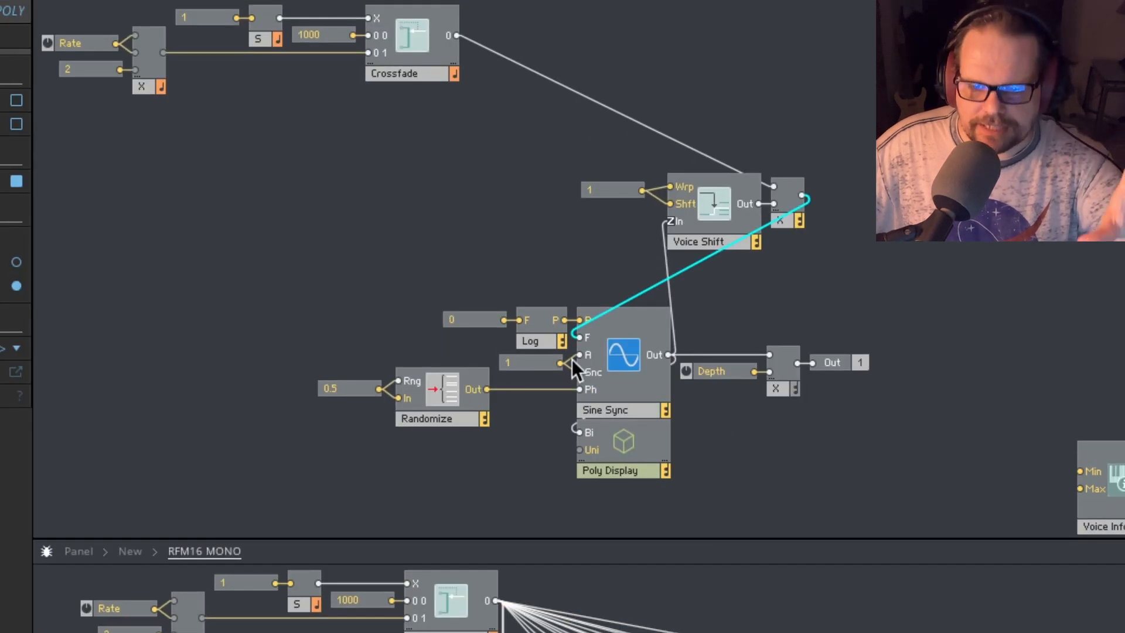
left_click_drag(573, 361, 575, 358)
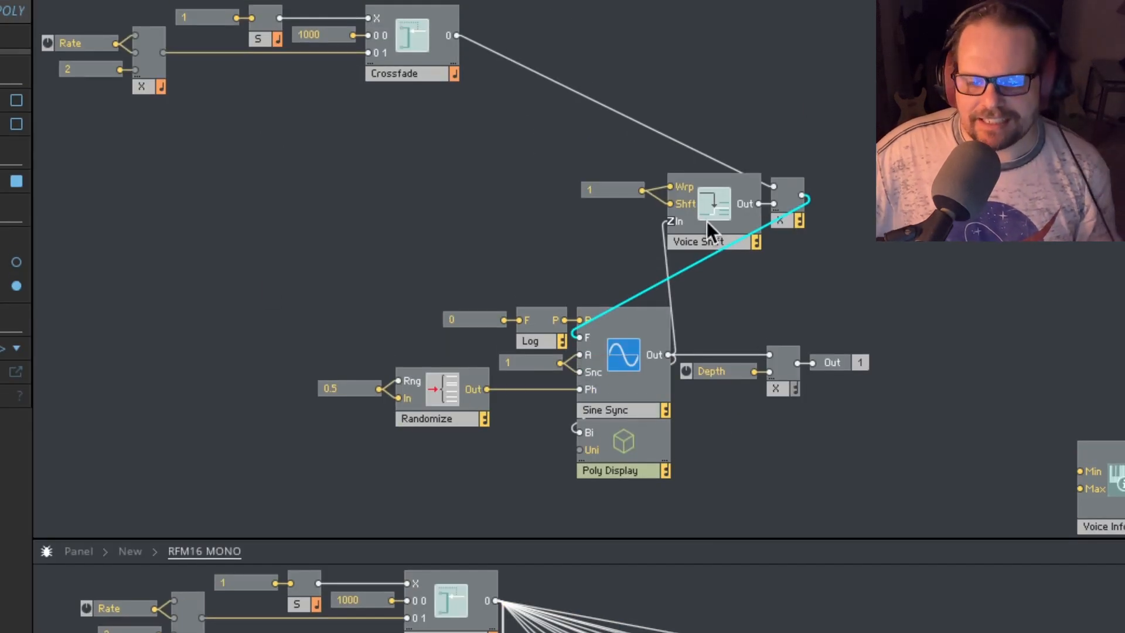
left_click(830, 249)
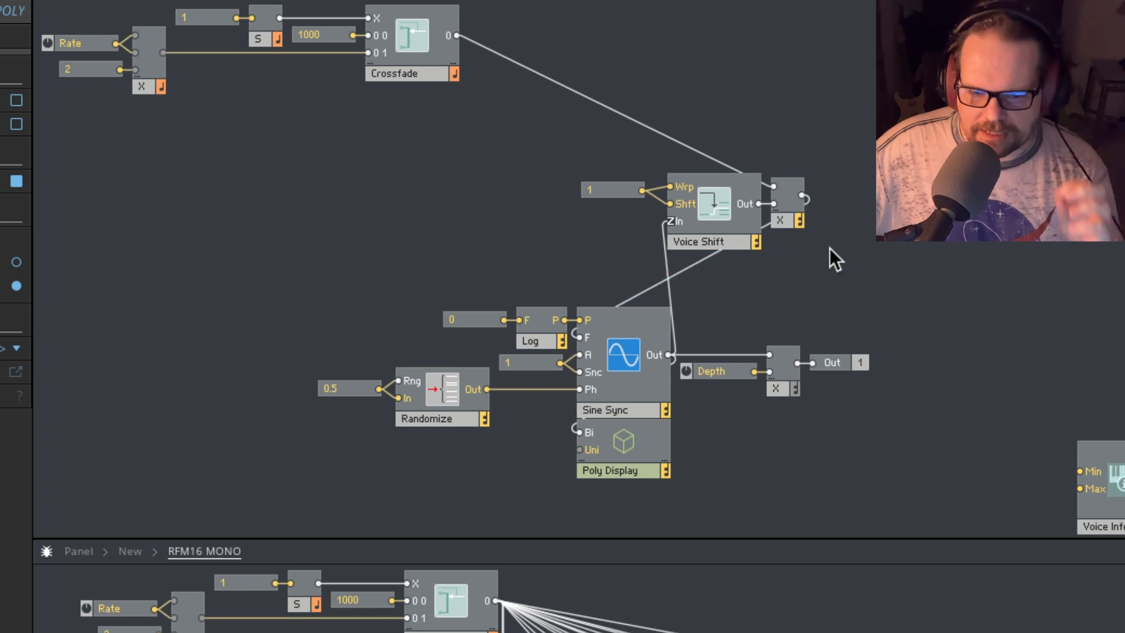
left_click(650, 289)
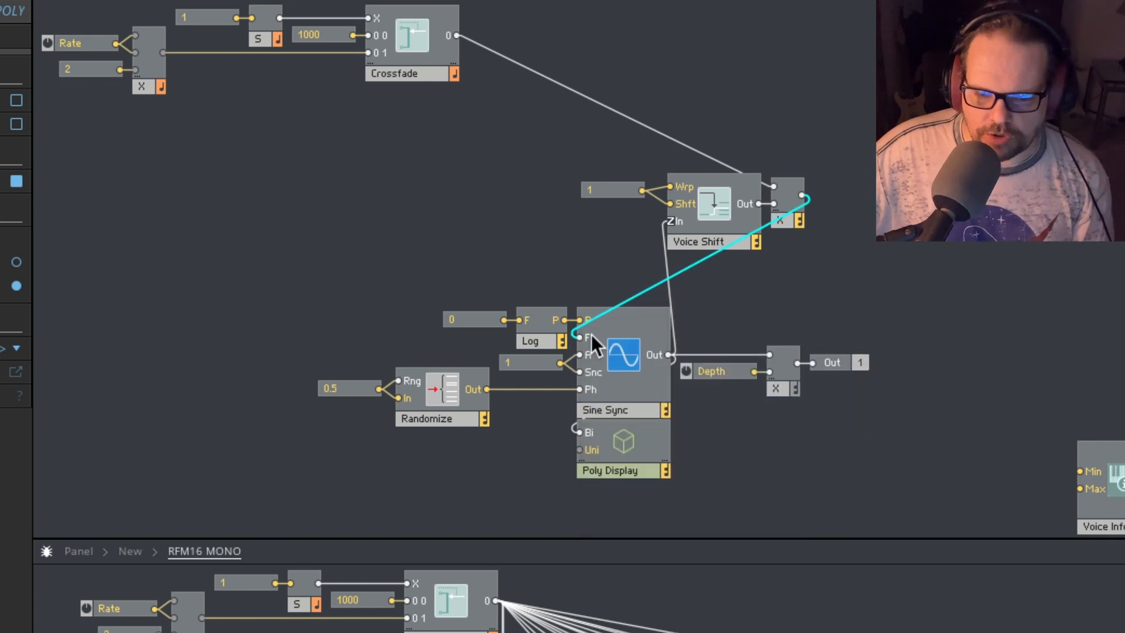
mouse_move(583, 339)
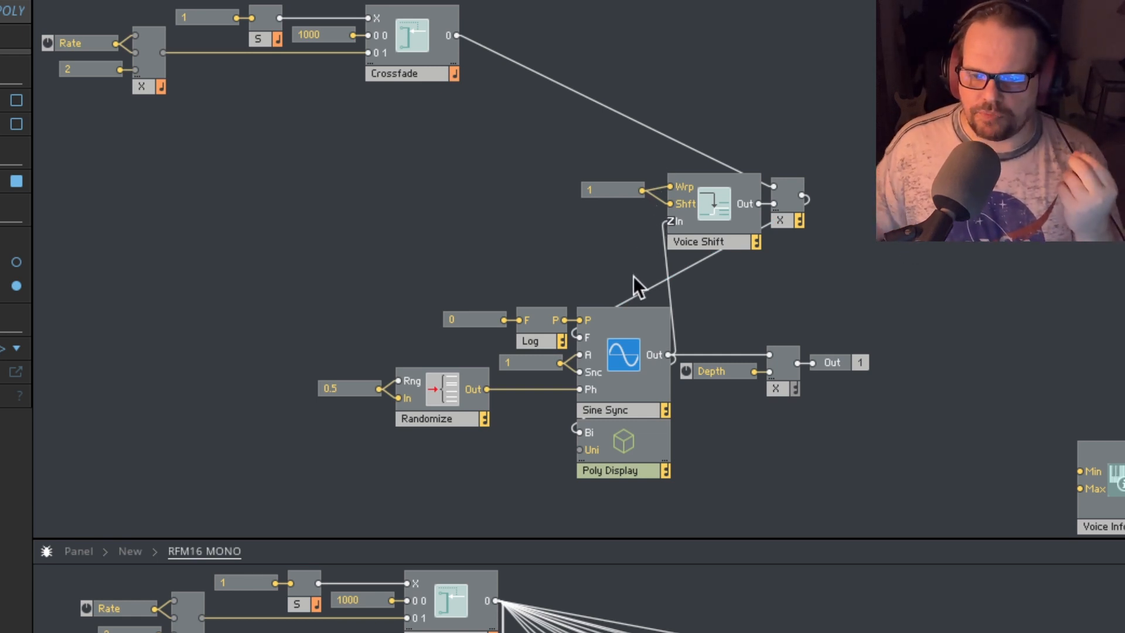
mouse_move(655, 278)
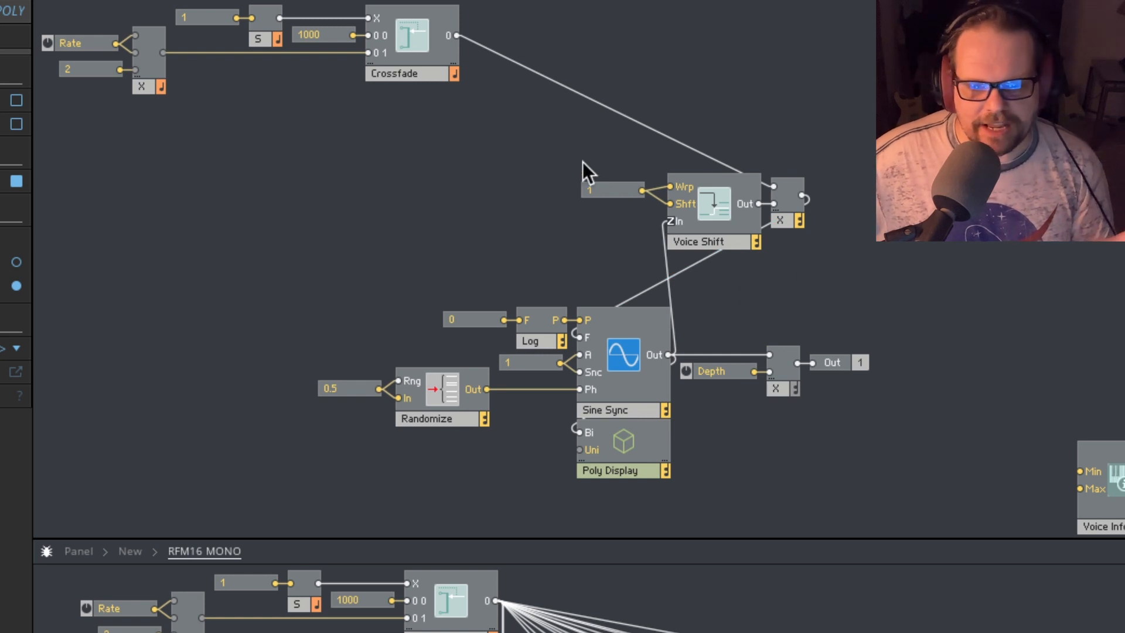
- Examine the Voice Shift group, its multiplier, and the Crossfade group's wire that scales the modulation
left_click_drag(583, 162, 790, 286)
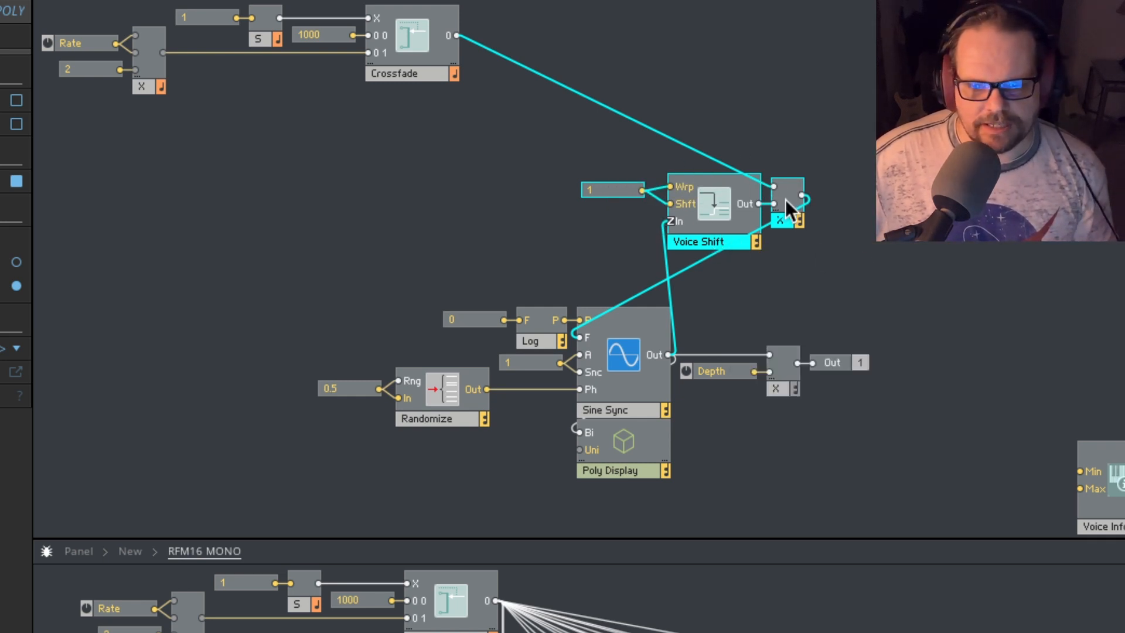
left_click(936, 242)
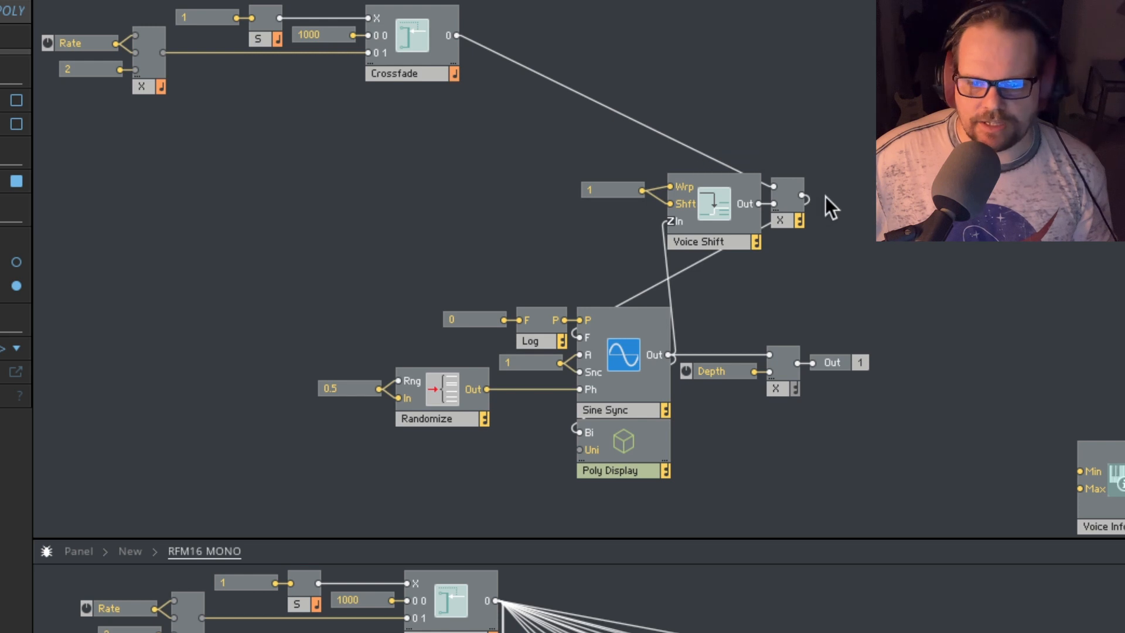
left_click(796, 218)
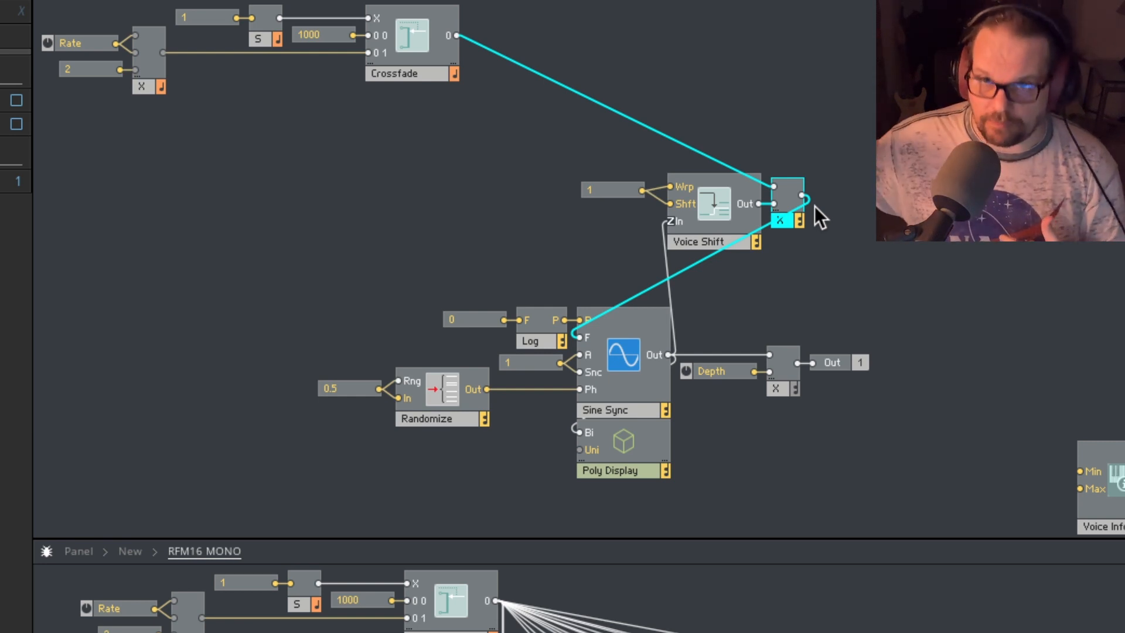
left_click(814, 206)
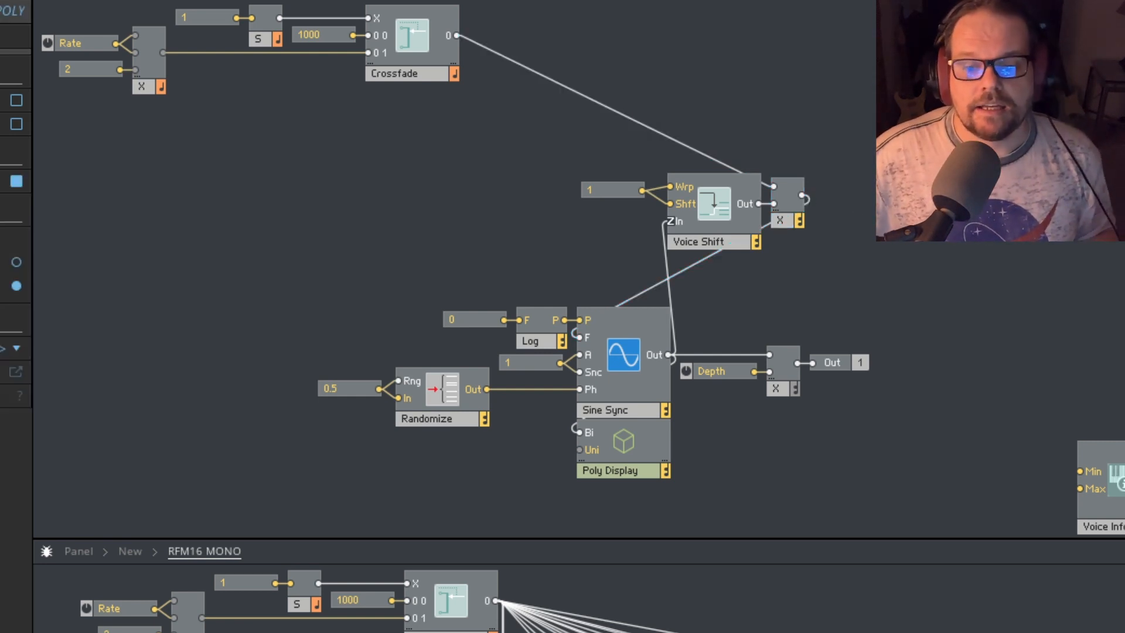
left_click(627, 122)
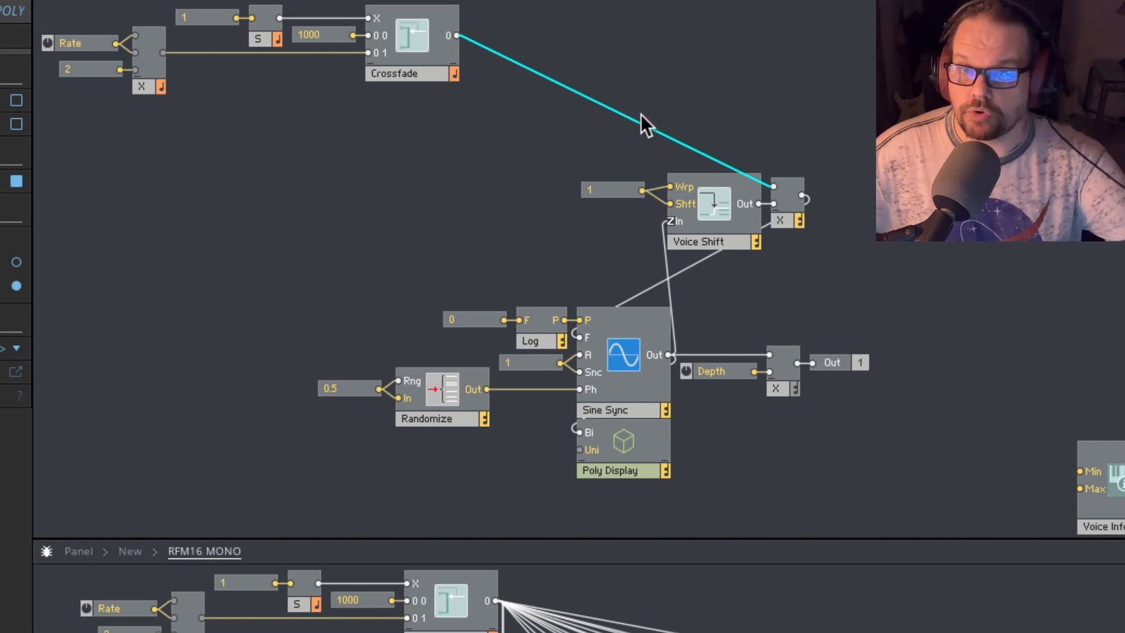
left_click_drag(438, 127, 234, 7)
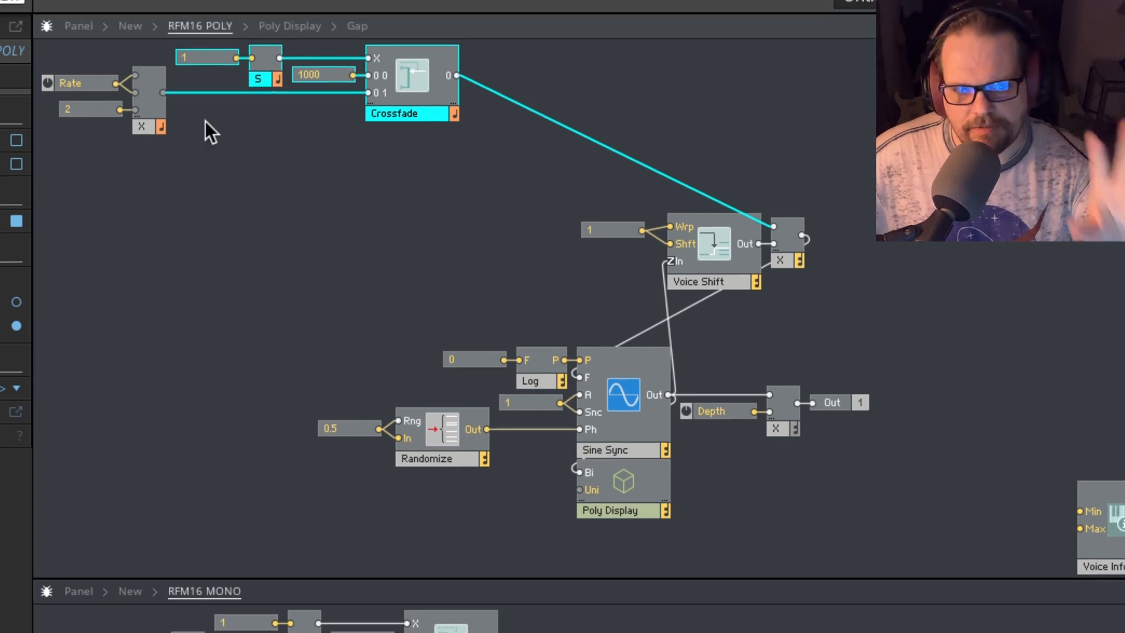
left_click(233, 121)
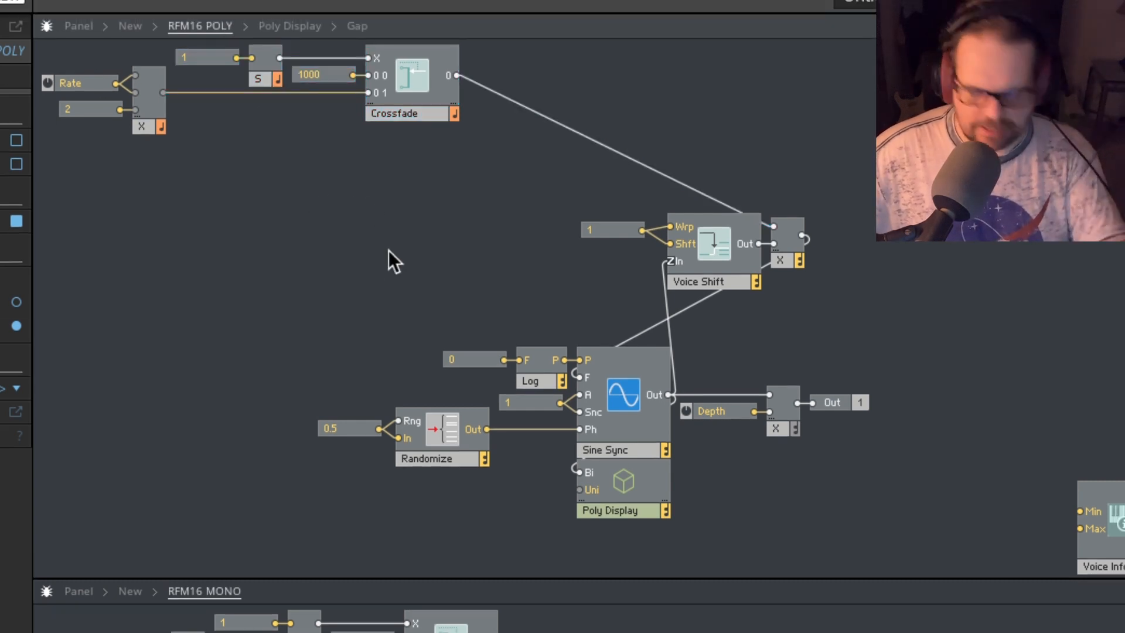
- Examine the output stage of RFM16 POLY: the multiplier, the Depth control and the Out port
left_click(777, 425)
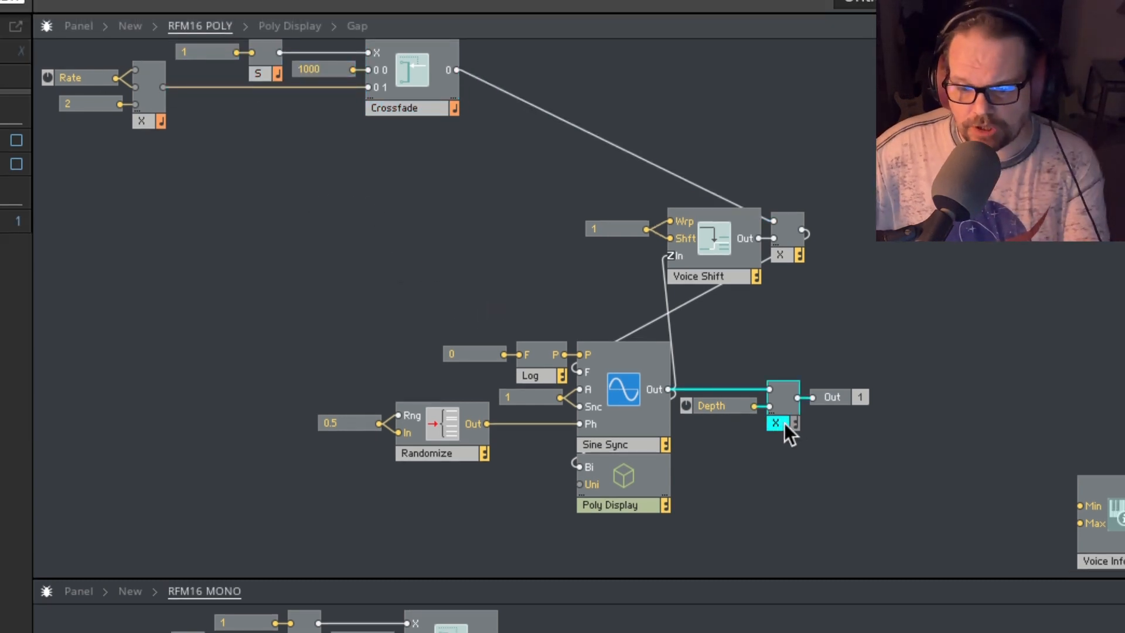
left_click_drag(727, 402, 726, 410)
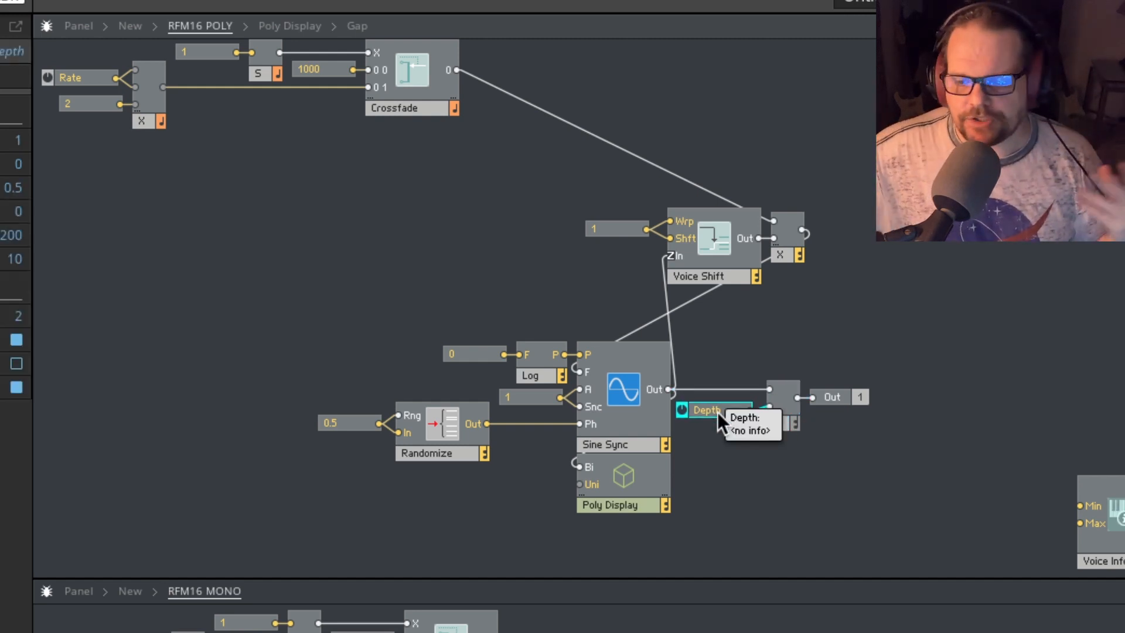
mouse_move(763, 394)
left_click(838, 394)
mouse_move(820, 392)
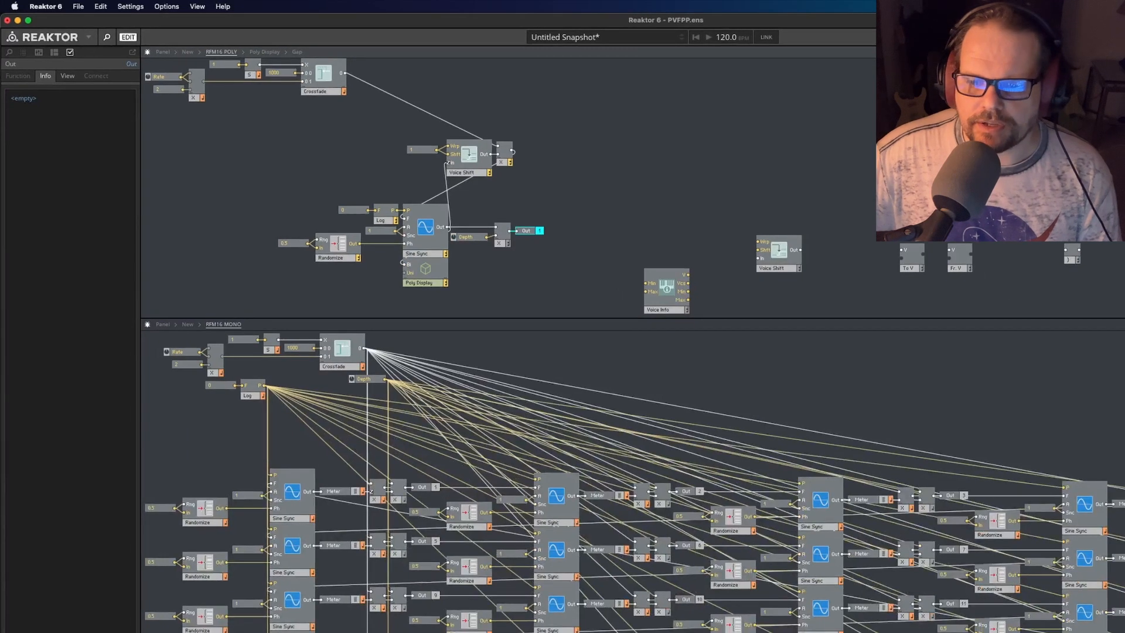
- Move the spare Poly Display beside the Out port and wire the output multiplier's result to its Bi input
left_click_drag(940, 191, 573, 233)
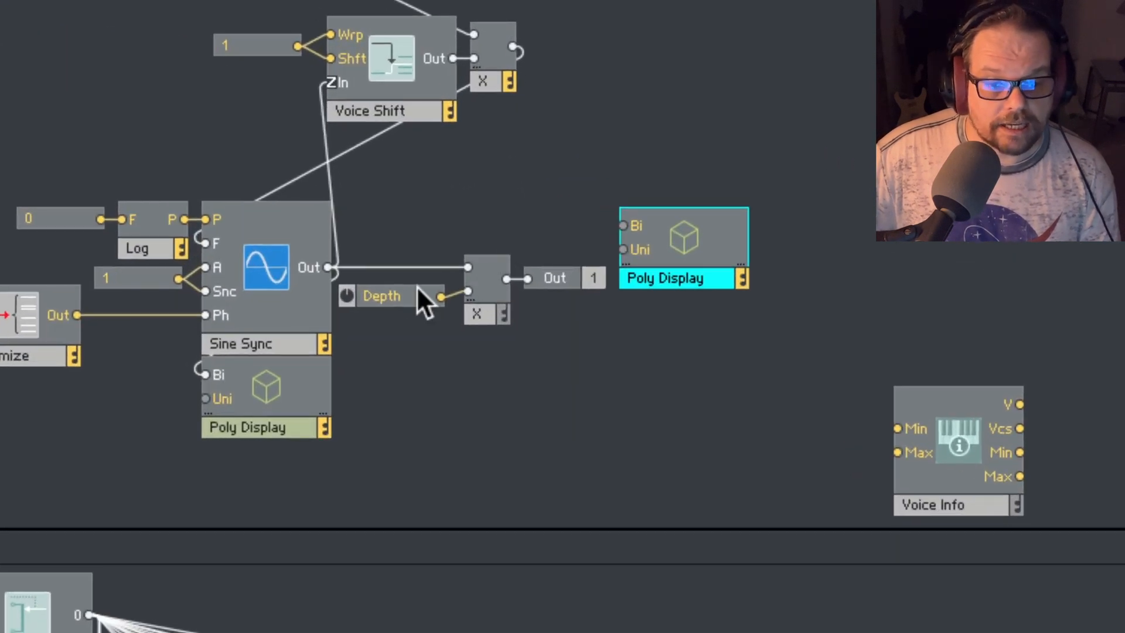
left_click_drag(417, 288, 400, 292)
left_click_drag(503, 276, 625, 226)
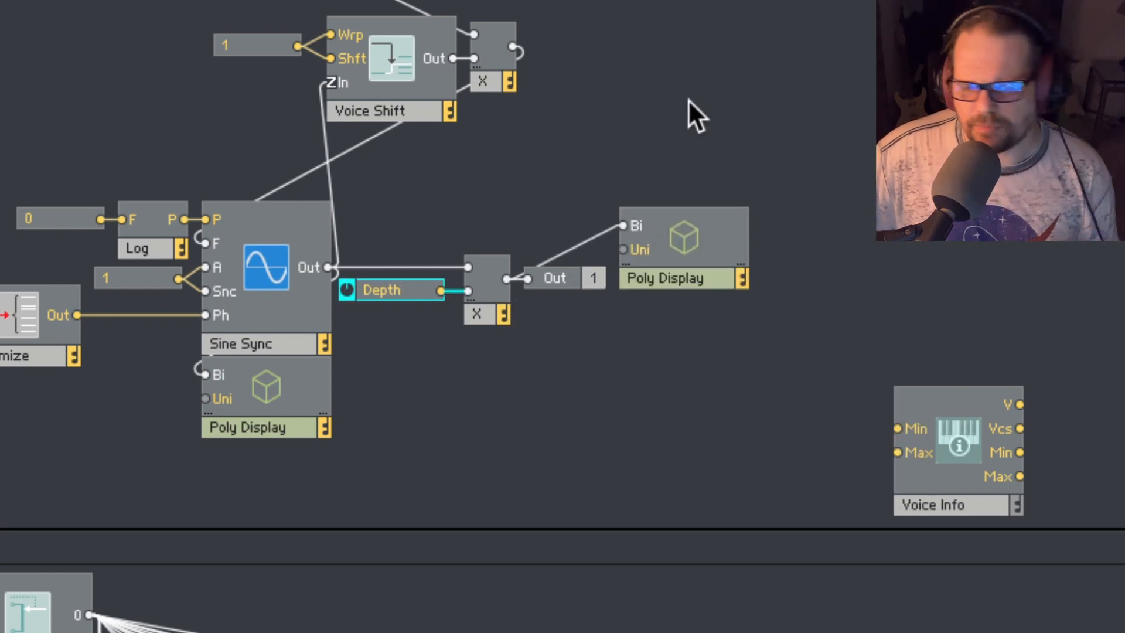
mouse_move(601, 226)
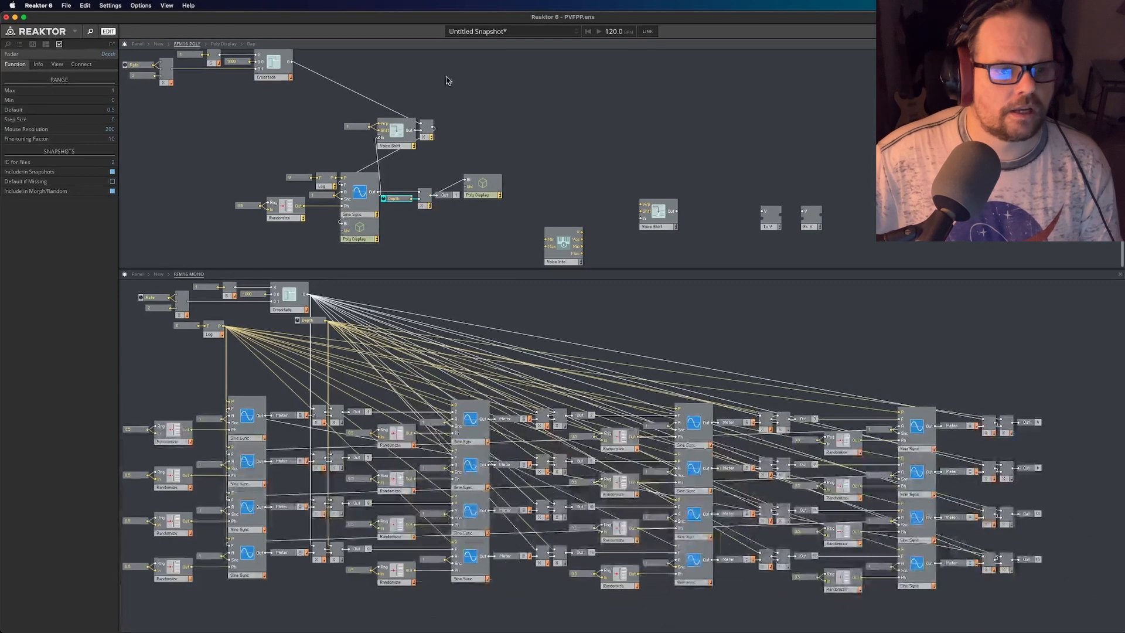
- Try different Rate and Depth settings for RFM16 POLY in the instrument panel, and return to its structure
left_click(137, 44)
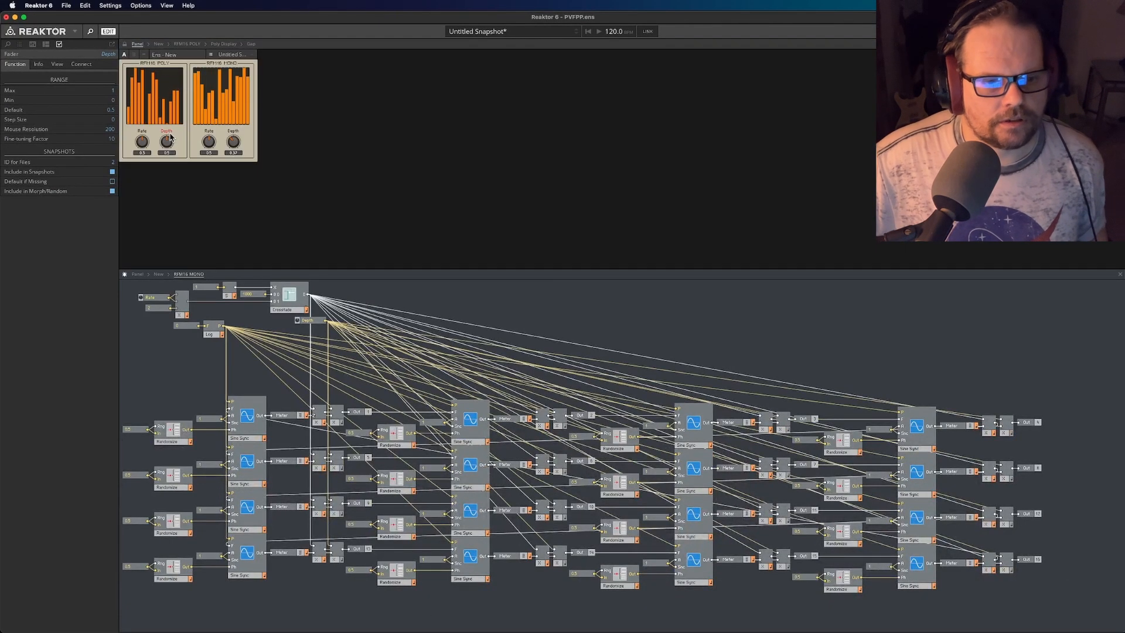
left_click_drag(141, 145, 157, 165)
mouse_move(156, 148)
left_mouse_down()
mouse_move(154, 171)
mouse_move(161, 138)
left_mouse_up()
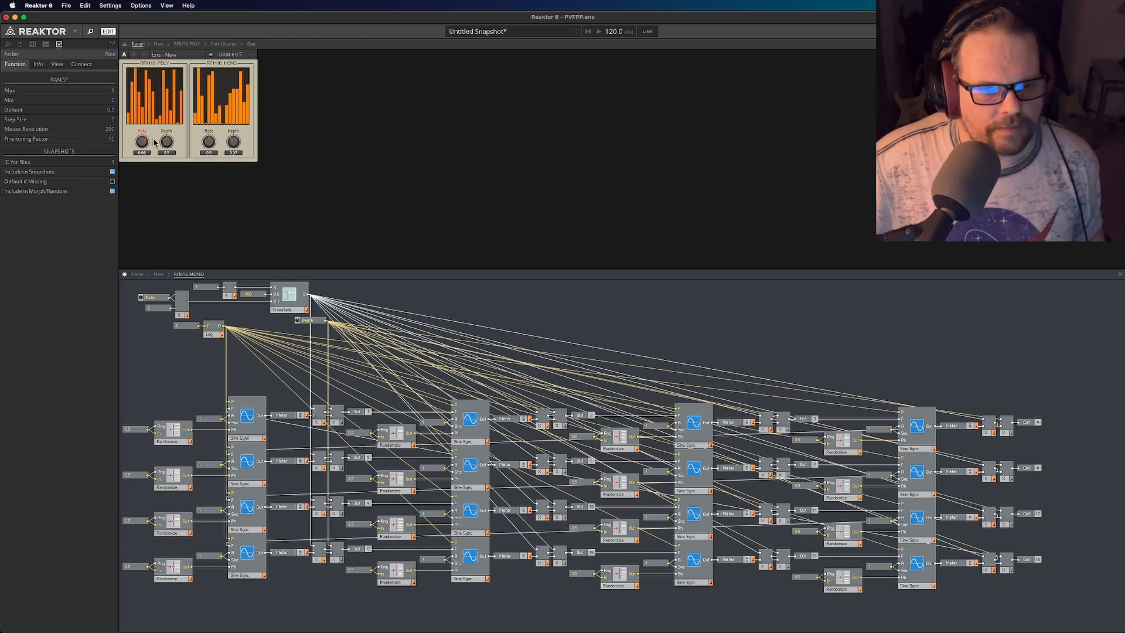
left_click_drag(165, 140, 178, 110)
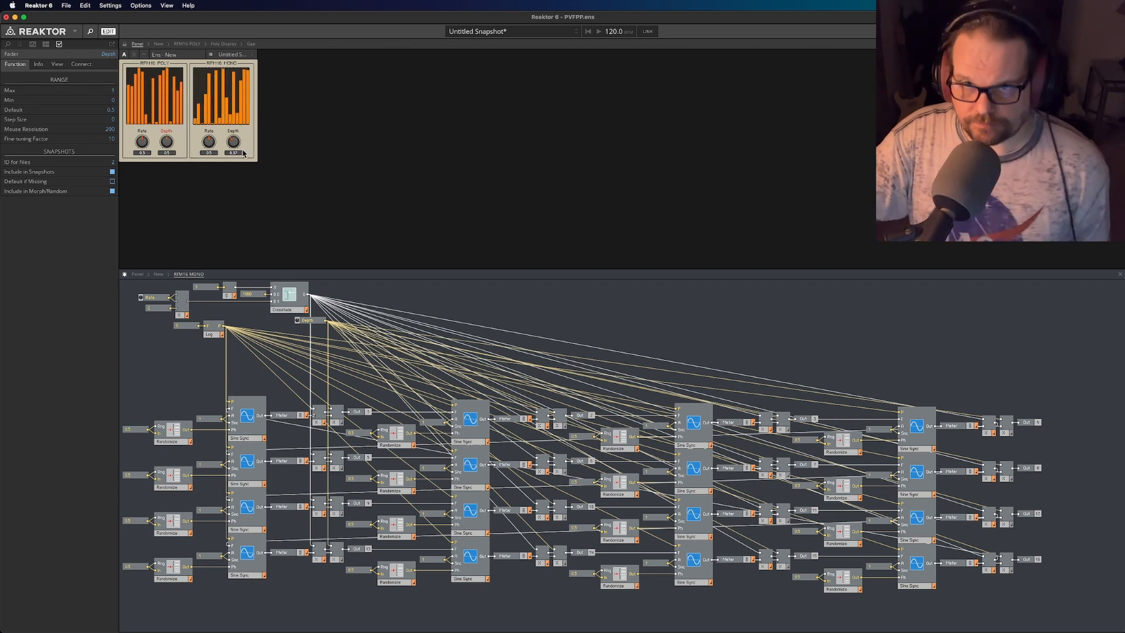
left_click(187, 45)
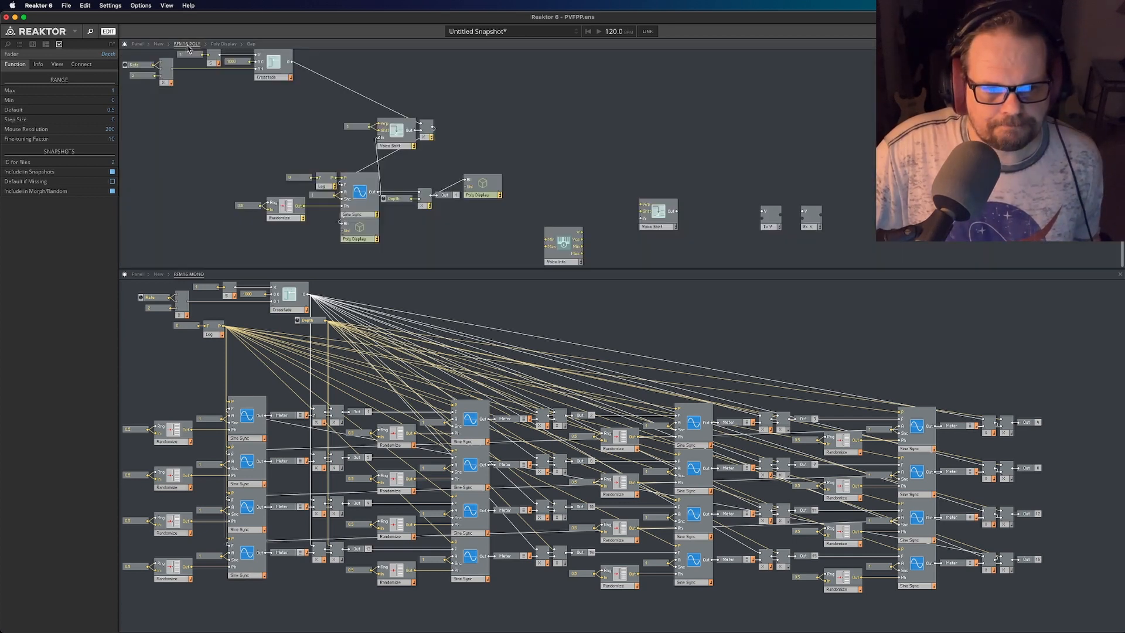
- Place Voice Info beside the spare Voice Shift, and move the To Voice and From Voice modules up into open space
left_click(533, 92)
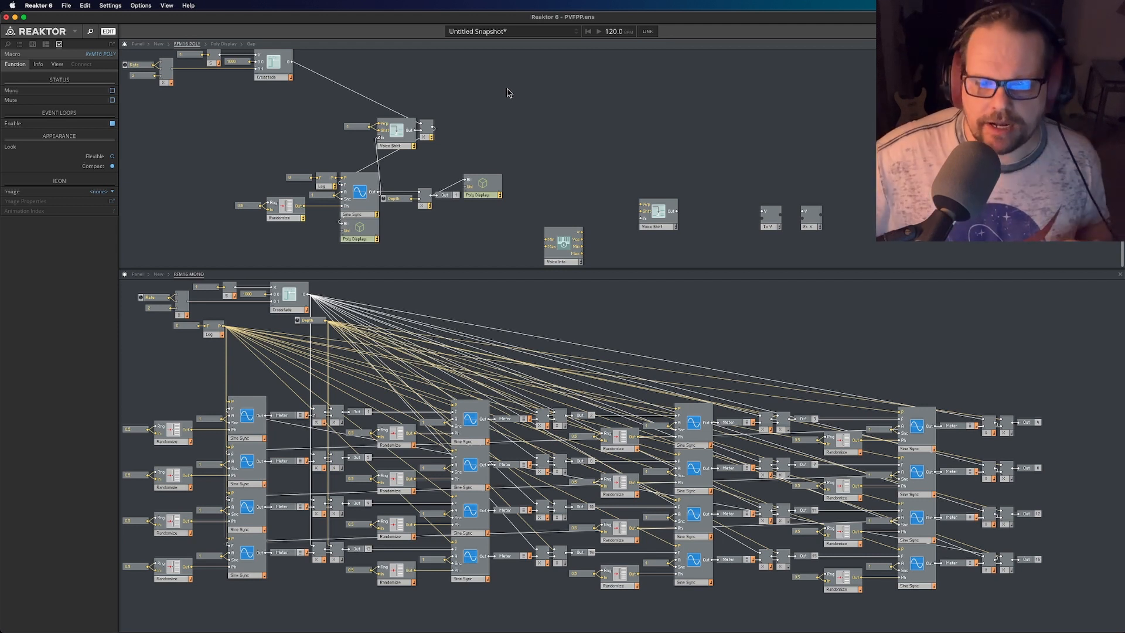
left_click_drag(769, 229, 753, 171)
left_click_drag(571, 260, 625, 233)
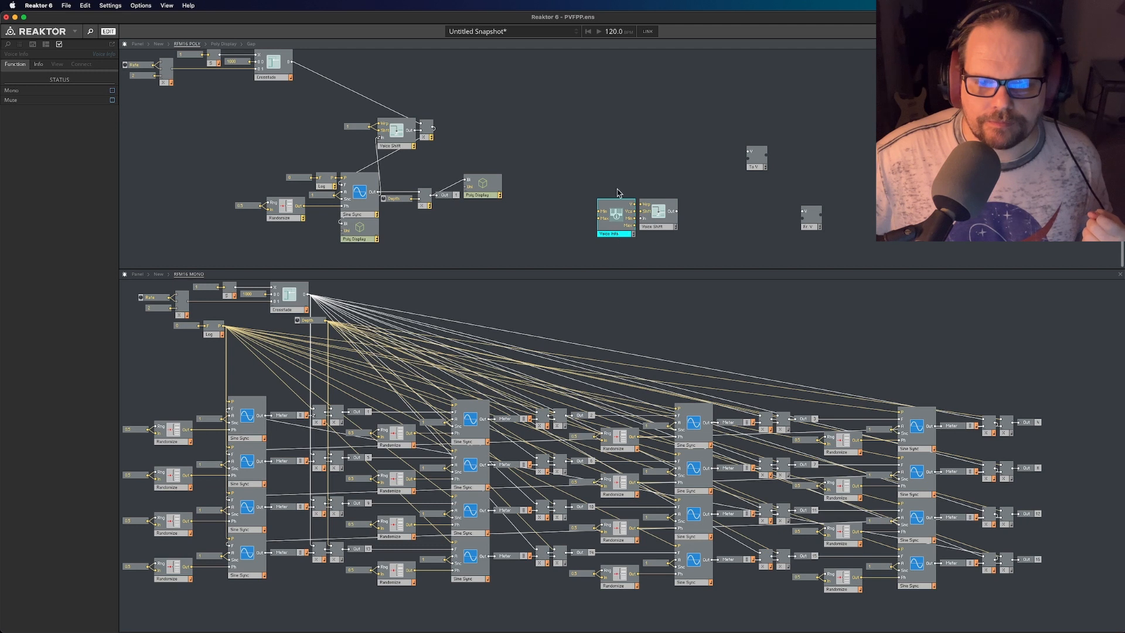
left_click_drag(599, 177, 631, 232)
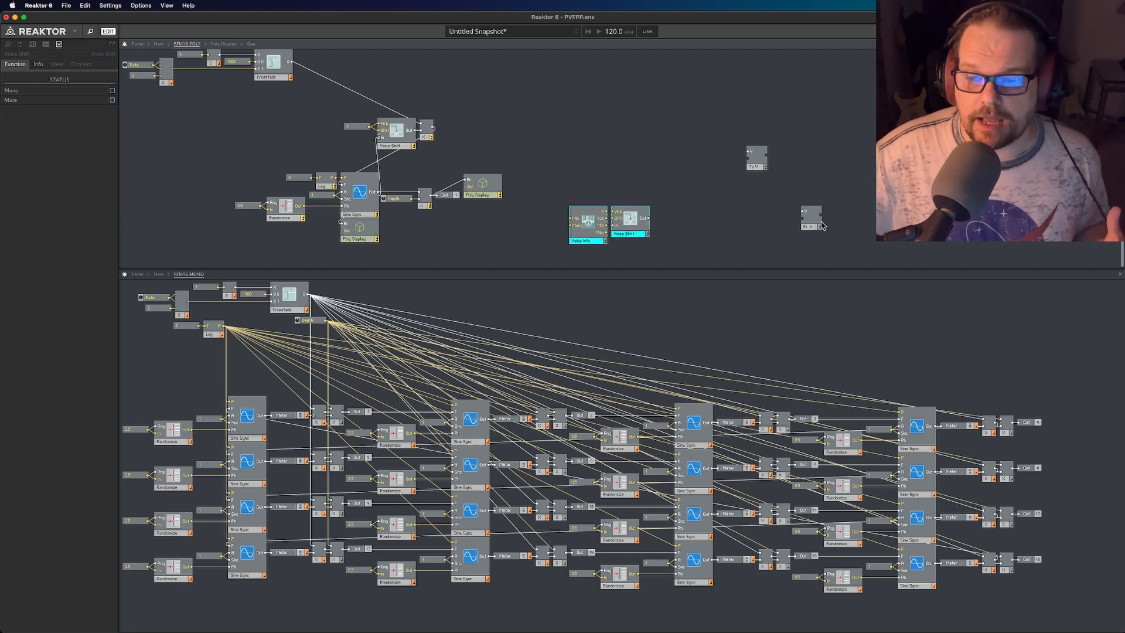
left_click_drag(822, 226, 822, 167)
left_click(733, 166)
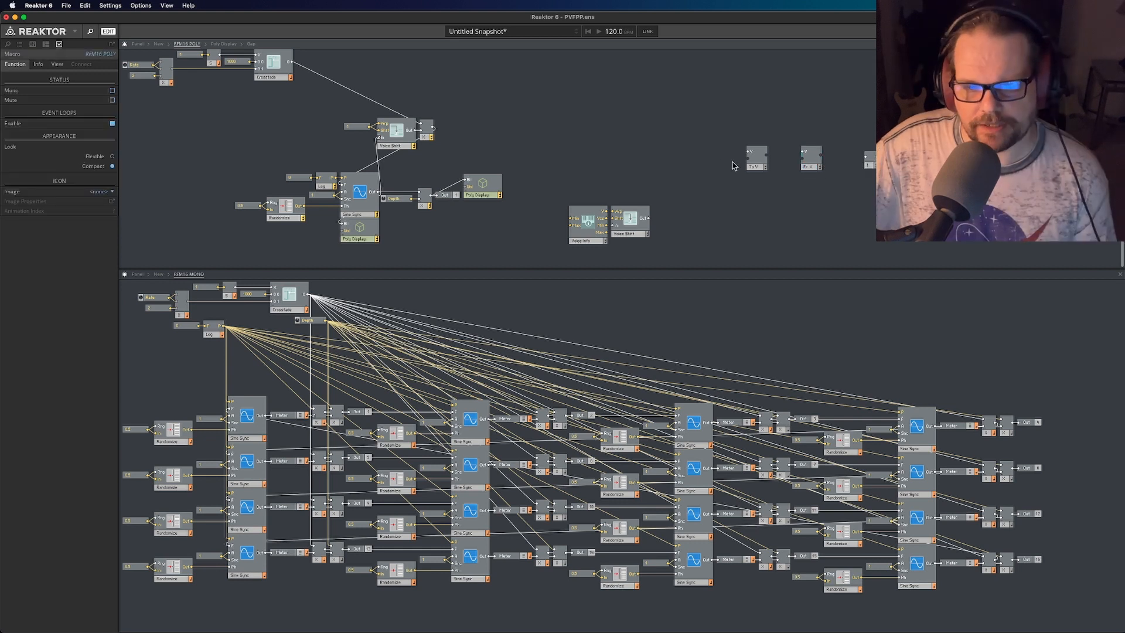
- Select the To Voice and From Voice modules together and reposition them as a pair above the spare Voice Shift
left_click_drag(747, 139, 802, 193)
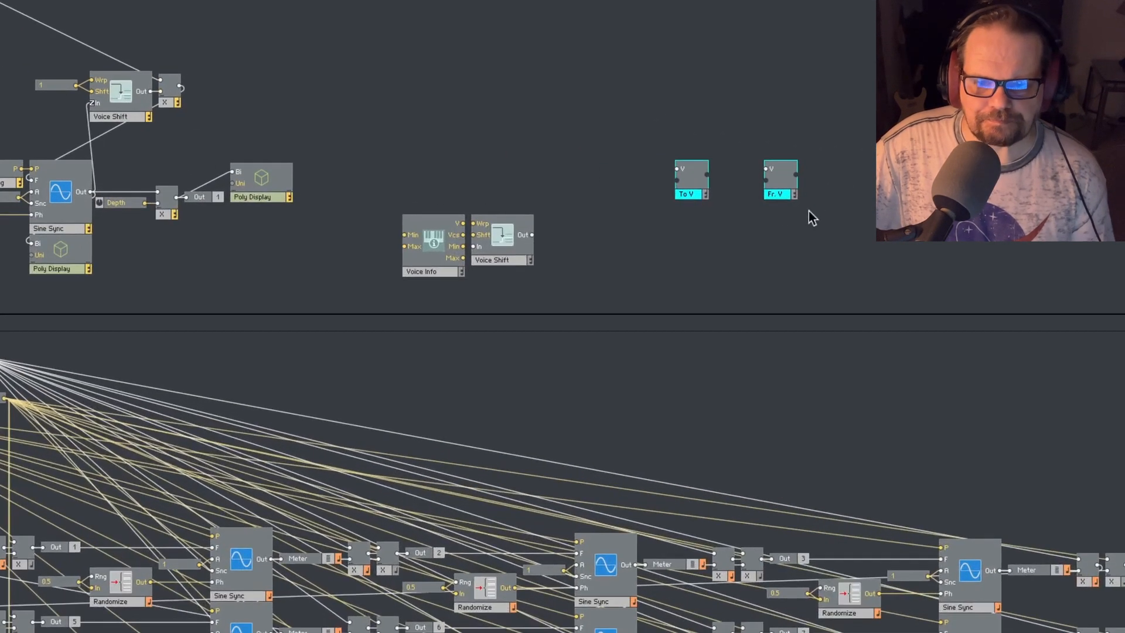
left_click_drag(818, 205, 717, 157)
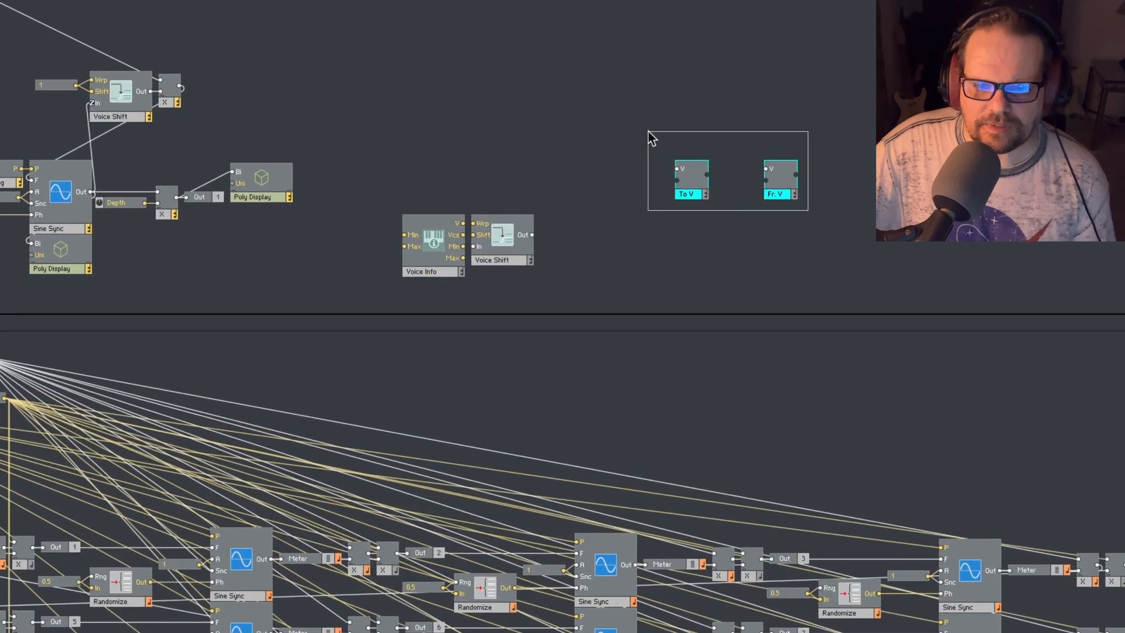
left_click_drag(690, 198, 677, 159)
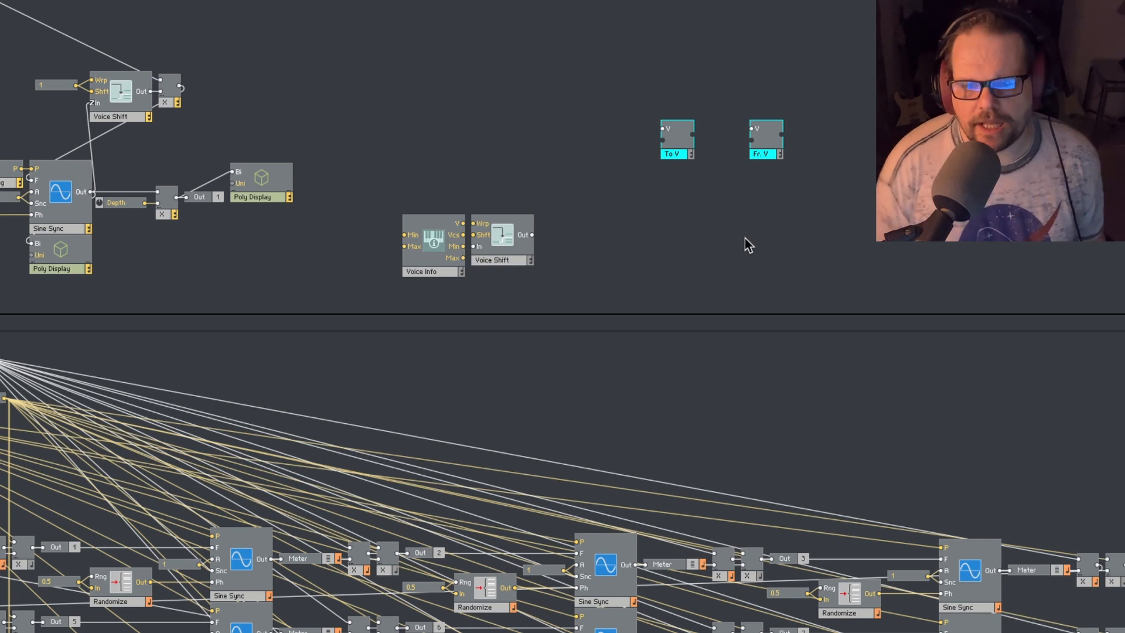
left_click(691, 249)
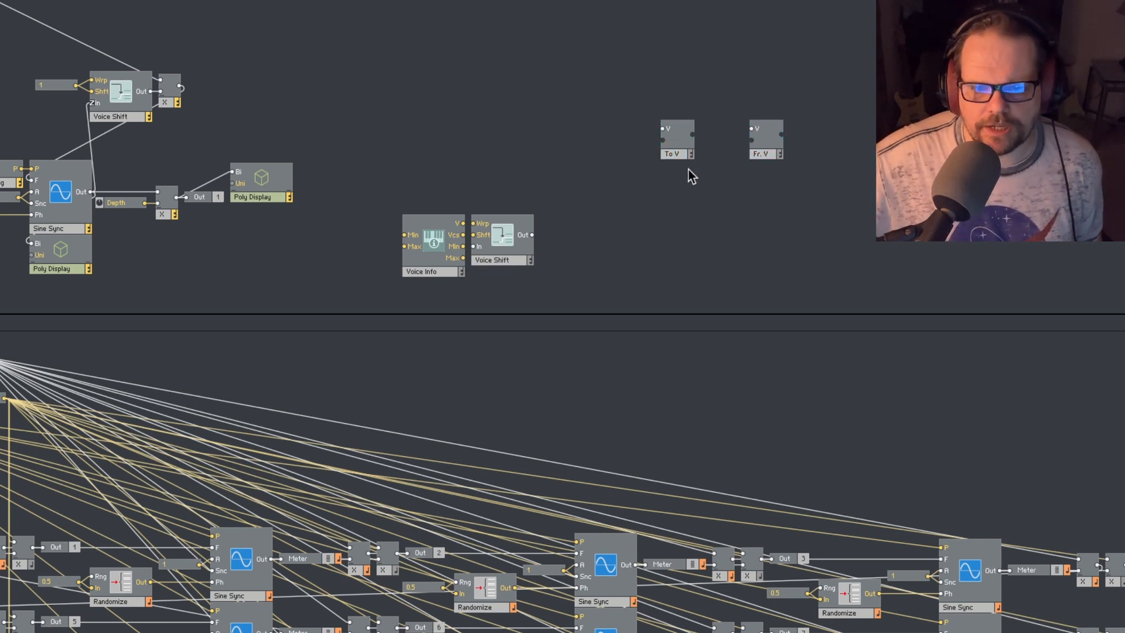
- Create a constant on the To Voice module's V input and set it to 7
left_click(675, 154)
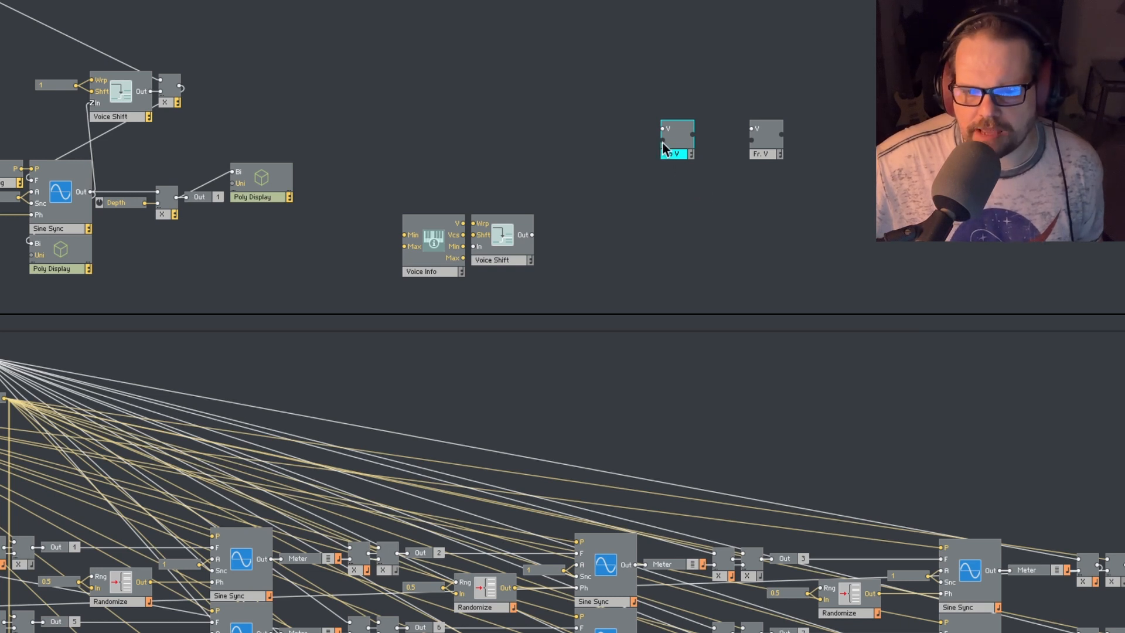
mouse_move(667, 149)
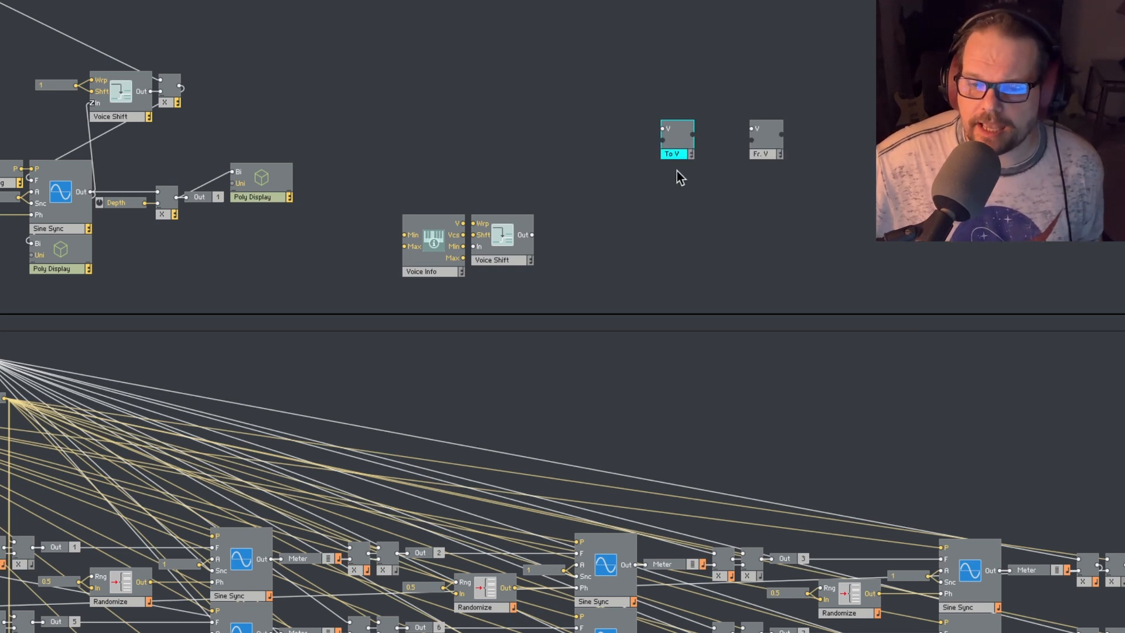
right_click(665, 130)
left_click(674, 147)
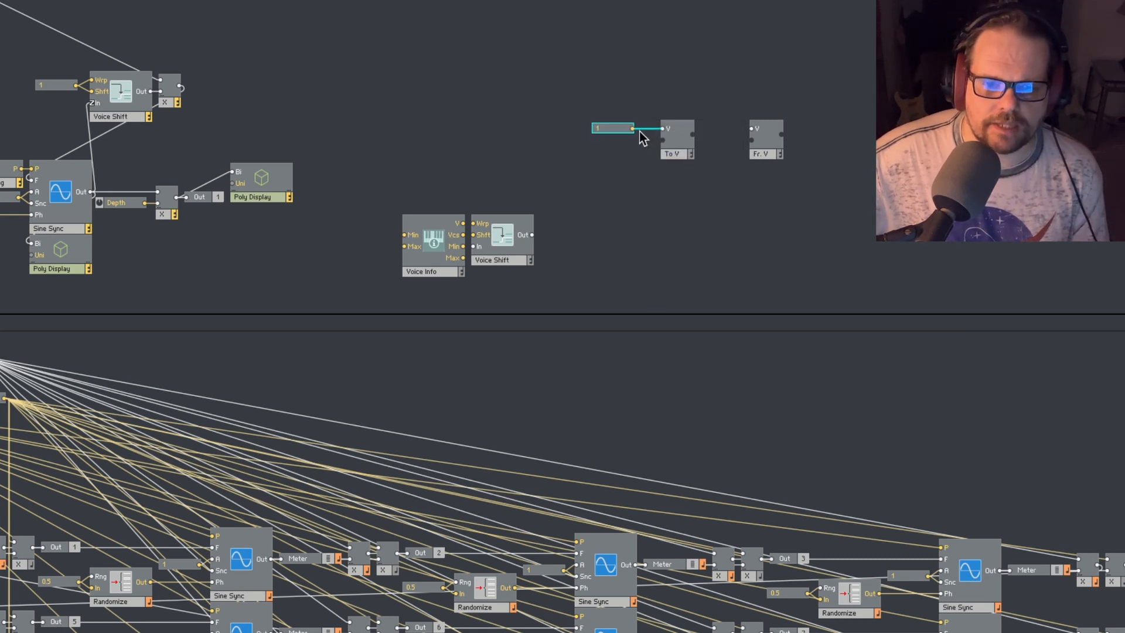
double_click(620, 131)
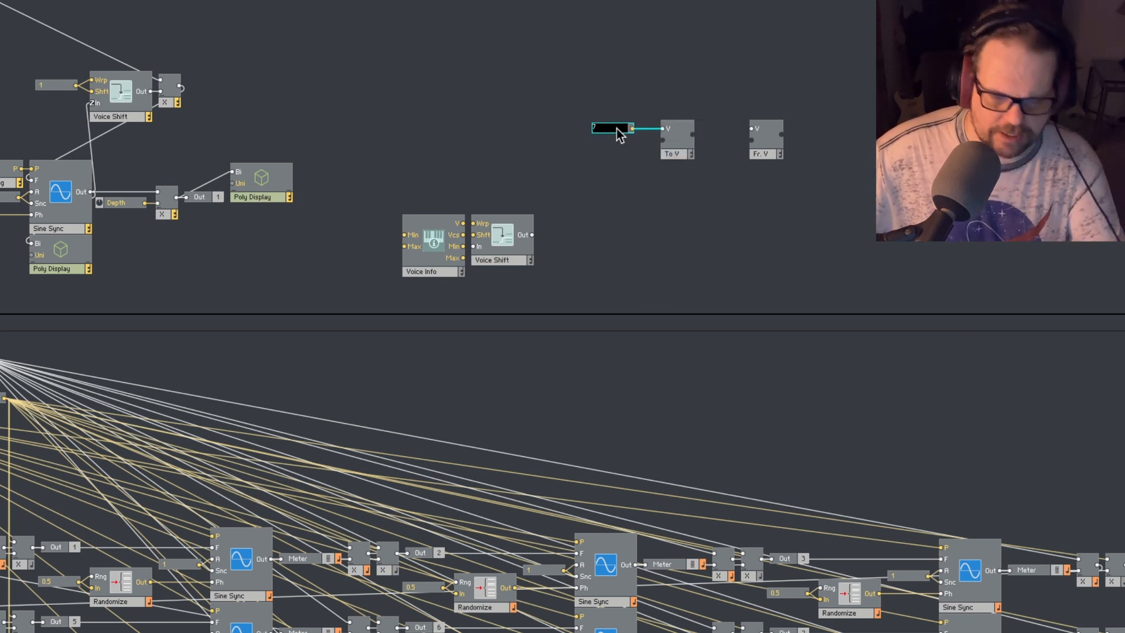
key("Return")
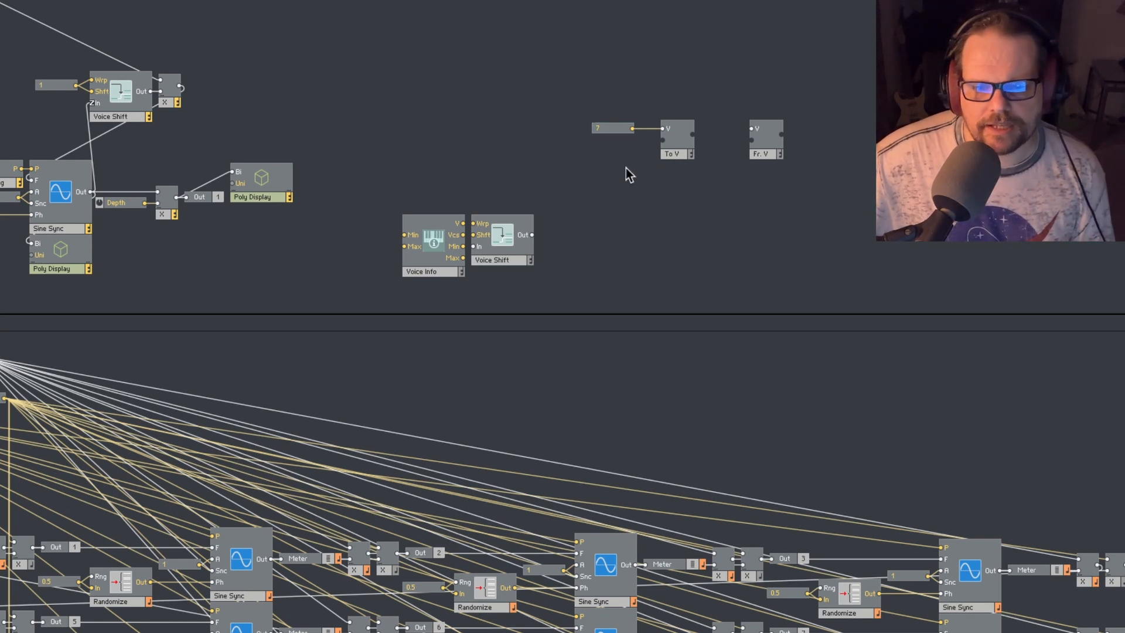
- Add a constant of 12 and wire it to the To Voice module's lower input
right_click(578, 181)
mouse_move(578, 181)
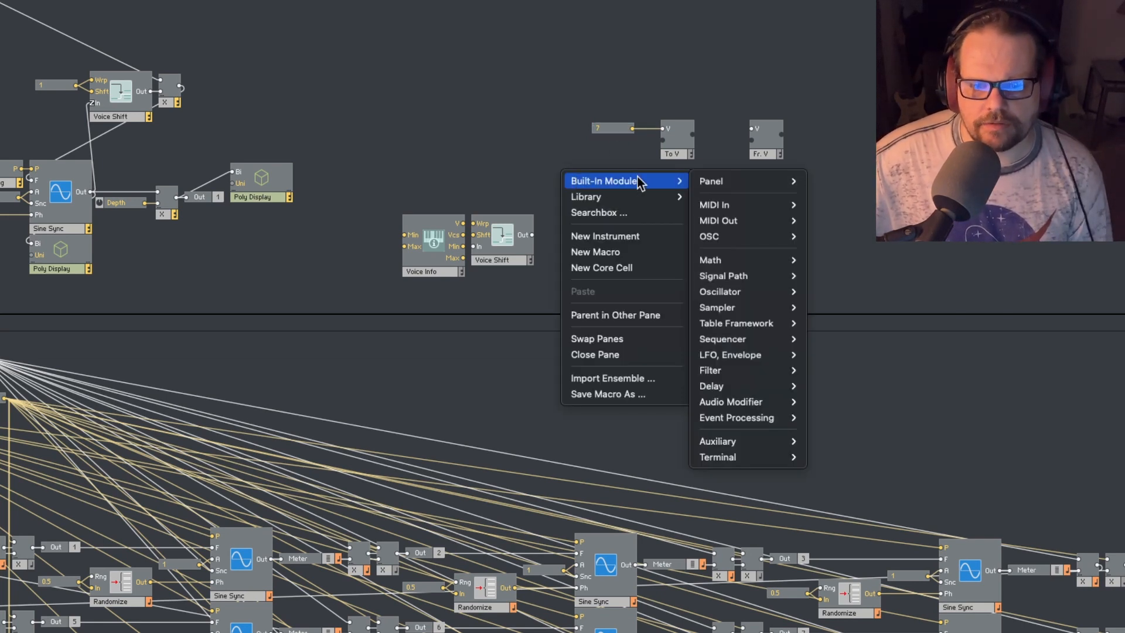
mouse_move(711, 259)
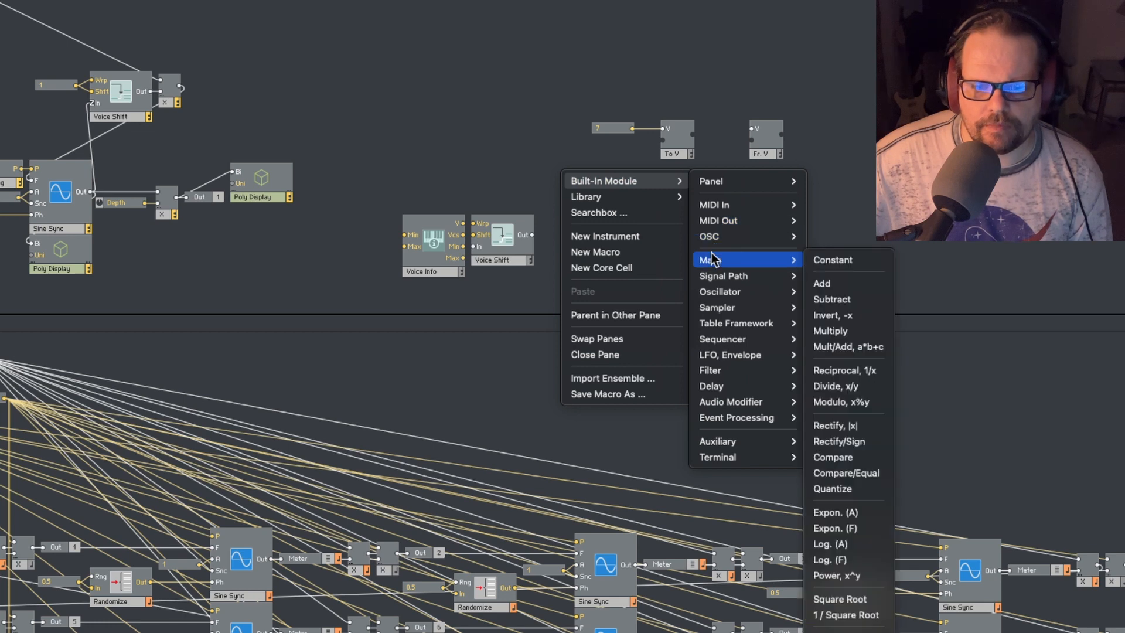
left_click(842, 260)
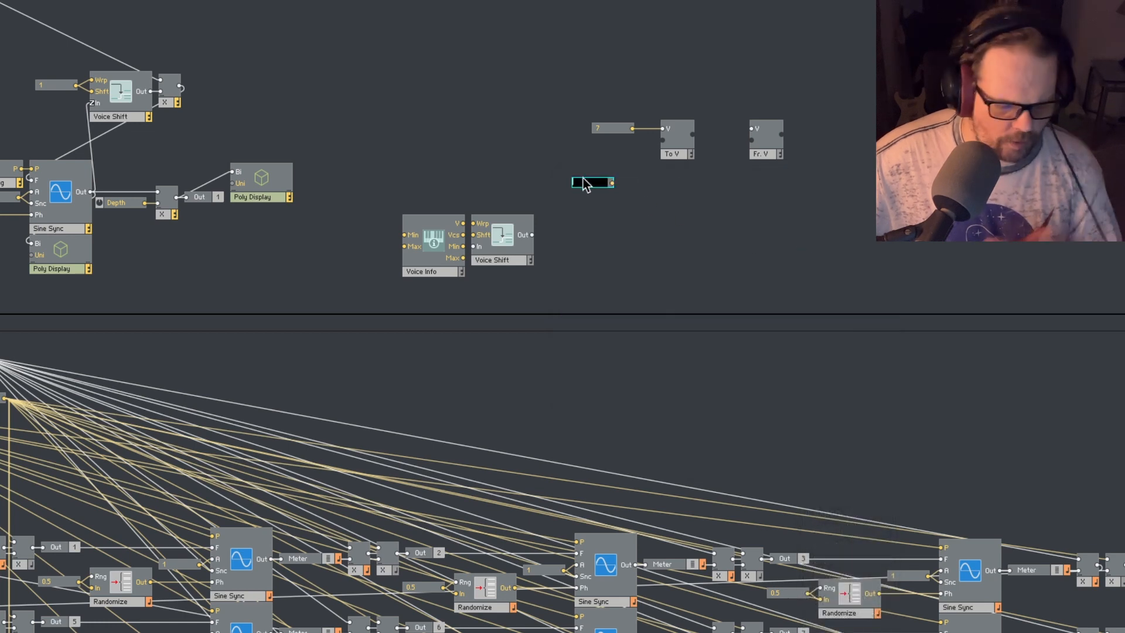
type("12")
key("Return")
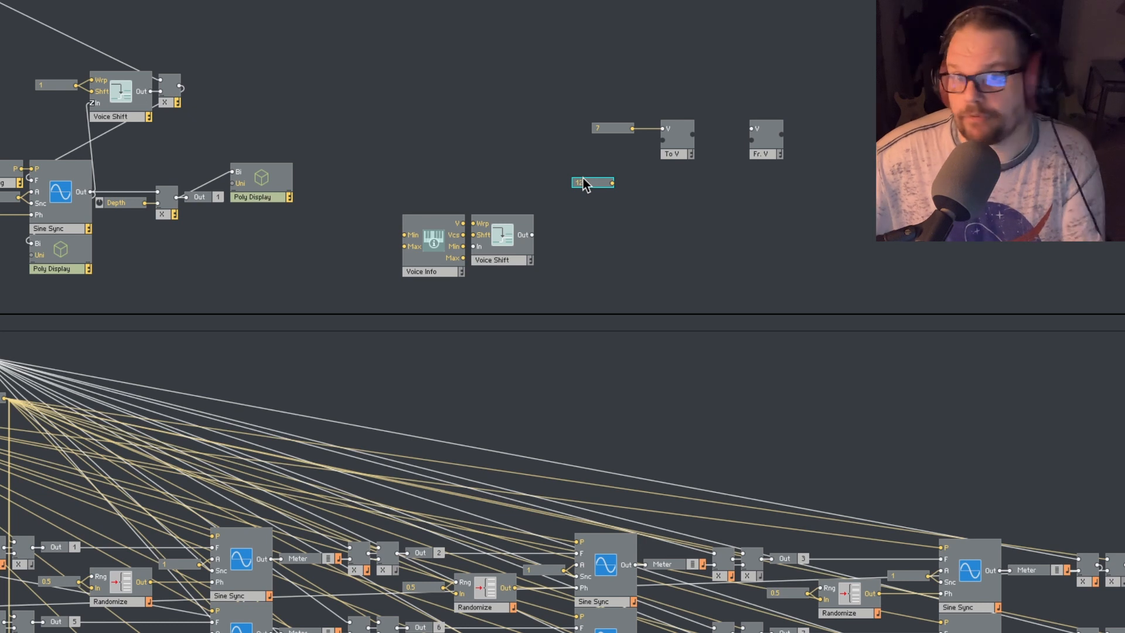
left_click(632, 257)
left_click_drag(612, 183, 582, 166)
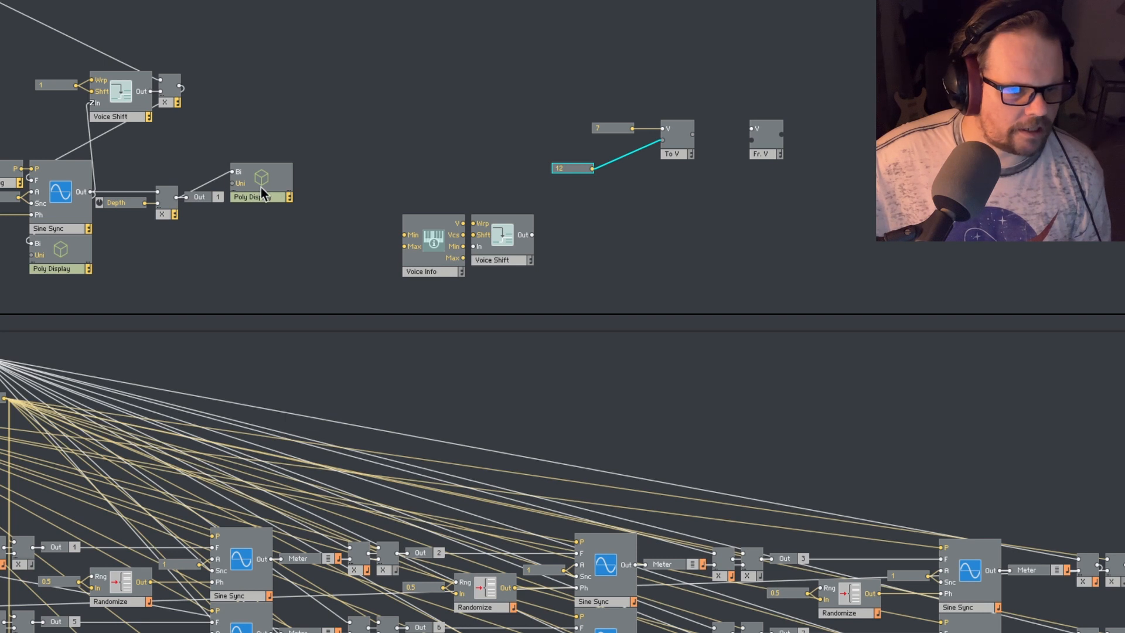
- Move the output Poly Display near To Voice, wire To Voice's output to its Bi input, and inspect the per-voice values
left_click_drag(263, 186, 829, 88)
left_click_drag(694, 135, 761, 72)
mouse_move(727, 109)
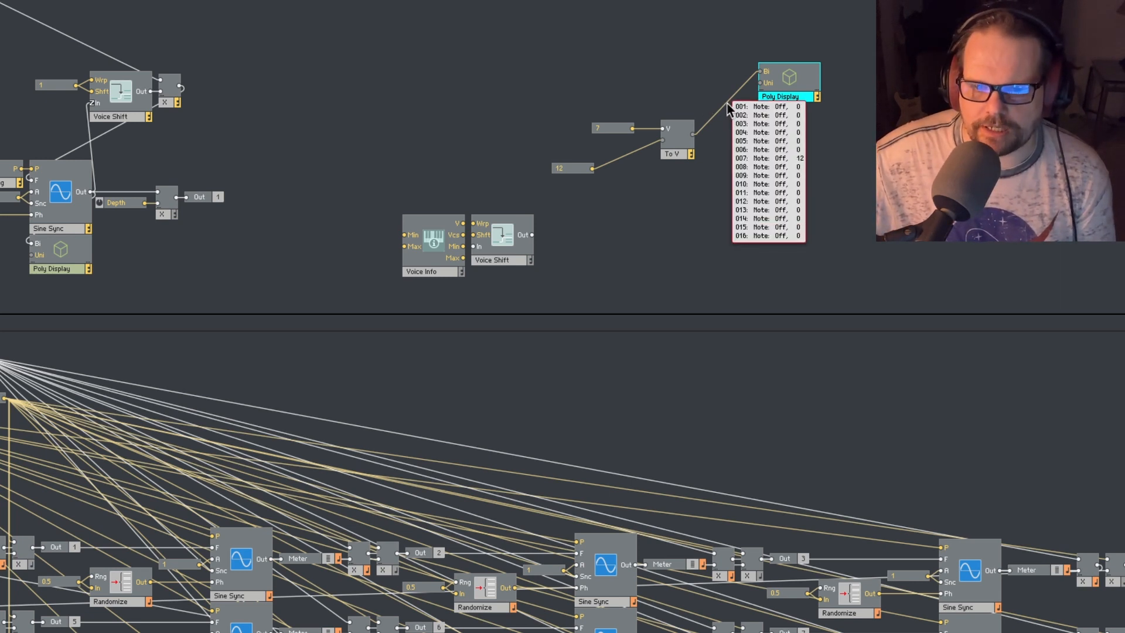
mouse_move(653, 144)
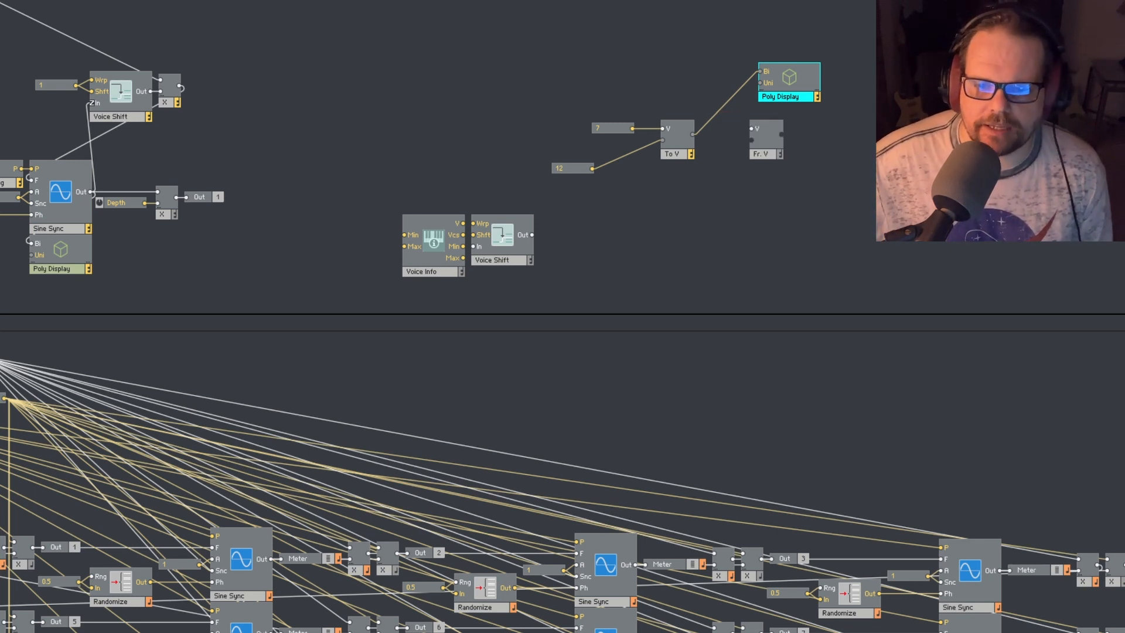
- Move the Poly Display past the From Voice module and wire From Voice's output to its Bi input
left_click(863, 174)
left_click_drag(807, 100, 861, 96)
left_click(836, 117)
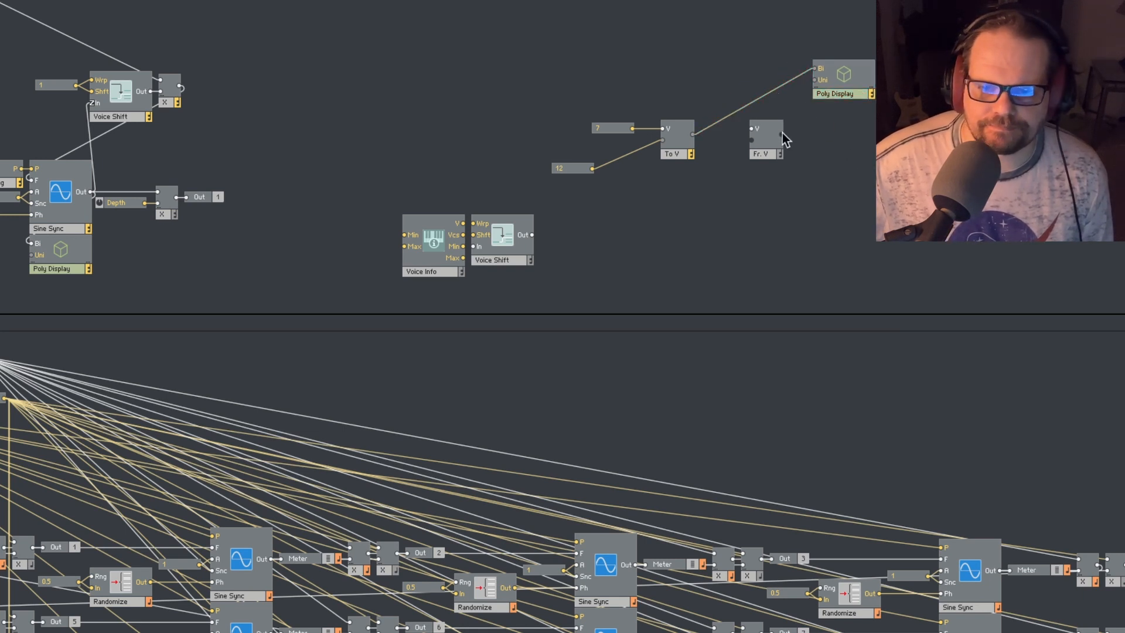
left_click_drag(783, 134, 821, 70)
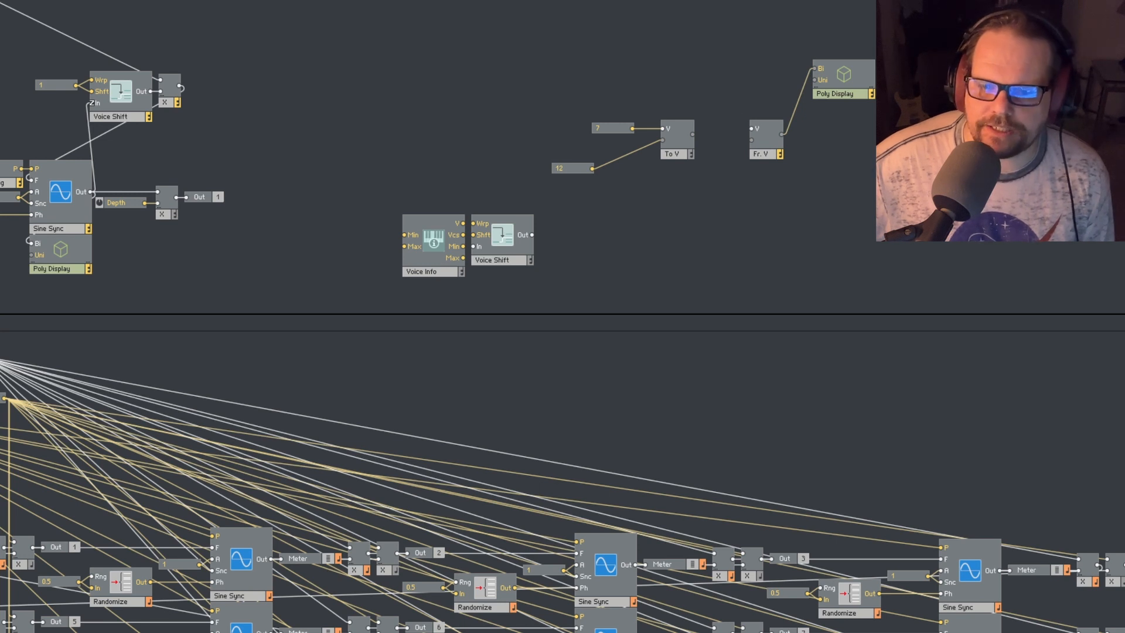
- Space the Poly Display and From Voice farther out, and wire To Voice's output to From Voice's lower input
left_click_drag(856, 97, 944, 159)
left_click_drag(771, 151, 828, 140)
left_click(830, 167)
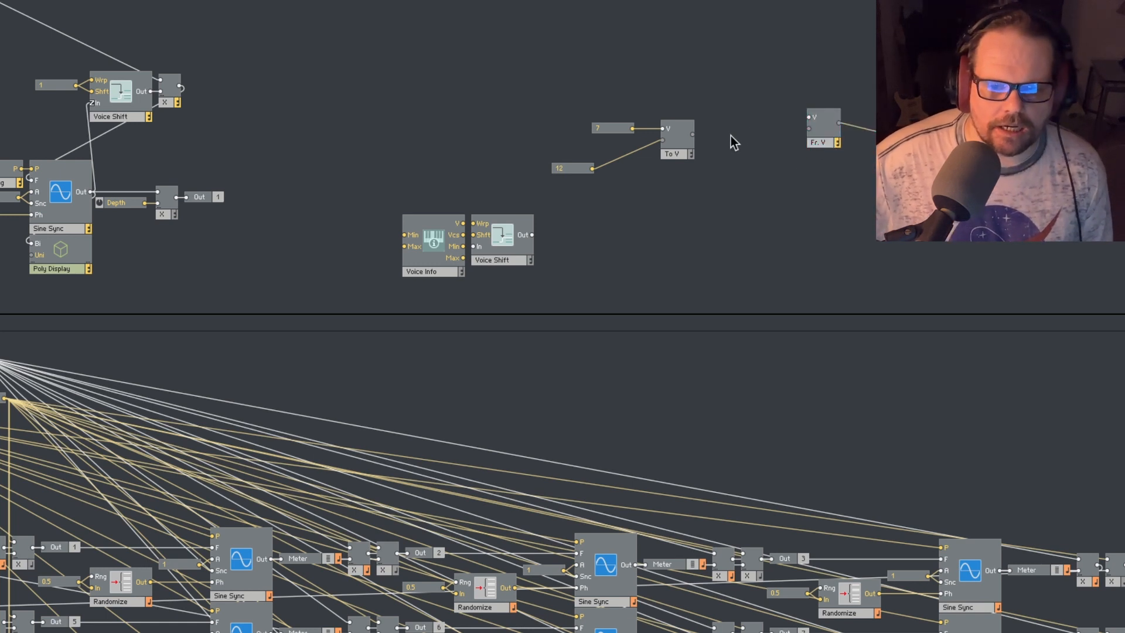
left_click_drag(694, 135, 810, 129)
mouse_move(767, 140)
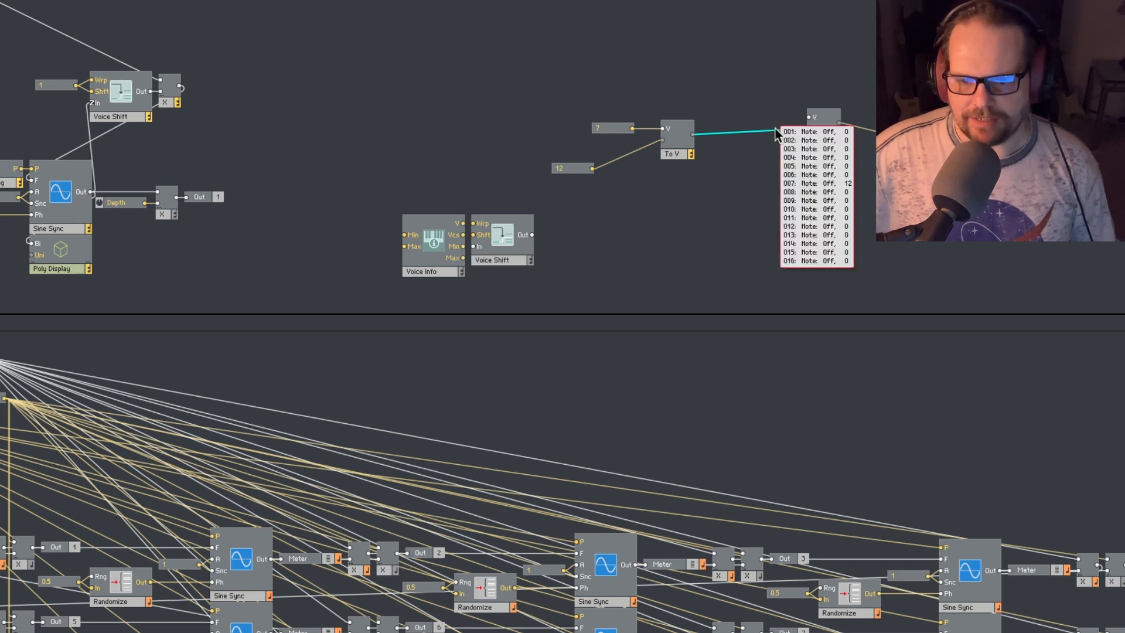
- Create a constant of 7 on the From Voice module's V input and place it above the To Voice wire
right_click(809, 118)
left_click(828, 137)
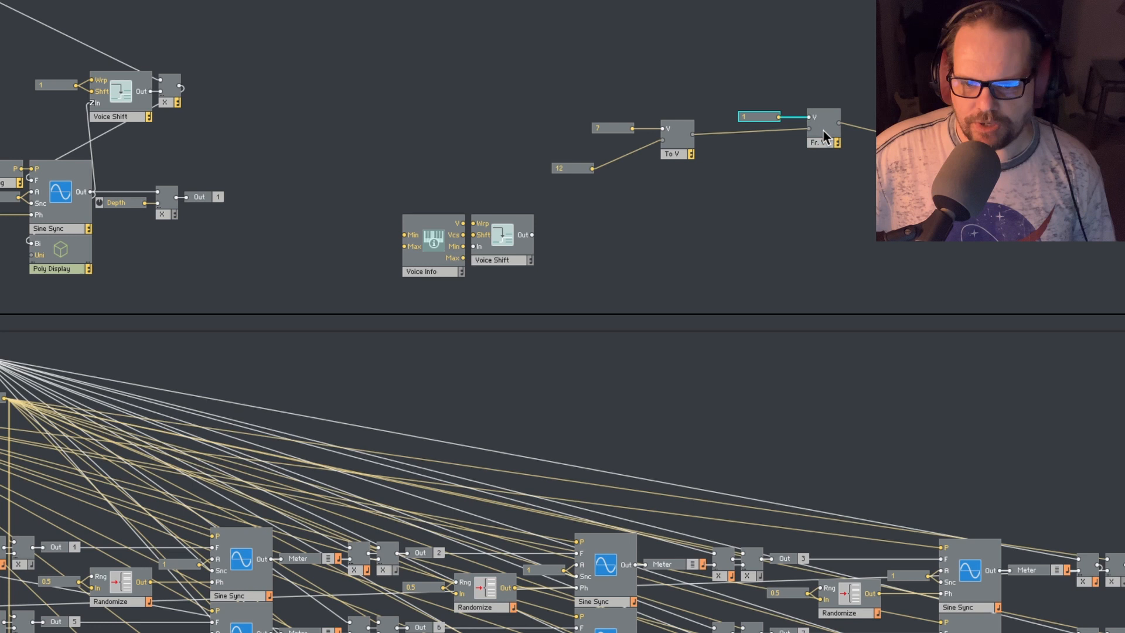
double_click(766, 116)
type("7")
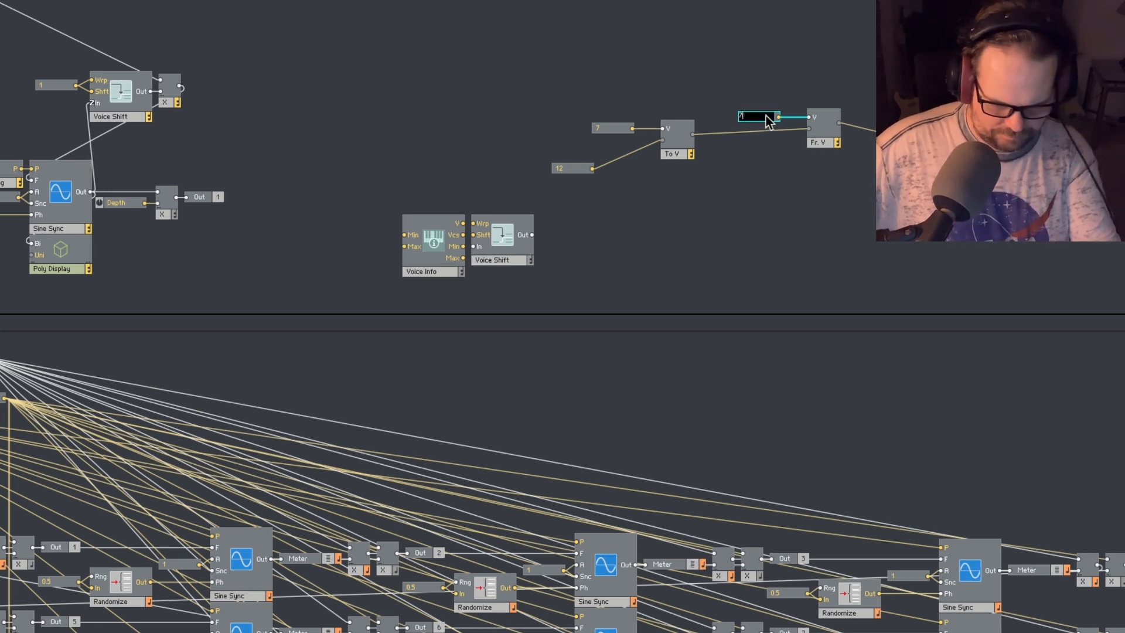
key("Return")
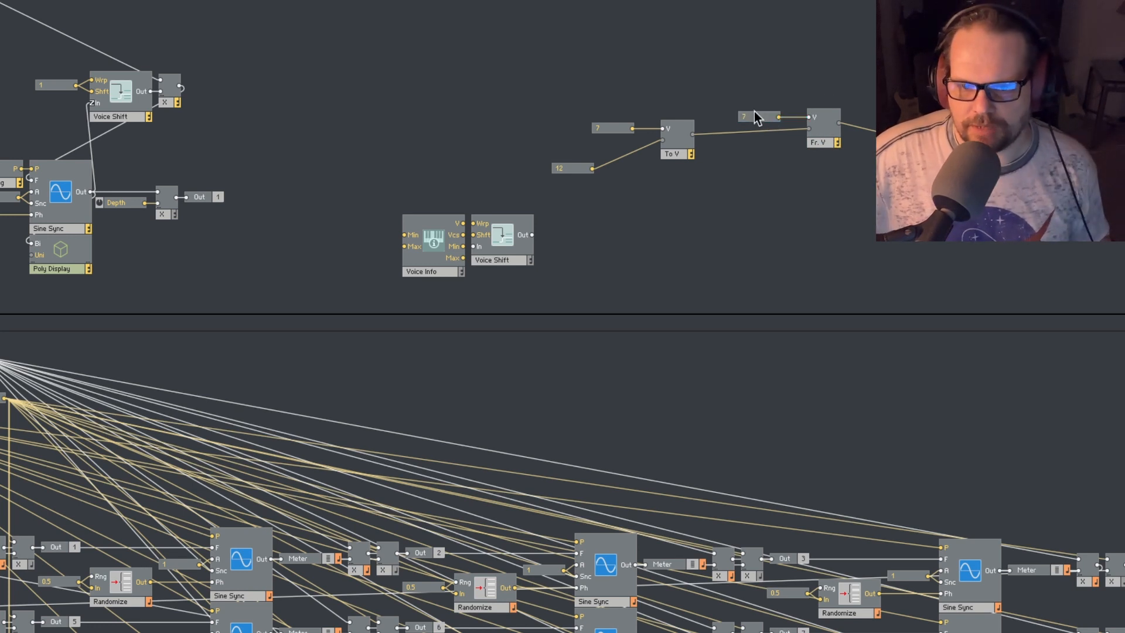
left_click_drag(759, 119, 777, 93)
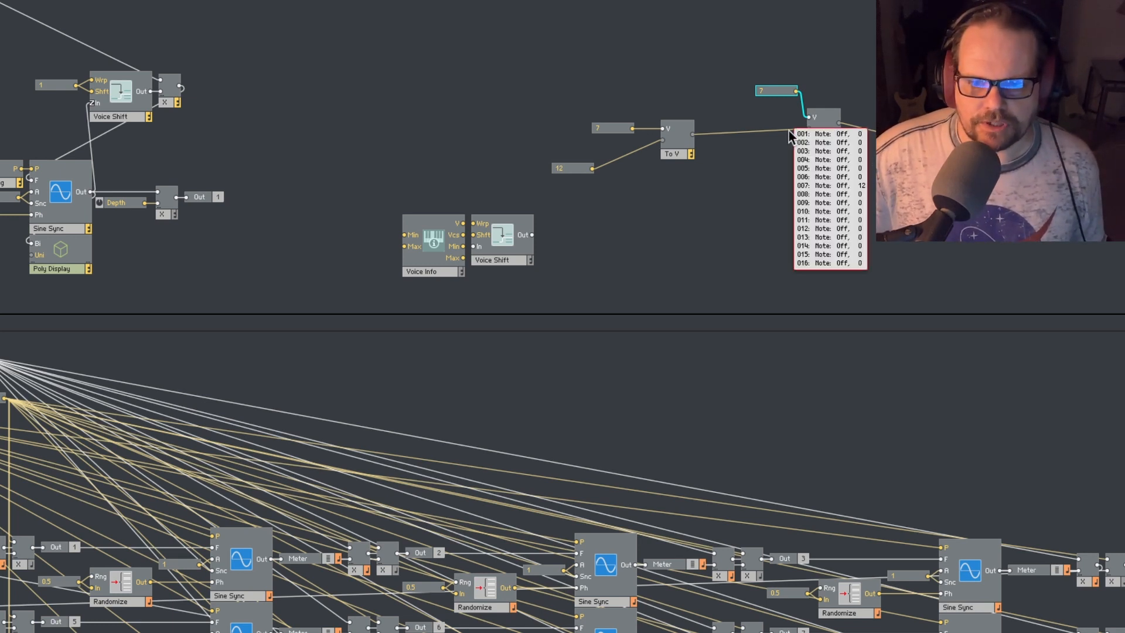
- Remove the From Voice module's wires, and reconnect To Voice, the 7 constant and the Poly Display to it
left_click(817, 142)
mouse_move(739, 134)
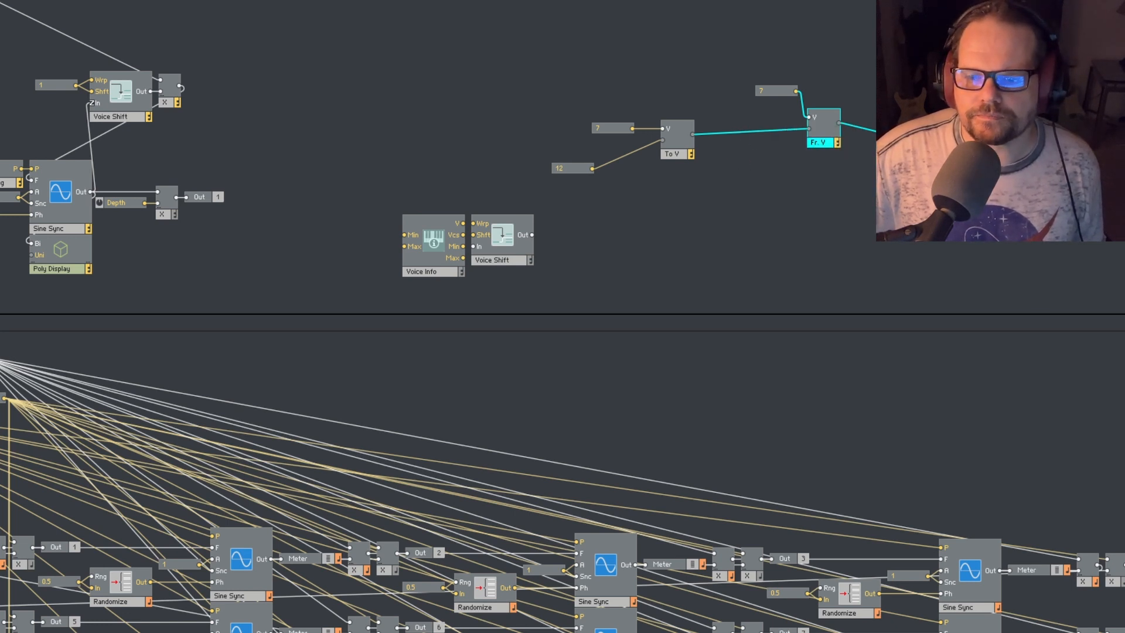
key("Delete")
left_click(868, 131)
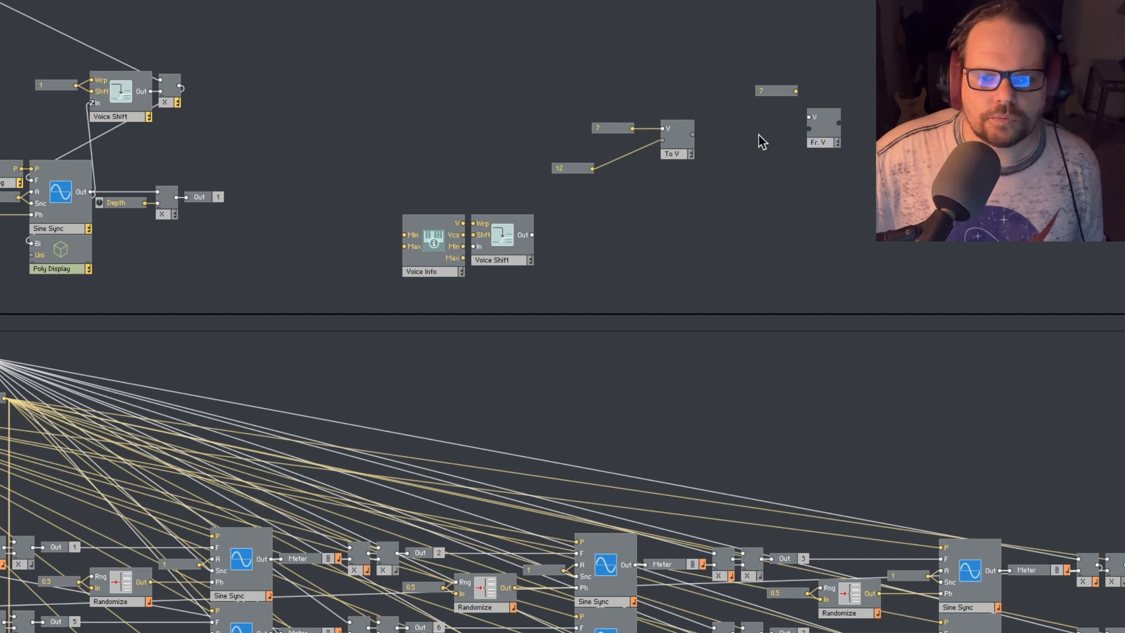
left_click_drag(692, 134, 810, 129)
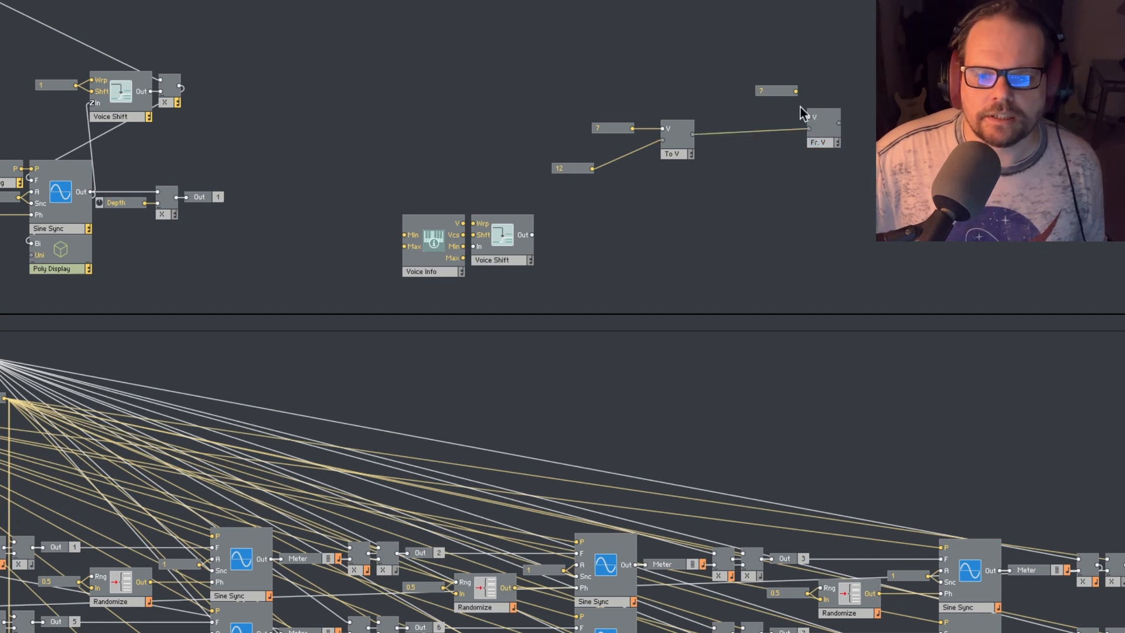
left_click_drag(795, 91, 809, 116)
left_click_drag(839, 123, 897, 134)
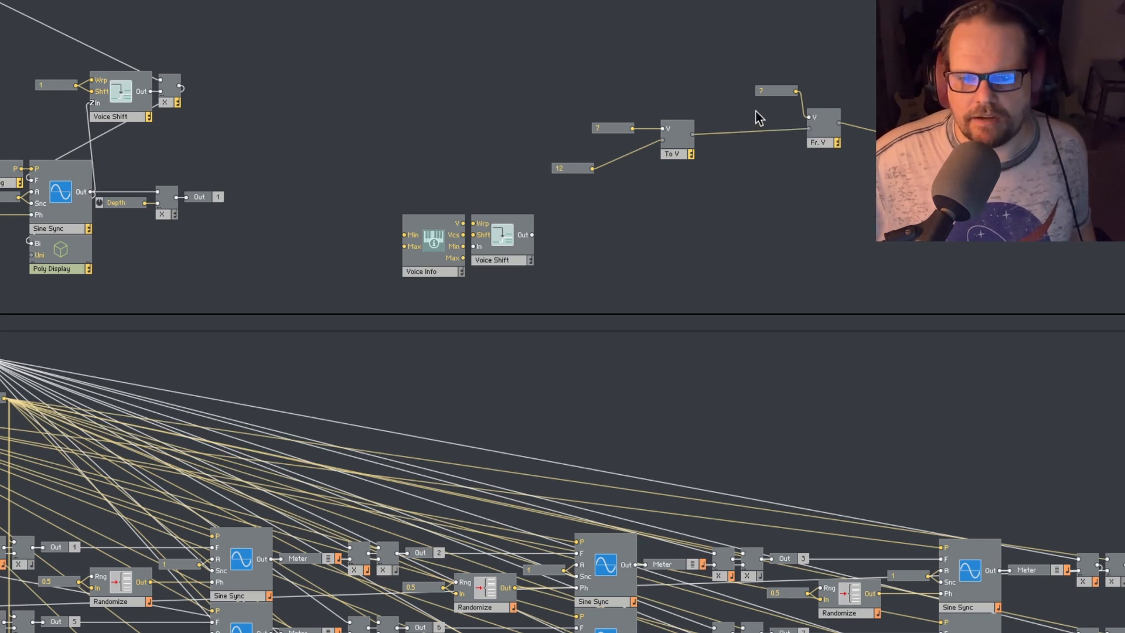
- Spread the two 7 constants and the 12 constant away from the To Voice and From Voice inputs
left_click_drag(781, 93, 731, 87)
left_click_drag(614, 131, 591, 113)
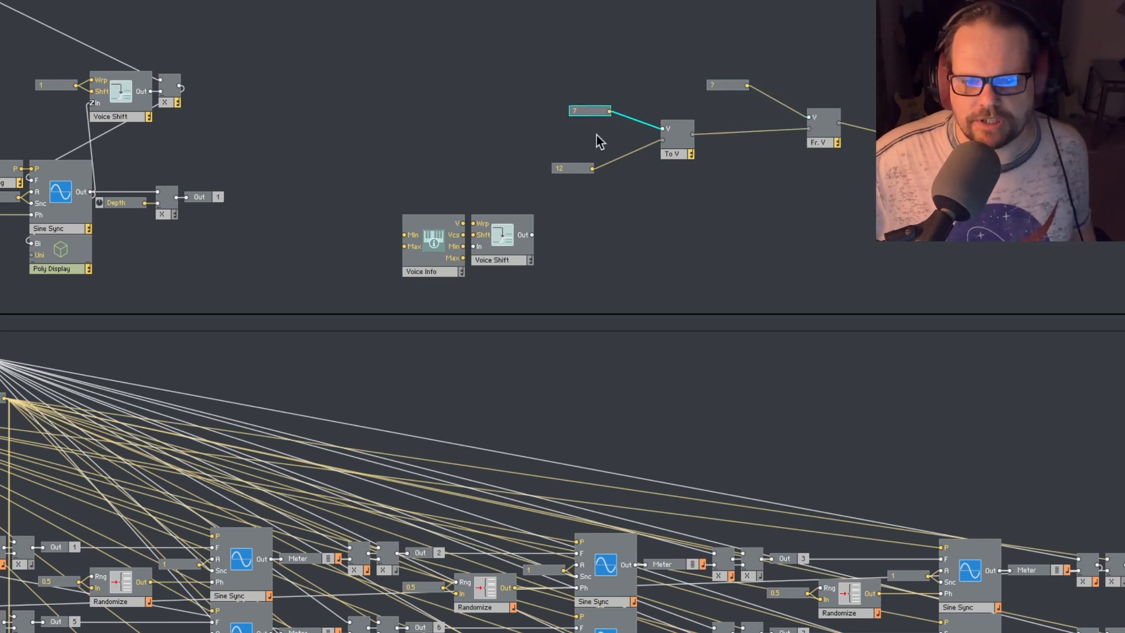
left_click_drag(575, 170, 569, 170)
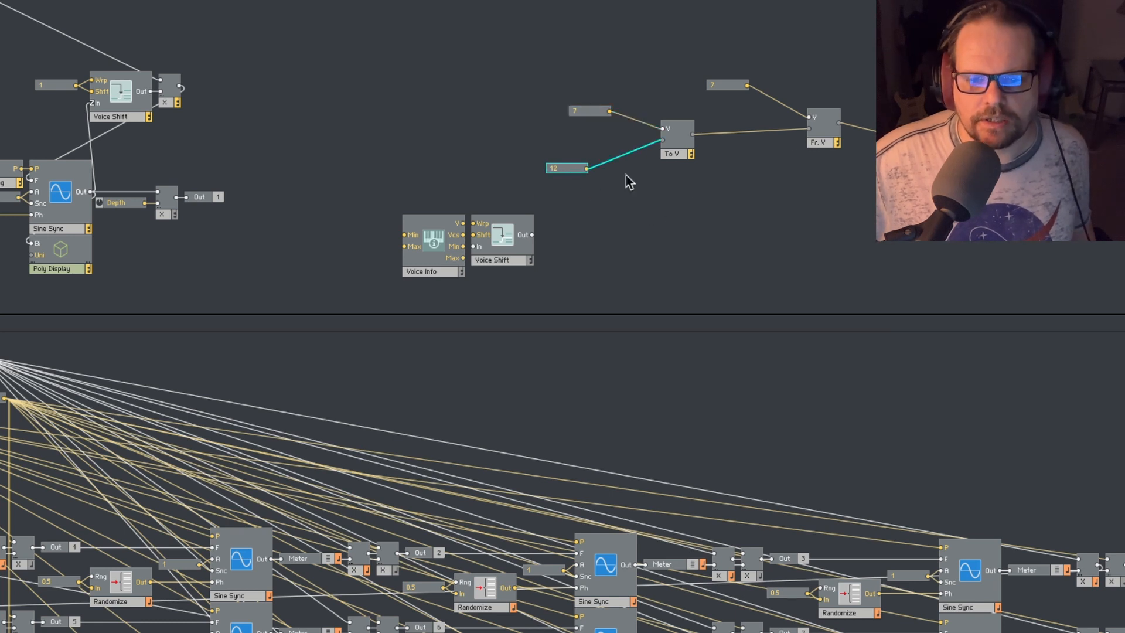
mouse_move(619, 168)
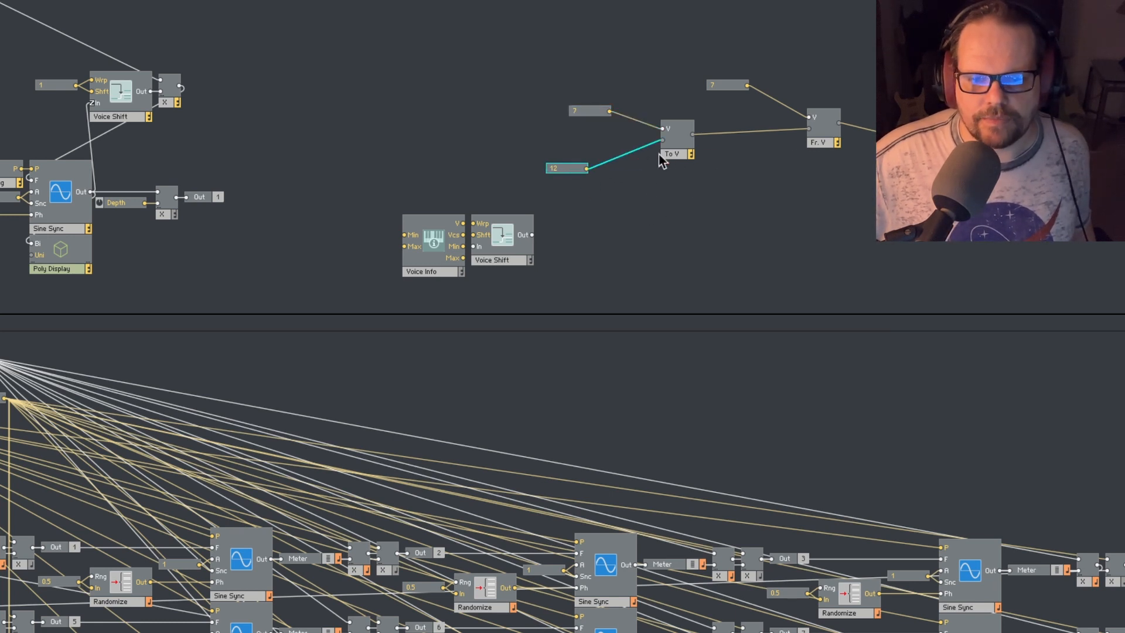
- Inspect the values feeding the To Voice module and the per-voice values on its output wire
left_click(674, 155)
mouse_move(620, 159)
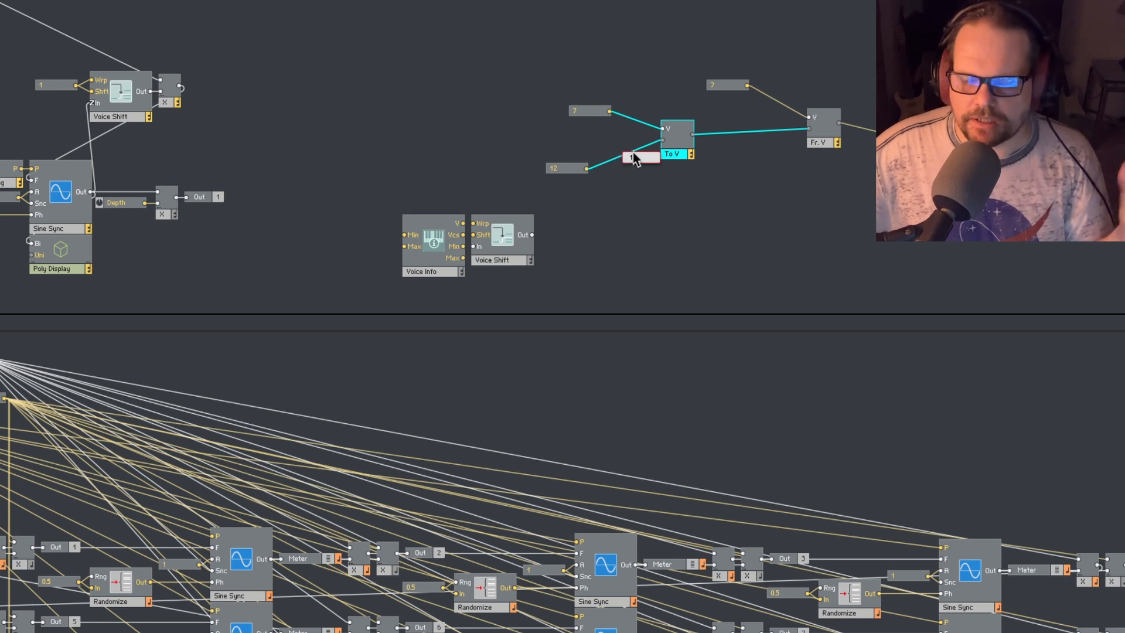
mouse_move(716, 136)
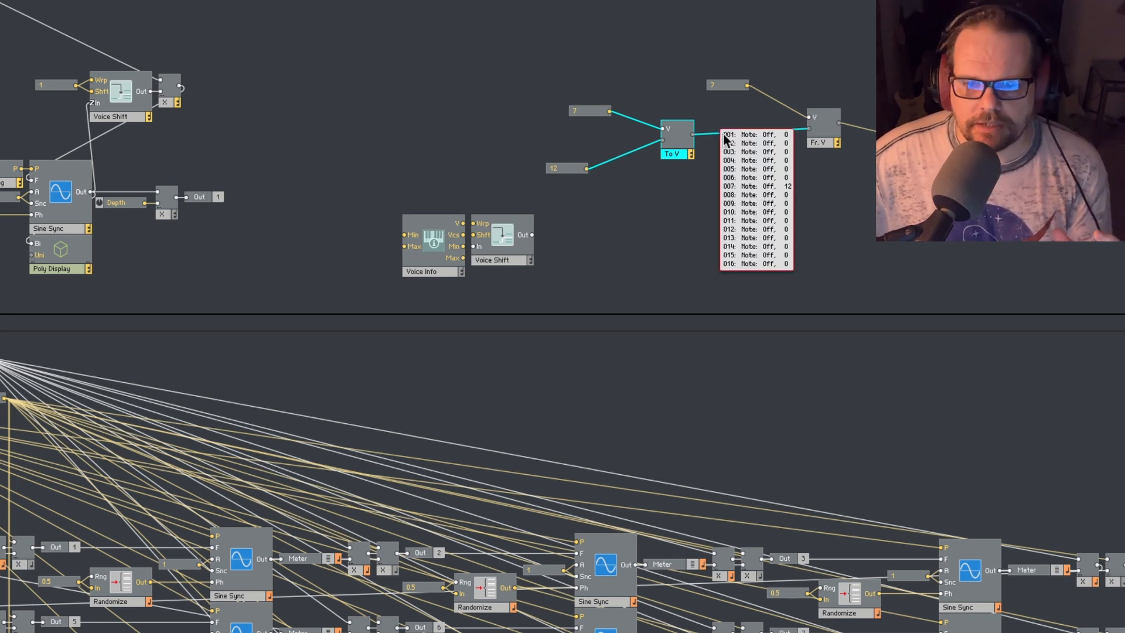
- Shift the From Voice module slightly and move its 7 constant closer to the V input, clear of the To Voice wire
left_click_drag(829, 145, 824, 140)
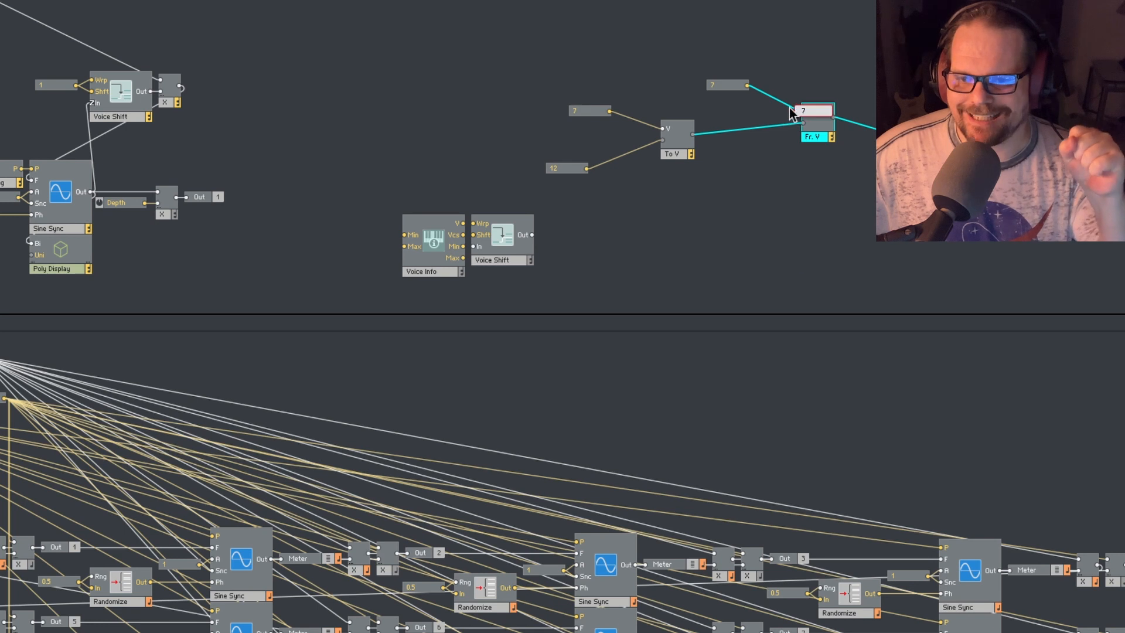
left_click_drag(736, 88, 750, 99)
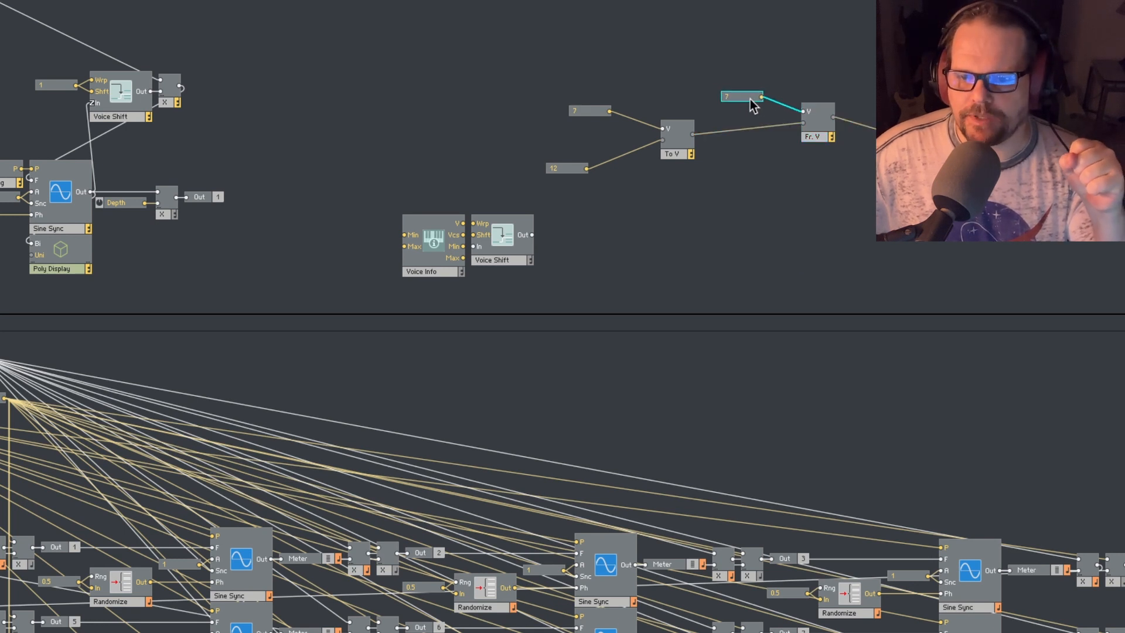
mouse_move(773, 133)
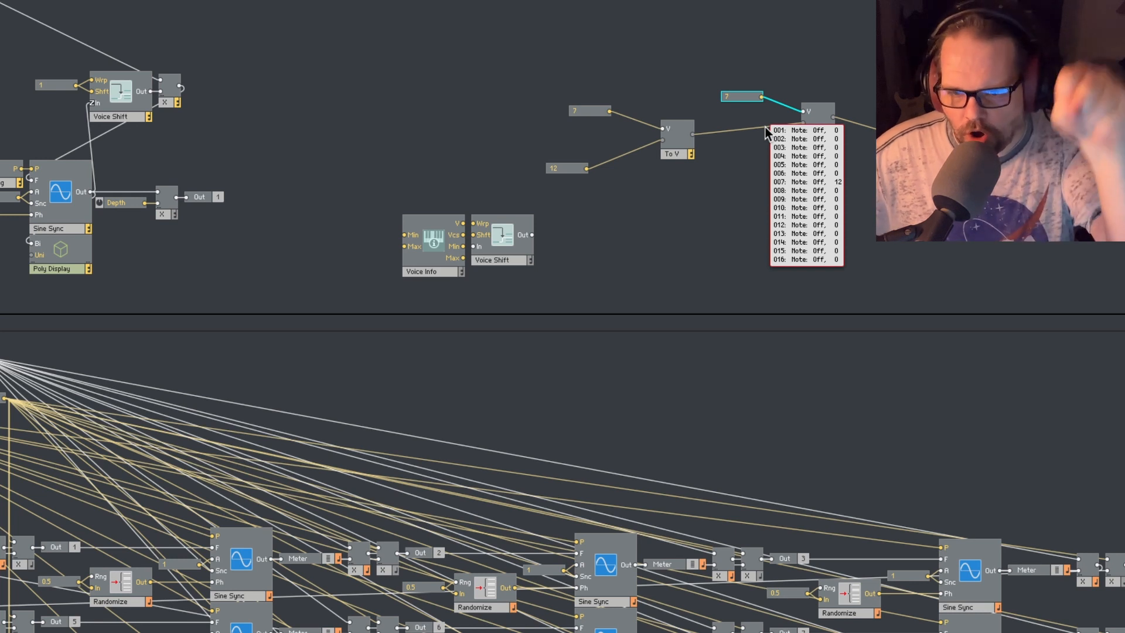
left_click_drag(739, 95, 748, 99)
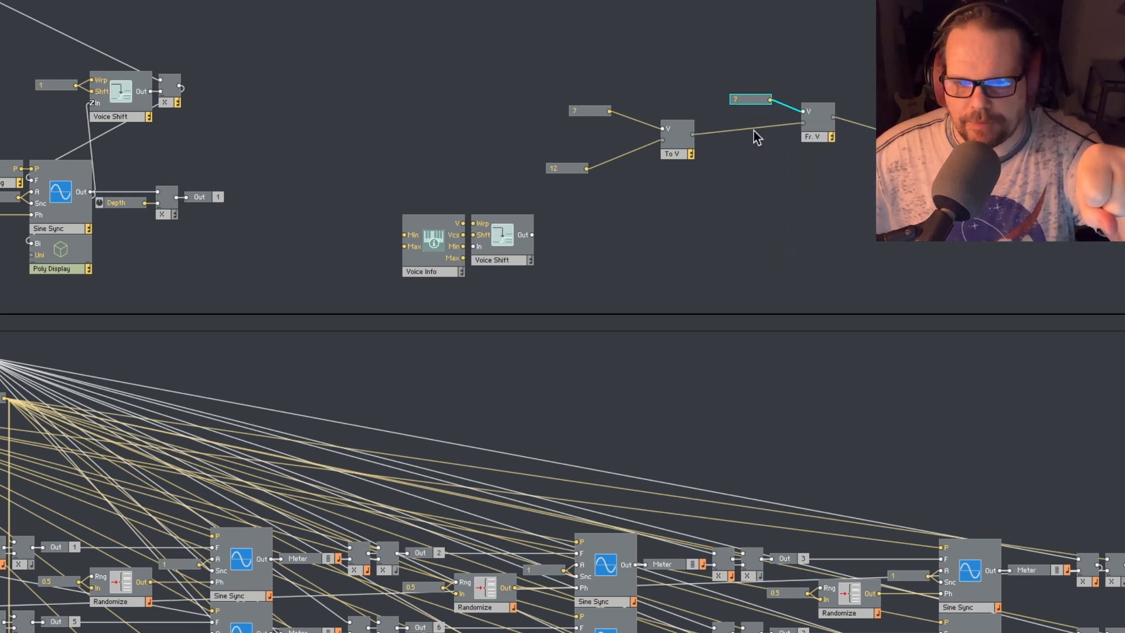
- Inspect the value on the From Voice output wire and compare the poly and mono displays on the instrument panel
left_click(679, 150)
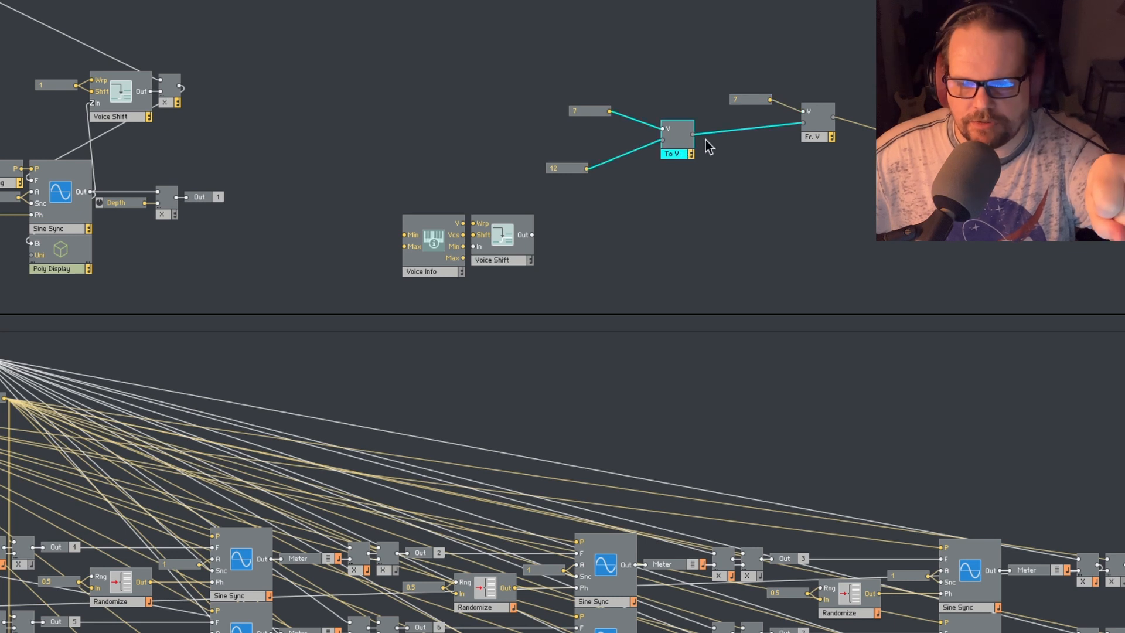
left_click(867, 124)
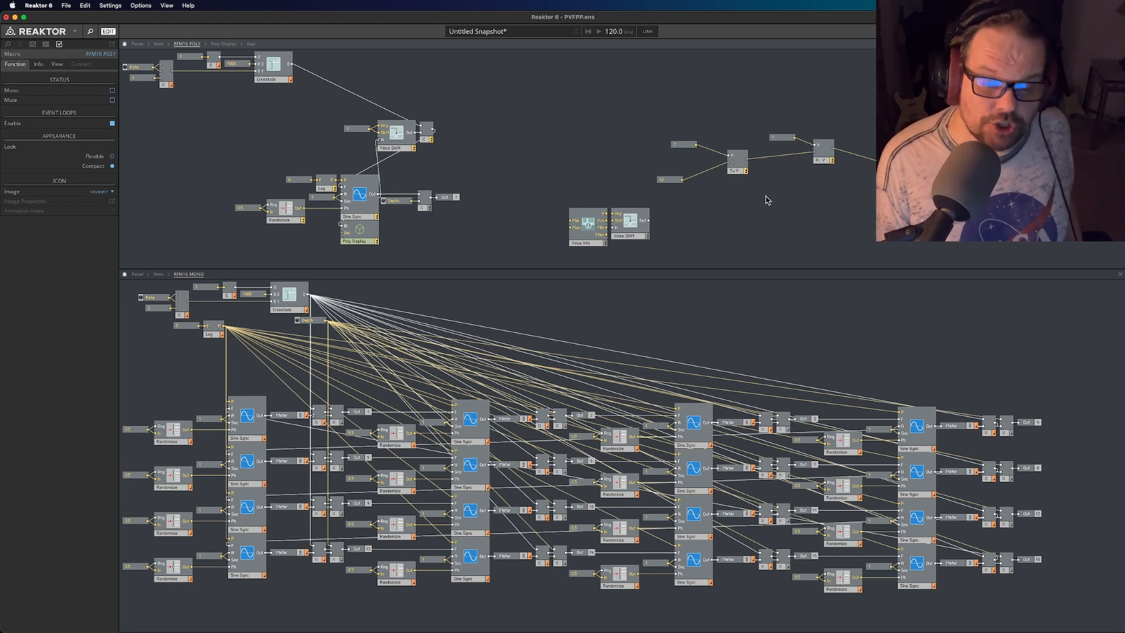
left_click(137, 44)
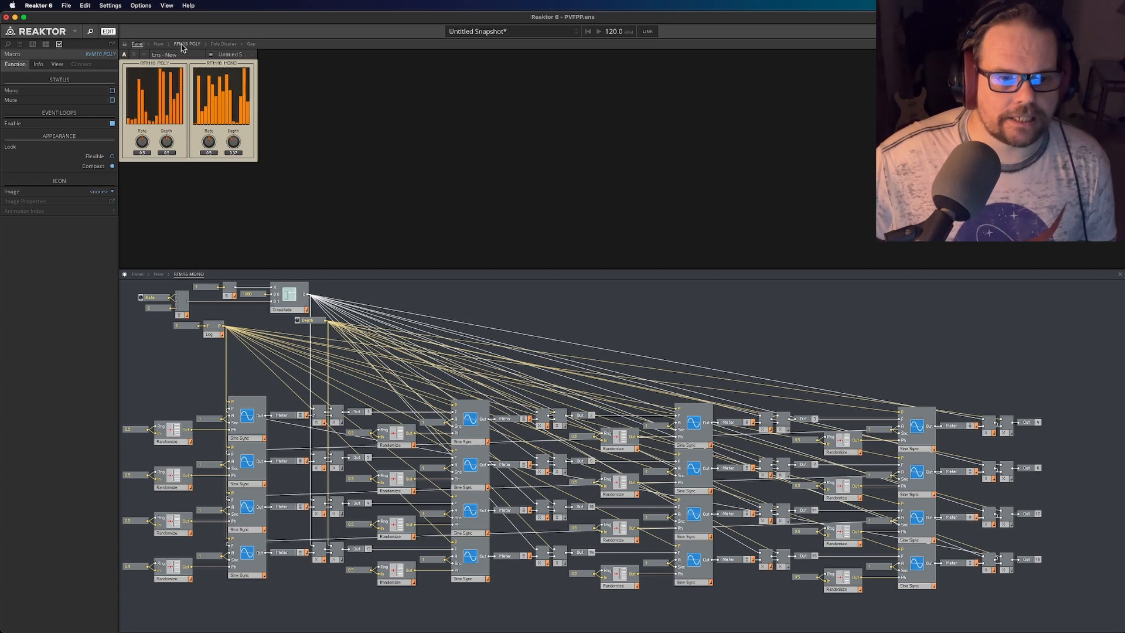
left_click(183, 45)
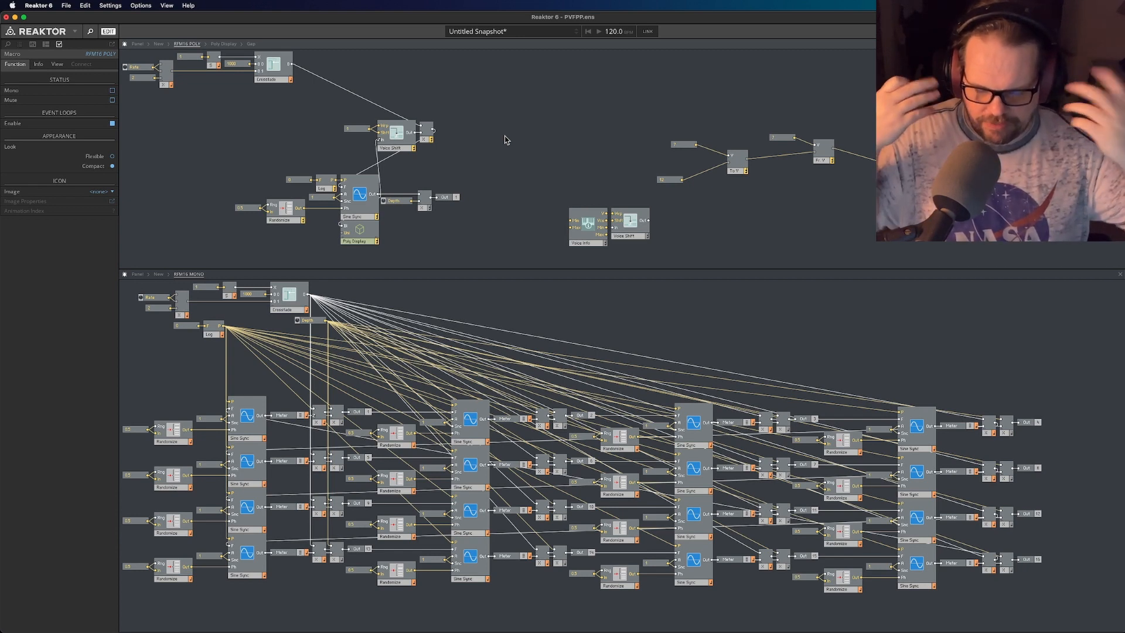
- Highlight the mono structure's full oscillator array, its first two modulator chains, and the first Sine Sync with its Randomize module
left_click(1061, 604)
left_click_drag(969, 589, 79, 370)
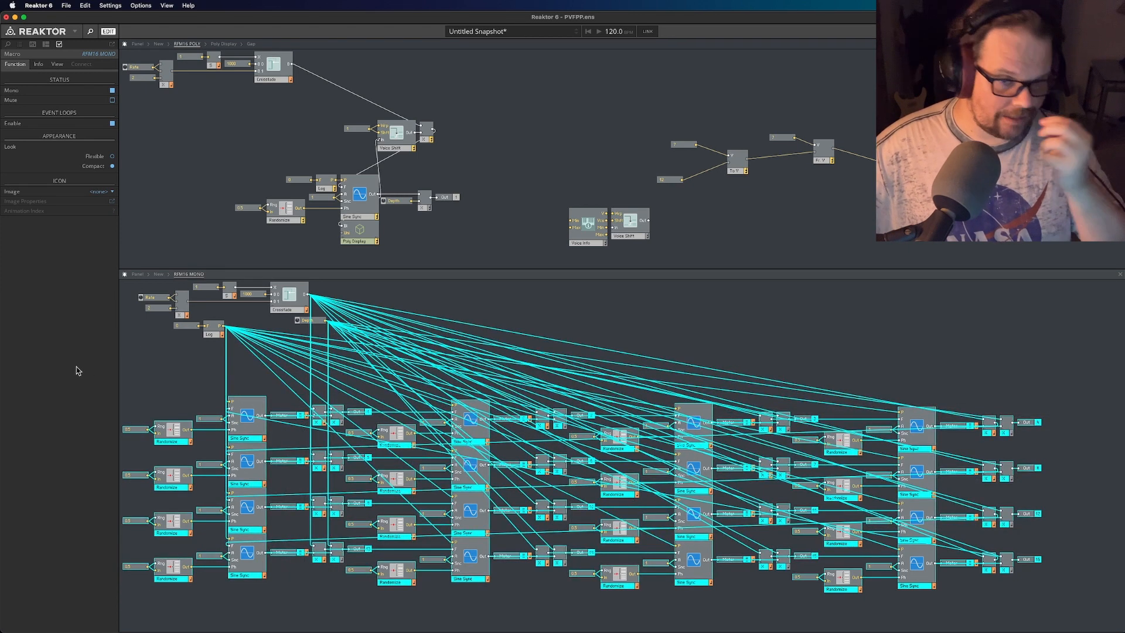
left_click(187, 166)
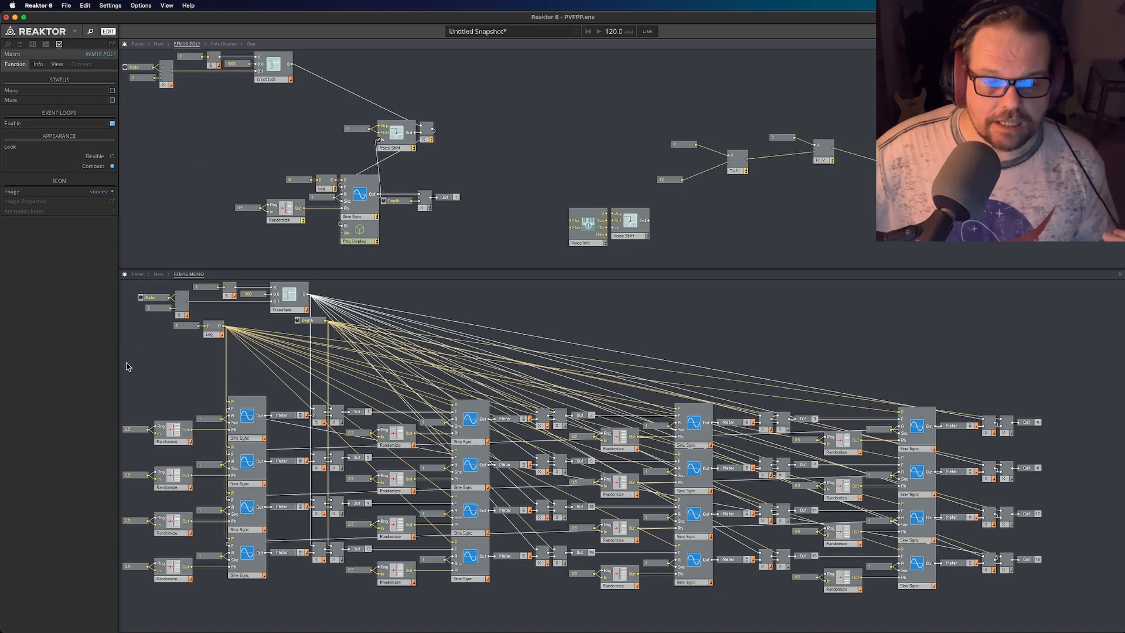
left_click_drag(128, 368, 479, 437)
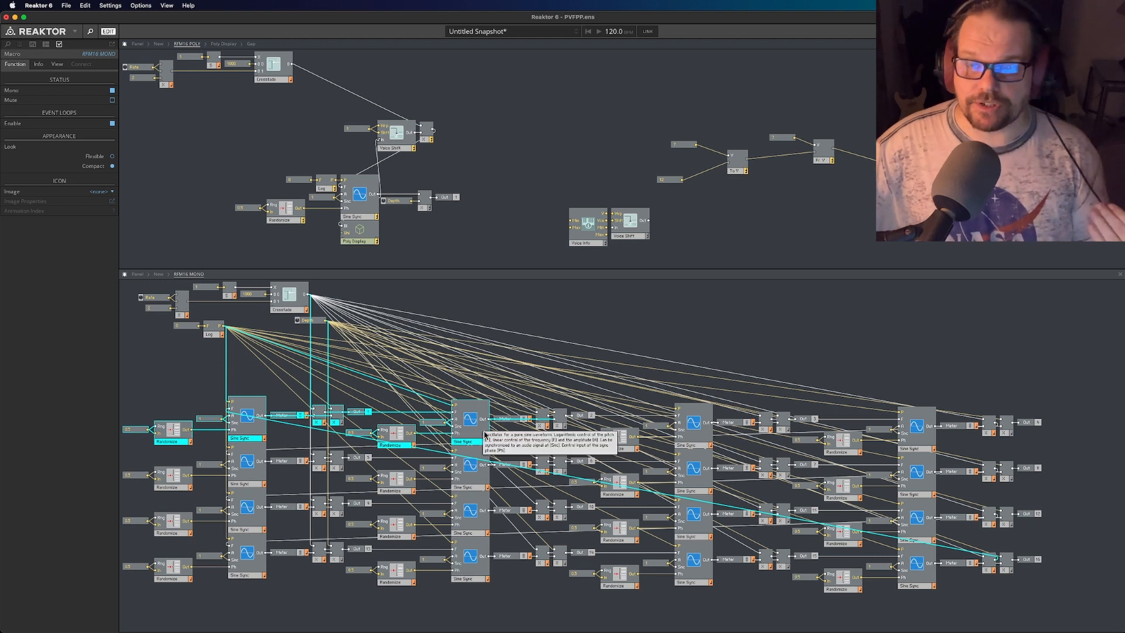
left_click_drag(171, 364, 266, 437)
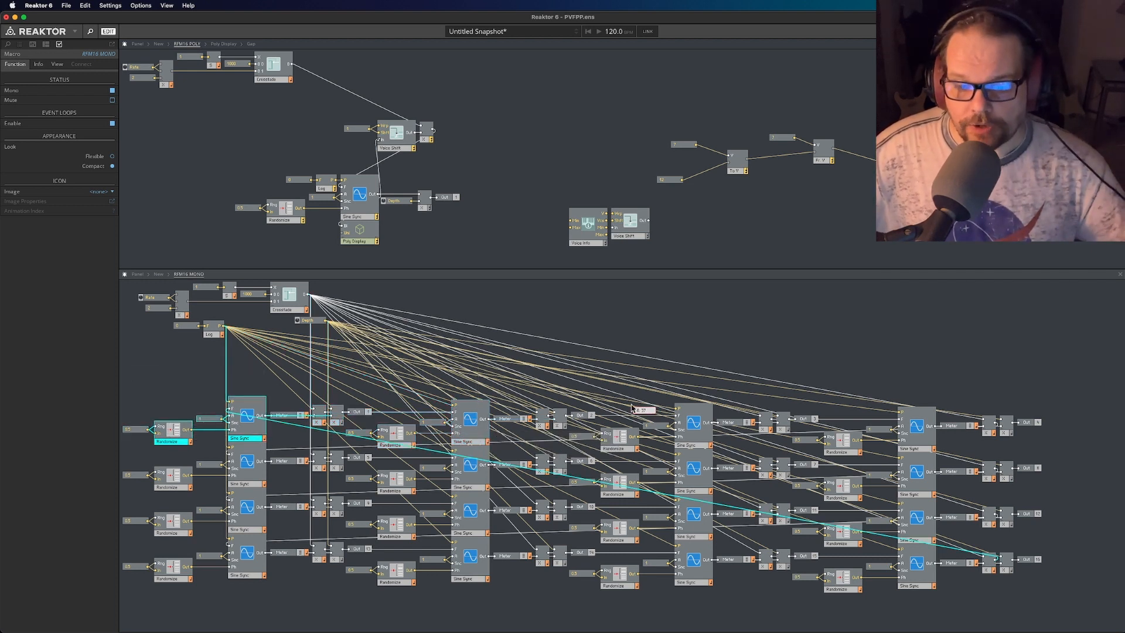
left_click(987, 391)
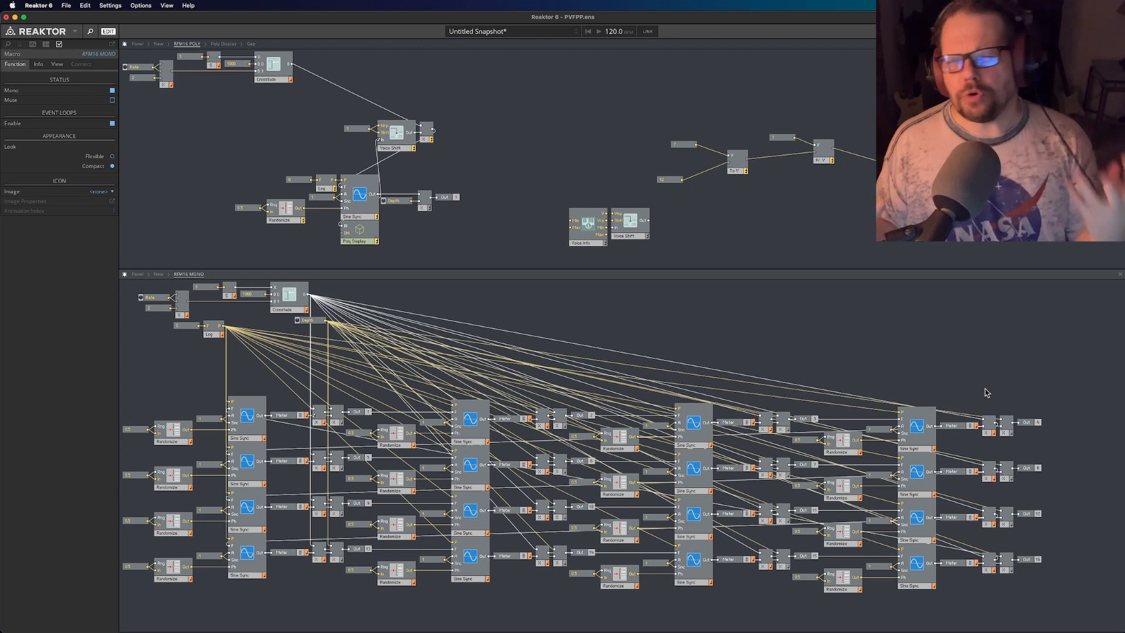
- Highlight the Voice Info, spare Voice Shift, To Voice and From Voice modules in the poly structure, and clear the selection
left_click(555, 179)
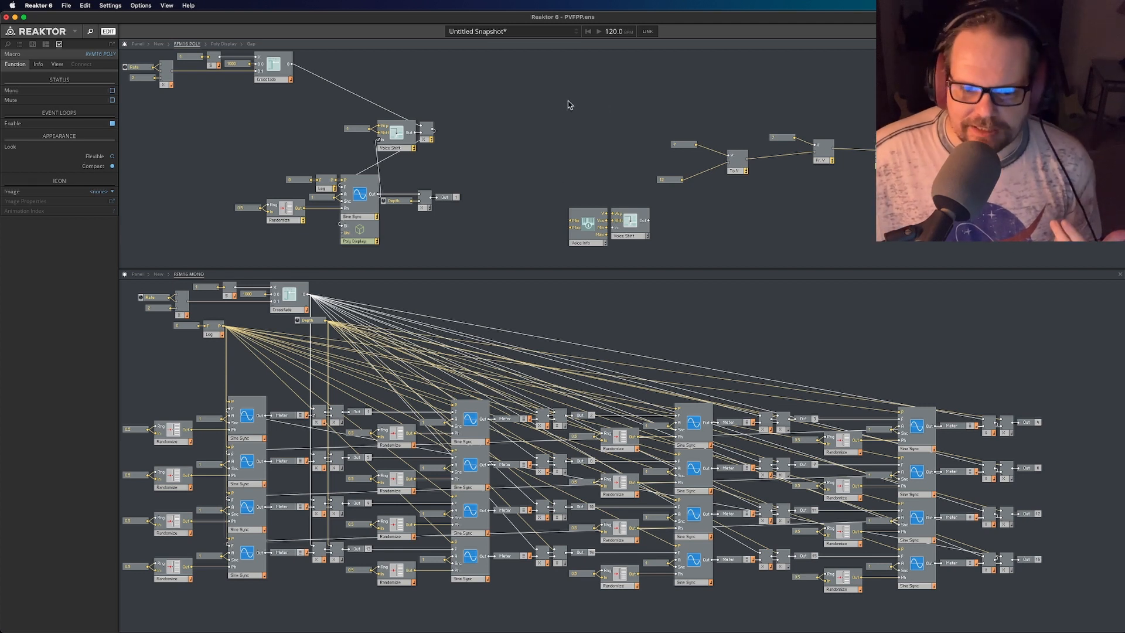
left_click_drag(571, 143, 821, 248)
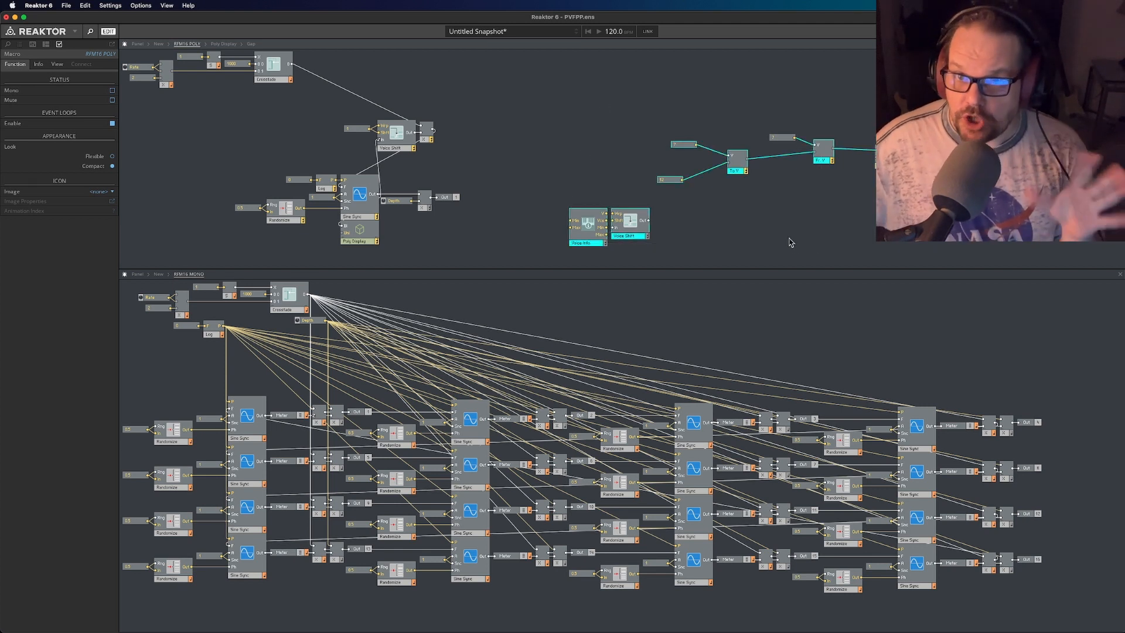
left_click(809, 234)
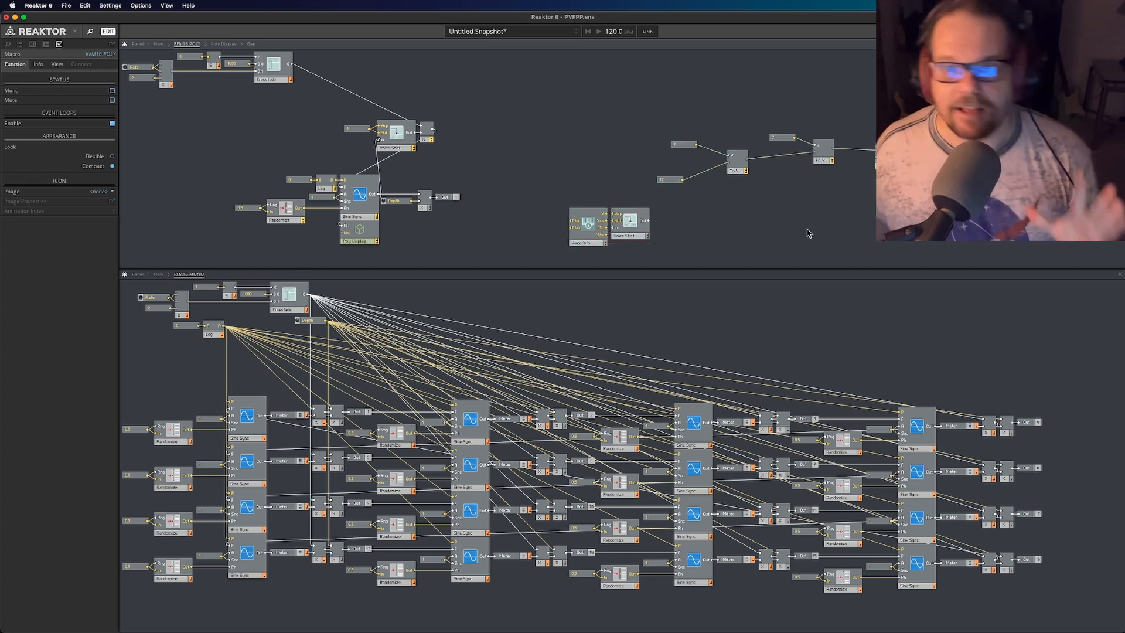